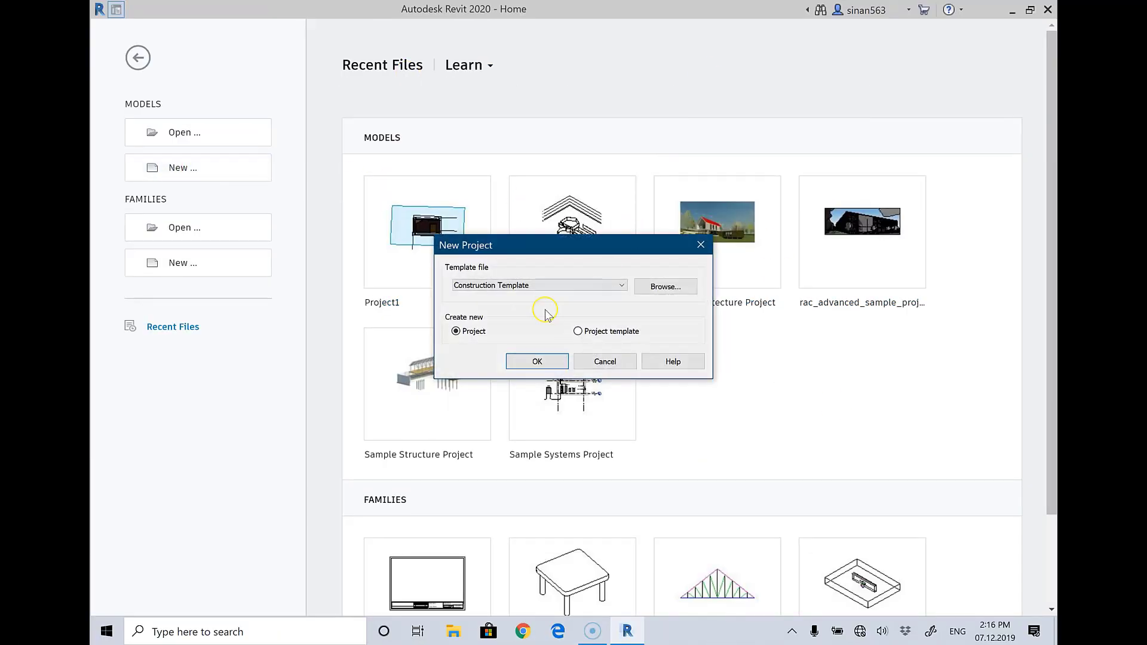
Choose the Architectural Template for a new project.
left_click(521, 286)
left_click(566, 269)
left_click(517, 286)
left_click(500, 314)
left_click(544, 367)
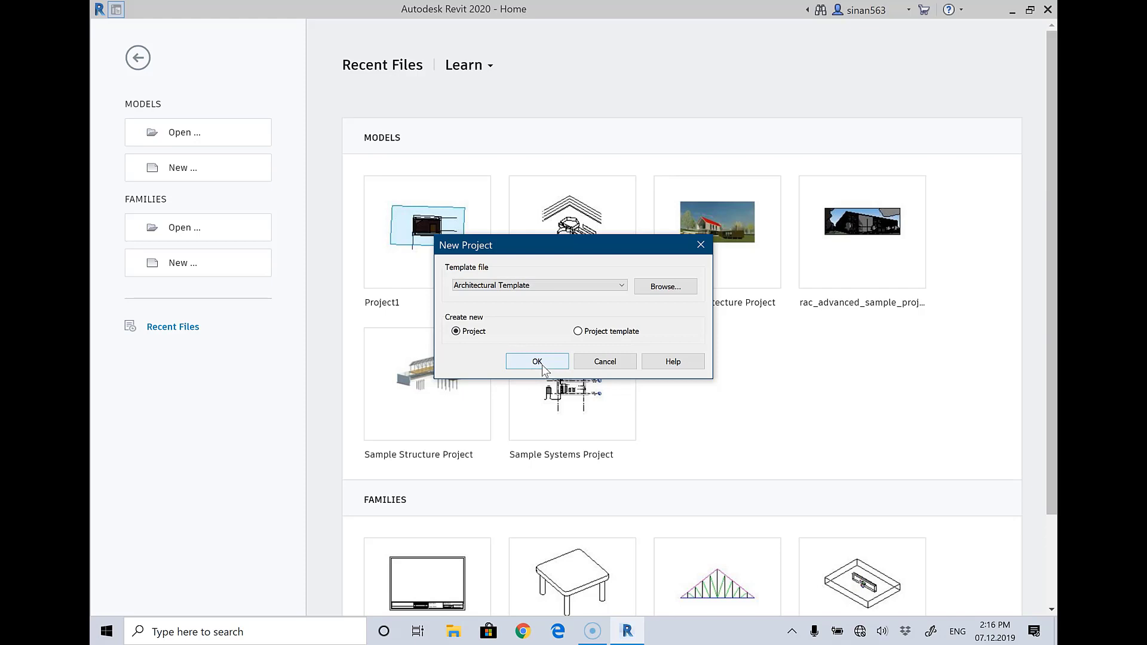
Browse the US Metric templates folder, inspect DefaultMetric.rte, and close the file browser.
left_click(668, 285)
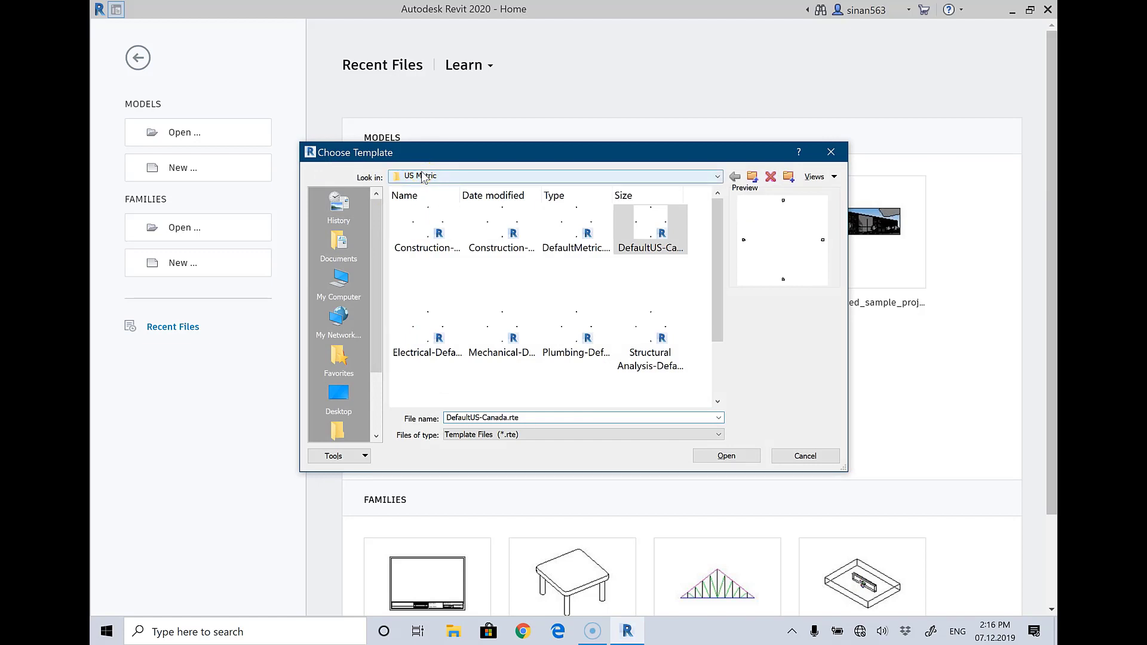
left_click(752, 177)
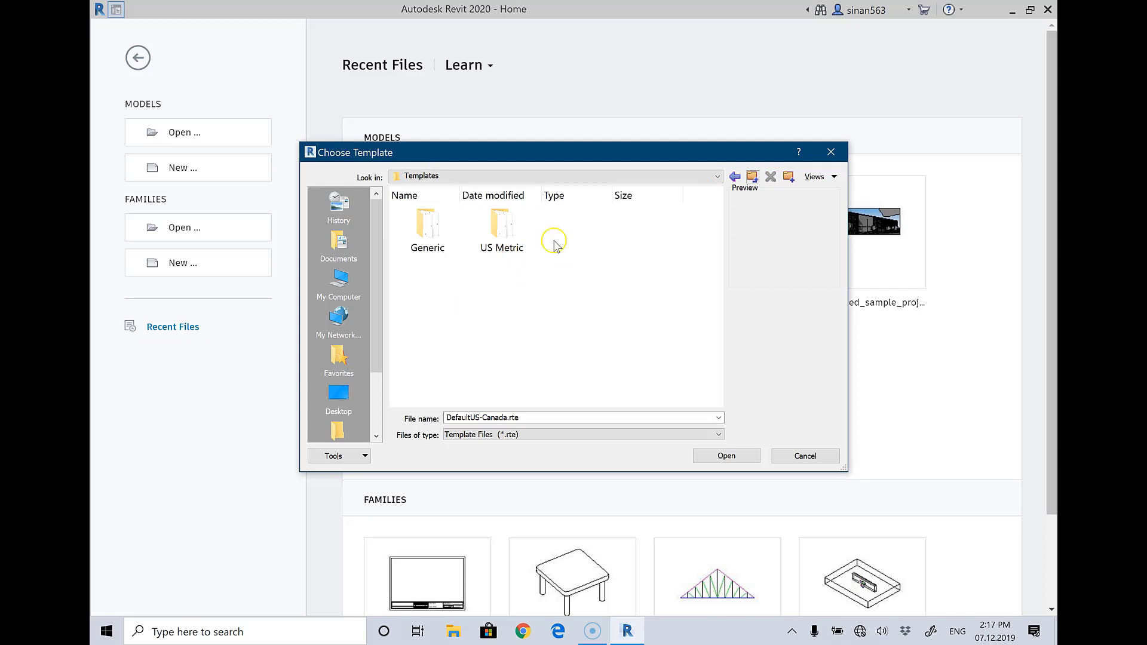
double_click(501, 230)
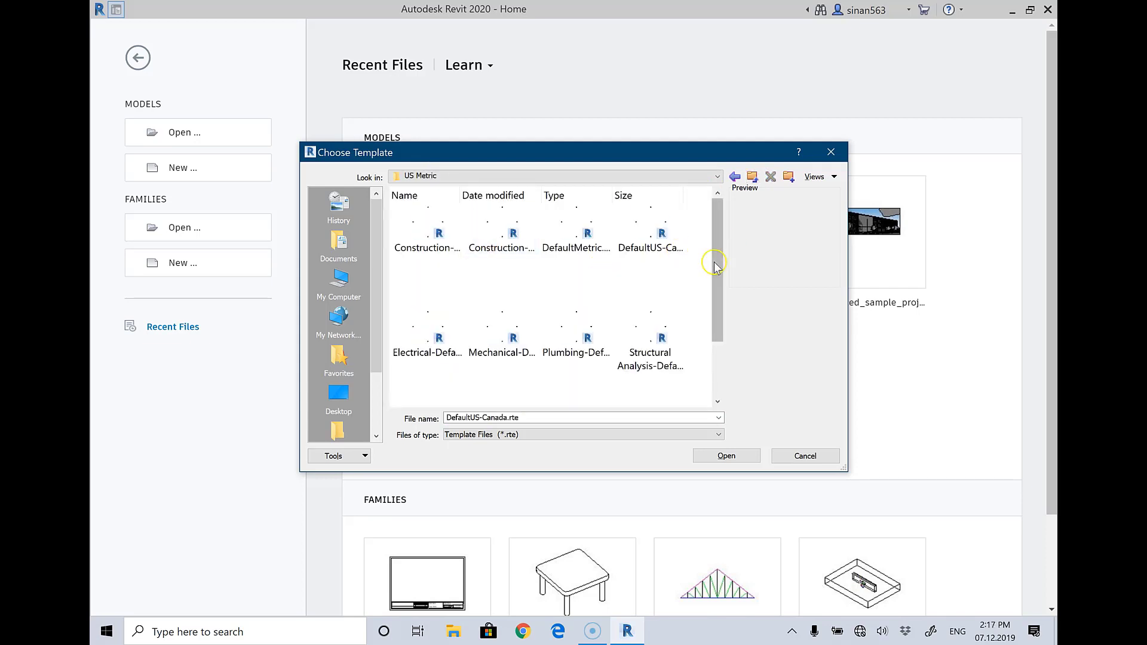
left_click(817, 181)
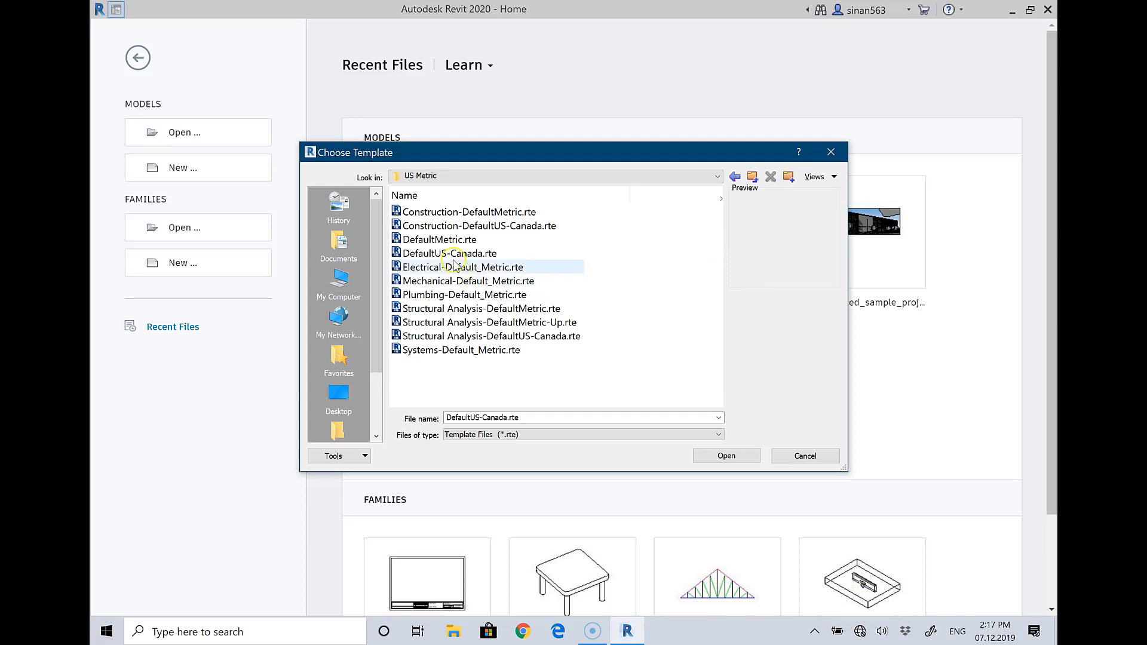
left_click(454, 240)
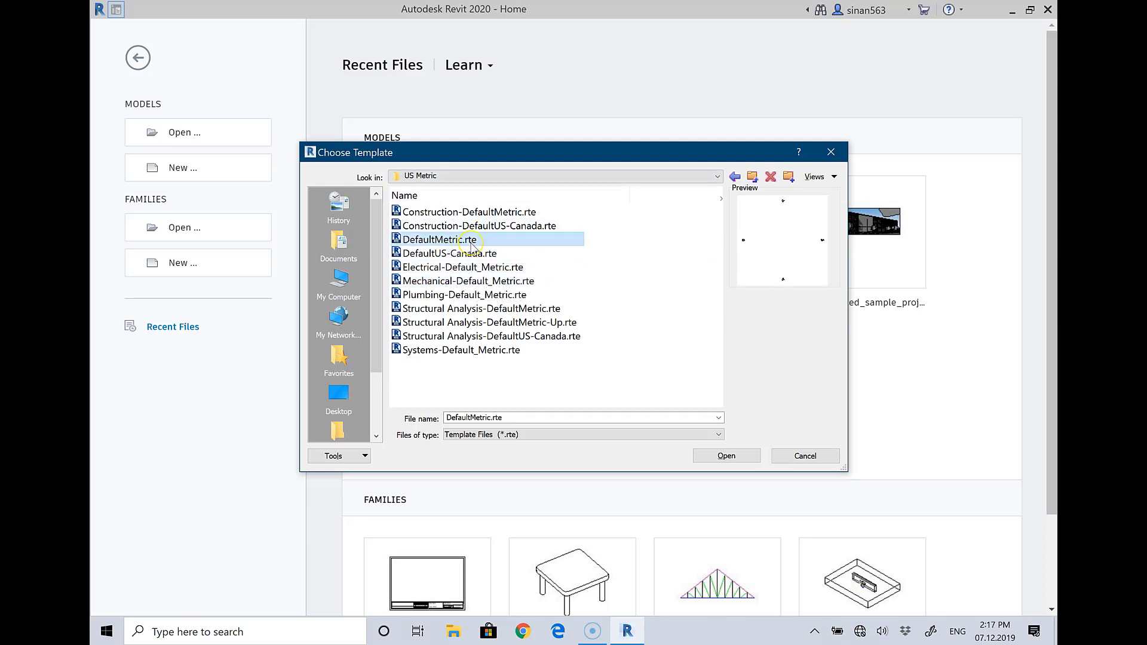
mouse_move(439, 239)
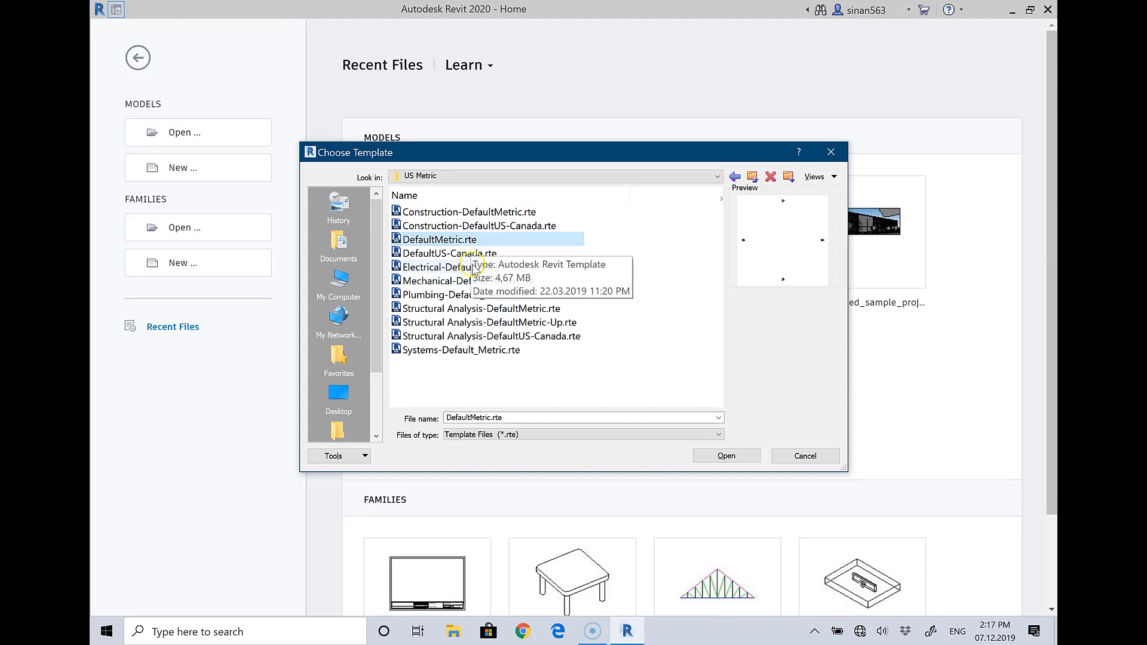
left_click(785, 456)
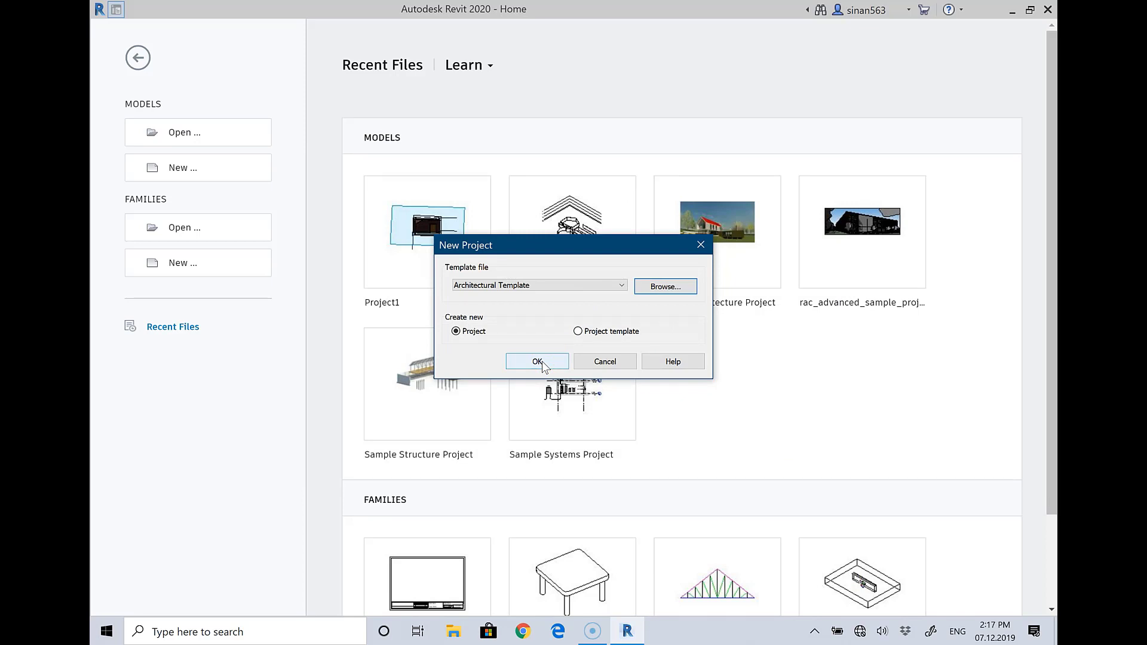
Create Project1 from the template and select the East elevation in the Project Browser.
left_click(543, 361)
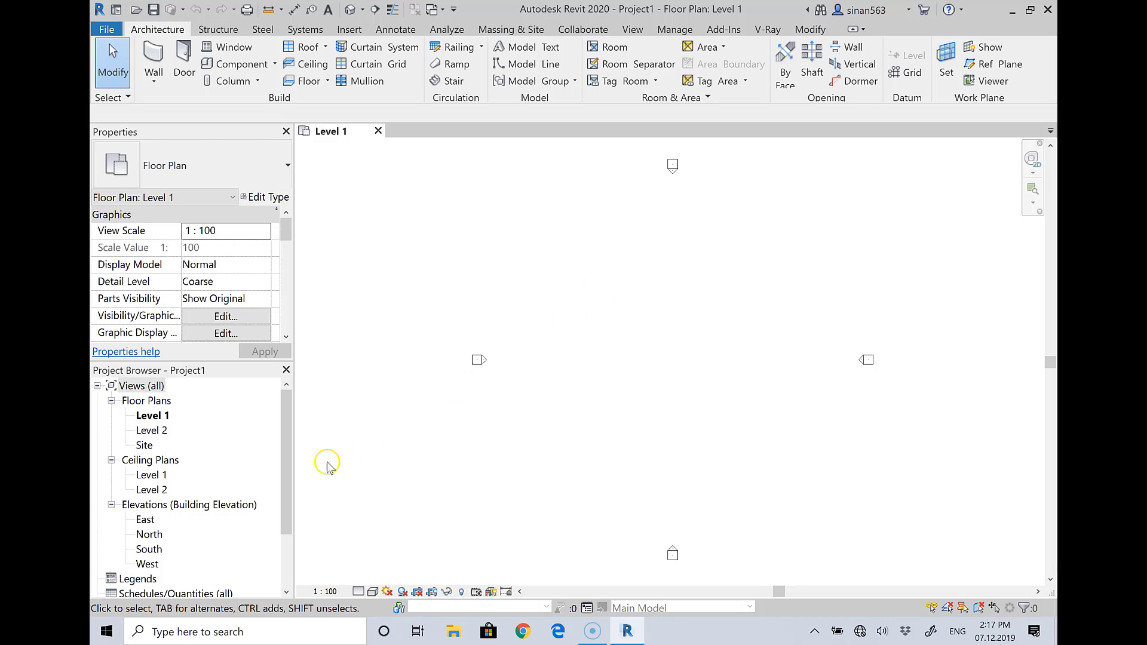
scroll(194, 453, "down", 1)
left_click(145, 475)
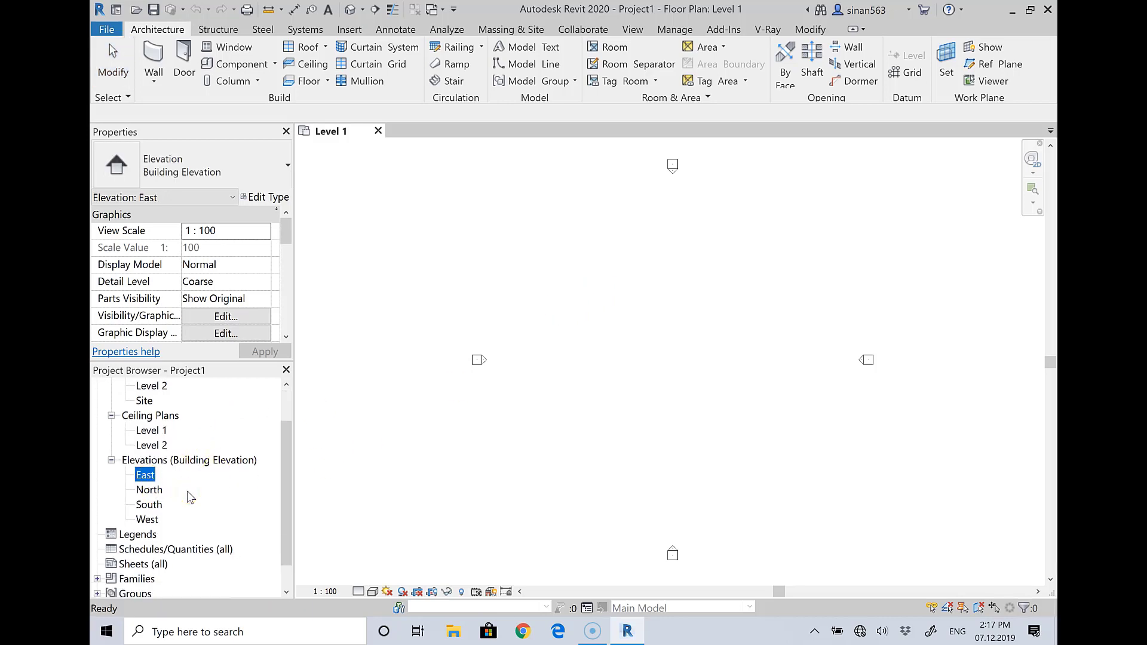
left_click(259, 529)
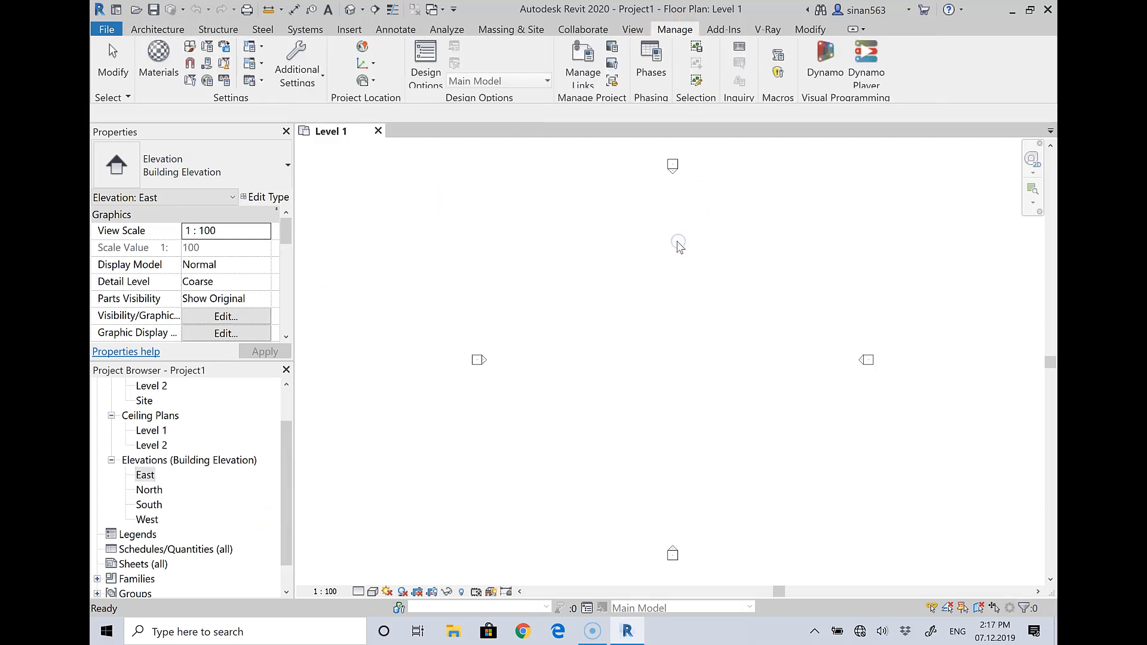
Set the project length units to Centimeters with 0 decimal places using UN.
key("u")
key("n")
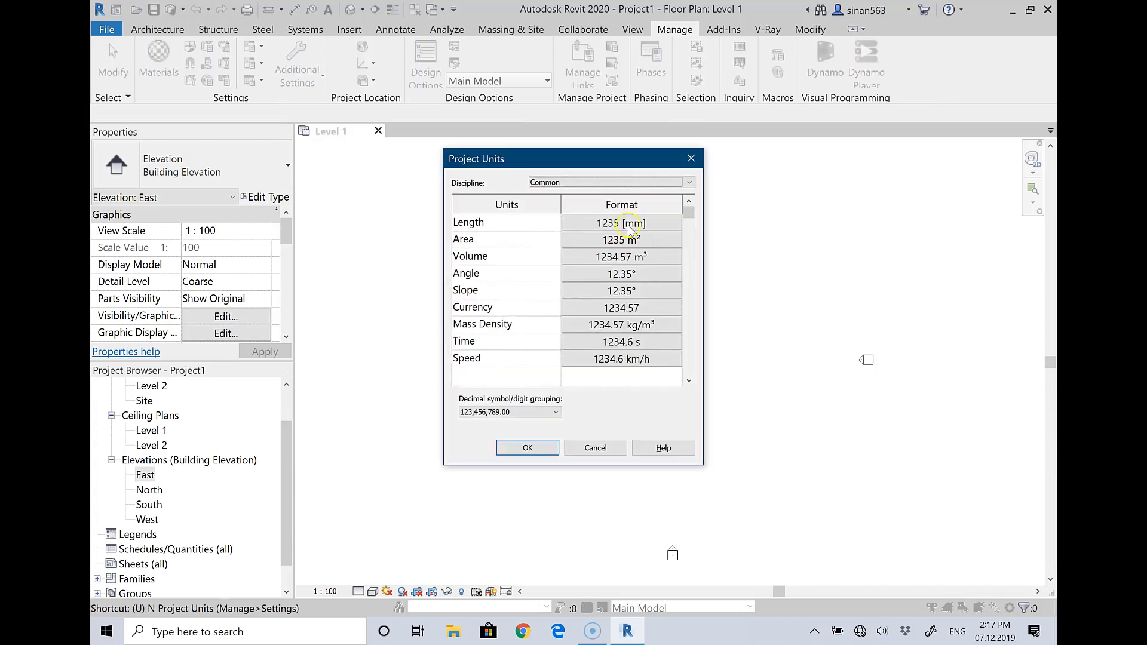
left_click(630, 229)
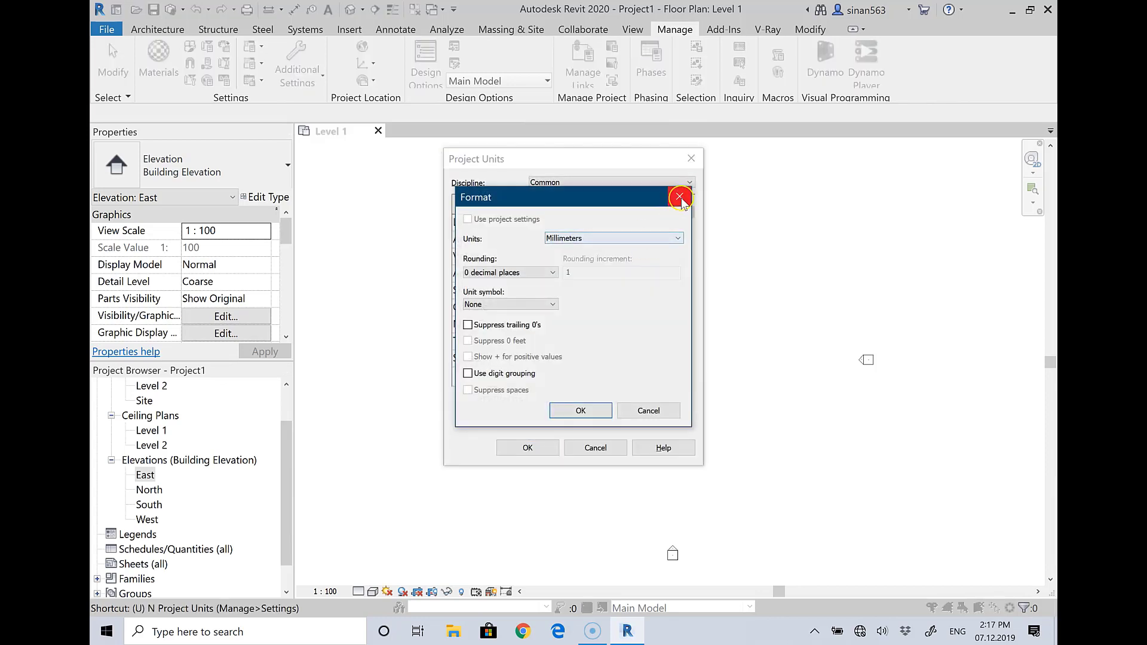
left_click(681, 198)
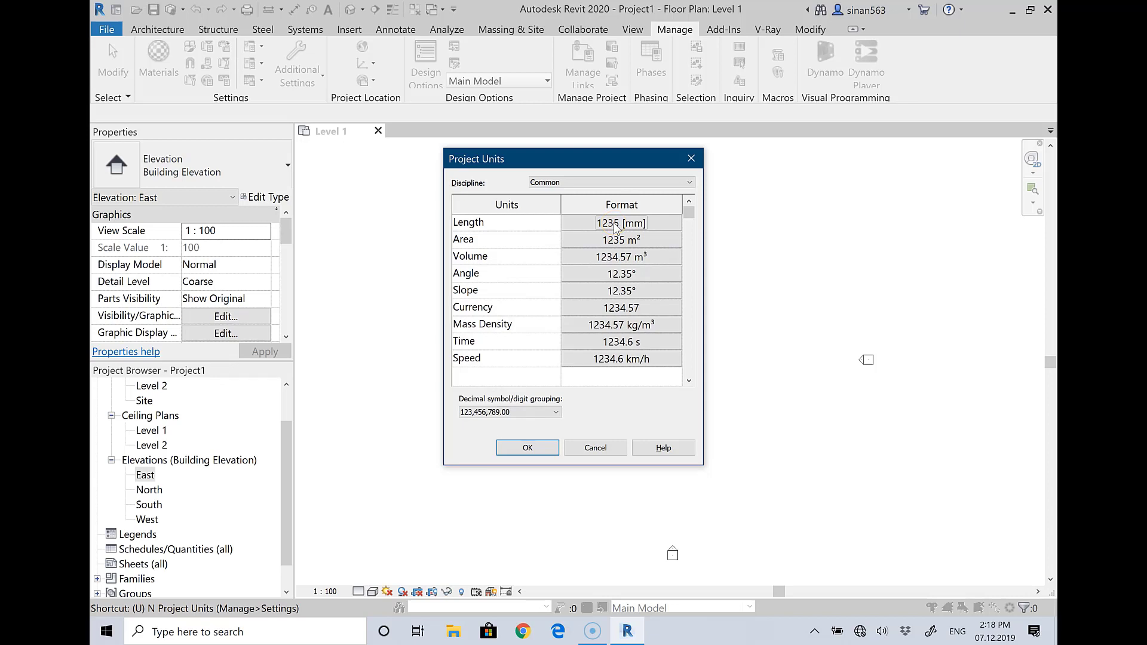
left_click(615, 227)
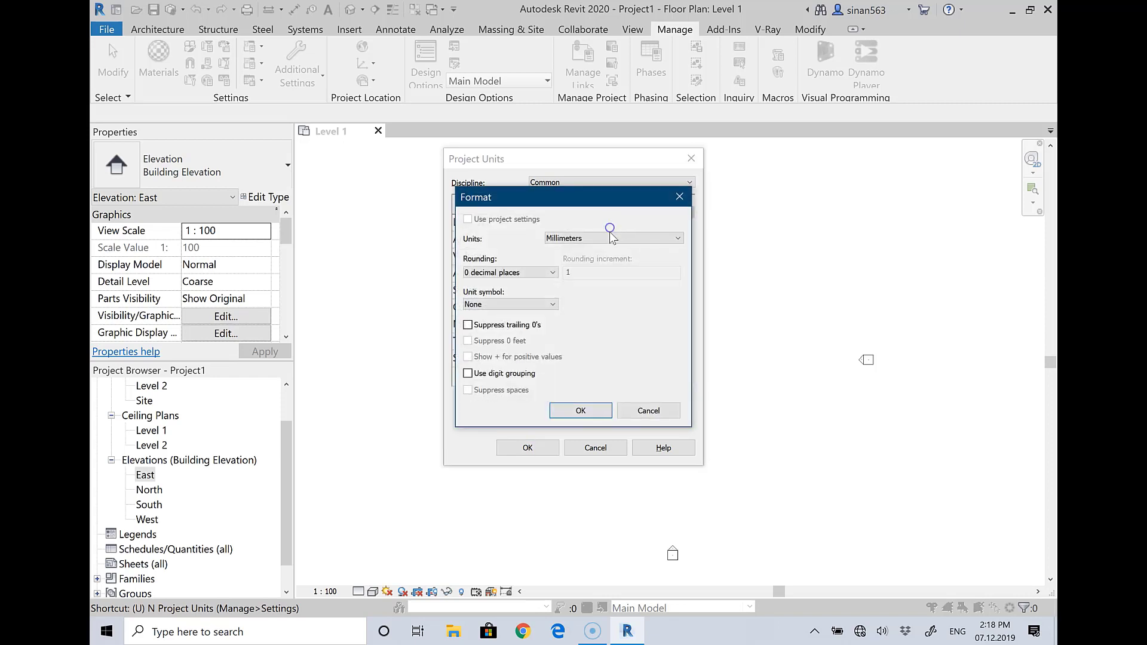
left_click(612, 238)
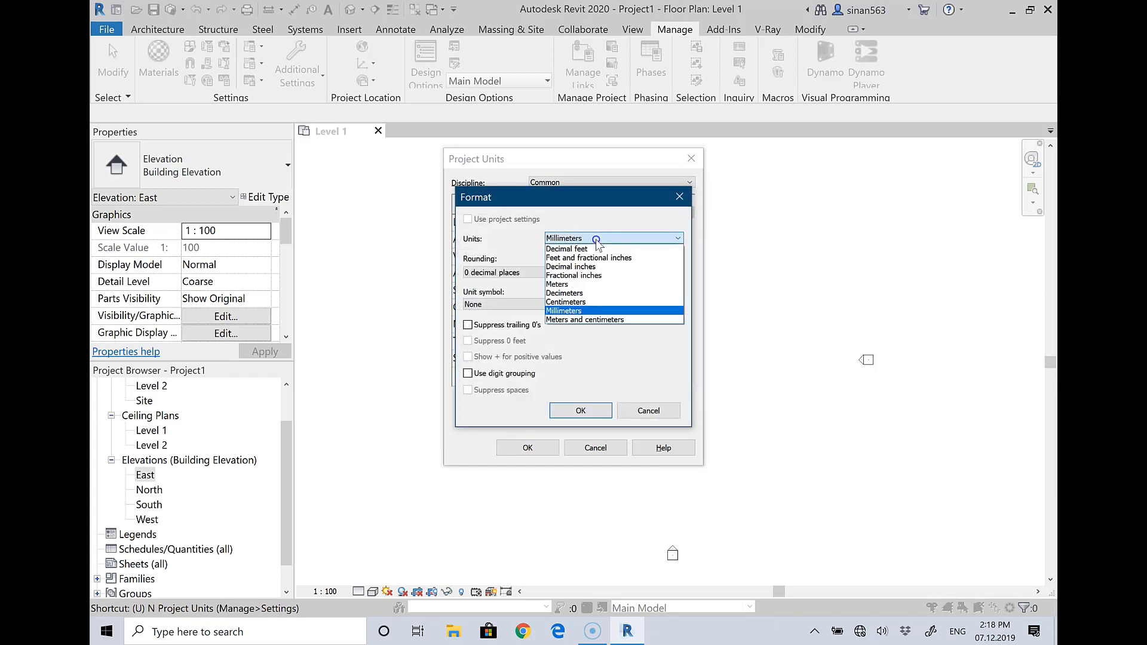
left_click(644, 411)
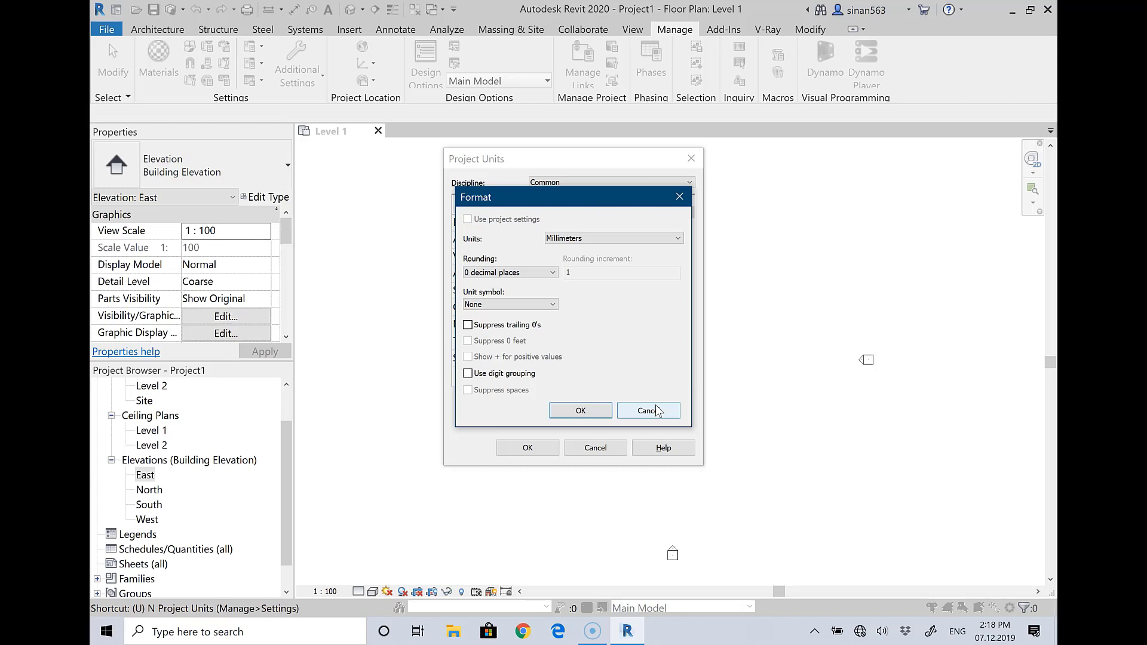
left_click(581, 238)
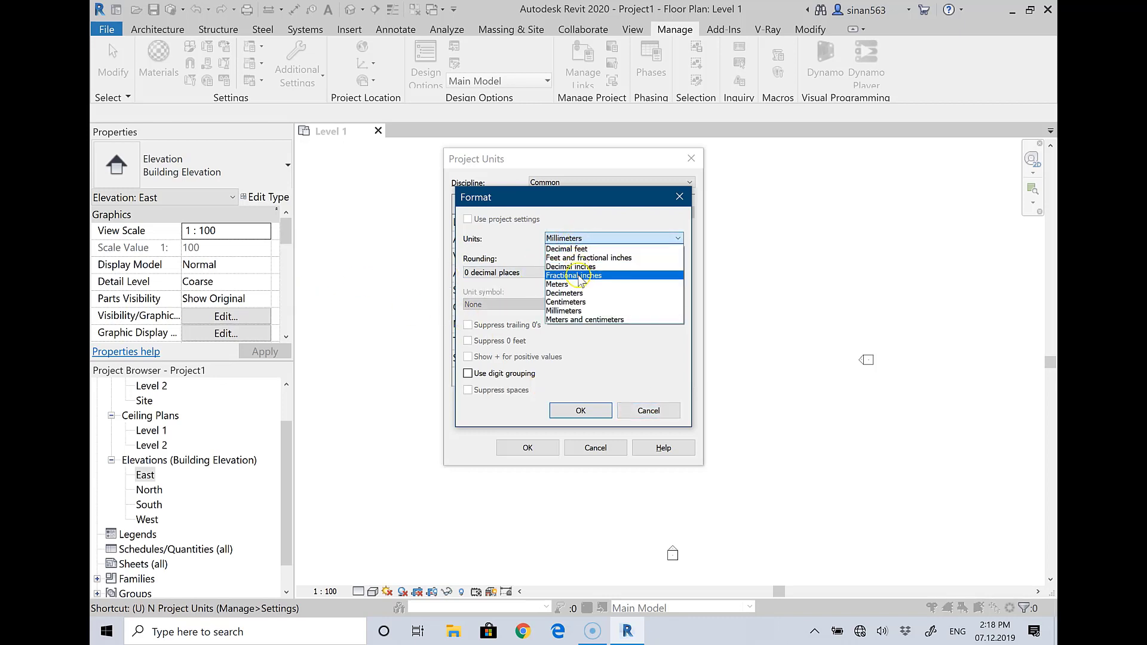
left_click(566, 302)
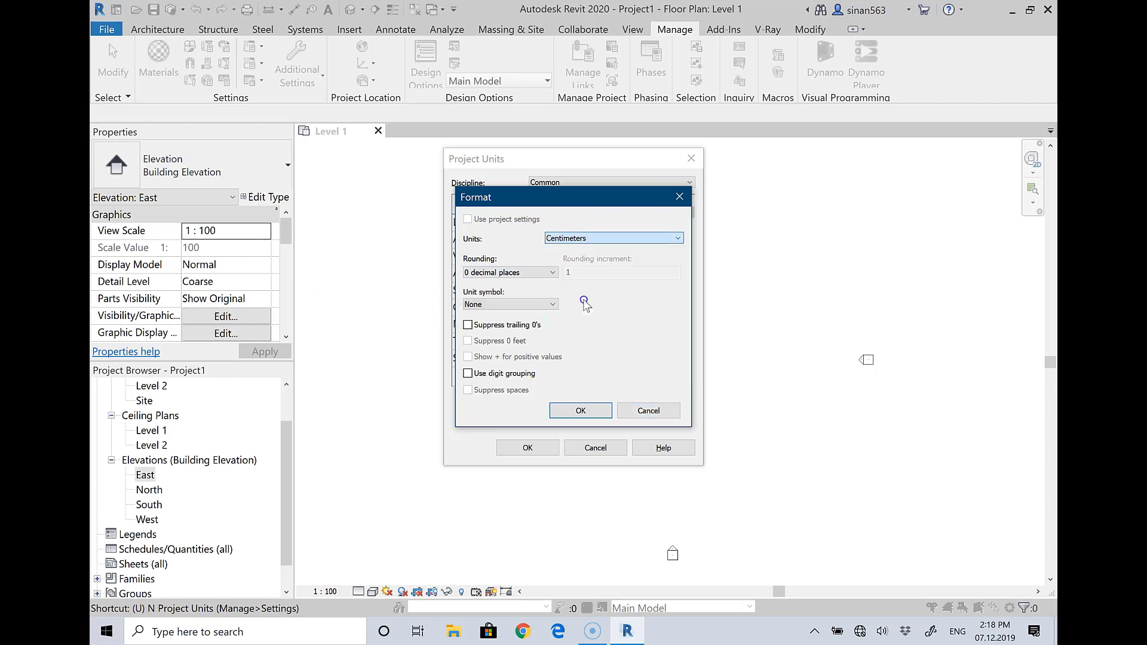
left_click(581, 411)
left_click(527, 447)
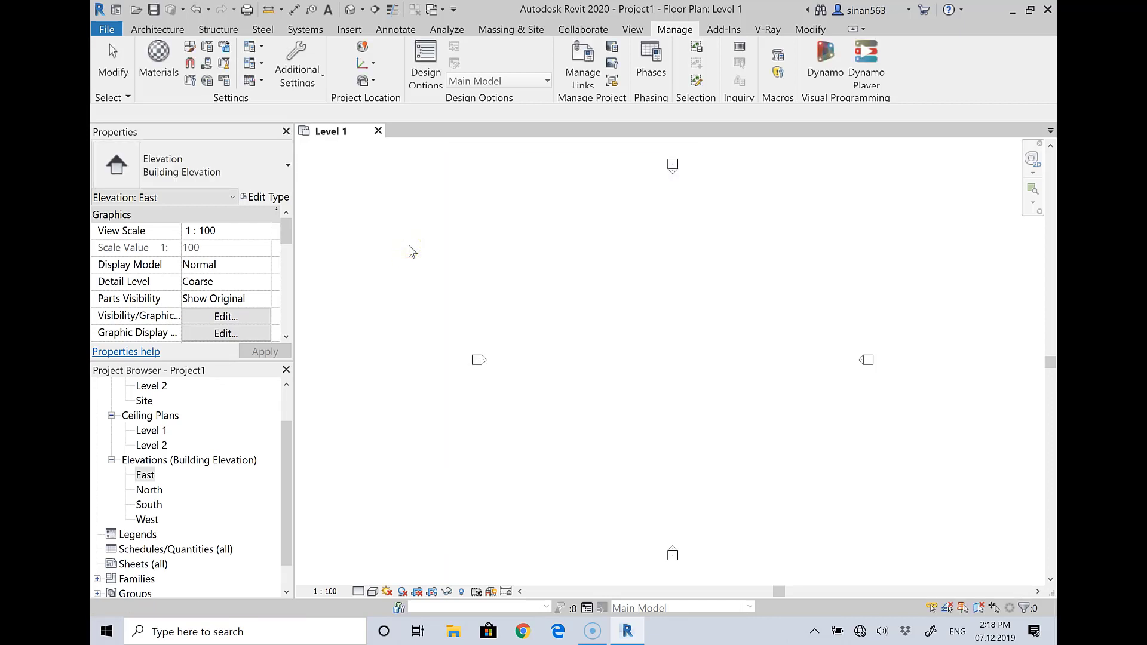
Open the East elevation view from the Project Browser.
left_click(145, 476)
left_click(213, 493)
key("Return")
key("Down")
key("Down")
key("Up")
key("Up")
key("Return")
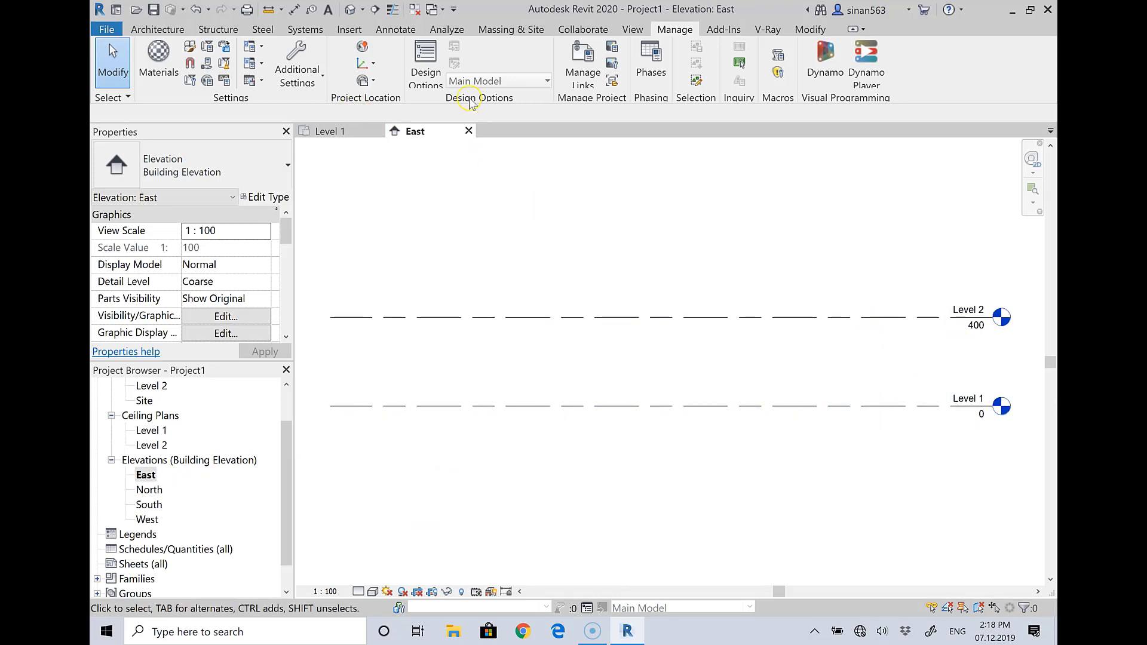
Start the Level tool in Pick Lines mode, then cancel it.
left_click(155, 31)
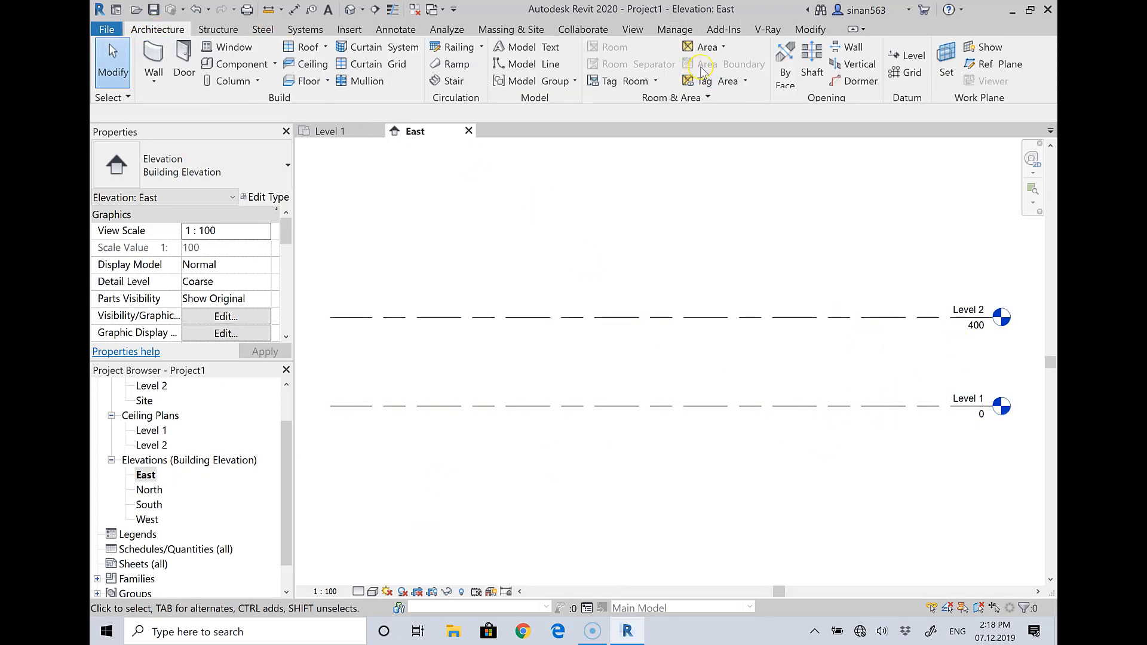
left_click(910, 56)
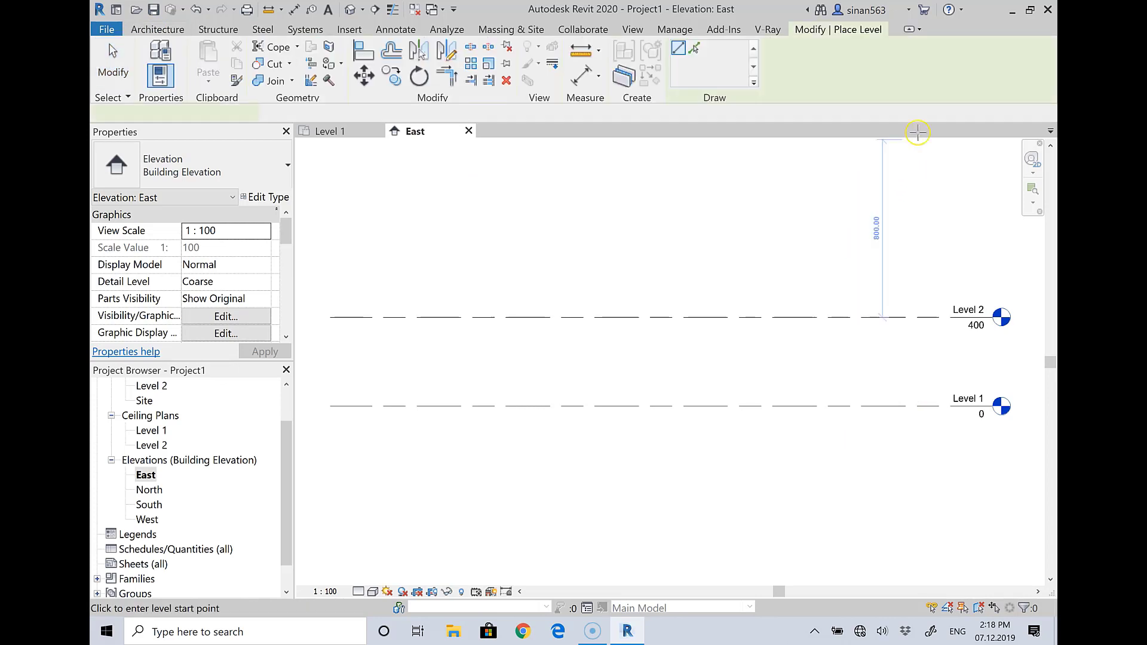
left_click(693, 50)
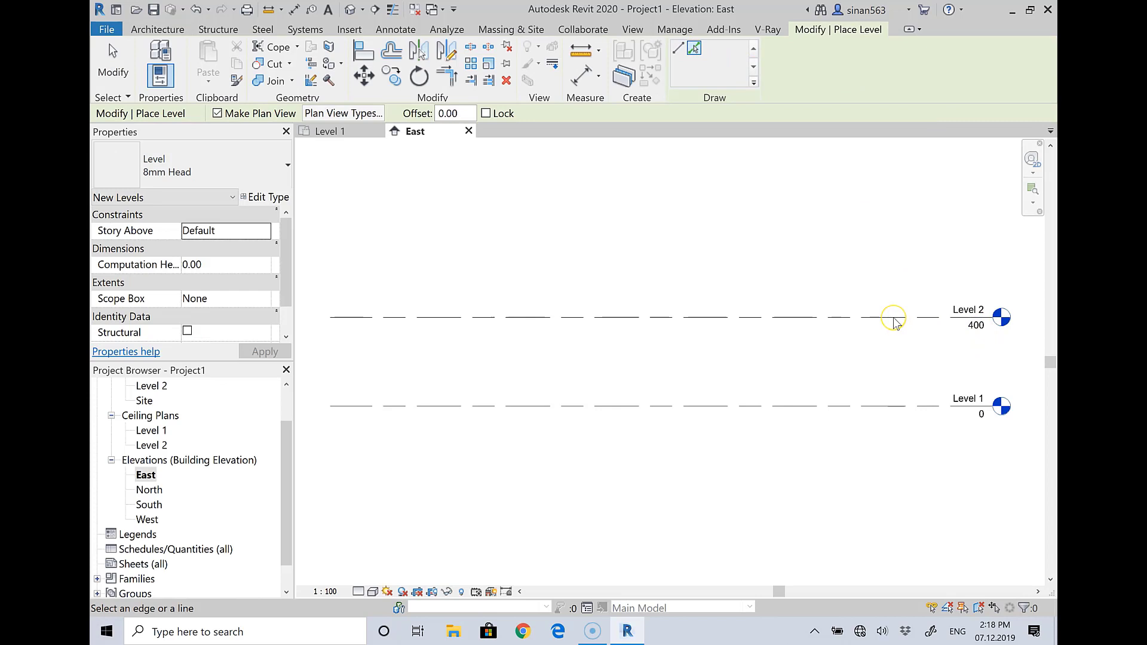
key("Escape")
key("Escape")
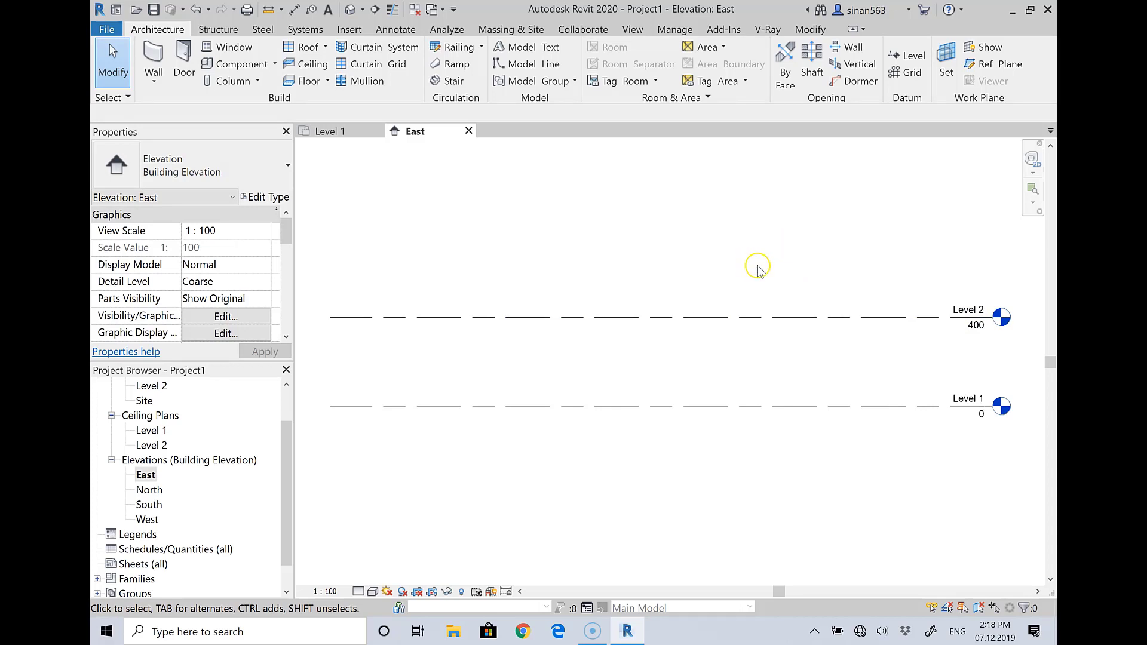
Change Level 2's elevation to 300.
left_click(977, 327)
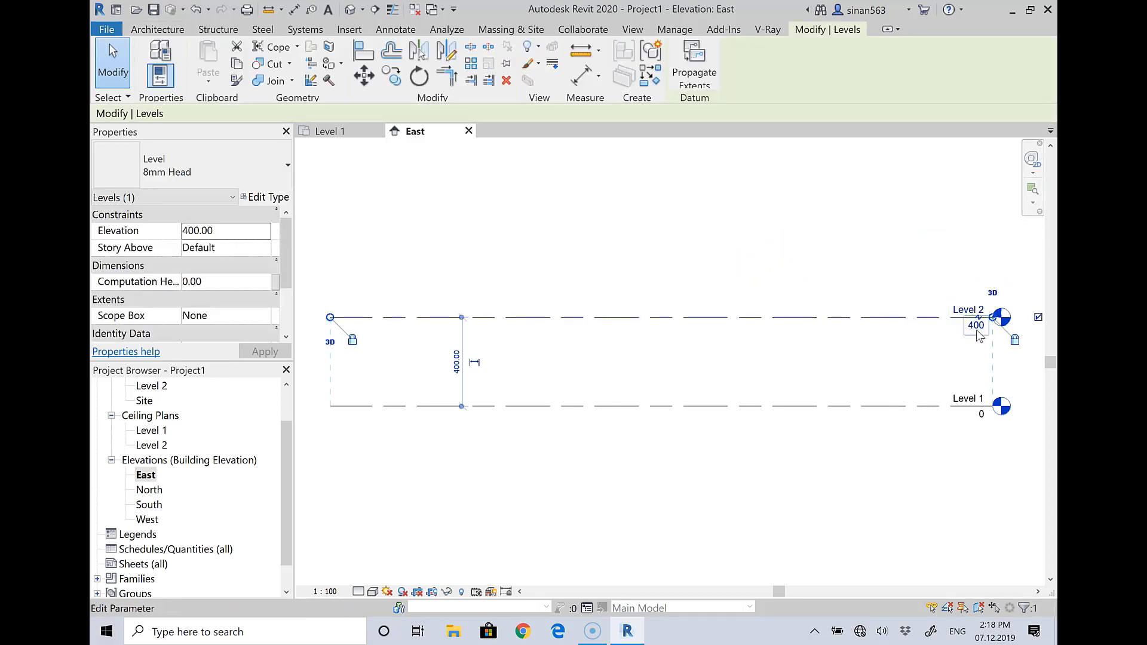
left_click(978, 328)
type("3m")
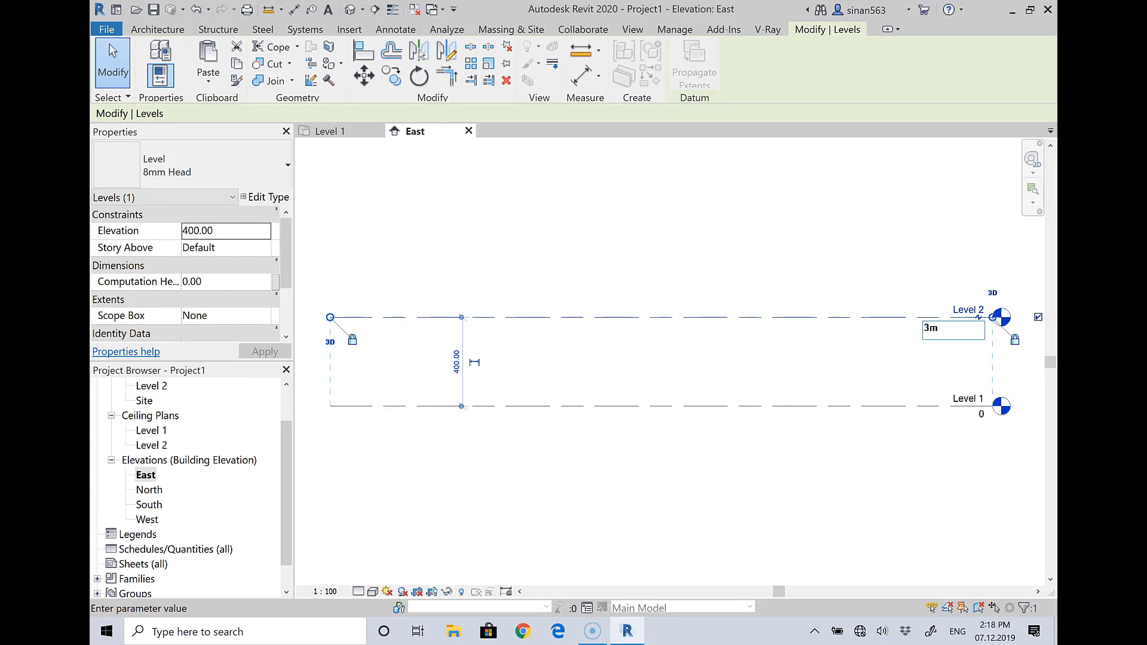
key("Return")
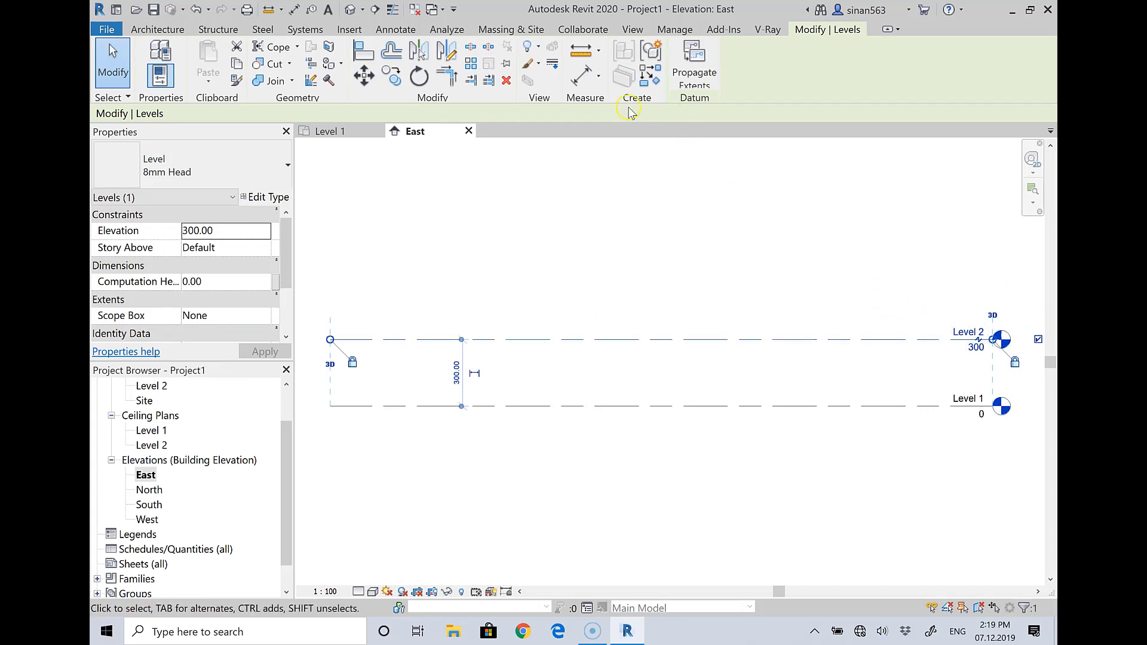
Add Level 3 and Level 4 at 300 offsets via Pick Lines, then return to the Level 1 plan.
left_click(157, 29)
left_click(892, 60)
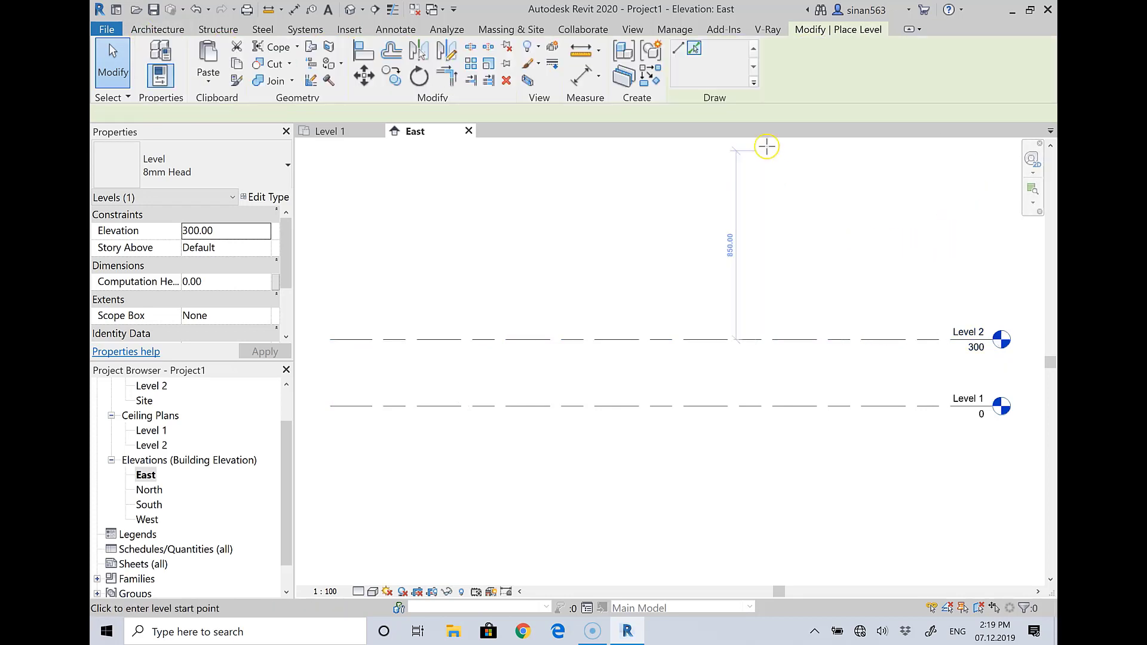
left_click(693, 49)
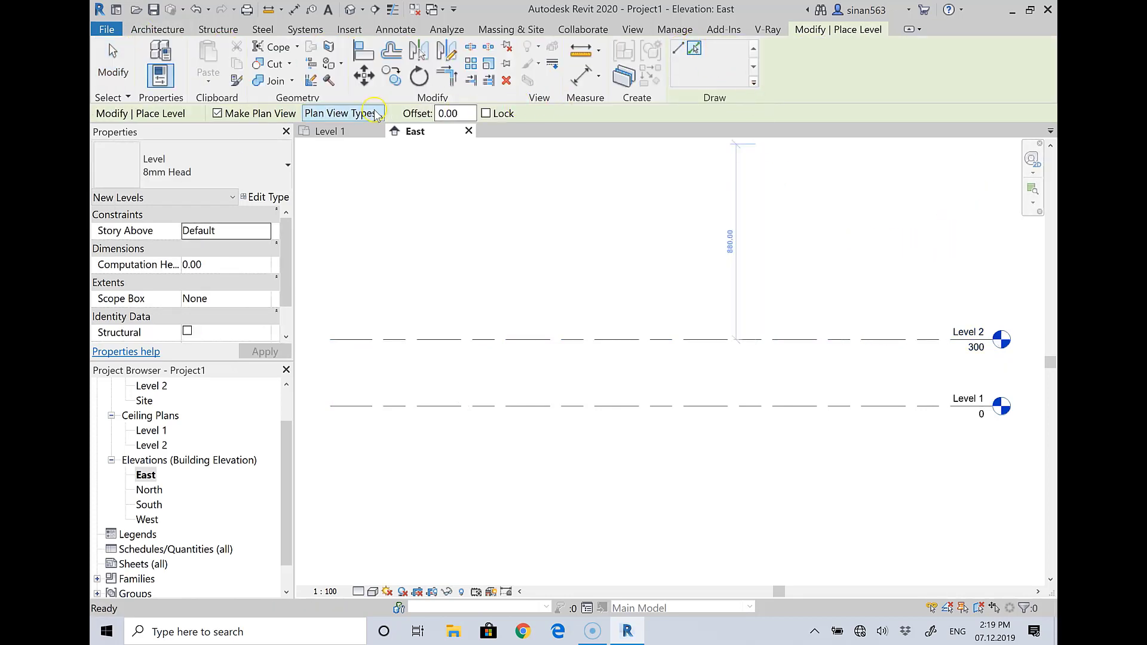
double_click(454, 114)
type("30")
key("Return")
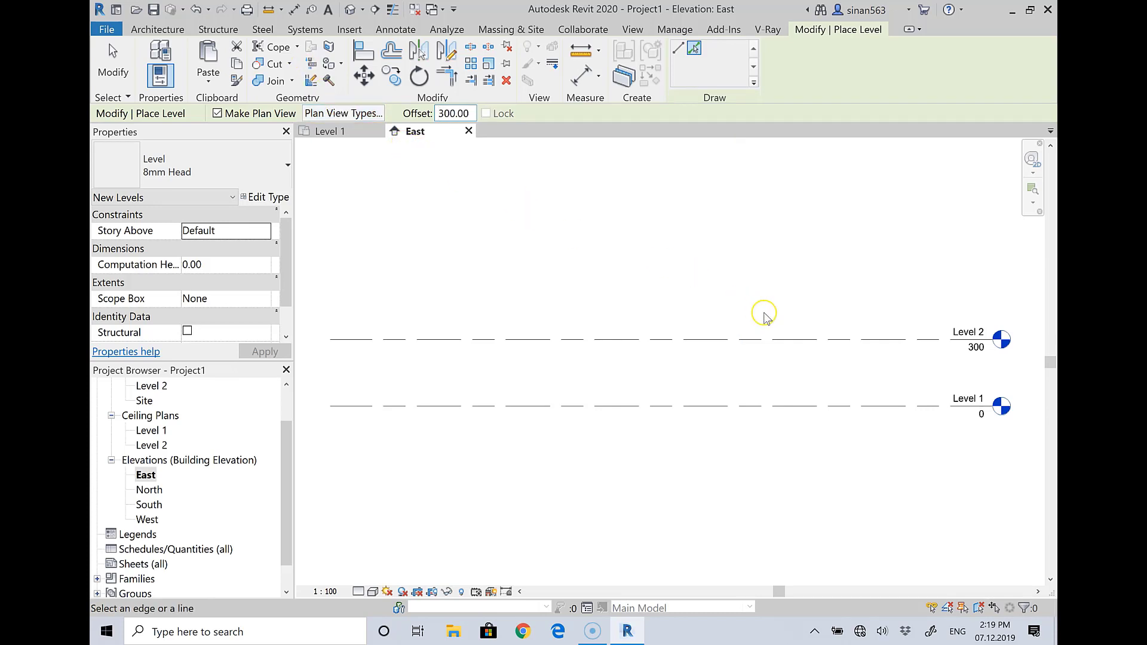
left_click(776, 340)
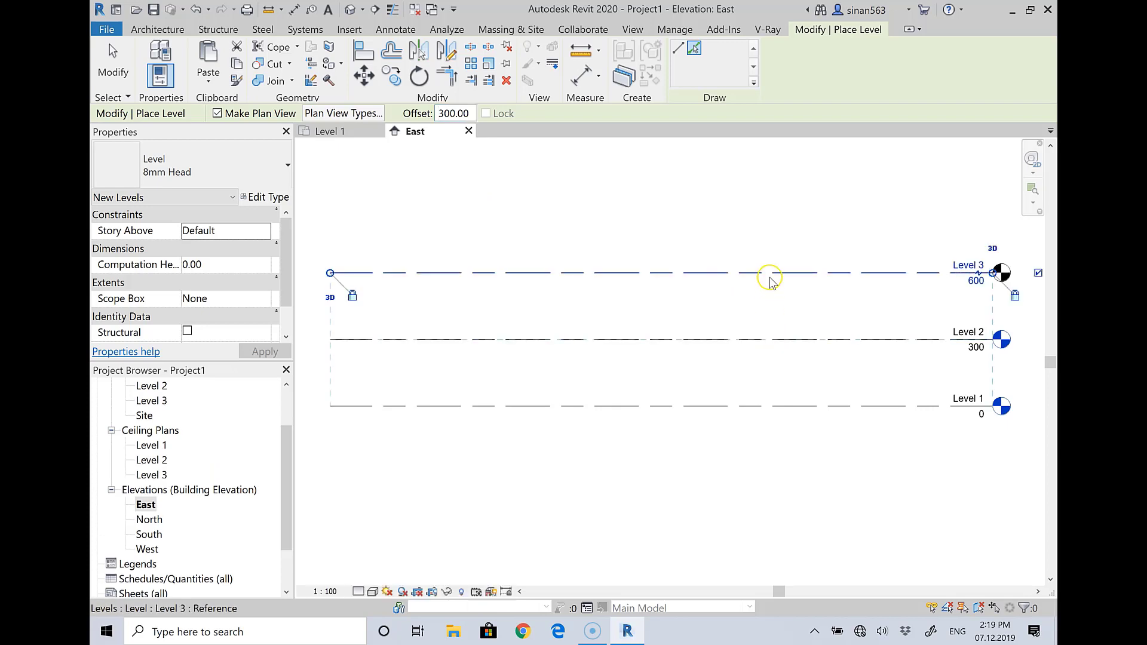
left_click(770, 273)
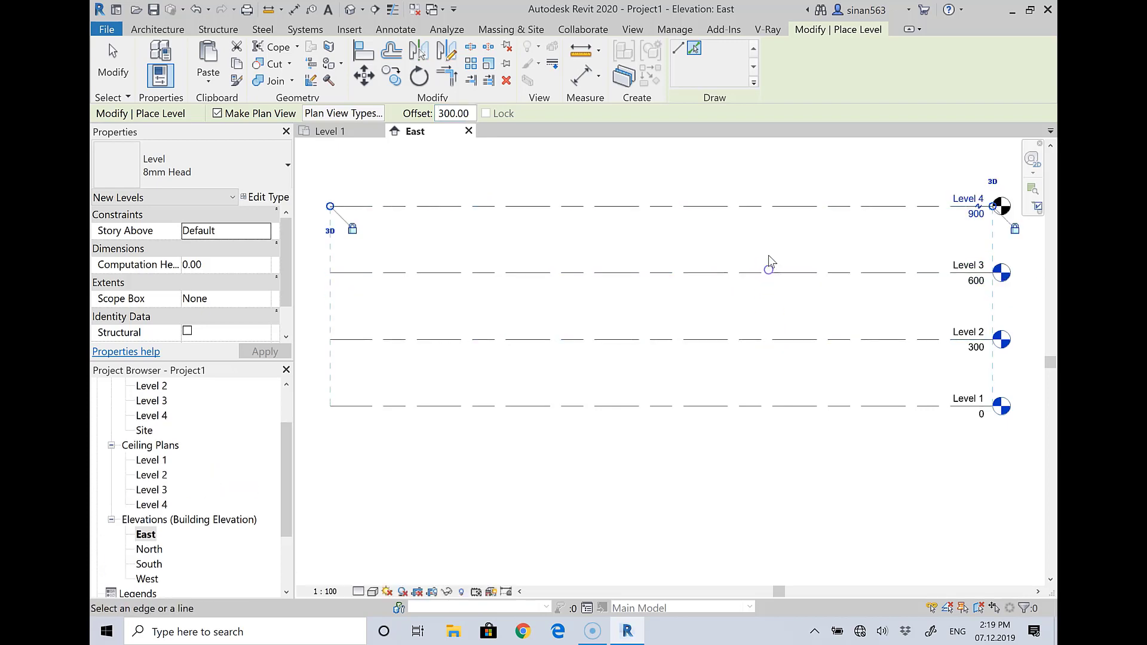
right_click(778, 187)
left_click(795, 193)
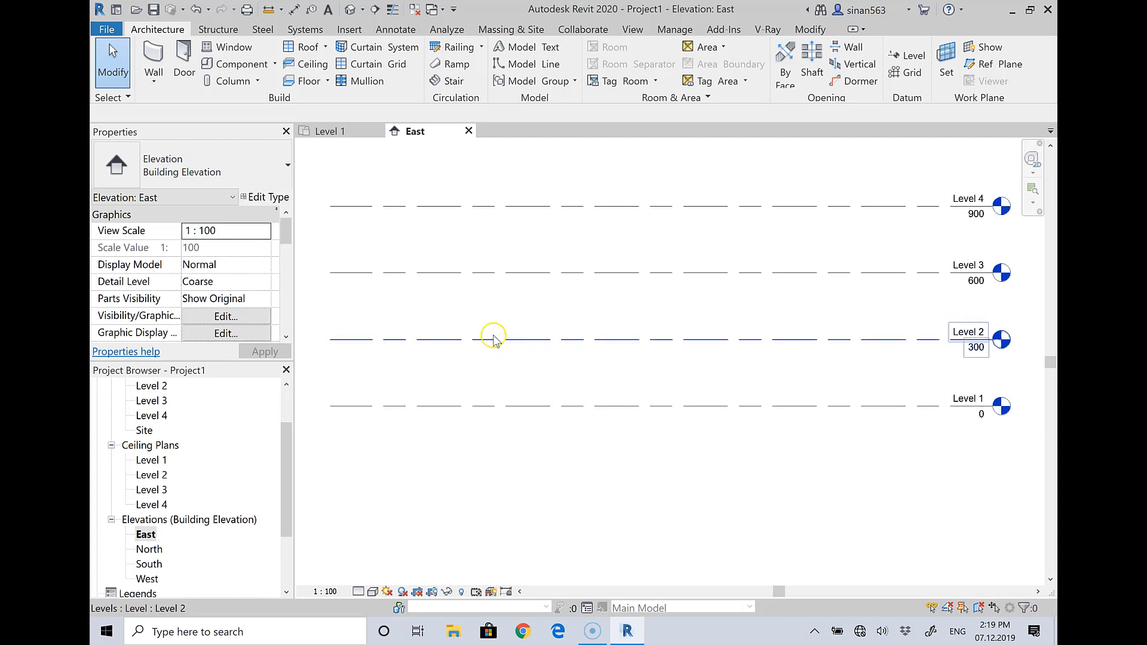
left_click(326, 132)
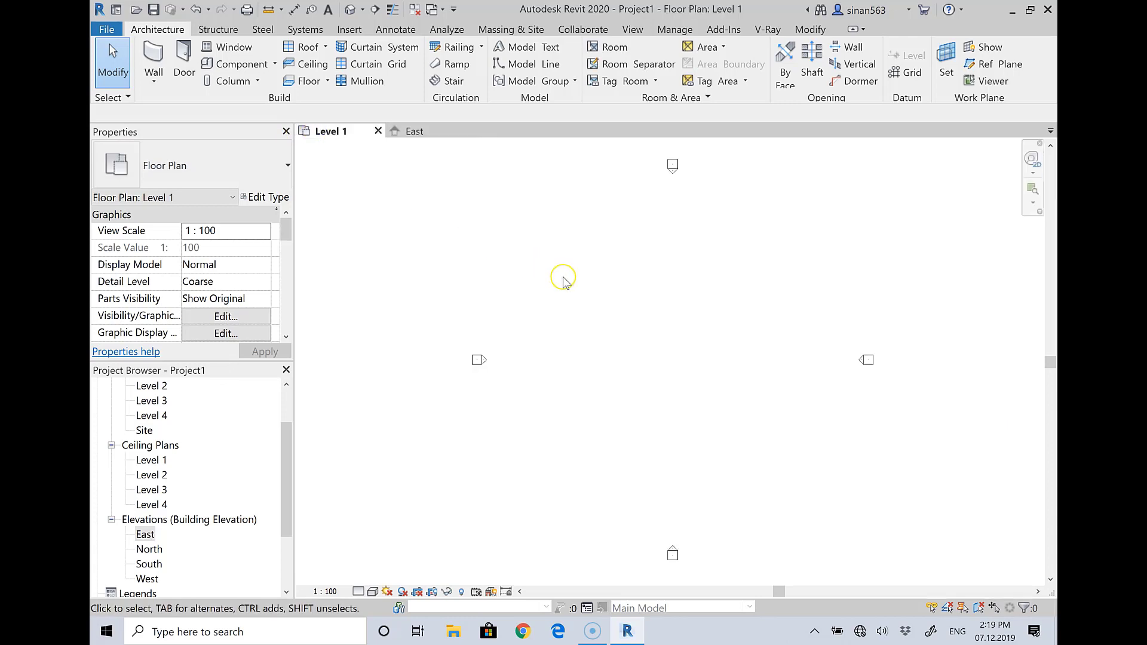
scroll(205, 443, "up", 2)
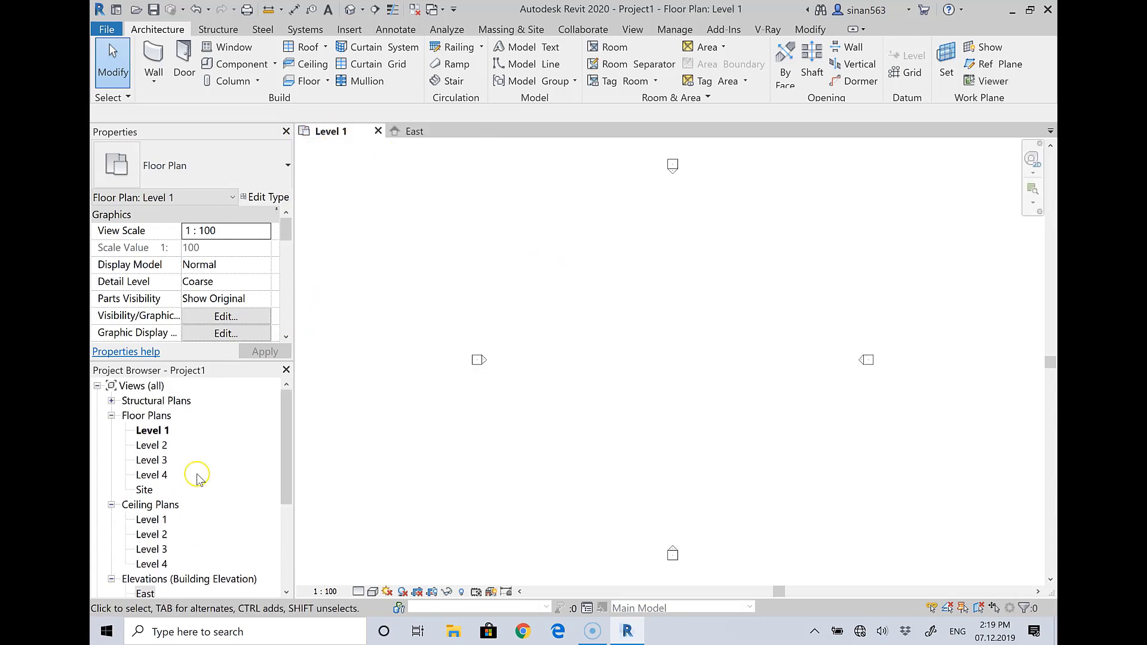
left_click(378, 132)
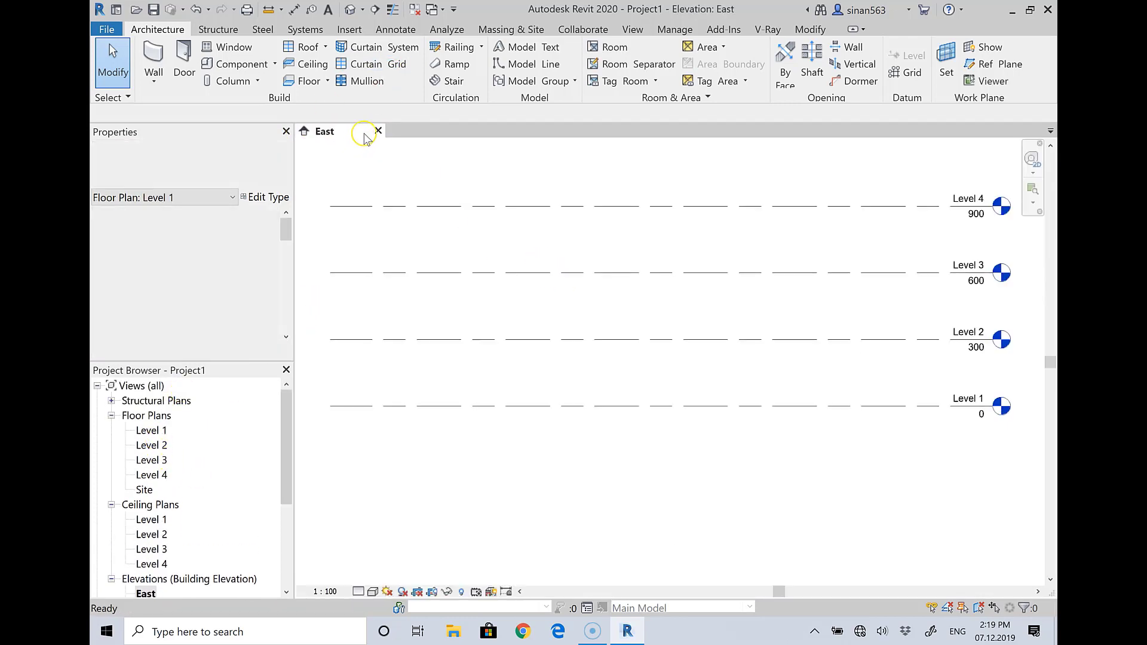
left_click(151, 431)
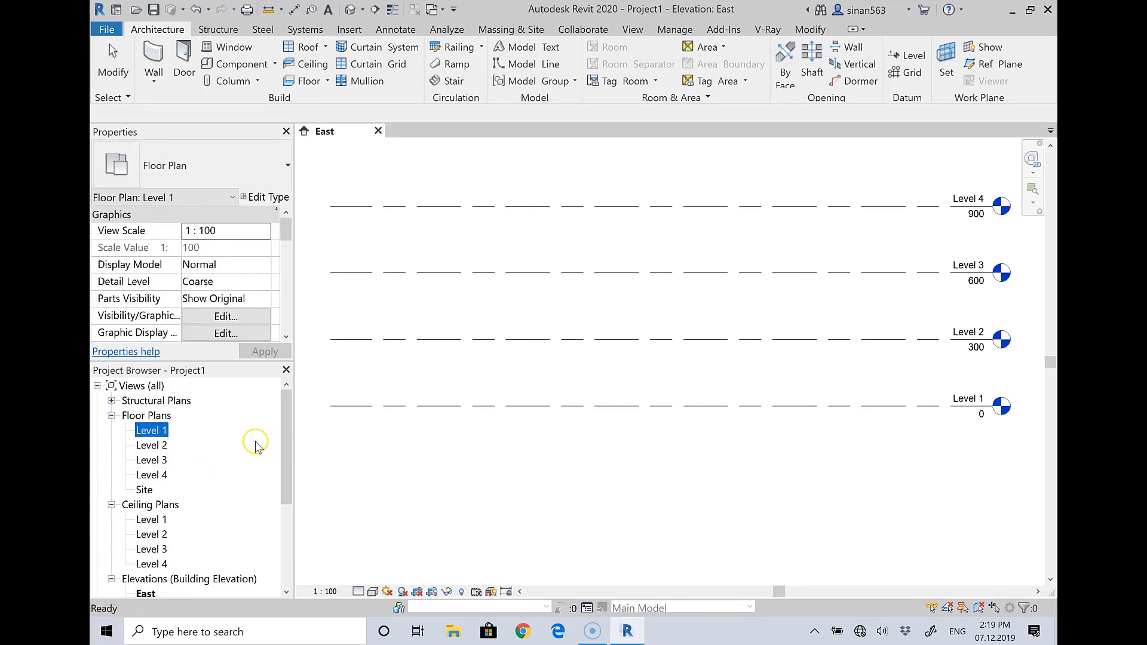
double_click(150, 431)
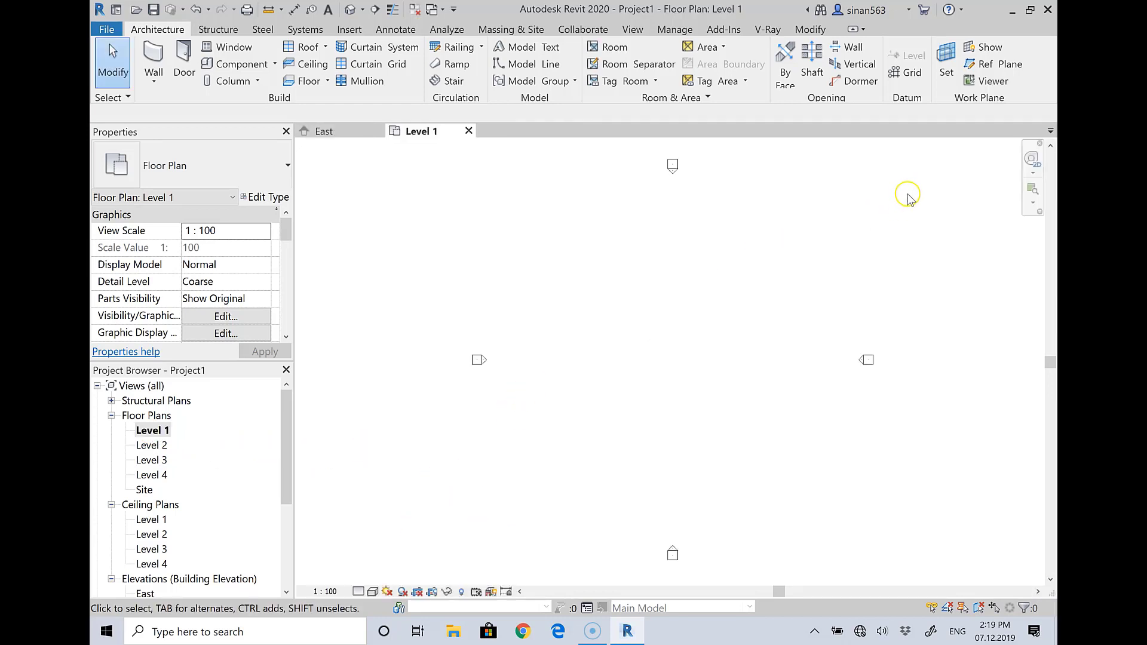
Draw horizontal grid line 1 across the Level 1 plan and end grid placement.
left_click(909, 72)
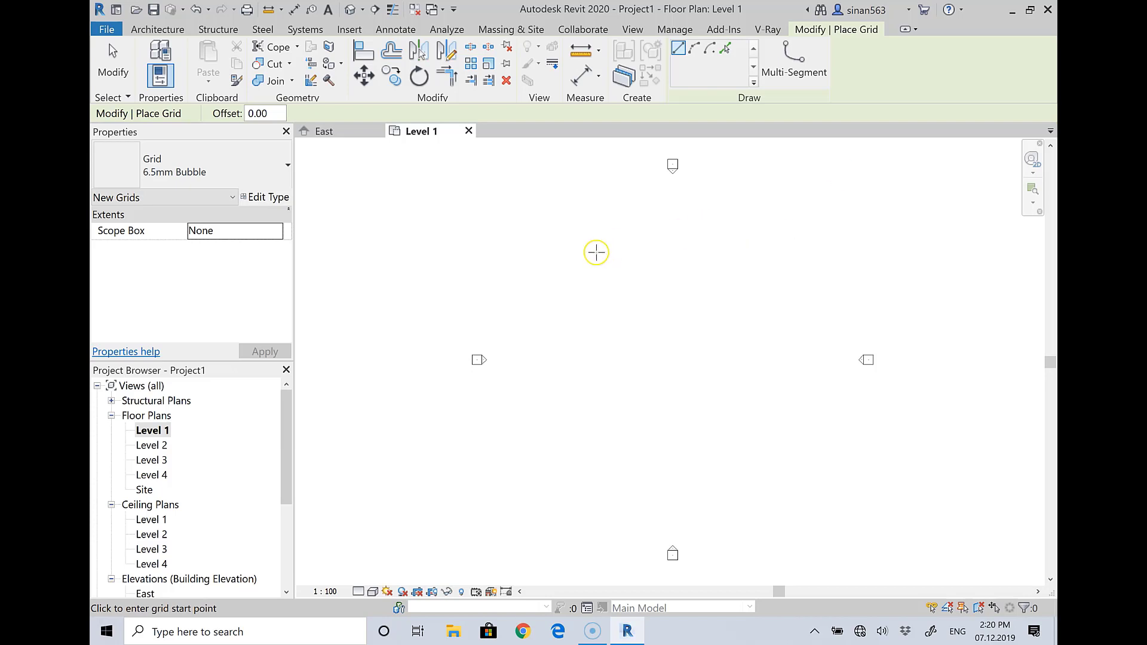
left_click(555, 261)
left_click(806, 261)
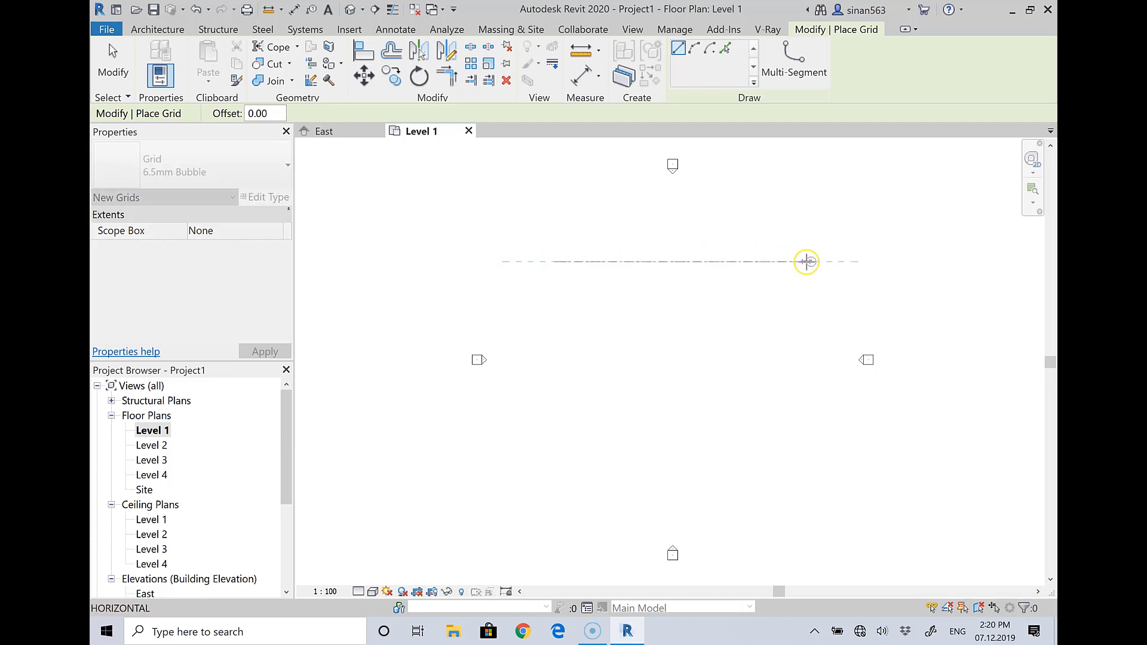
right_click(815, 237)
left_click(833, 241)
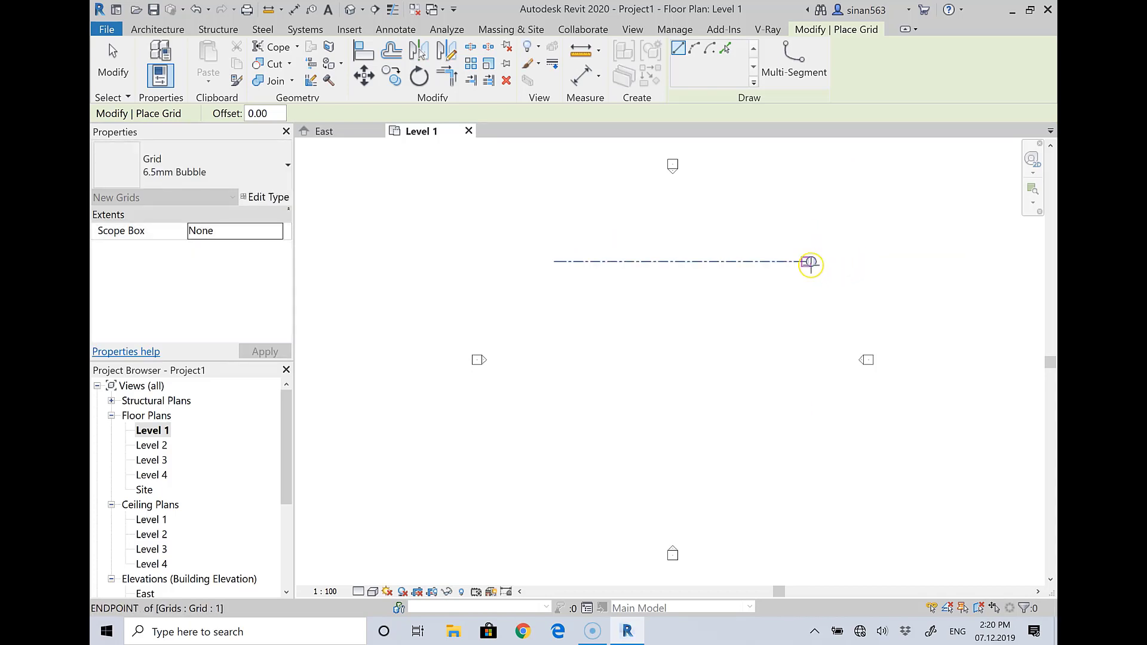
scroll(807, 266, "up", 1)
key("Escape")
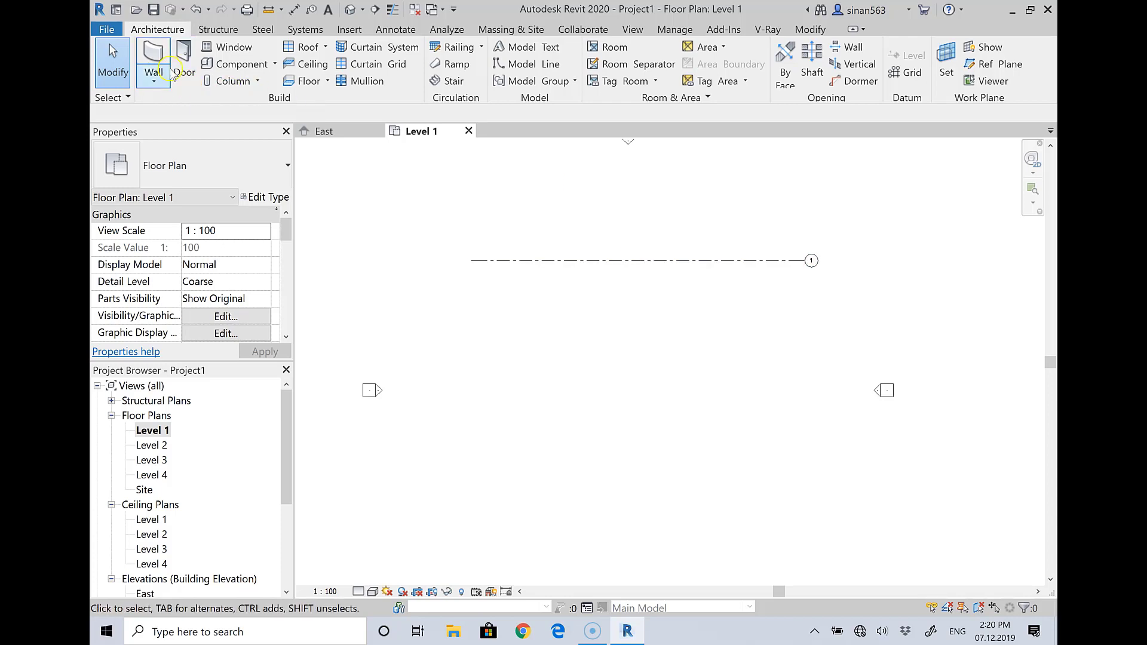
Create grid 2 offset 4 m below grid 1 using Pick Lines.
left_click(906, 74)
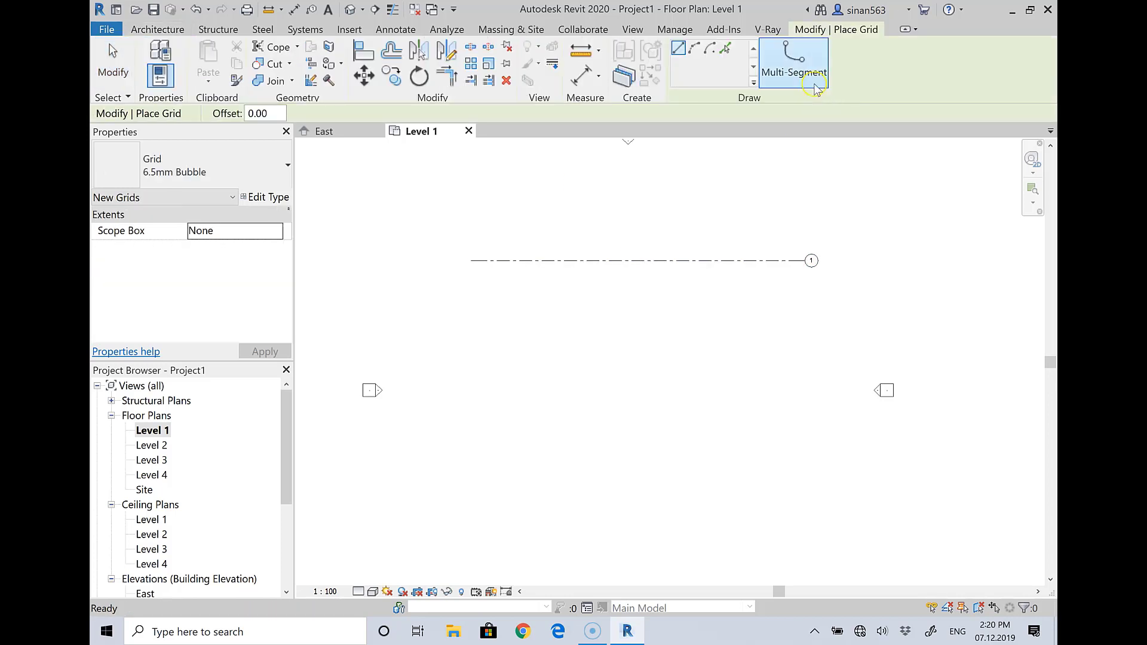
left_click(726, 48)
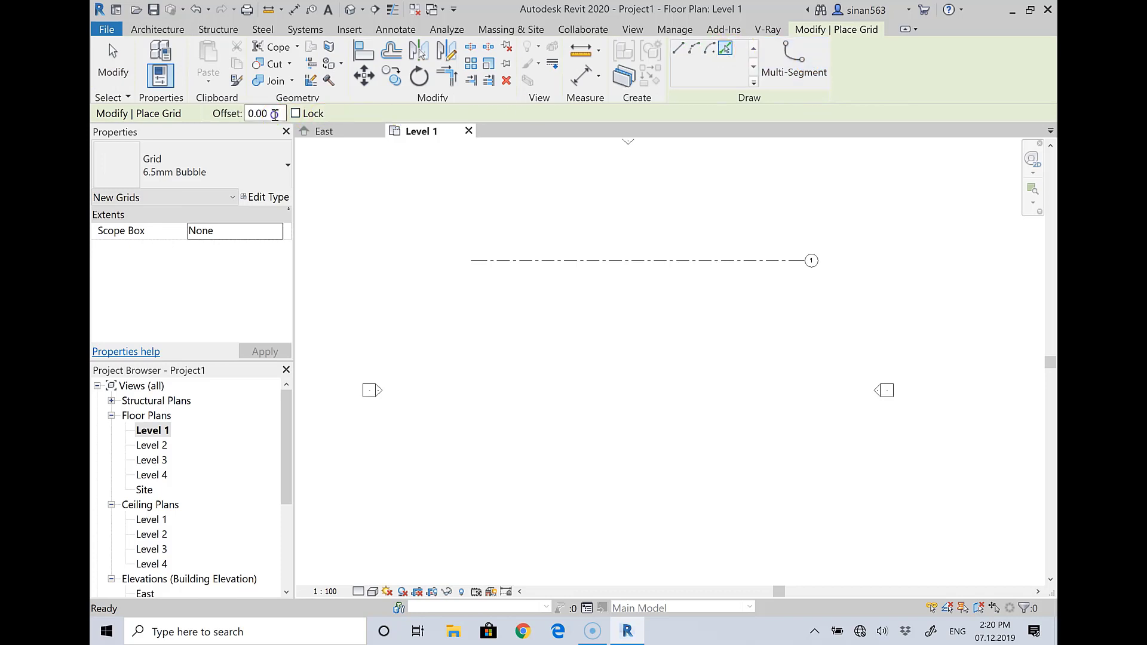
type("4")
key("Return")
double_click(263, 113)
type("4m")
key("Return")
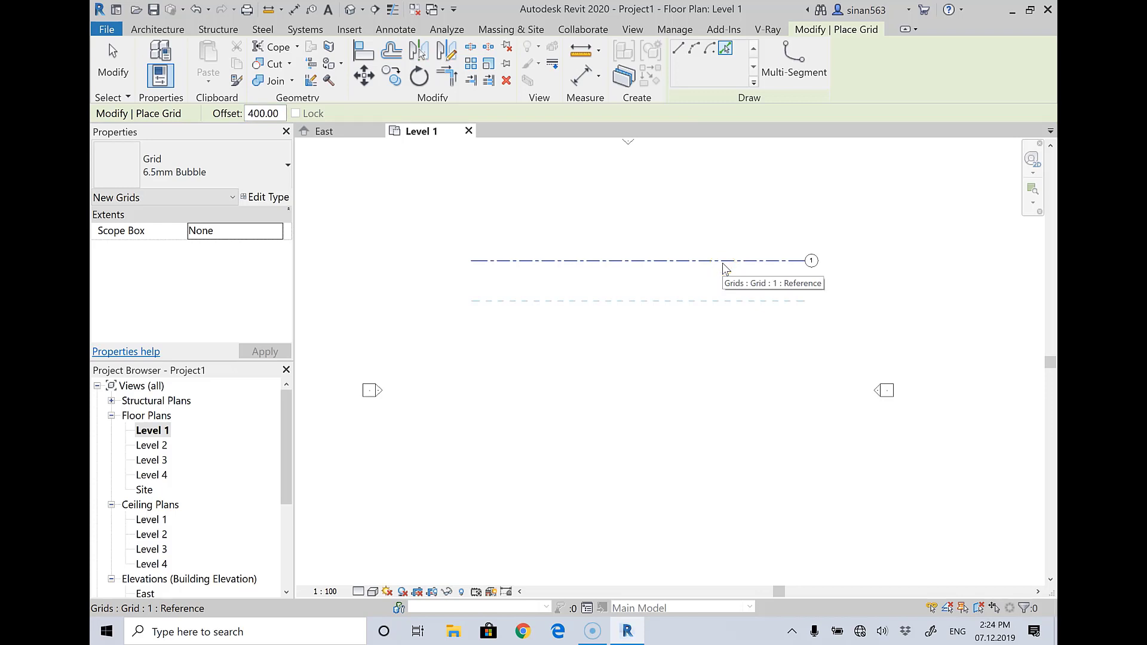
left_click(723, 263)
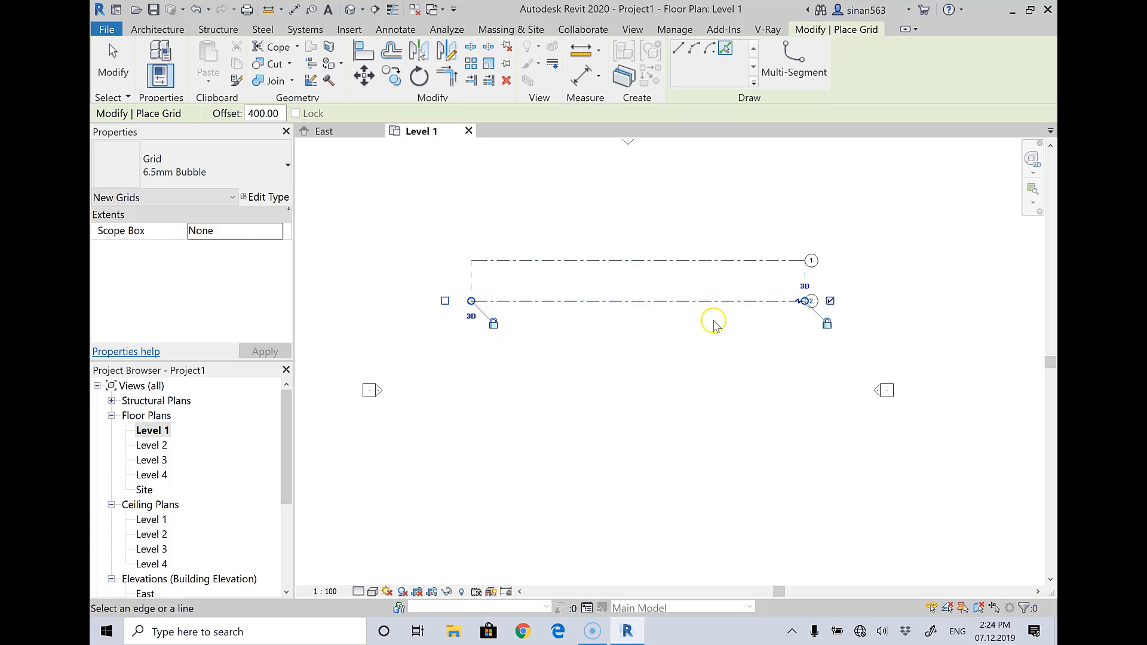
Add grids 3 and 4 at offsets 300 and 400, then end grid placement.
double_click(263, 114)
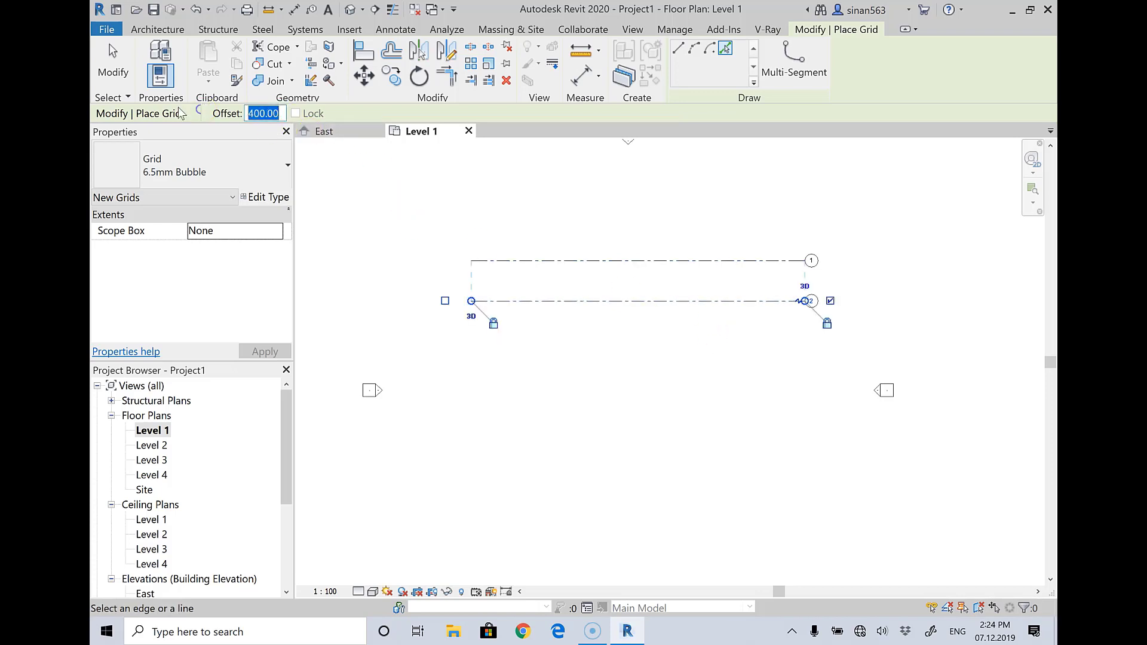
type("300.00")
left_click(544, 305)
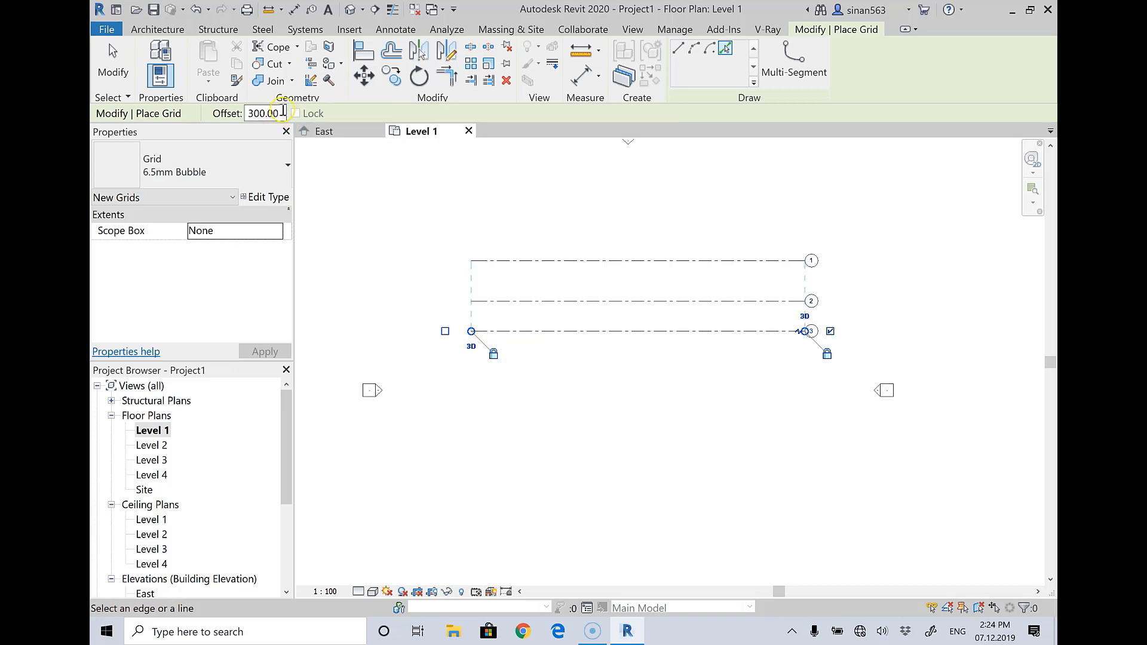
left_click(244, 114)
type("400")
type(".00")
left_click(606, 332)
right_click(770, 407)
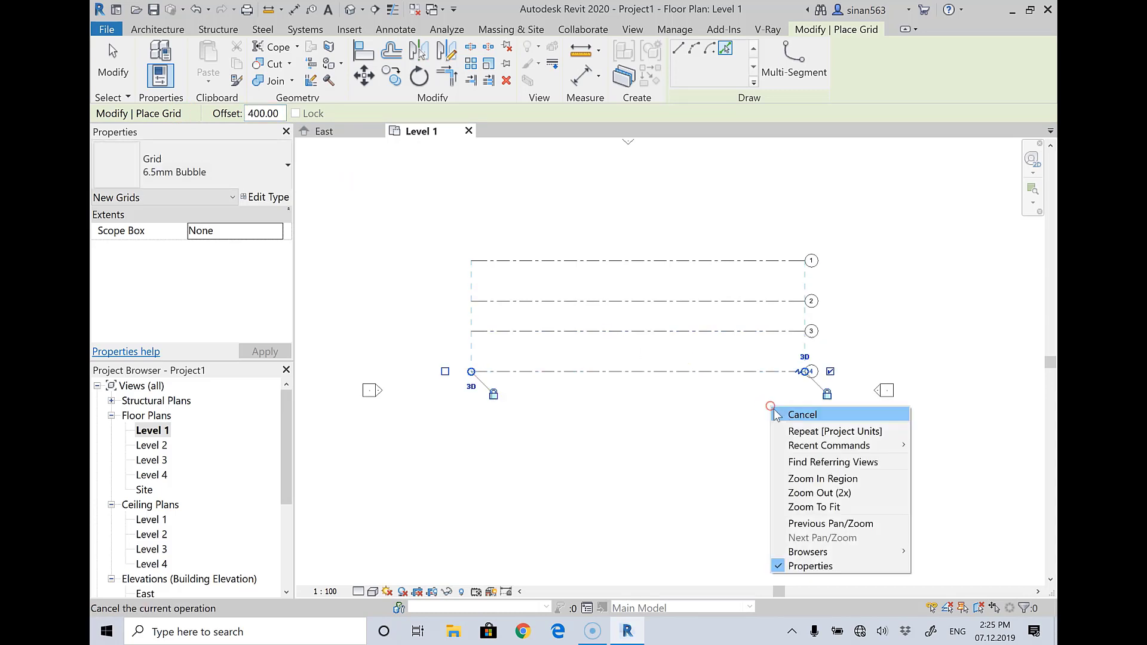
left_click(786, 412)
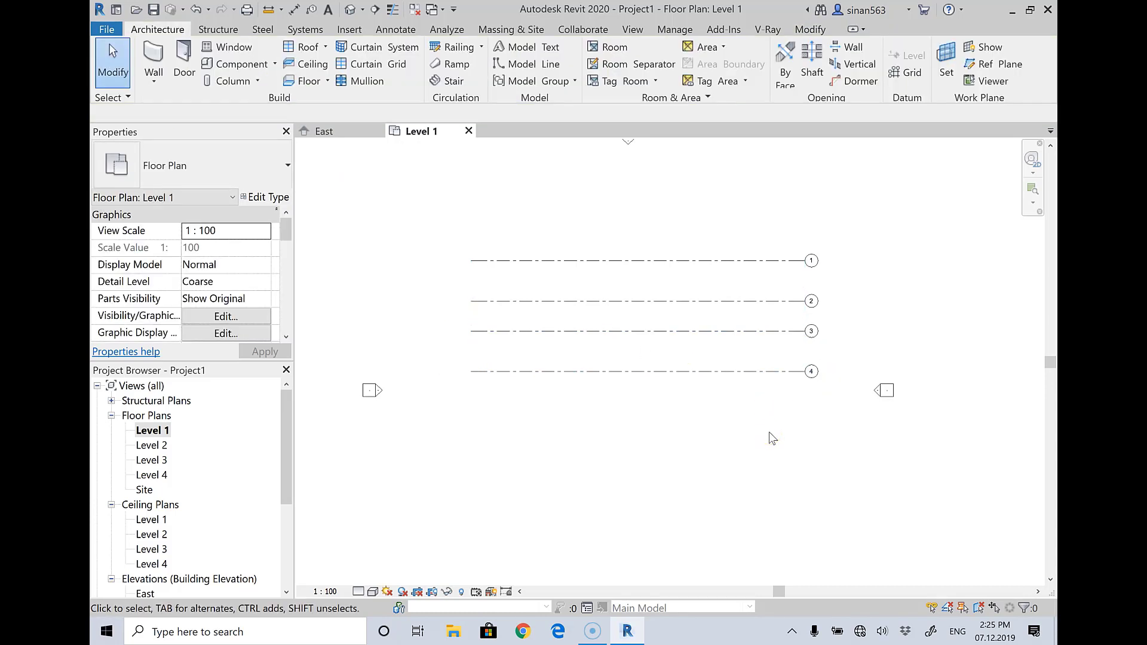
Draw a vertical grid from above grid 1 to below grid 4.
left_click(913, 73)
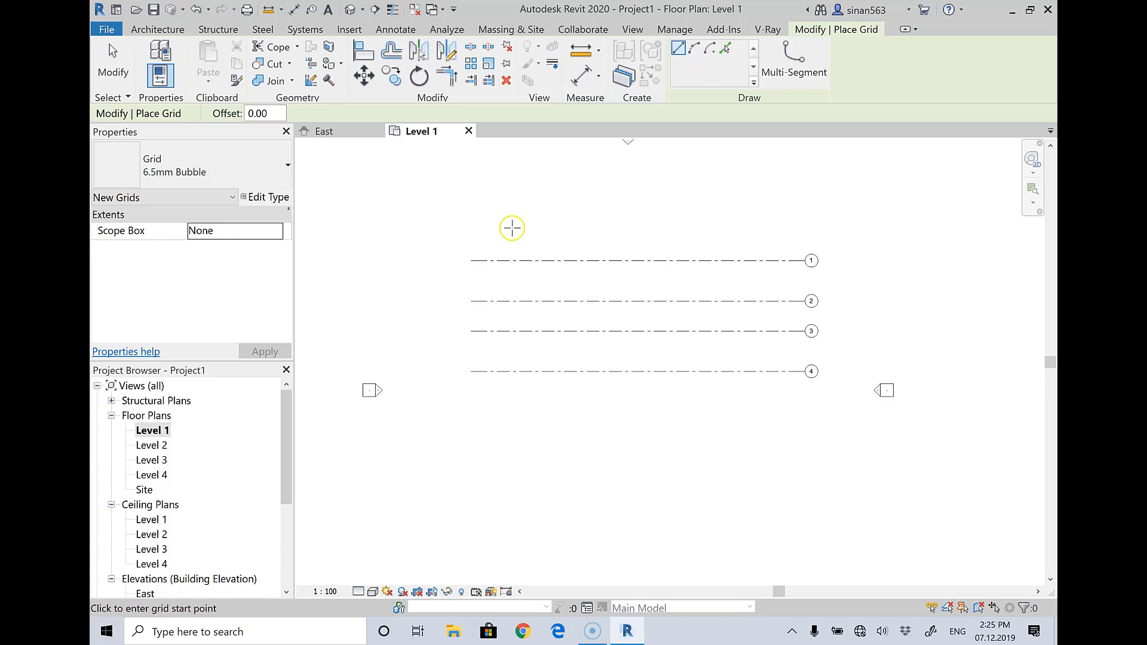
left_click(499, 211)
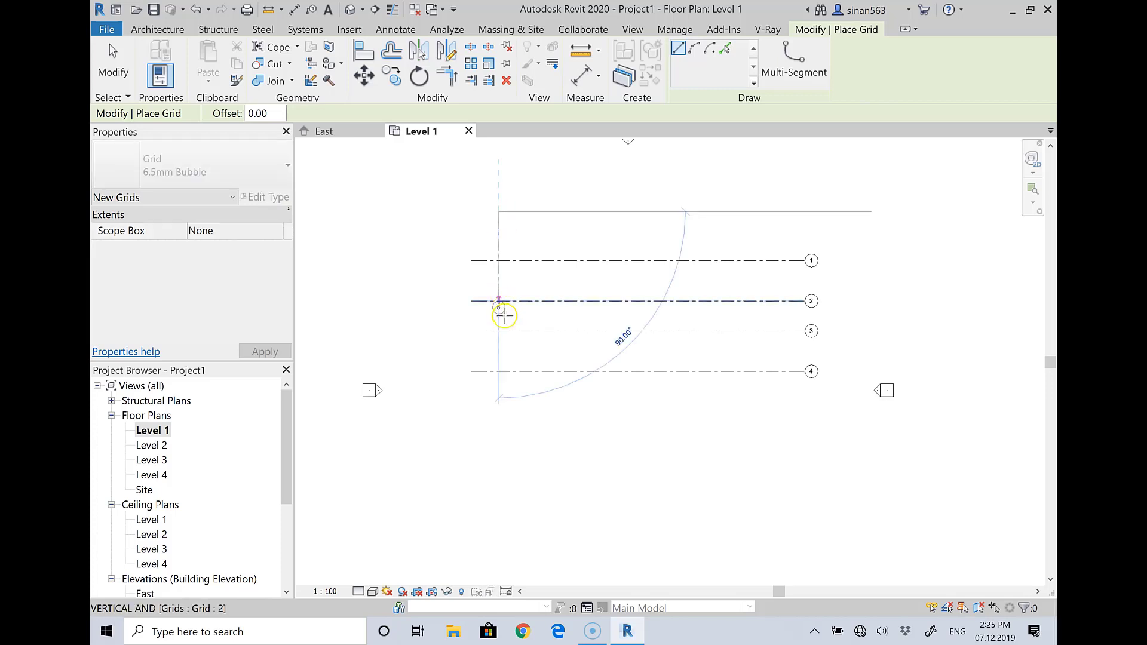
left_click(499, 445)
right_click(499, 445)
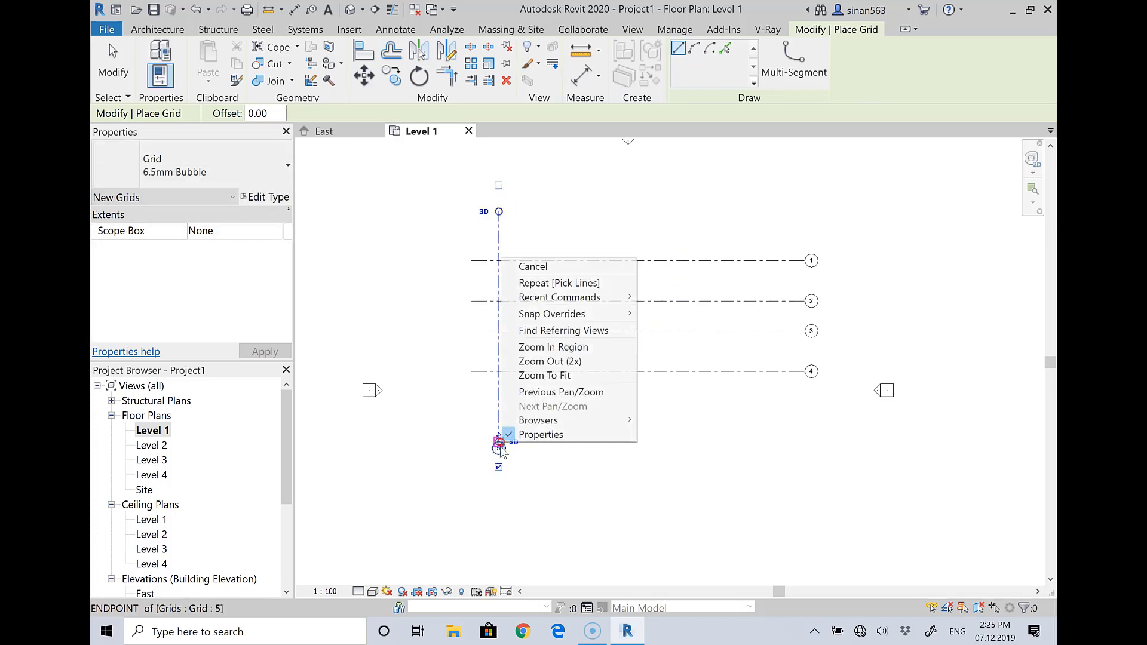
left_click(533, 266)
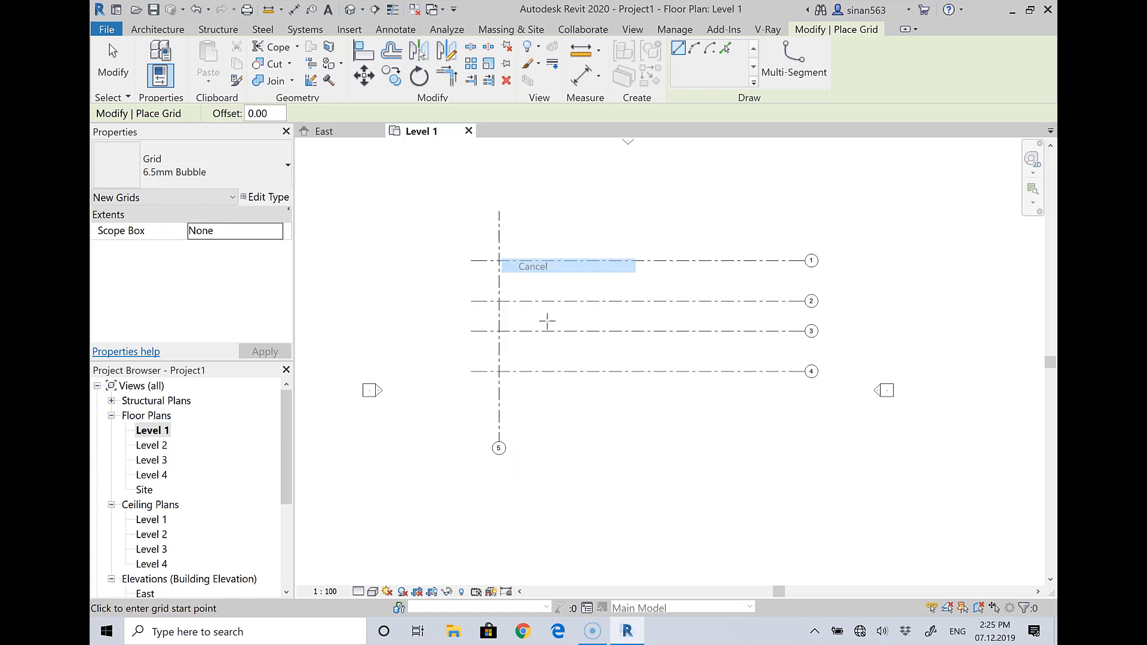
key("Escape")
Rename the new vertical grid from 5 to A.
left_click(501, 452)
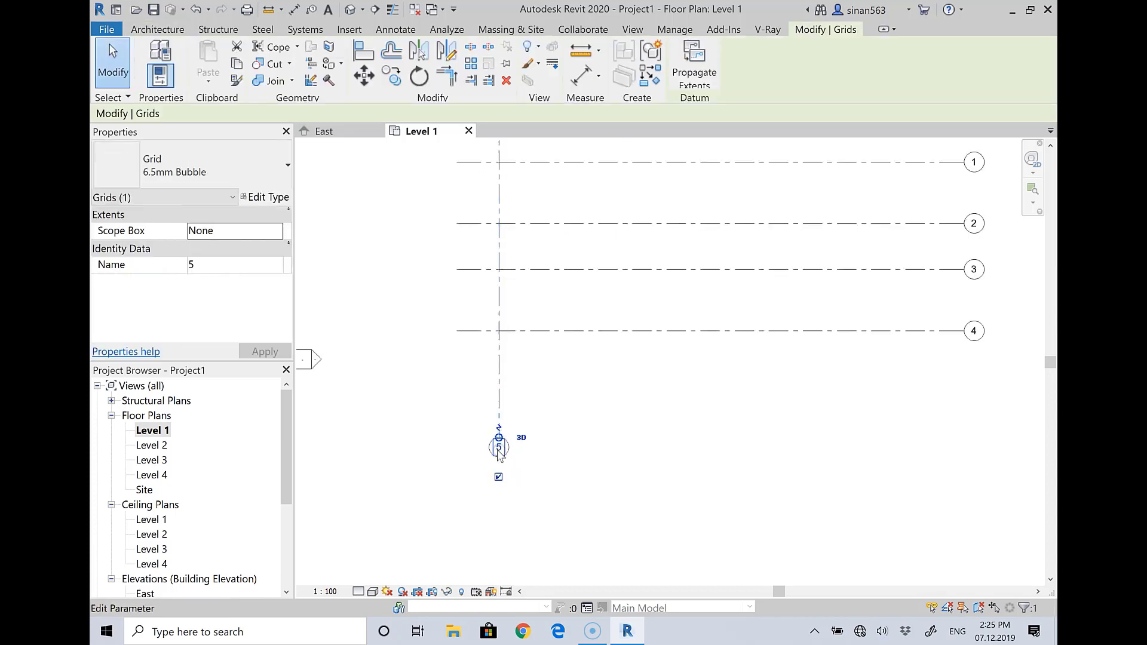
scroll(526, 448, "up", 4)
left_click(532, 447)
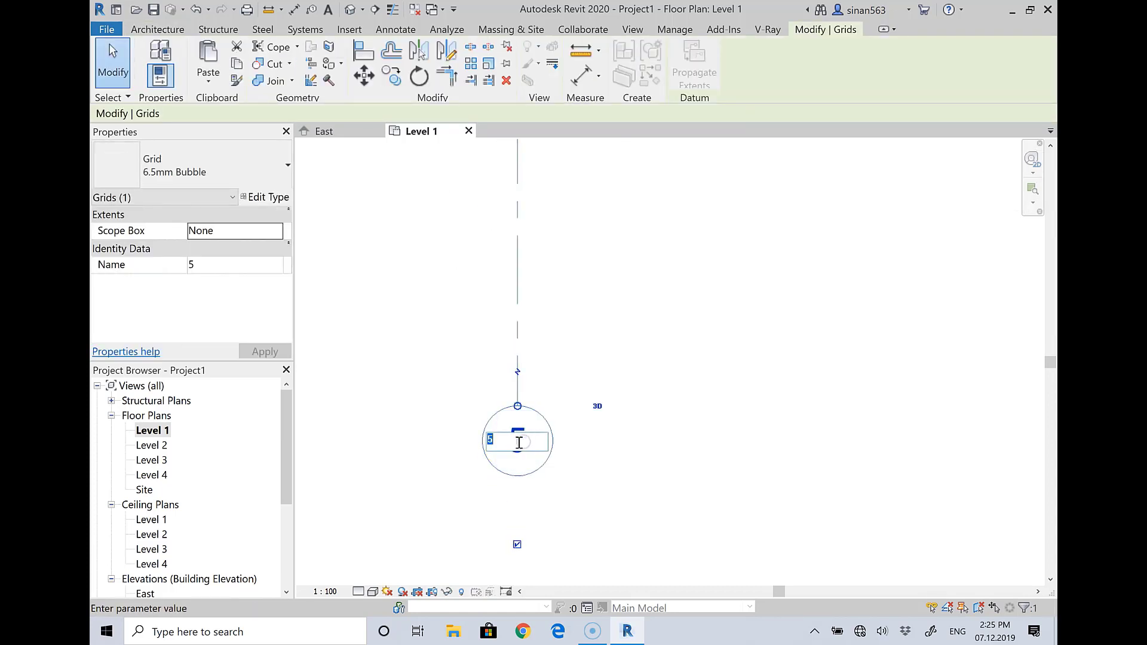
type("A")
key("Return")
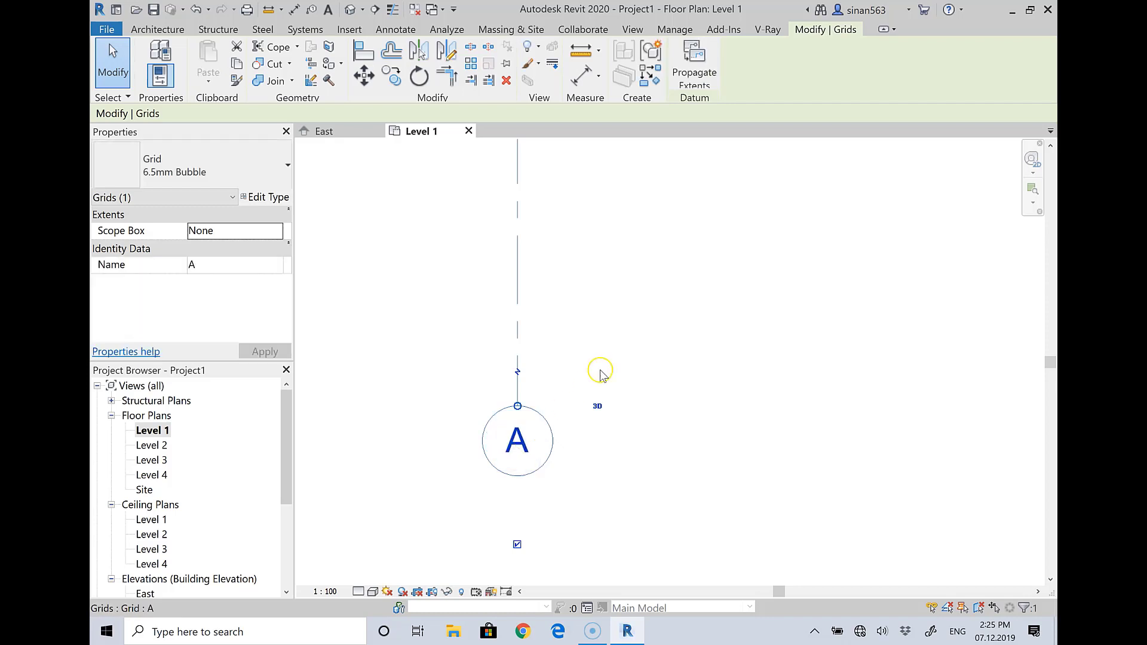
left_click(611, 345)
scroll(538, 413, "down", 1)
scroll(538, 416, "down", 2)
scroll(525, 436, "down", 2)
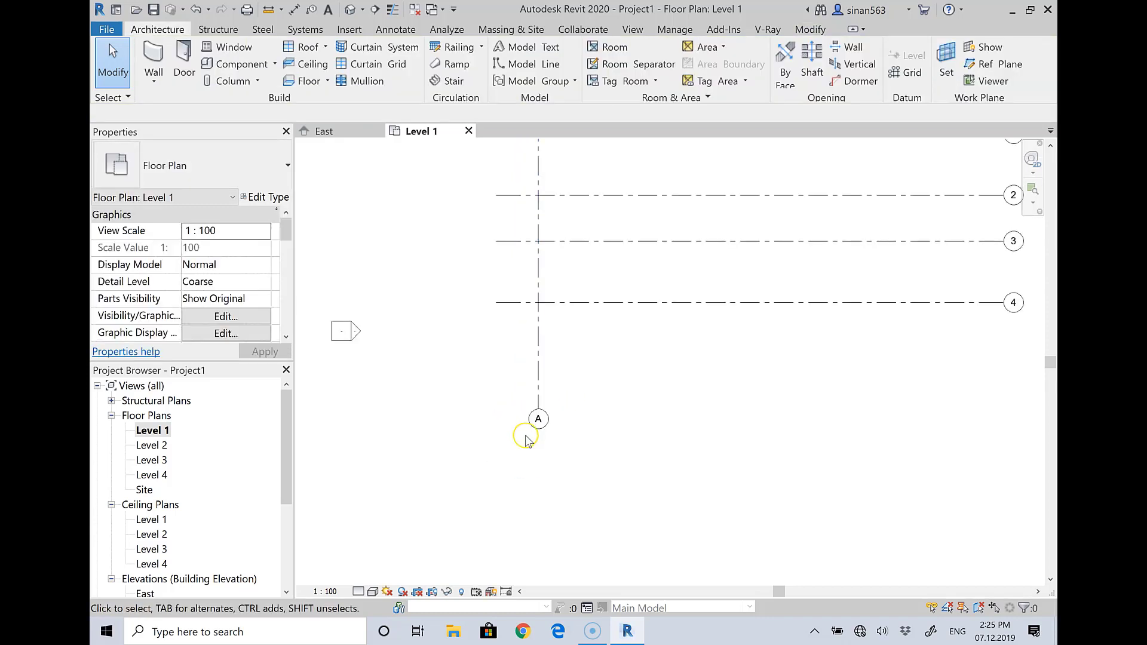
middle_click_drag(657, 382, 597, 436)
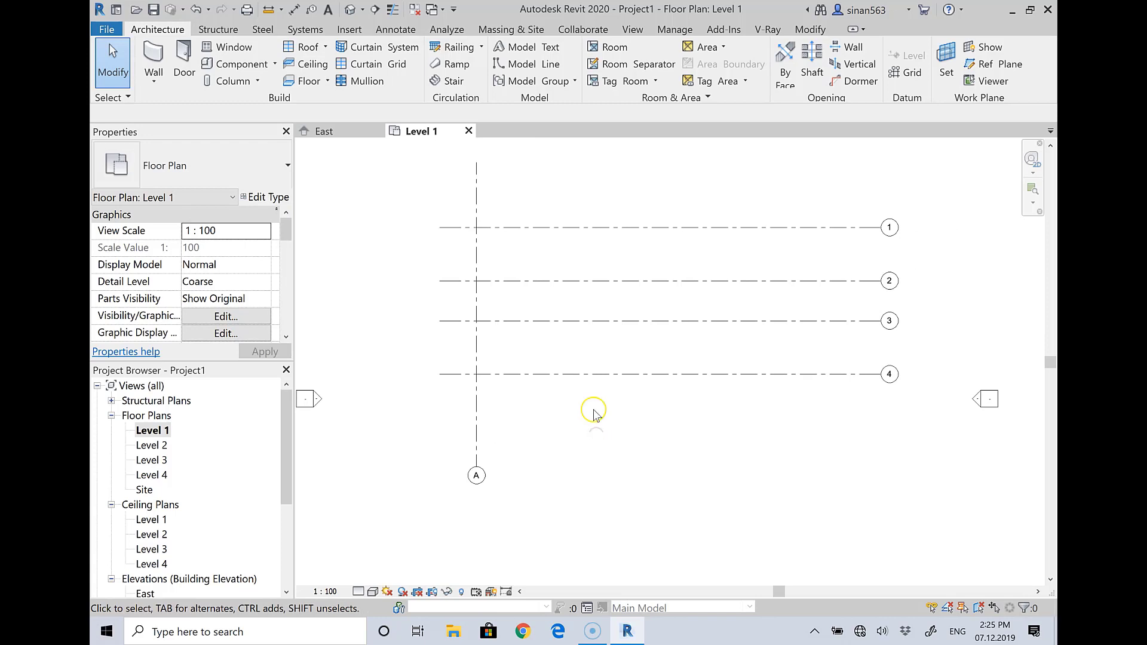
scroll(594, 413, "down", 1)
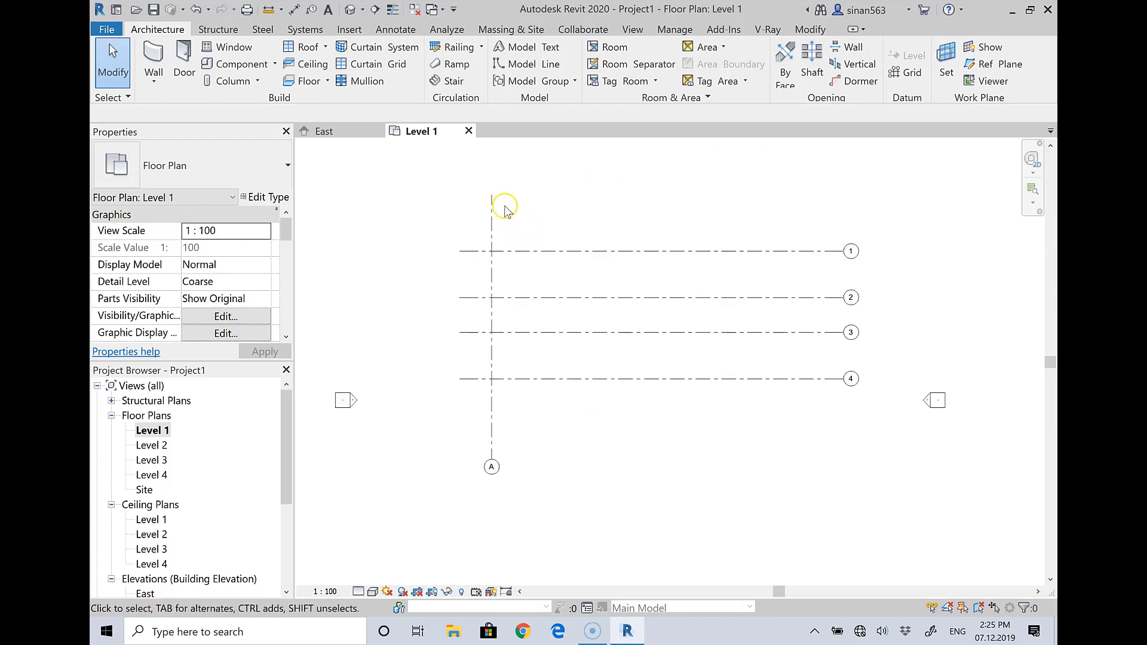
Add grids B and C 400 apart to the right of grid A using Pick Lines.
left_click(909, 72)
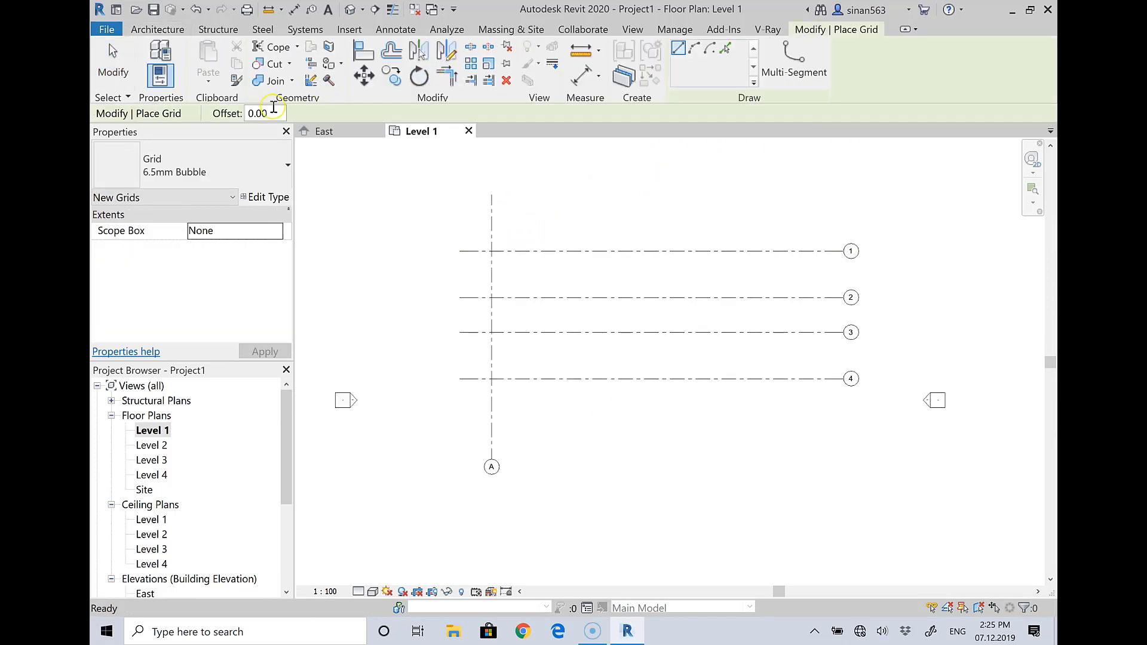
double_click(269, 113)
type("40")
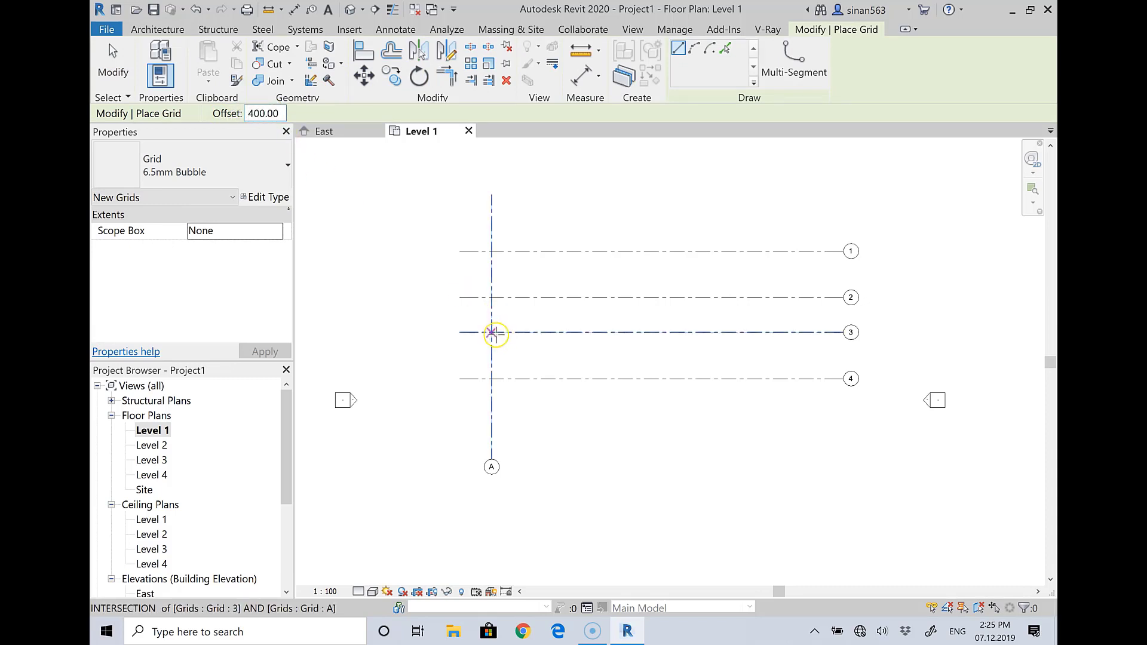
left_click(725, 48)
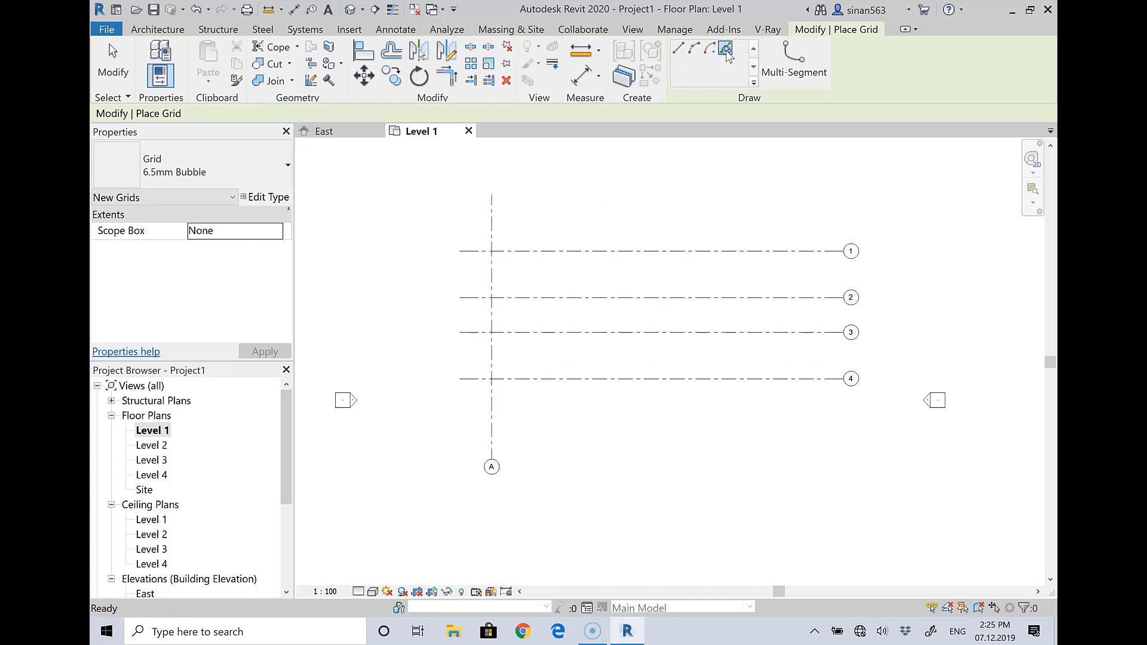
left_click(494, 278)
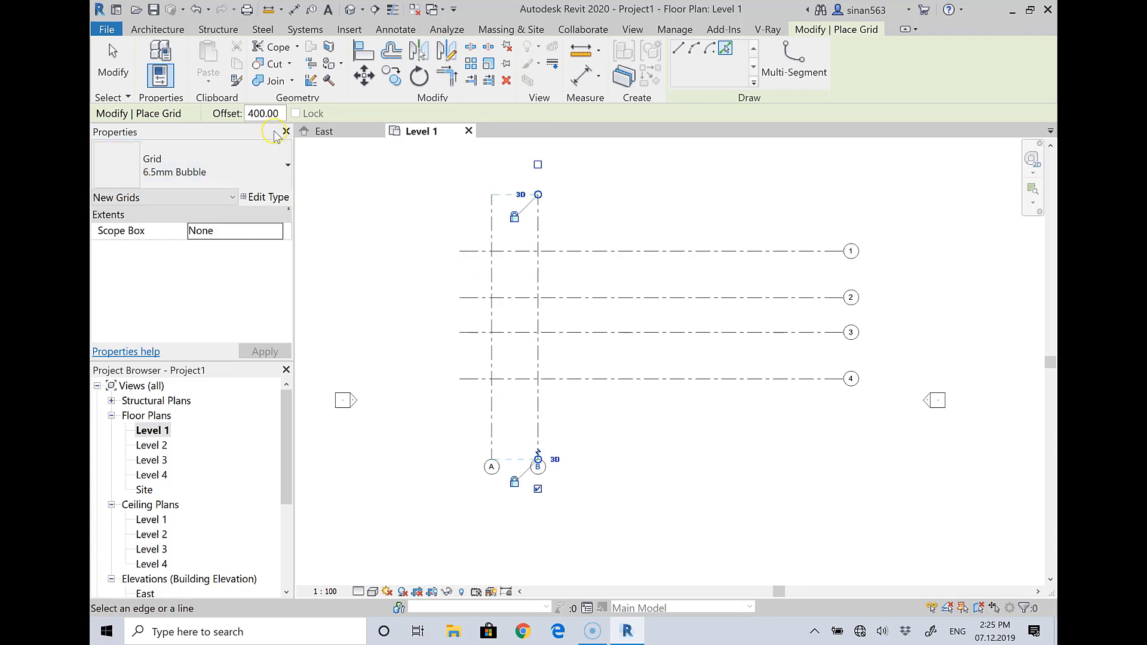
left_click(536, 269)
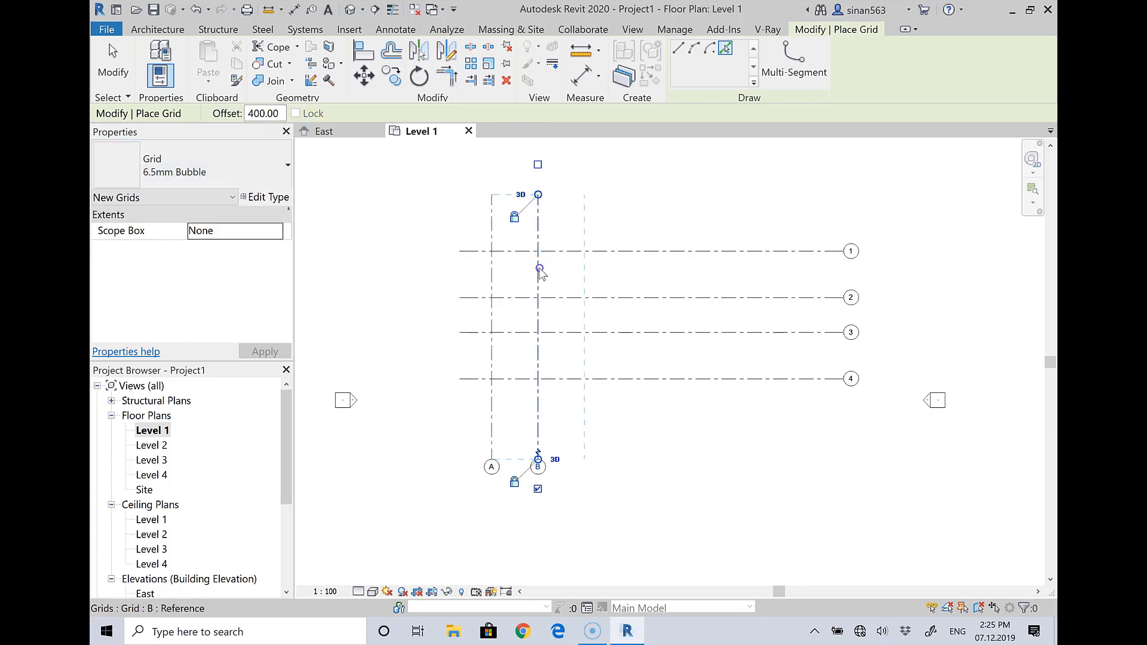
left_click(538, 269)
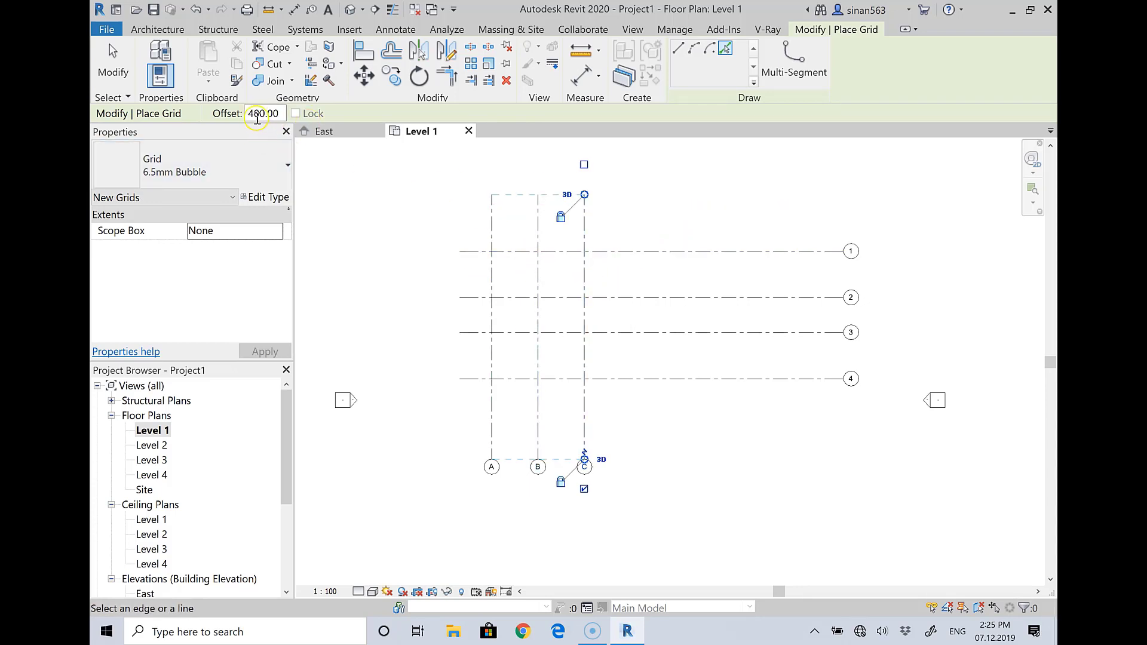
Add grid D at 500 and grid E at 400, then finish grid placement.
left_click_drag(252, 113, 225, 119)
type("50")
left_click(556, 244)
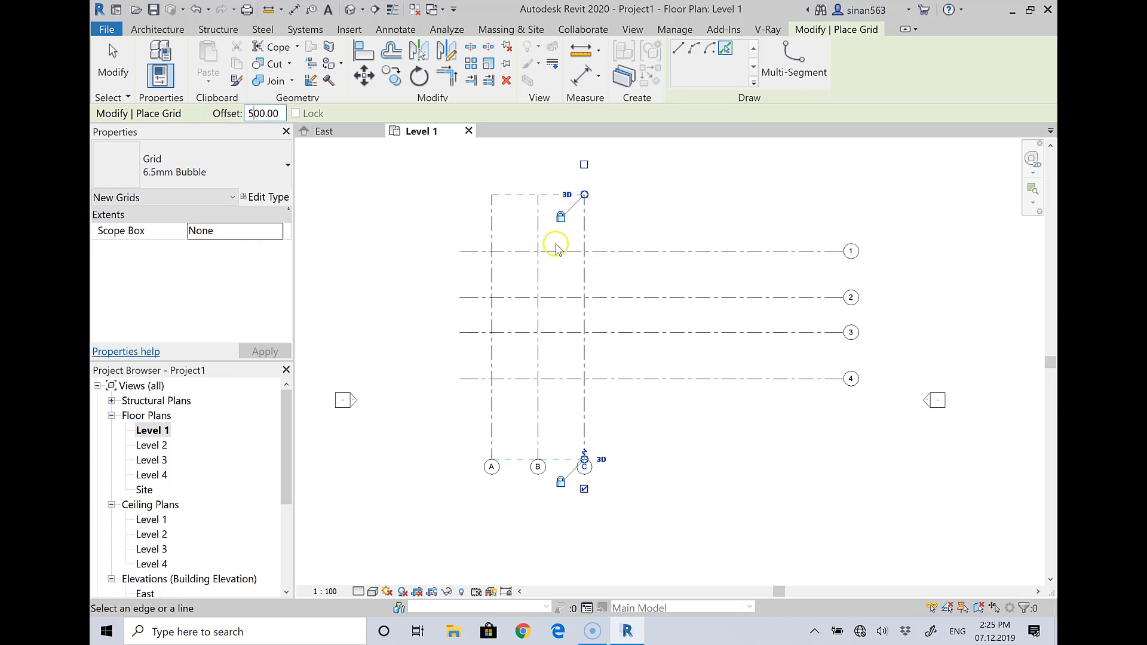
left_click(587, 273)
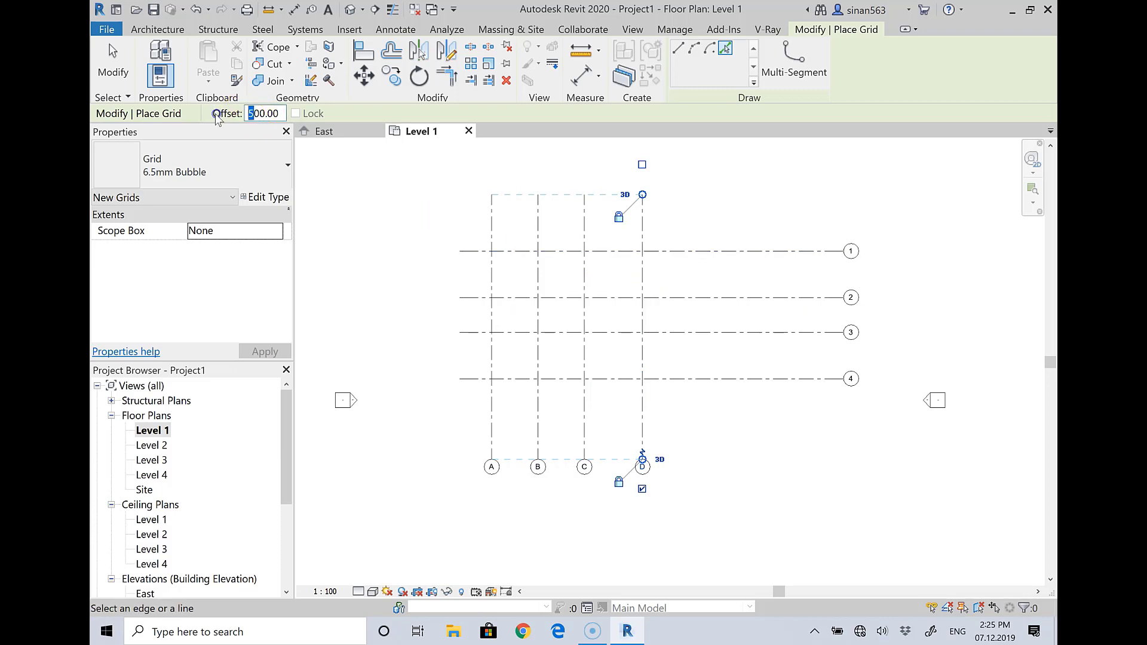
type("4")
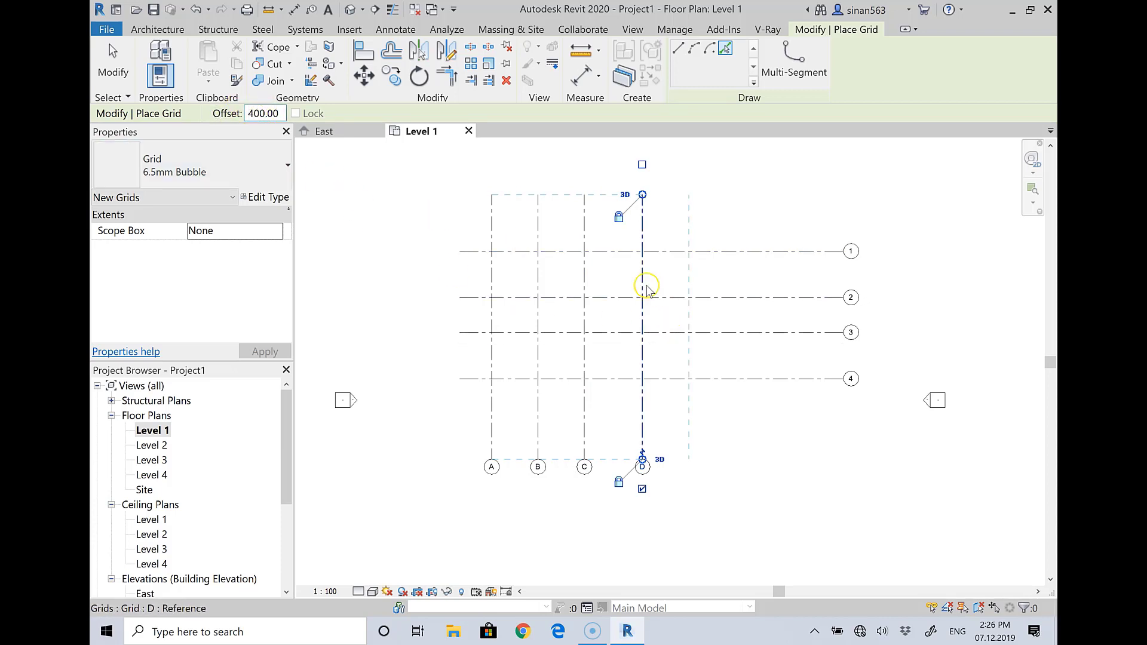
left_click(643, 281)
right_click(743, 218)
left_click(759, 224)
right_click(866, 219)
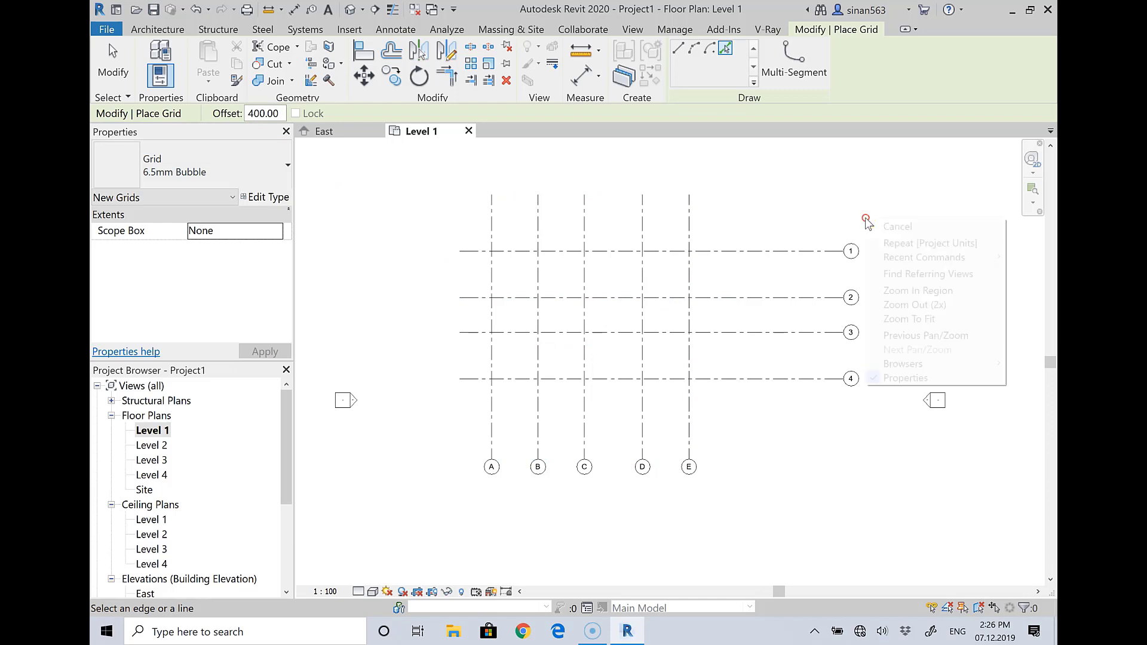
left_click(908, 231)
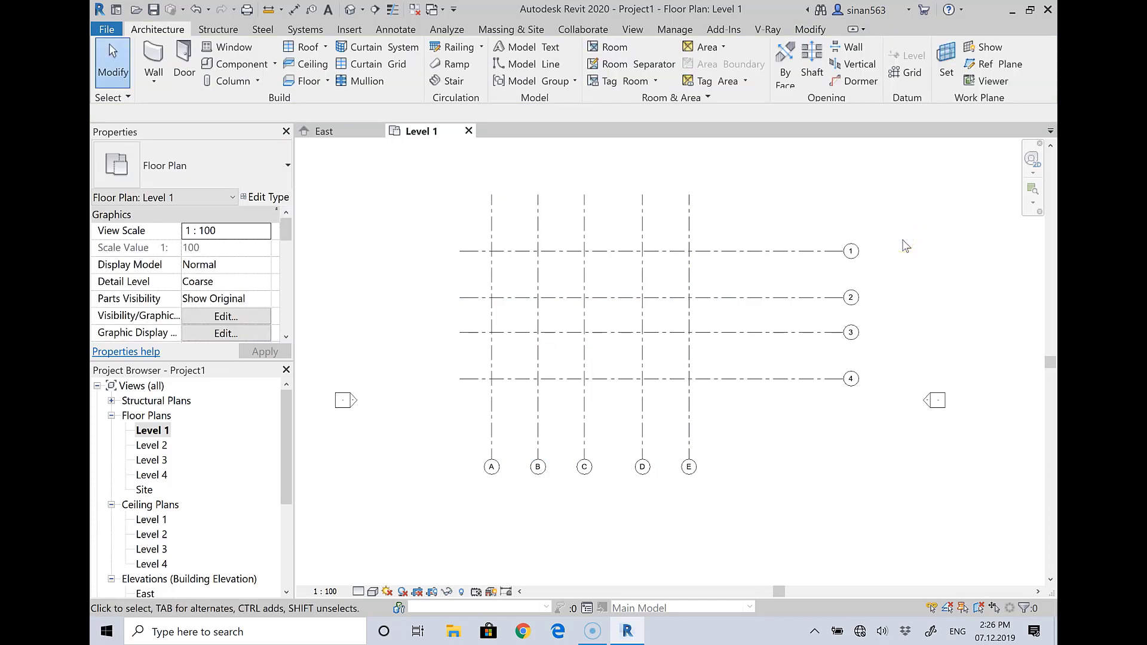
Drag grid 1's end left toward grid E and grid E's bottom end up toward grid 4.
left_click(811, 251)
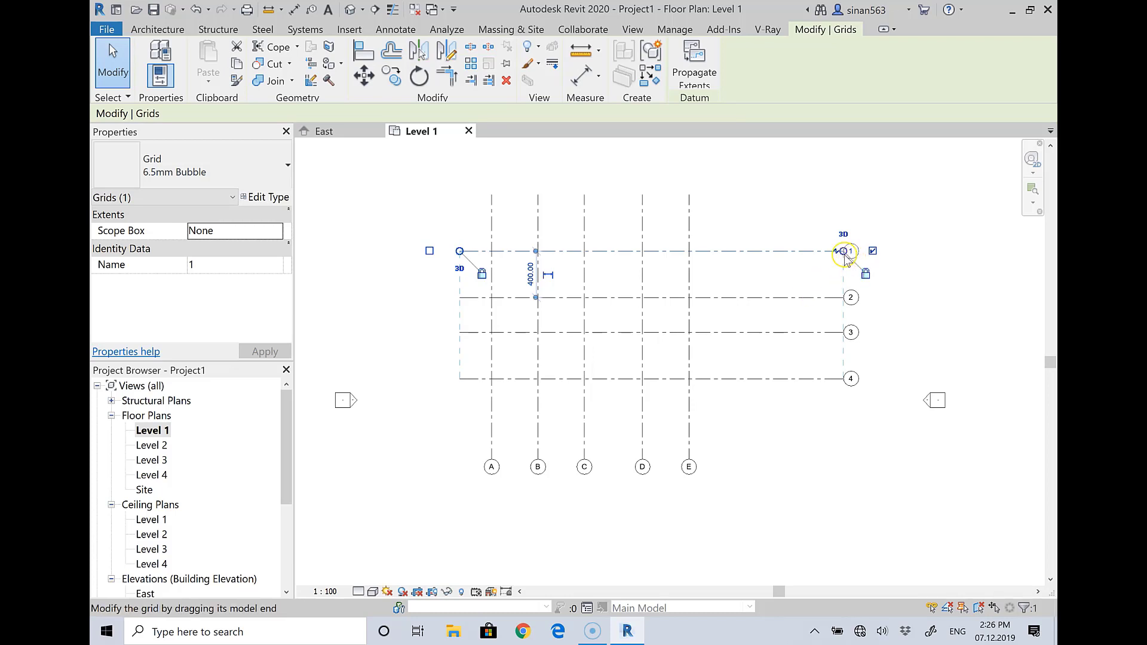
left_click_drag(843, 251, 768, 251)
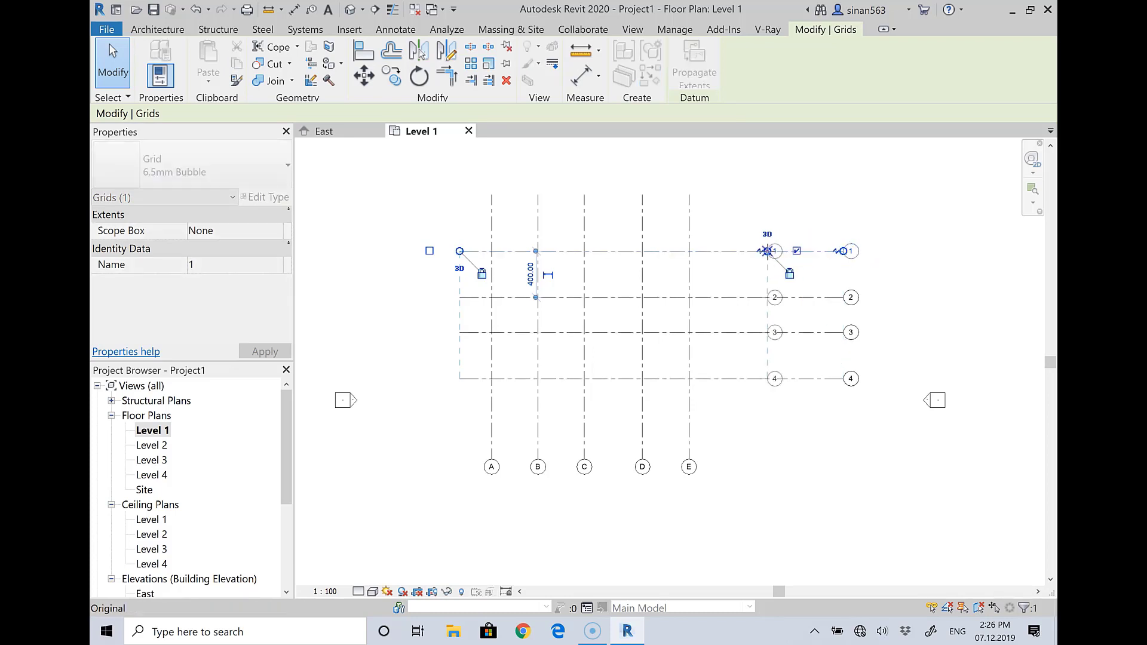
left_click(689, 455)
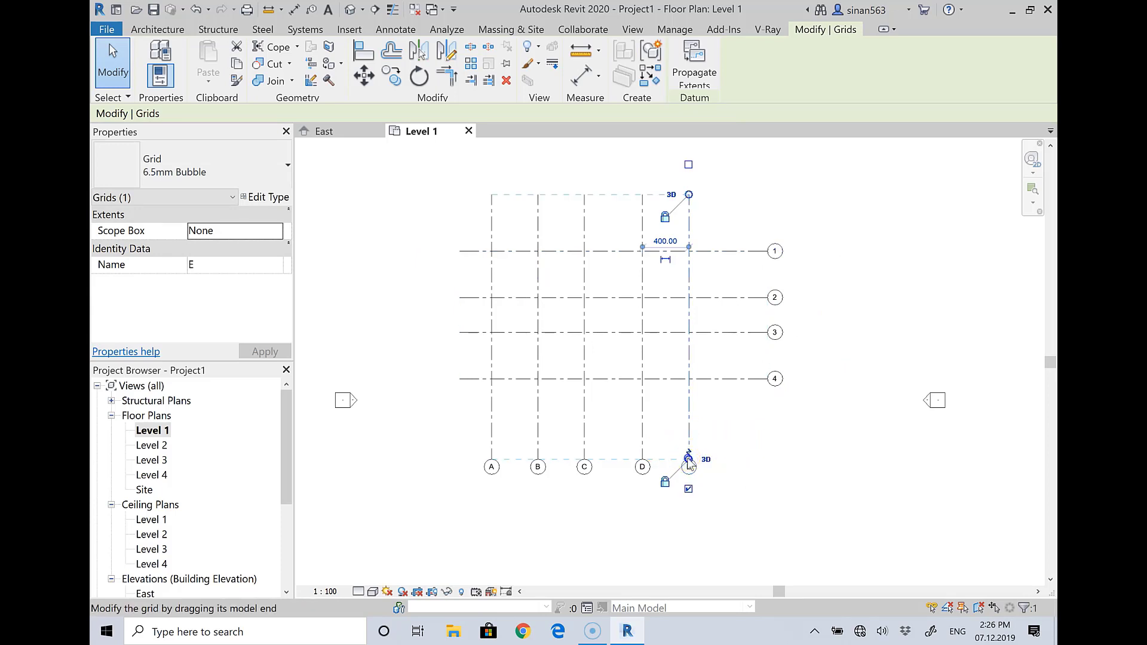
left_click_drag(689, 460, 688, 429)
left_click(828, 280)
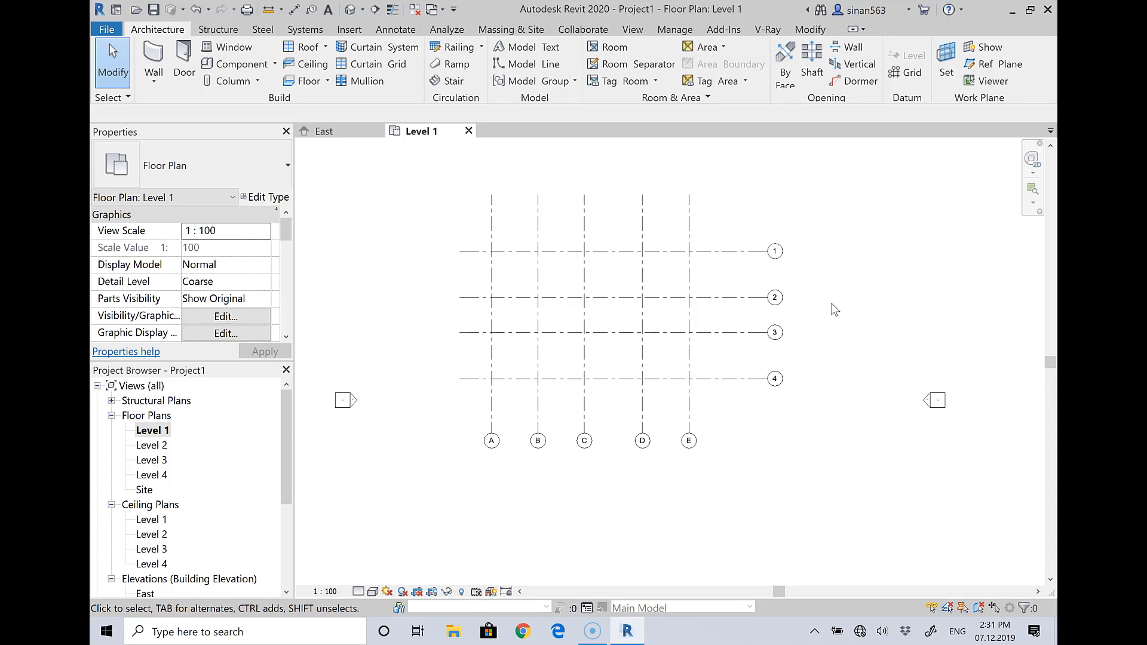
Start the Wall tool with new walls' height set to Level 2.
scroll(461, 226, "up", 1)
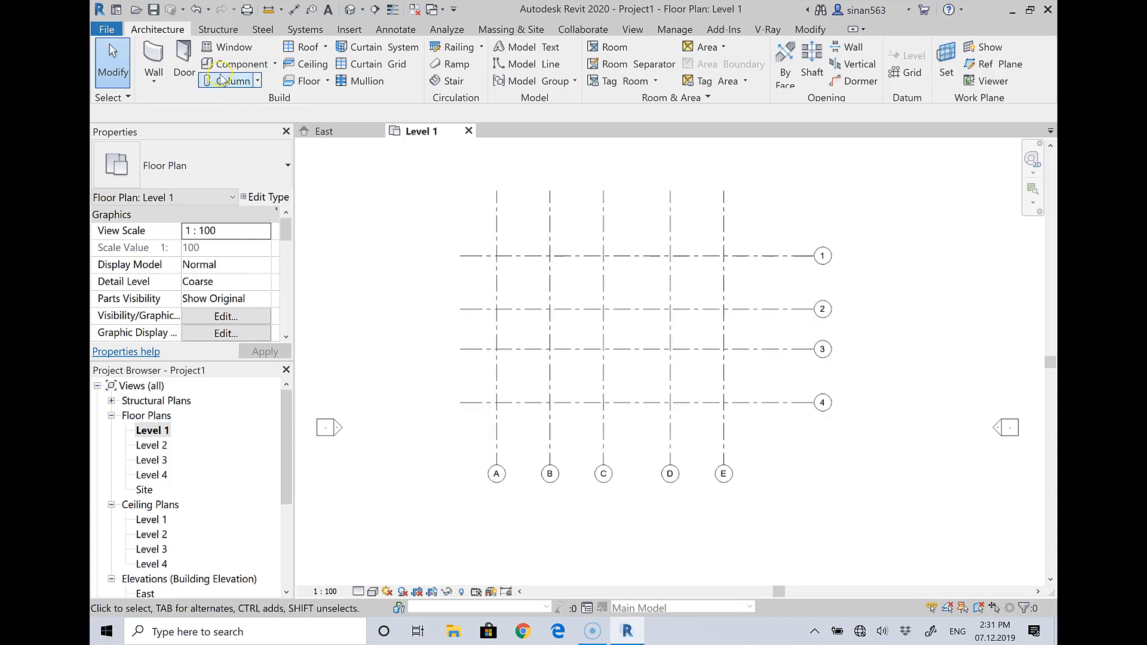
left_click(153, 58)
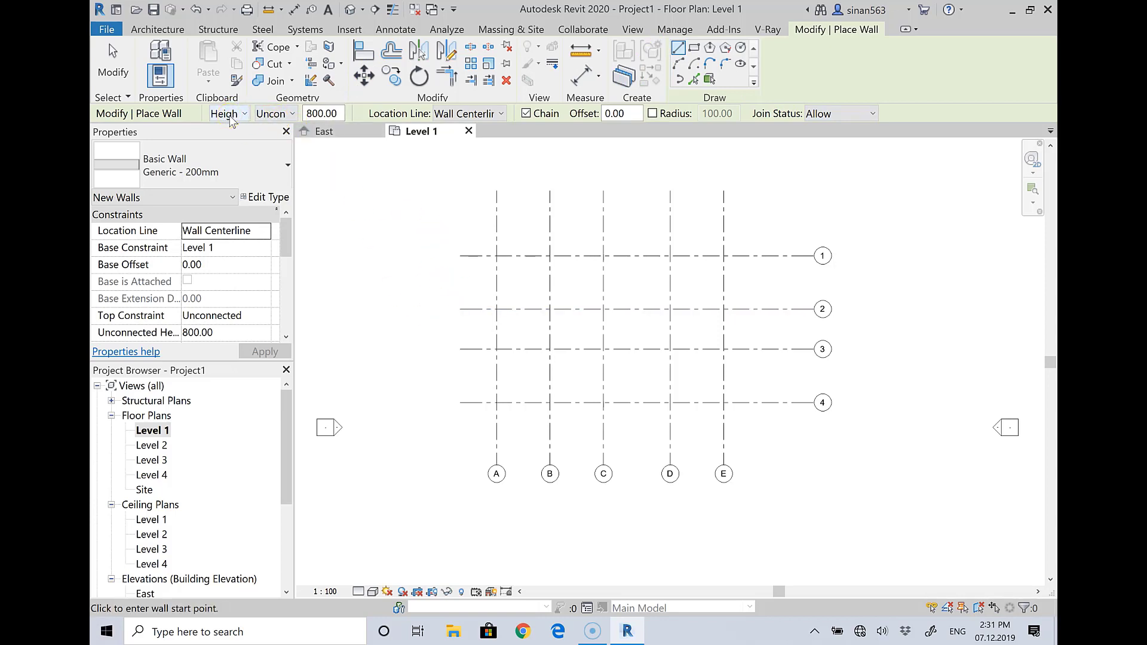
left_click(286, 114)
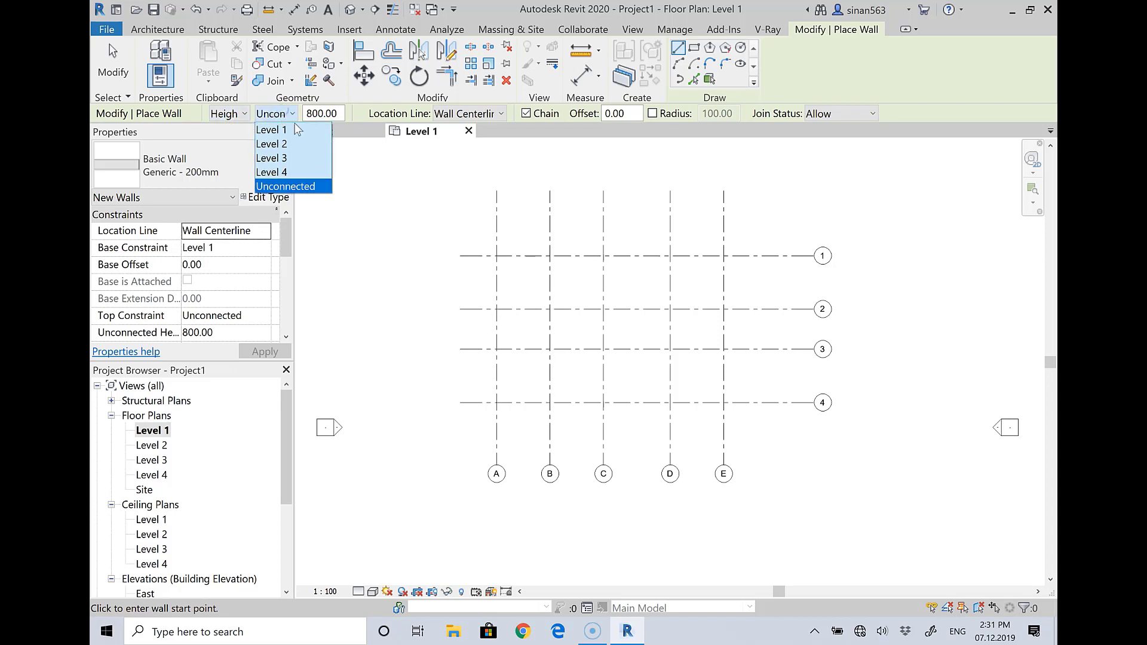
left_click(296, 144)
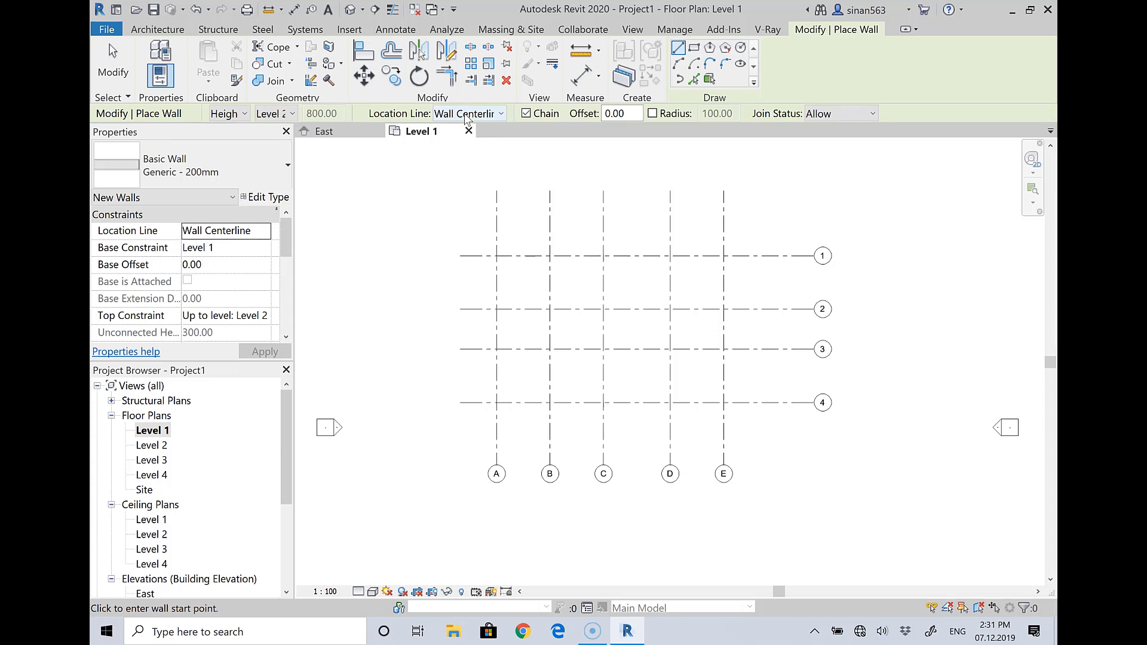
scroll(518, 259, "up", 1)
scroll(518, 257, "up", 2)
scroll(519, 263, "up", 2)
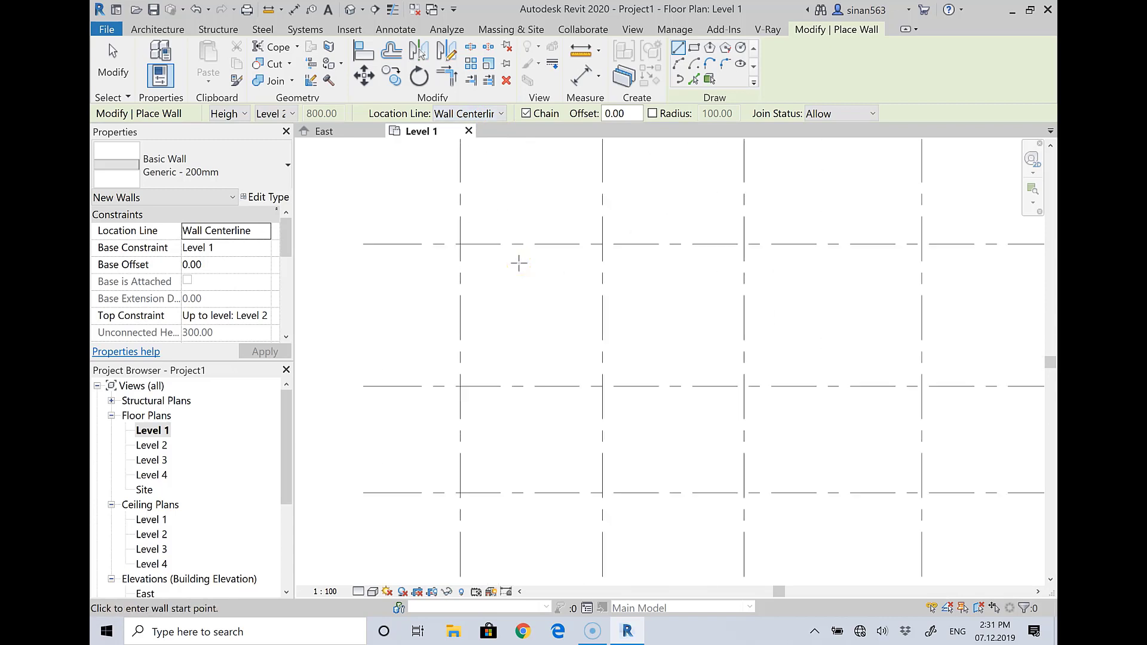
Cancel the trial wall and set the location line to Finish Face: Exterior.
left_click(460, 243)
scroll(515, 245, "up", 1)
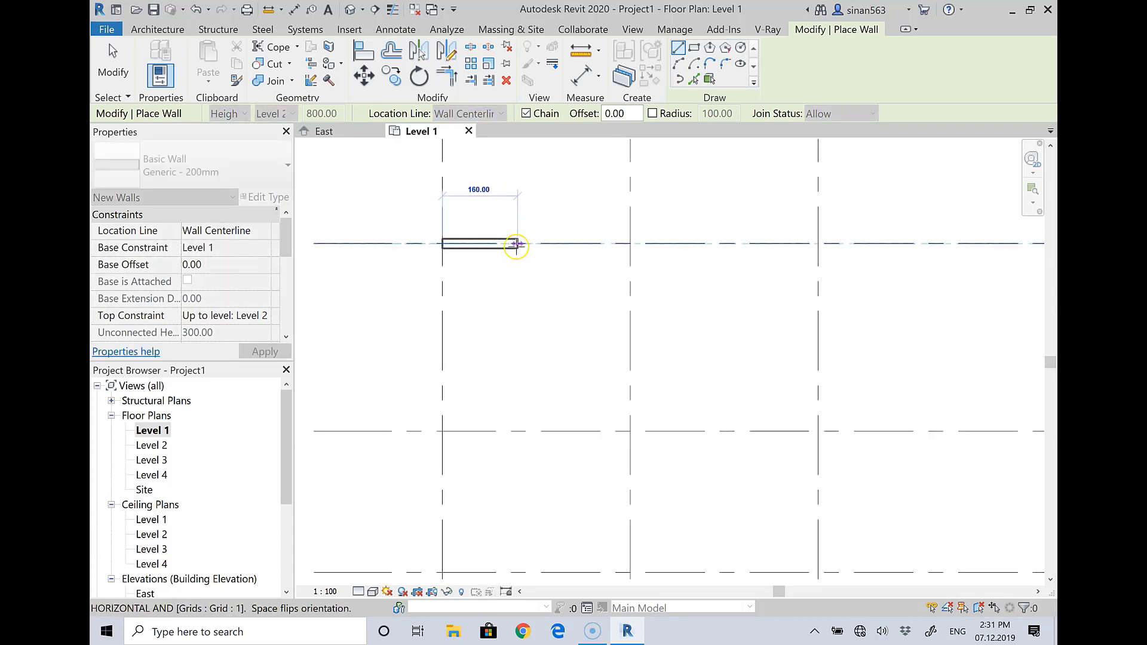
scroll(516, 245, "up", 1)
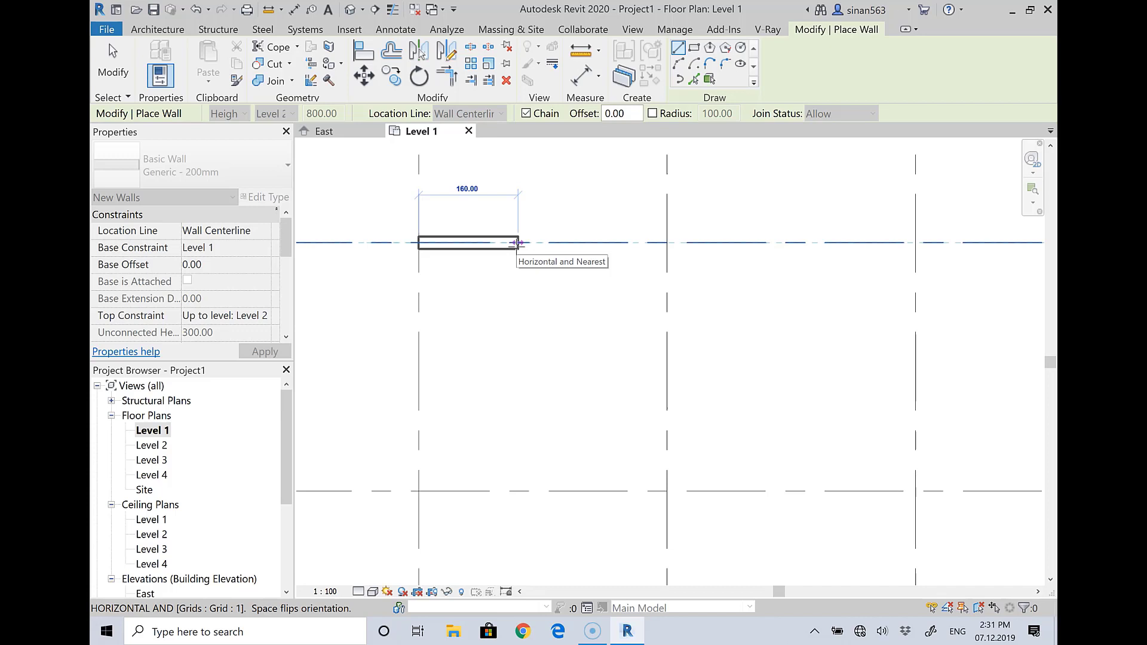
key("Escape")
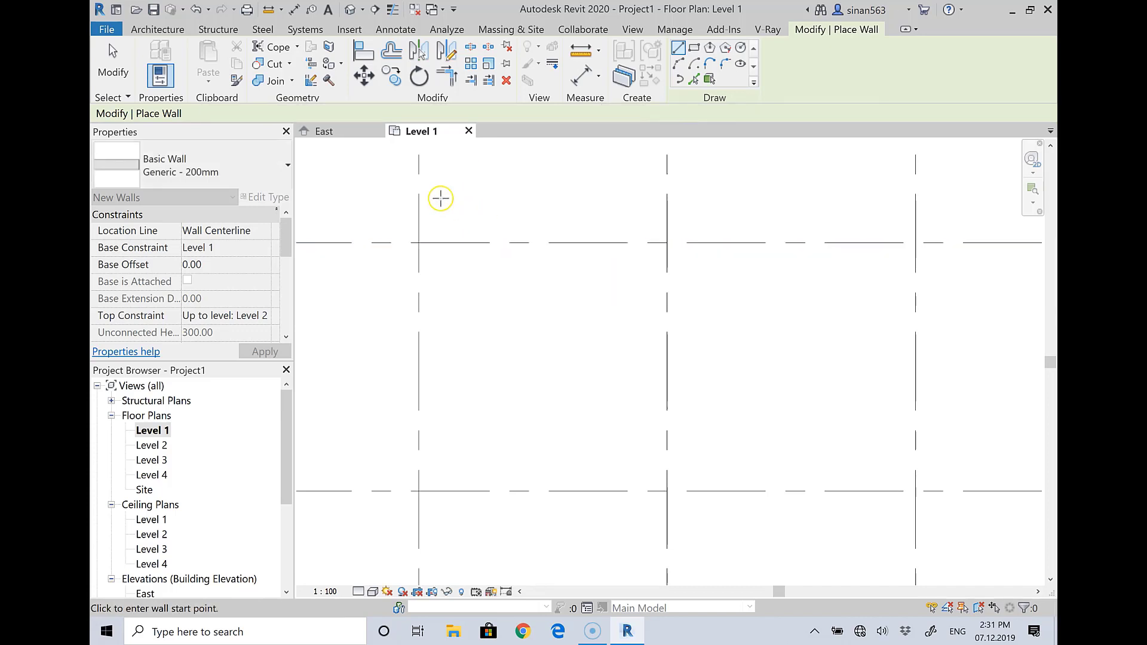
left_click(159, 33)
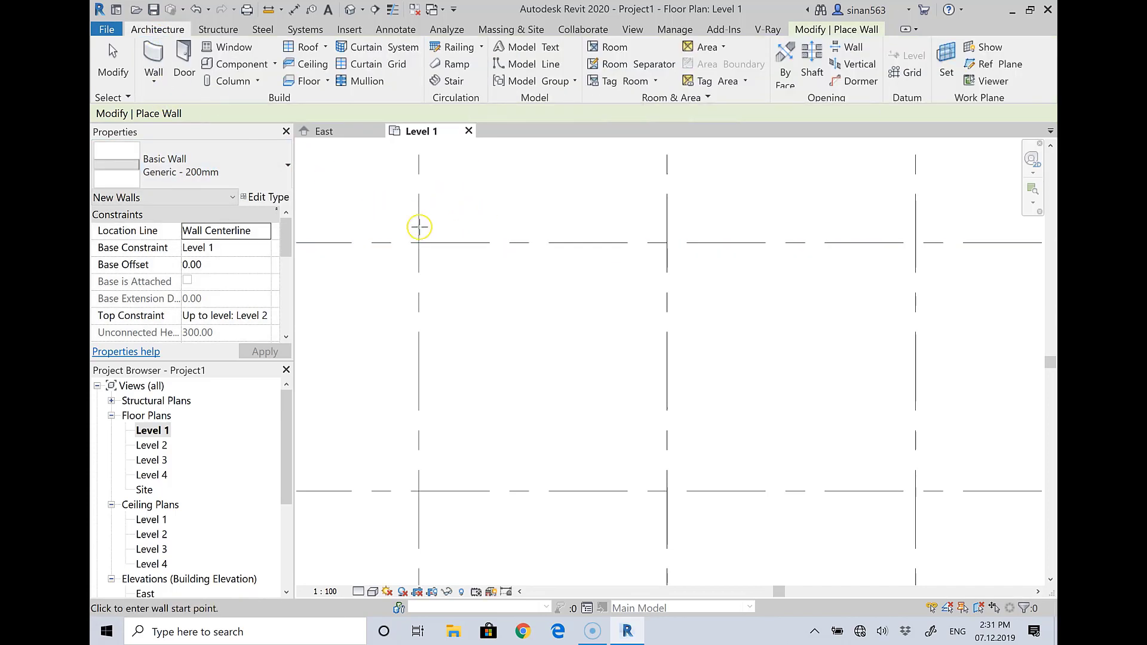
left_click(466, 114)
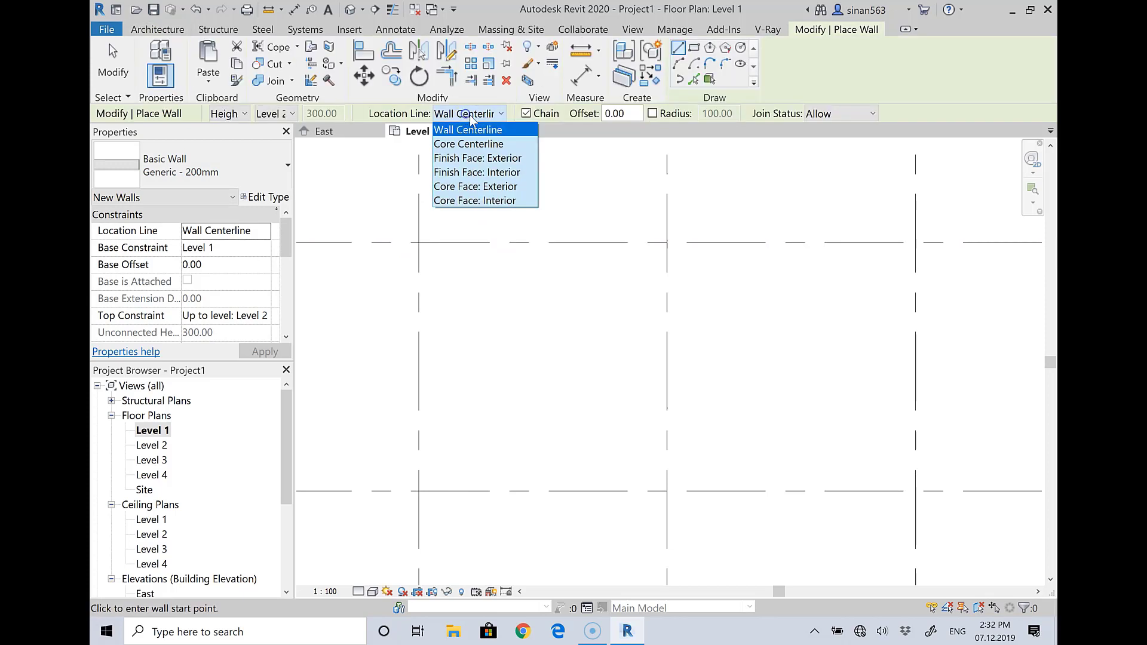
left_click(473, 154)
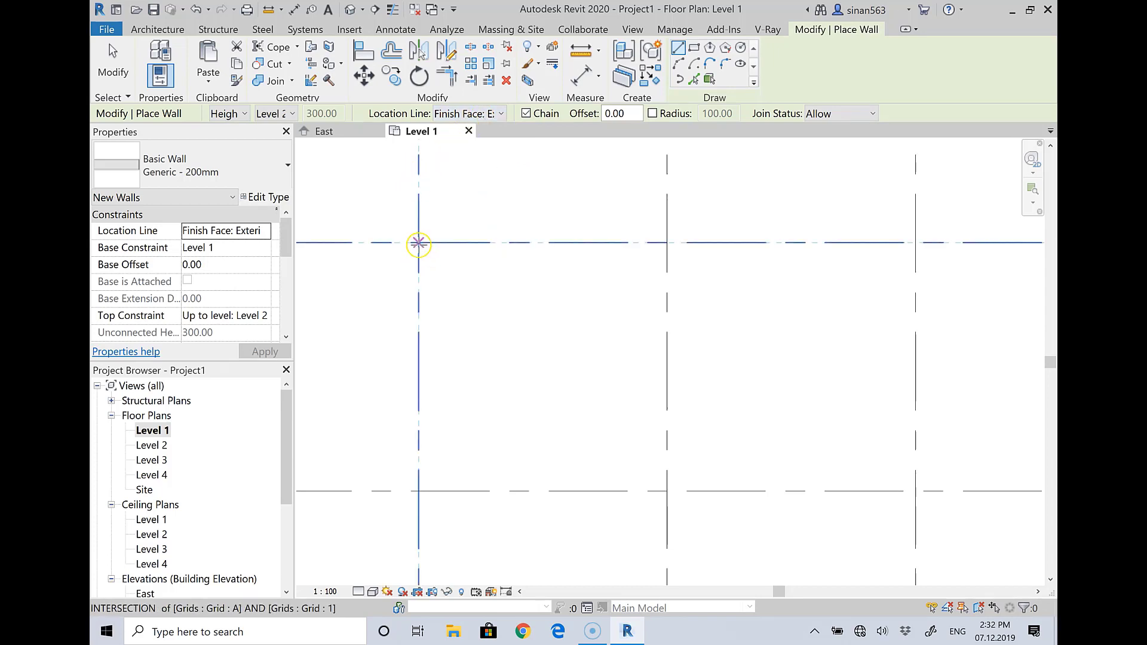
Draw trial walls from A/1 and B/1, flipping one to the other side of grid 1.
left_click(418, 242)
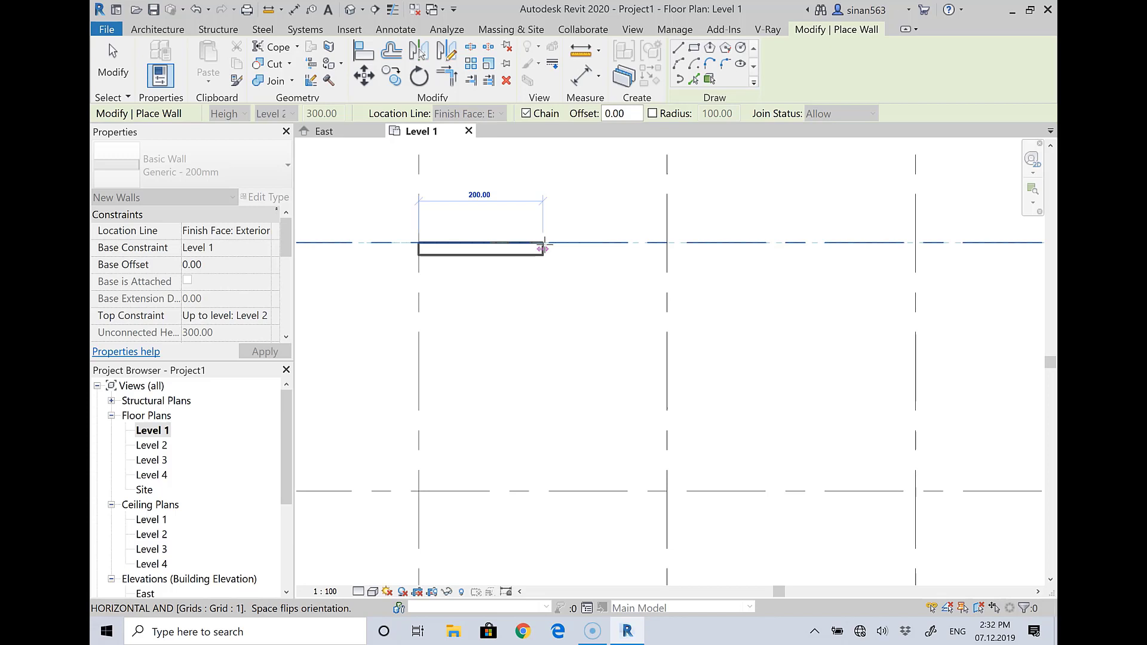
left_click(572, 251)
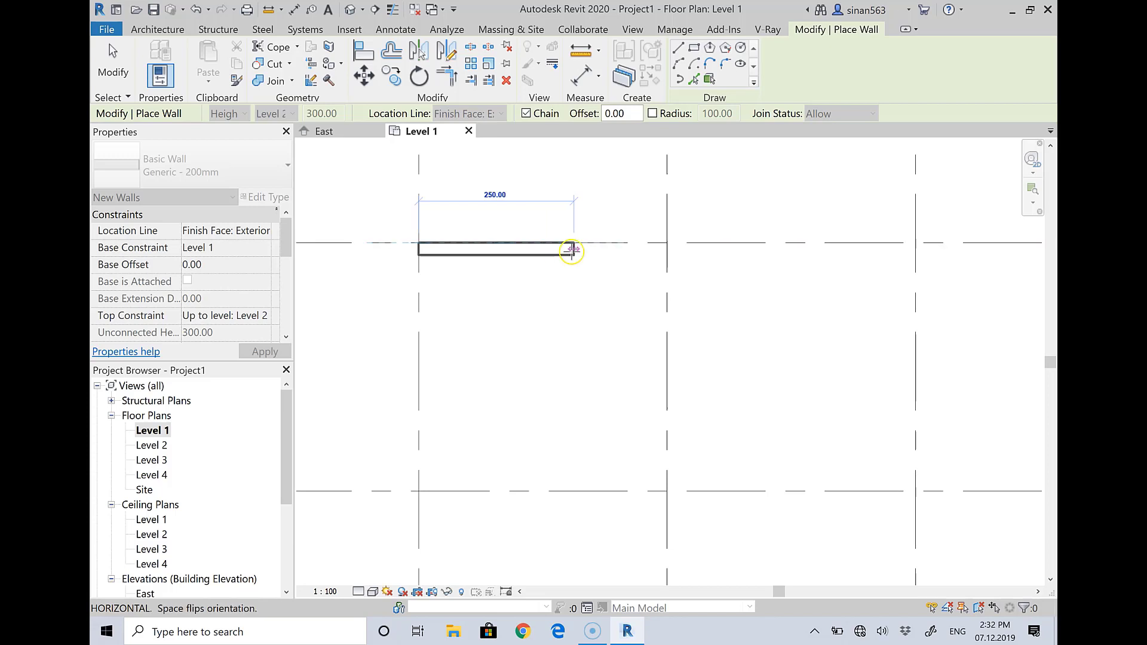
key("Escape")
left_click(667, 242)
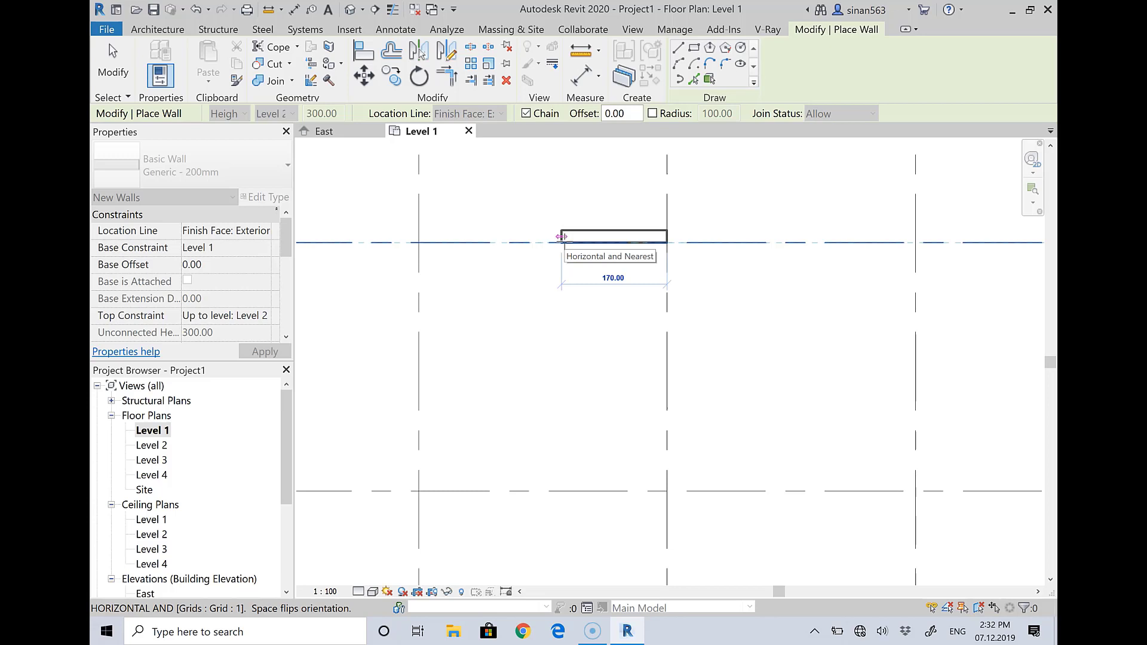
key("space")
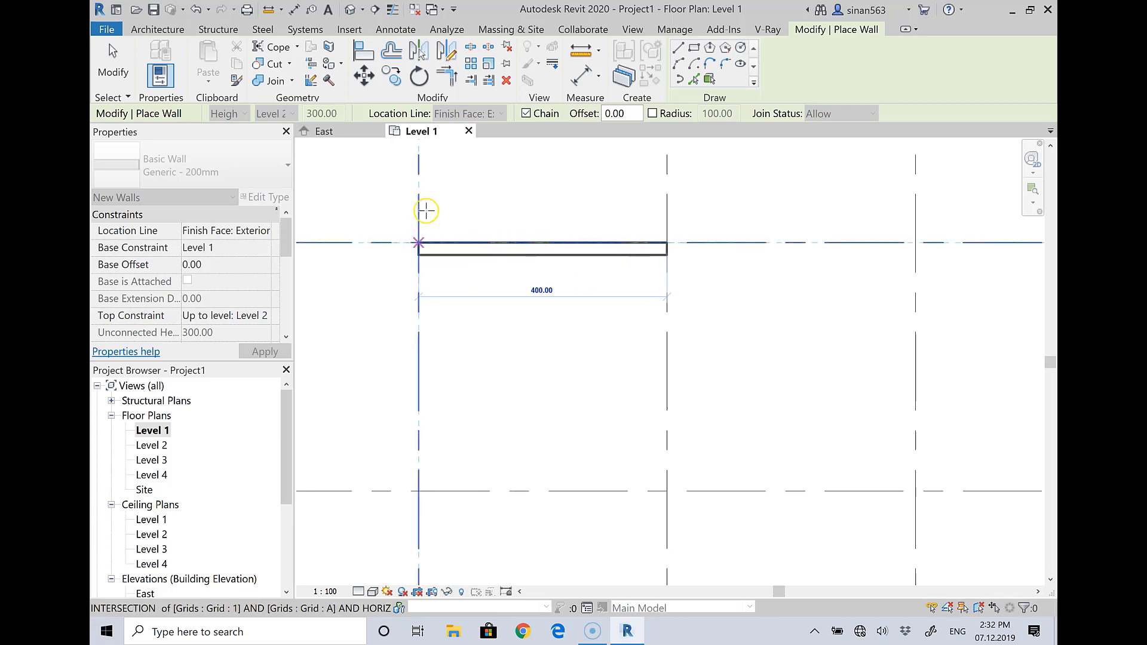
Keep the wall location line at Finish Face: Exterior.
left_click(481, 114)
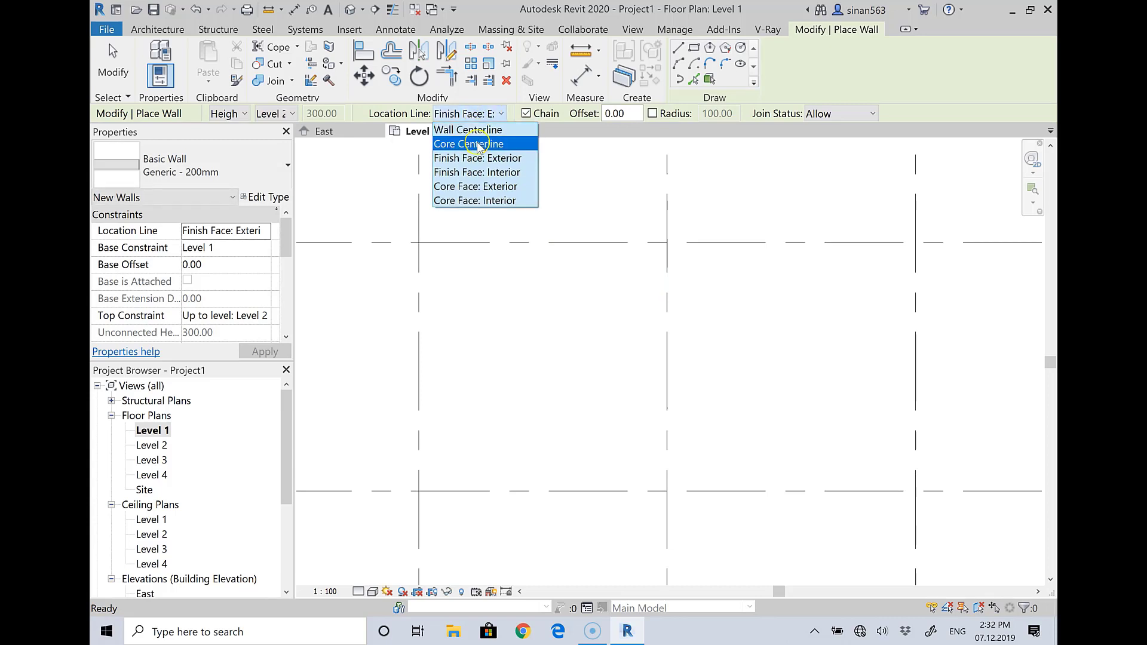
left_click(475, 158)
scroll(508, 281, "down", 2)
scroll(505, 290, "down", 1)
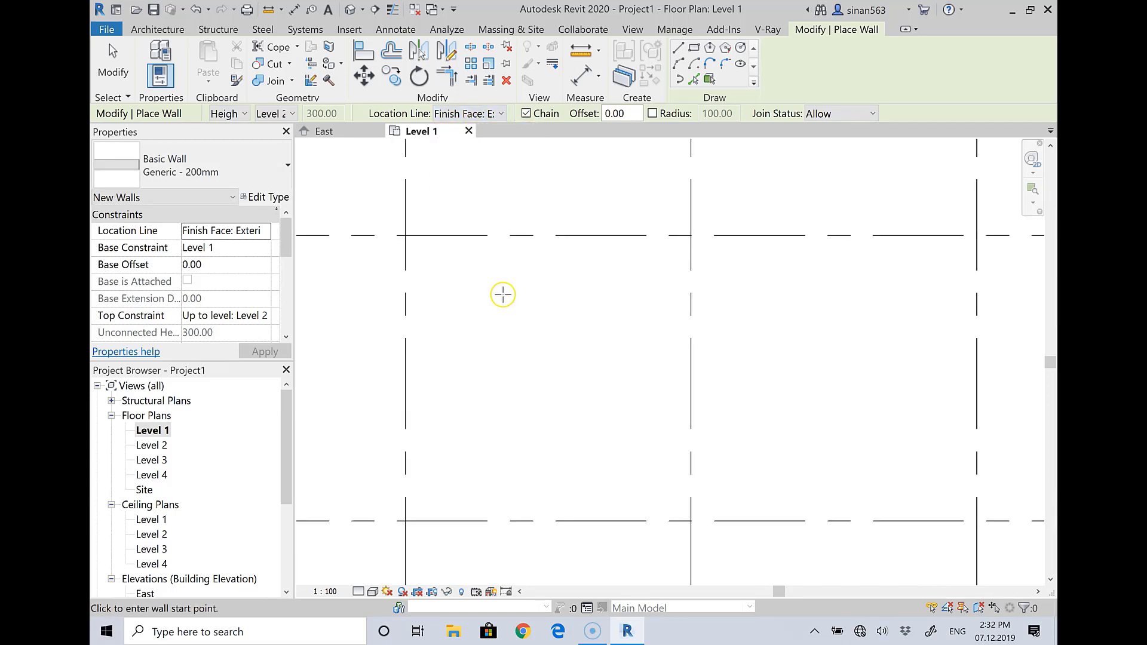
scroll(505, 292, "down", 1)
scroll(503, 294, "down", 1)
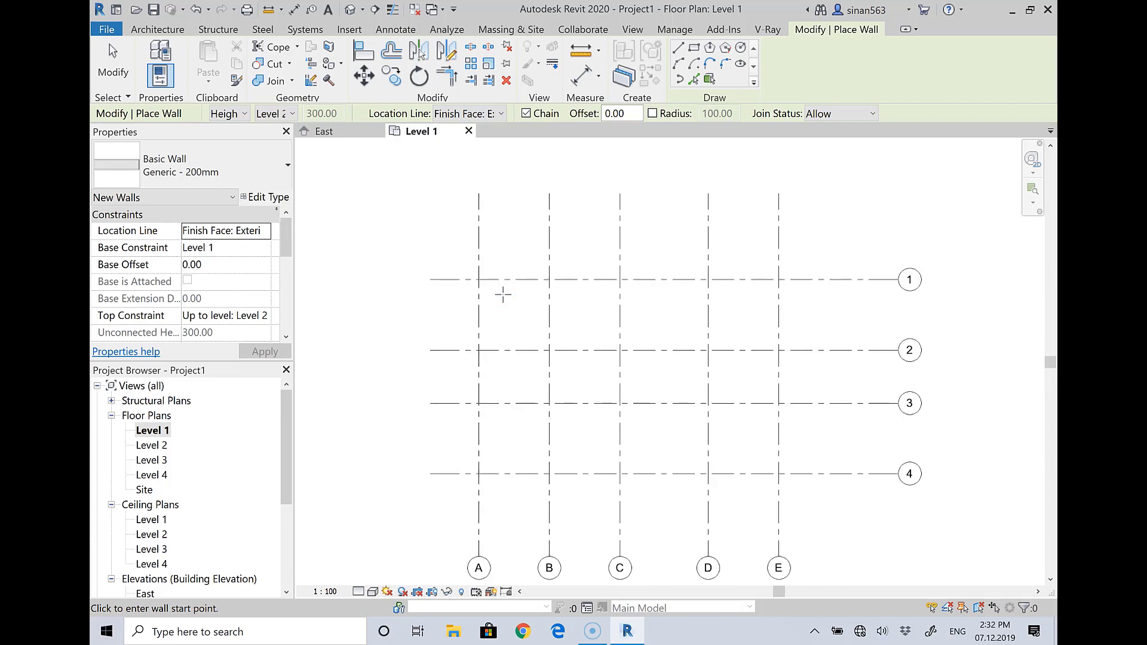
Draw the wall loop A/1 → E/1 → E/4 → A/4 → A/1, then cancel the chain.
left_click(478, 280)
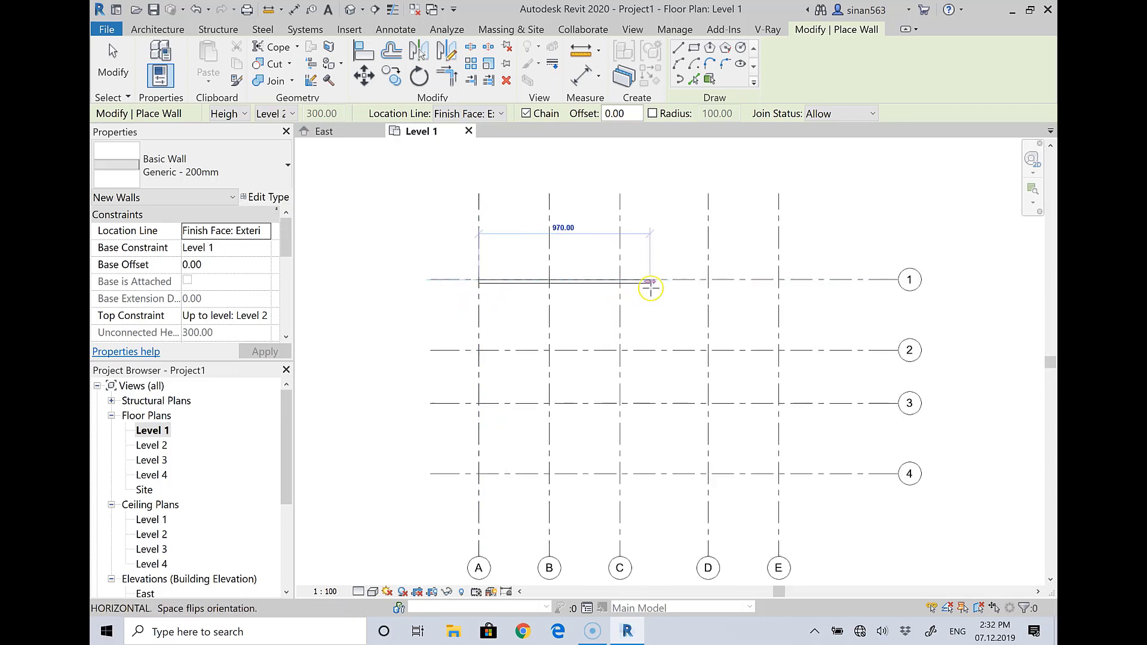
left_click(779, 280)
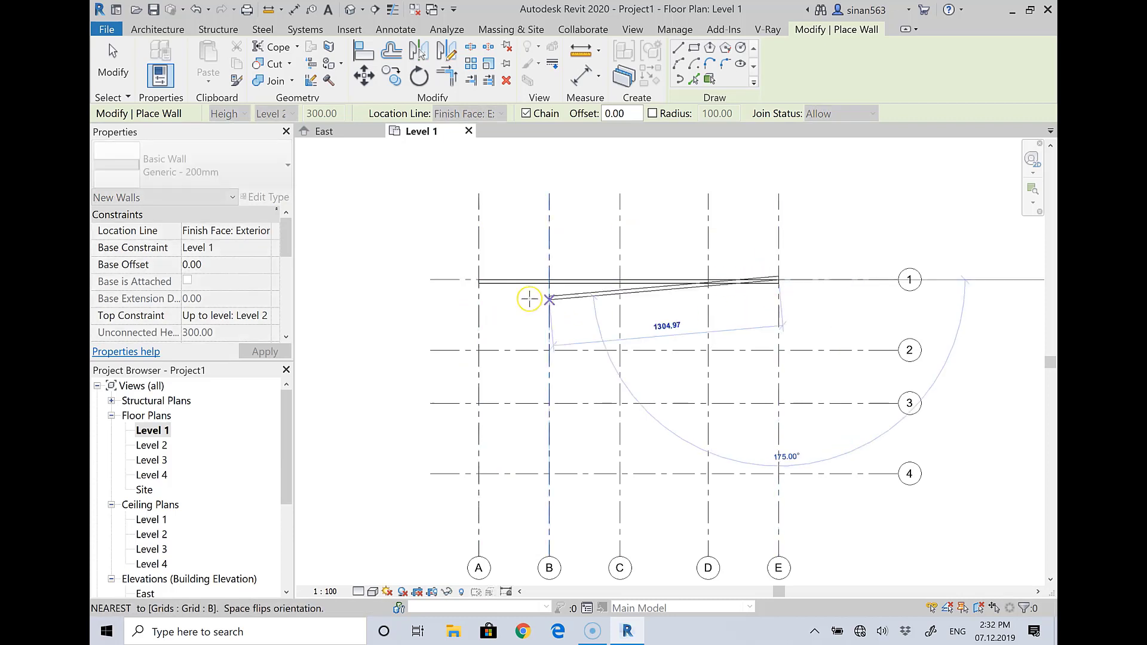
left_click(779, 474)
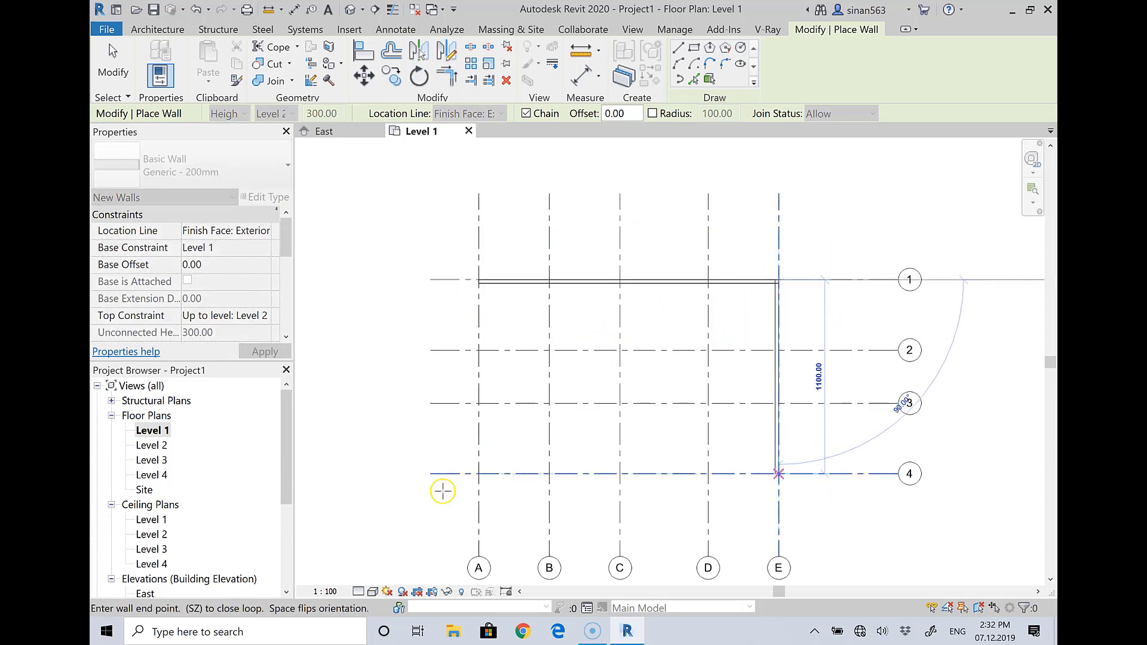
left_click(477, 475)
left_click(479, 280)
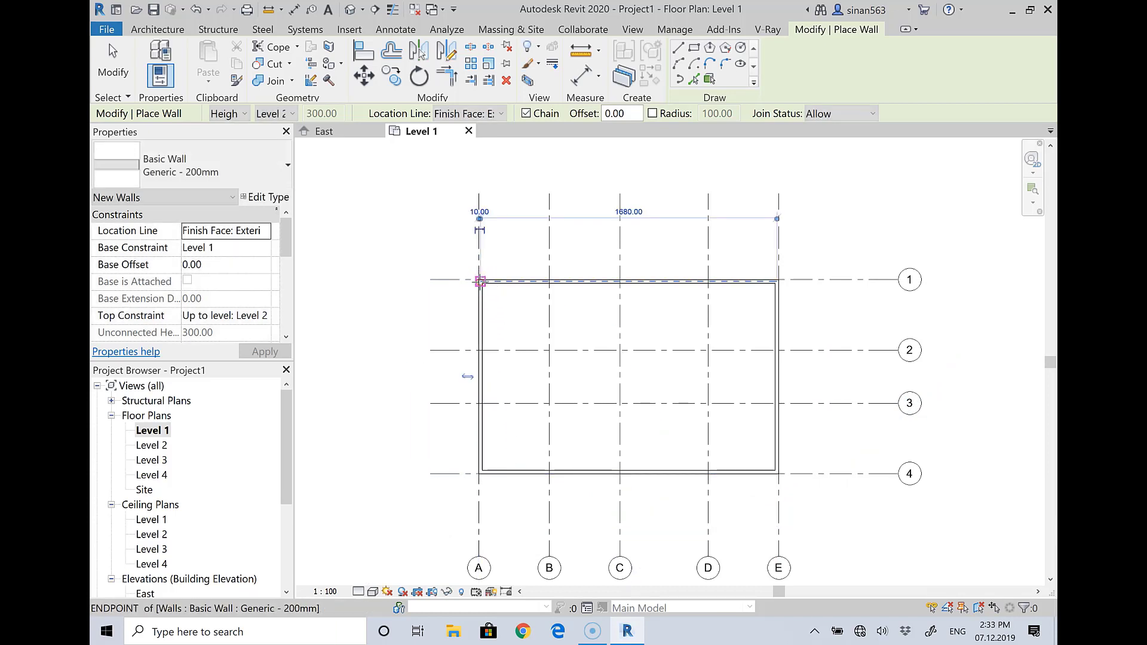
right_click(480, 281)
left_click(505, 290)
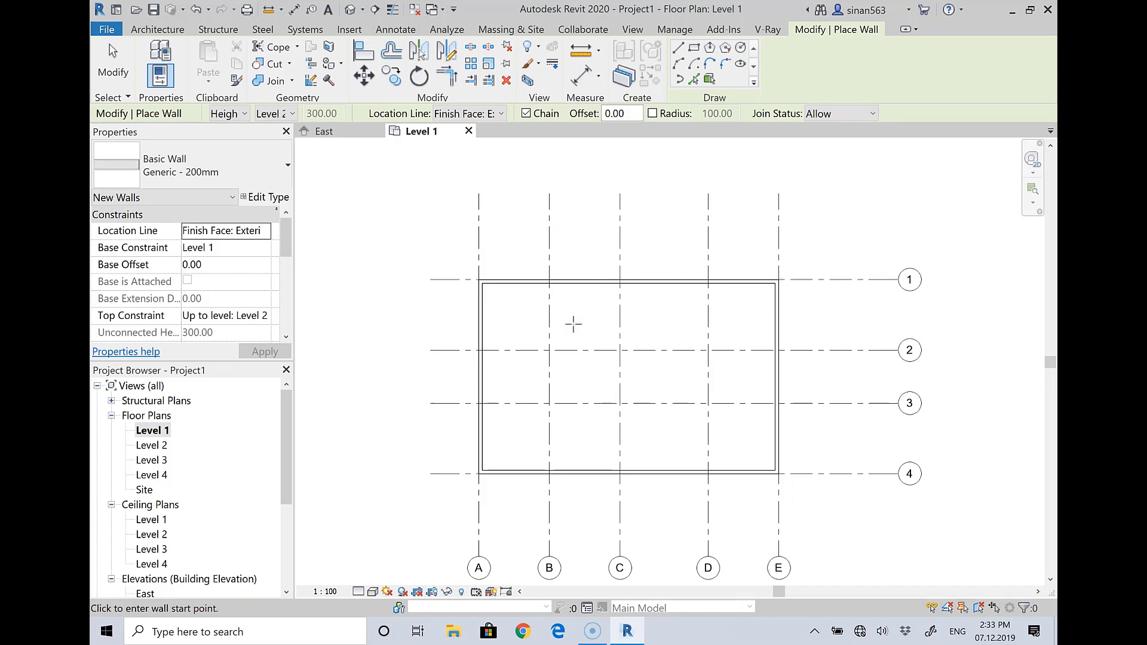
Zoom in on the corner and exit the Place Wall tool with Esc.
scroll(456, 287, "up", 1)
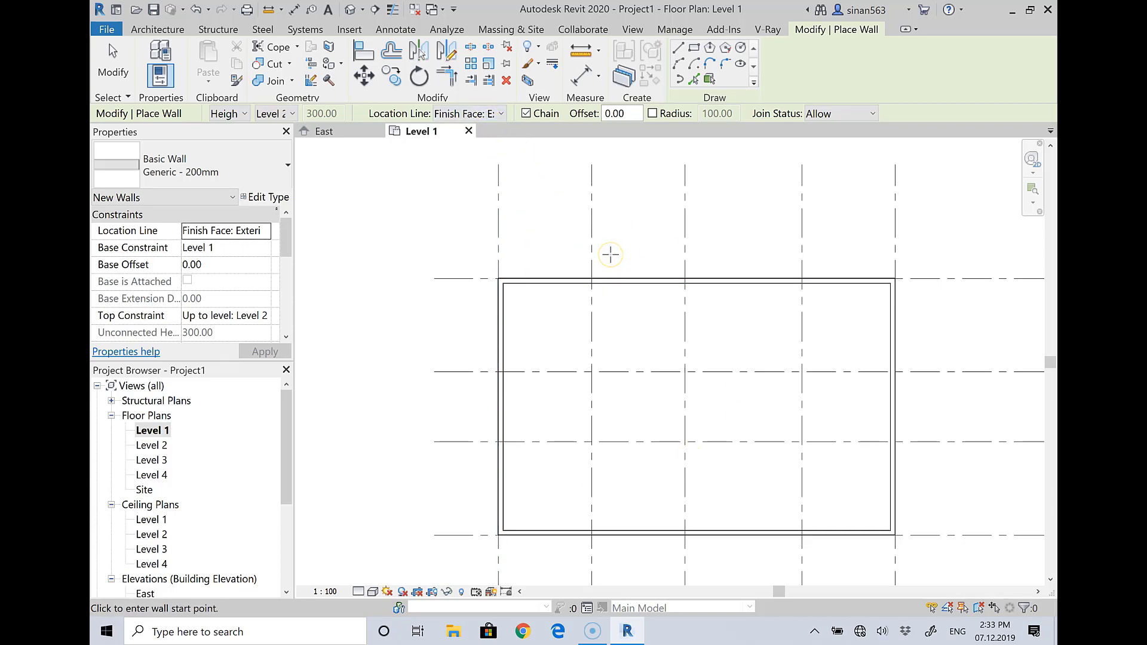
key("Escape")
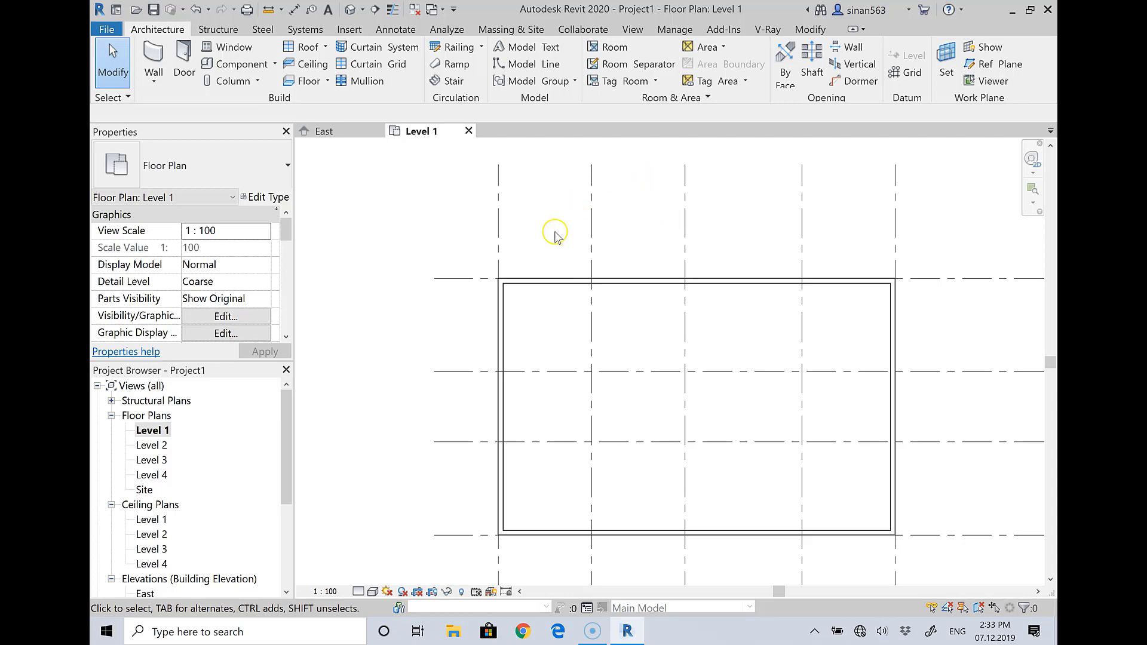
left_click(560, 283)
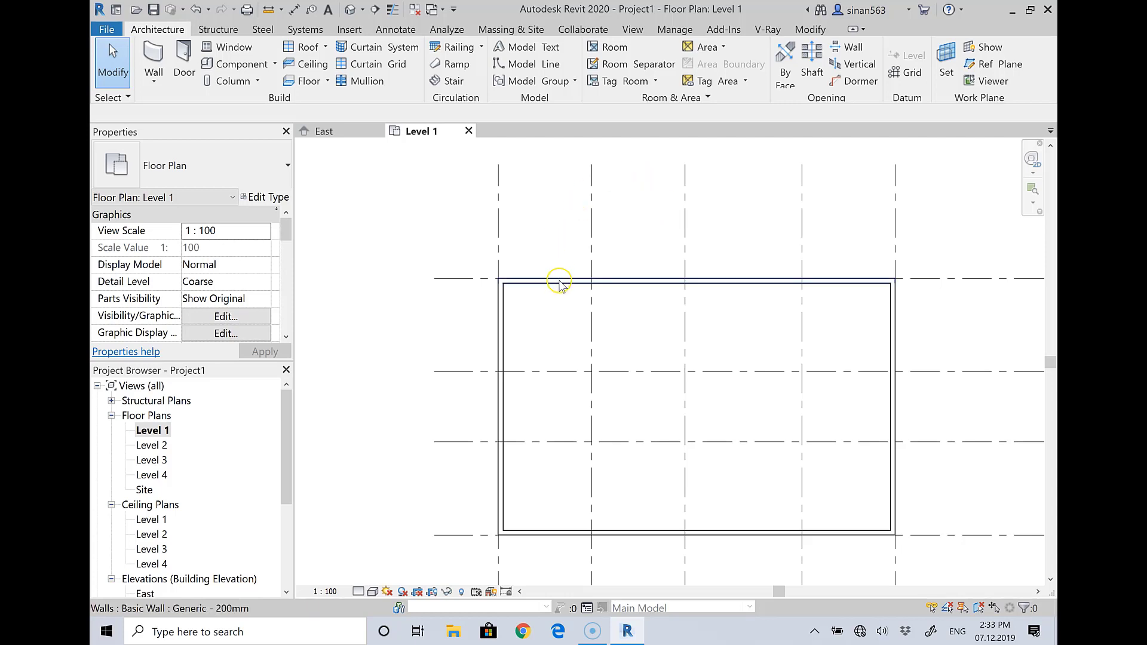
left_click(549, 233)
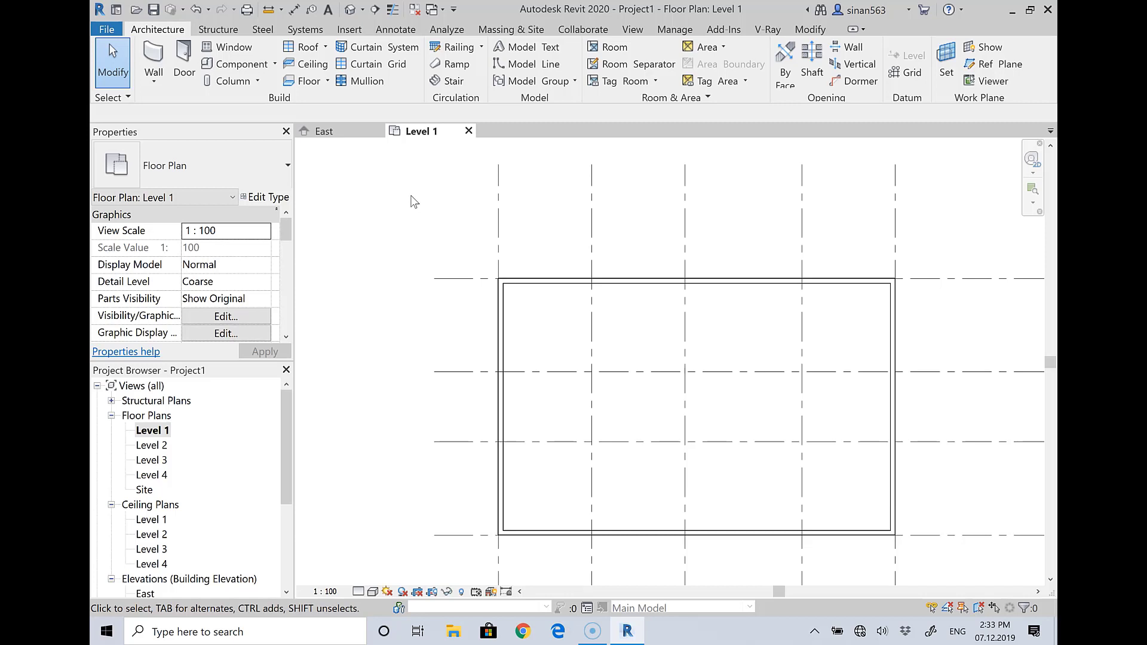
left_click(351, 239)
left_click(539, 288)
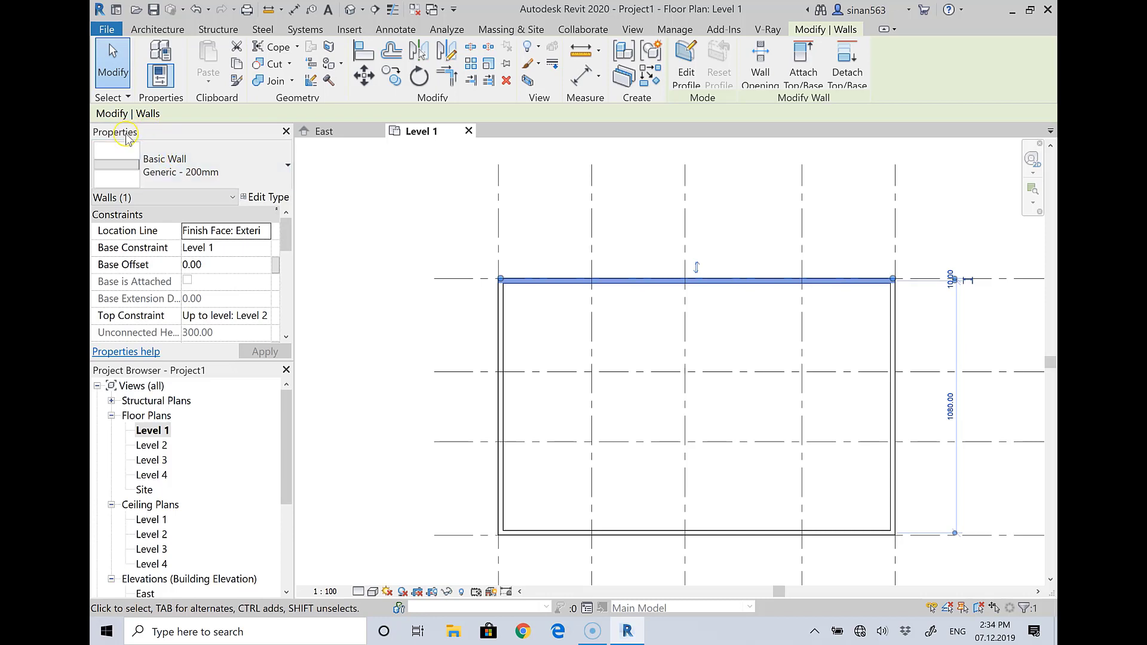
left_click(122, 139)
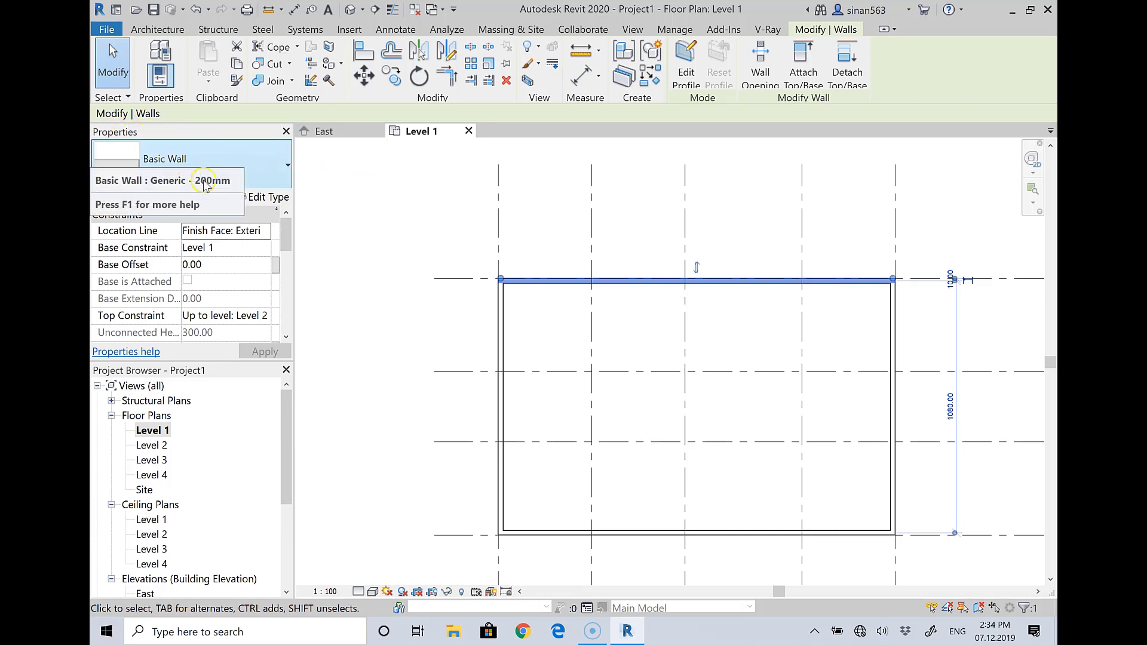
left_click(220, 168)
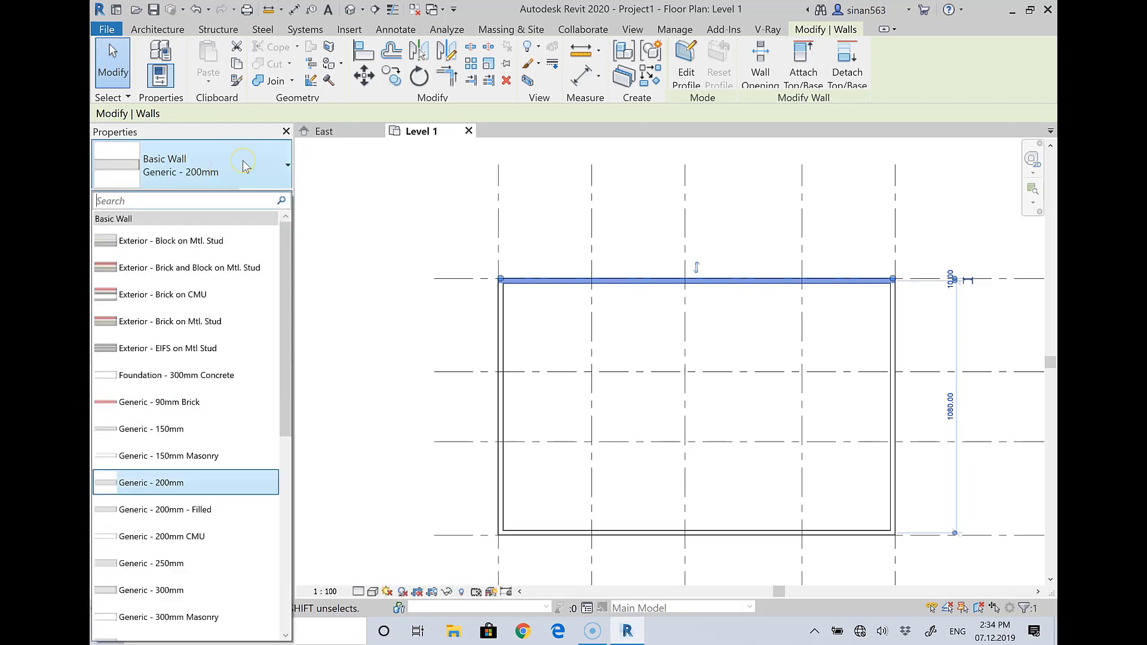
left_click(242, 160)
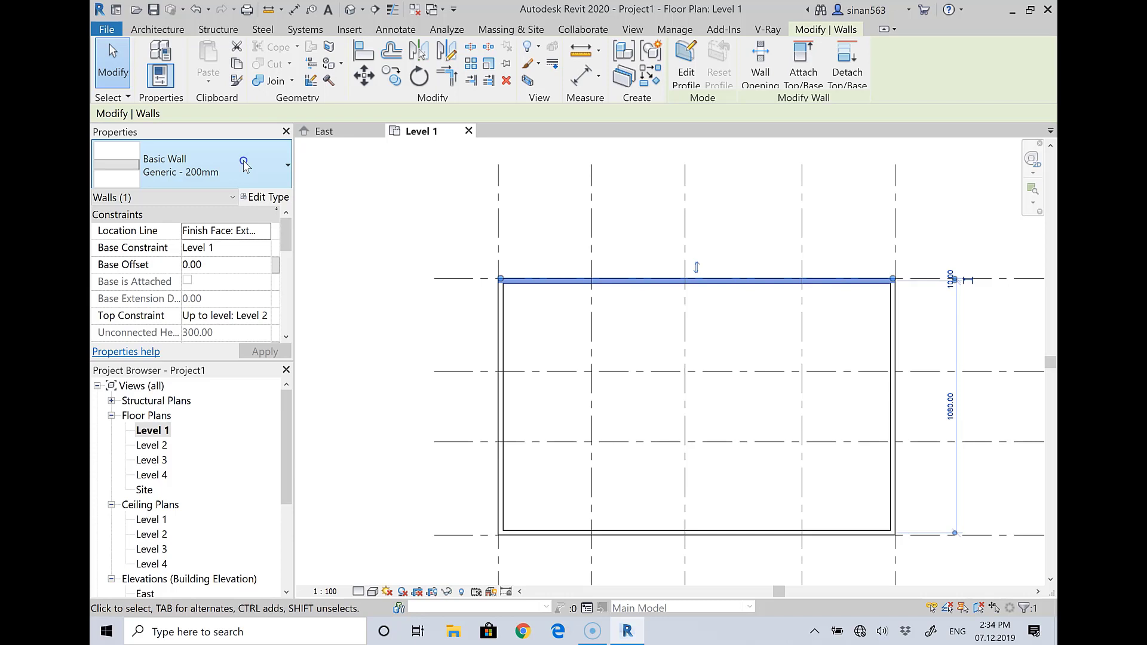
left_click(242, 160)
mouse_move(292, 323)
left_mouse_down()
mouse_move(306, 478)
mouse_move(302, 409)
left_mouse_up()
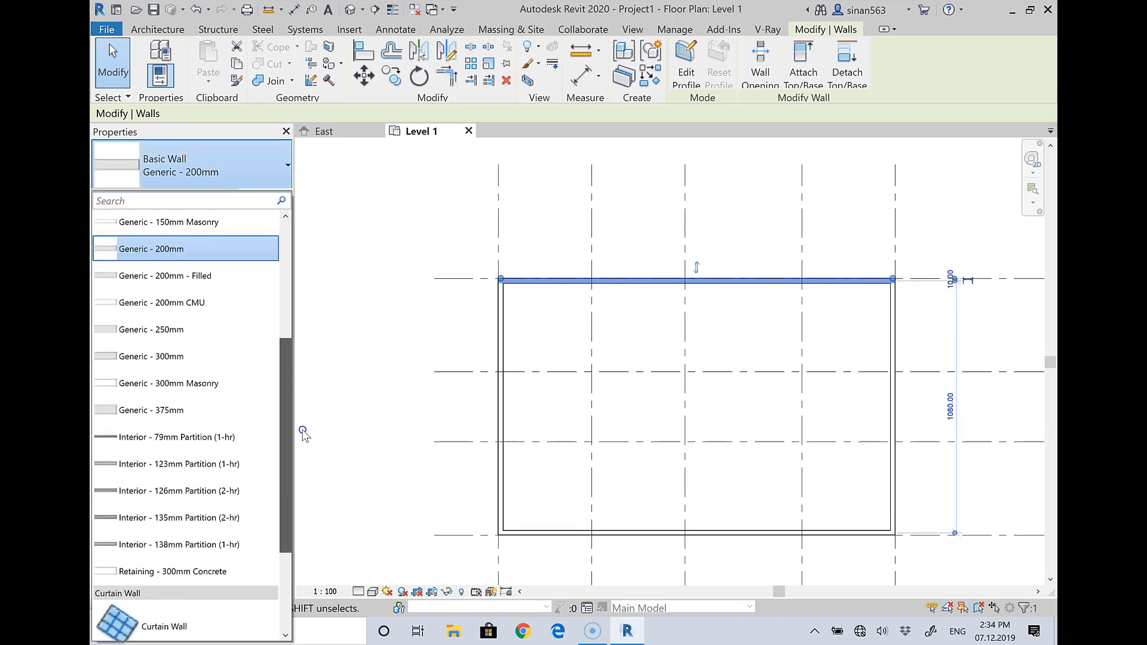
scroll(226, 359, "up", 3)
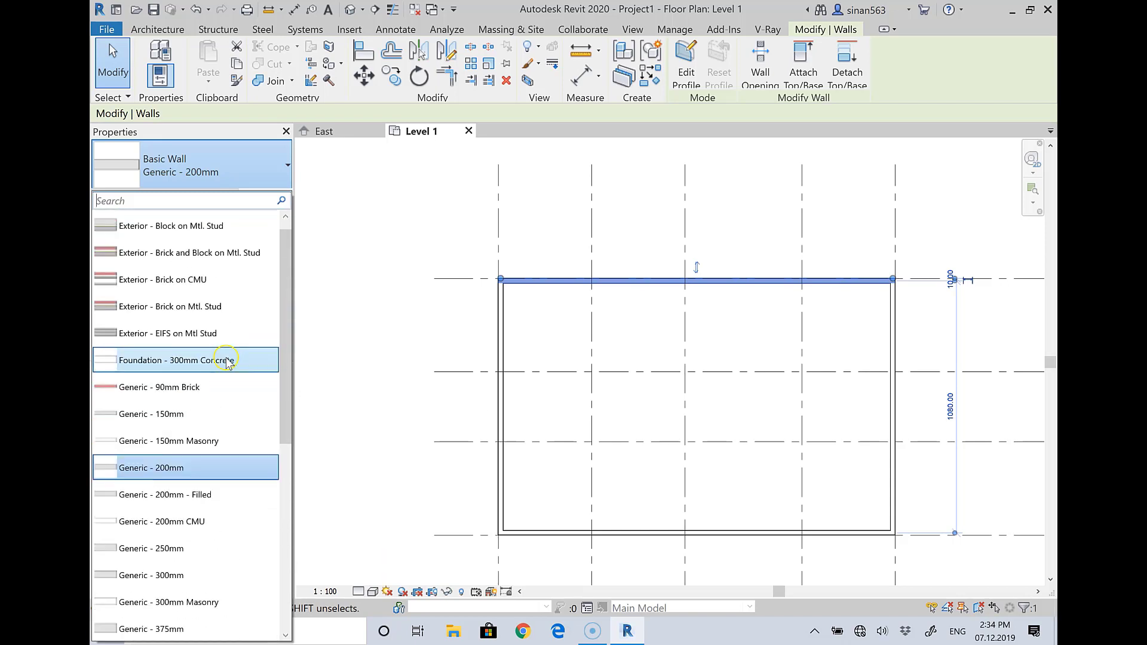
scroll(190, 455, "down", 1)
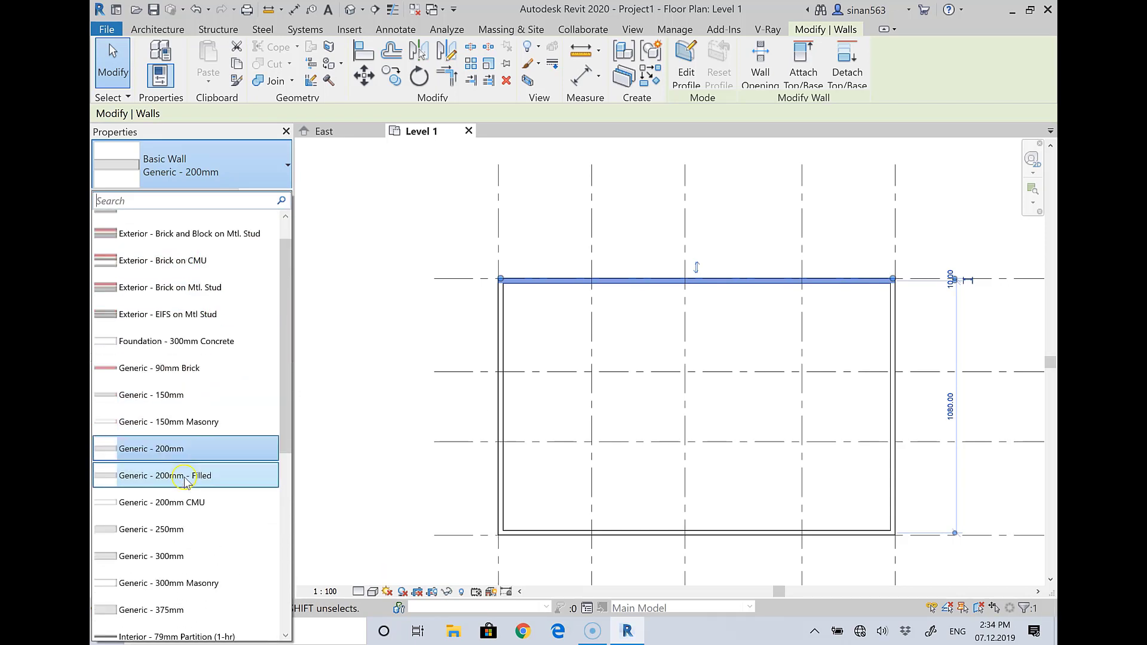
scroll(182, 478, "down", 2)
scroll(179, 514, "down", 2)
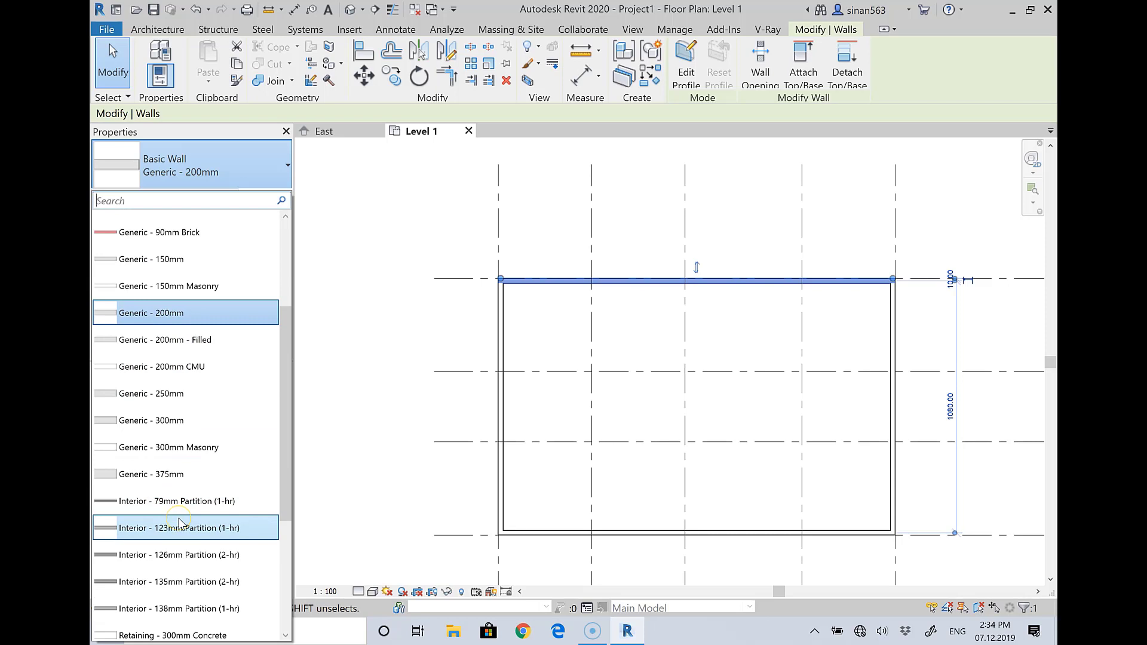
scroll(203, 442, "down", 3)
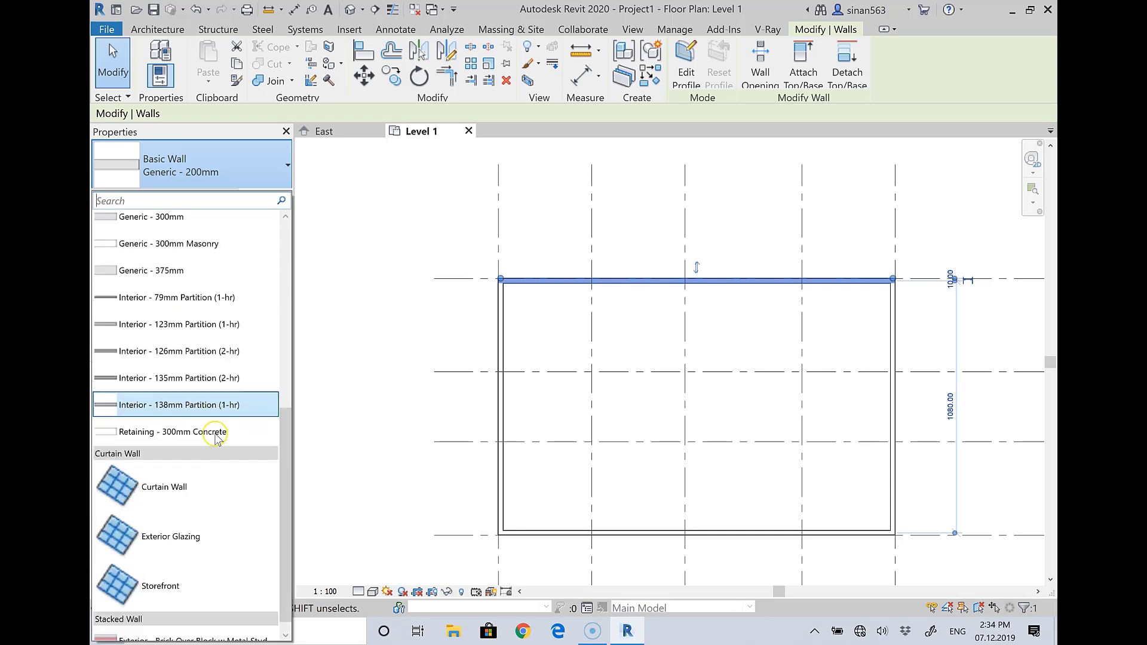
scroll(167, 460, "down", 1)
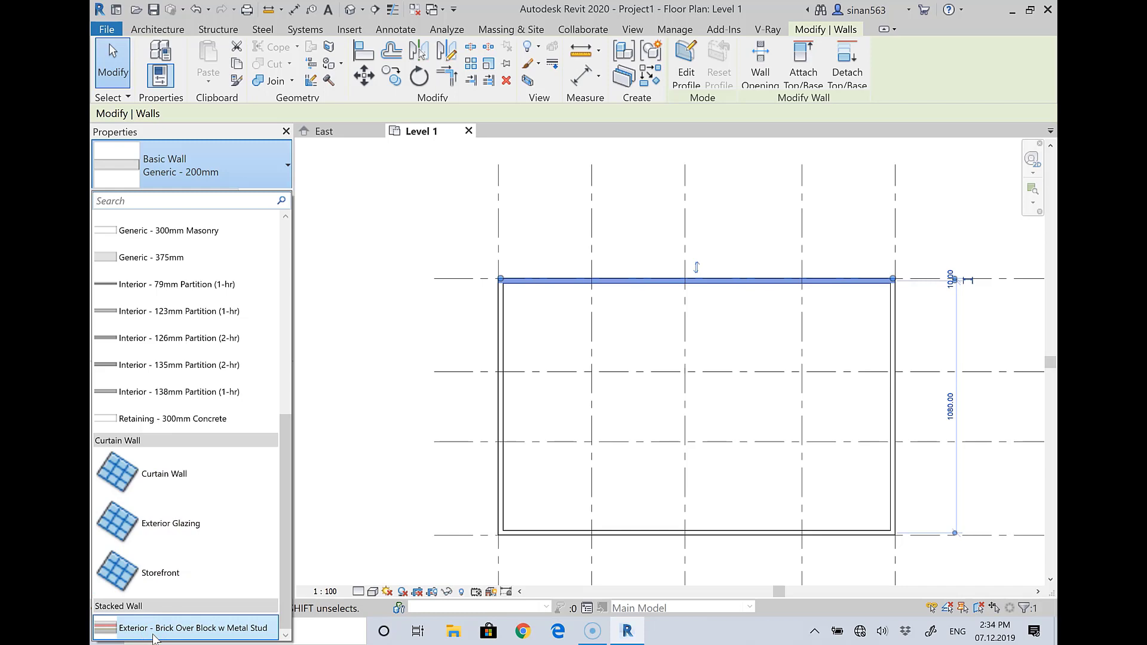
scroll(170, 439, "up", 3)
scroll(171, 439, "up", 2)
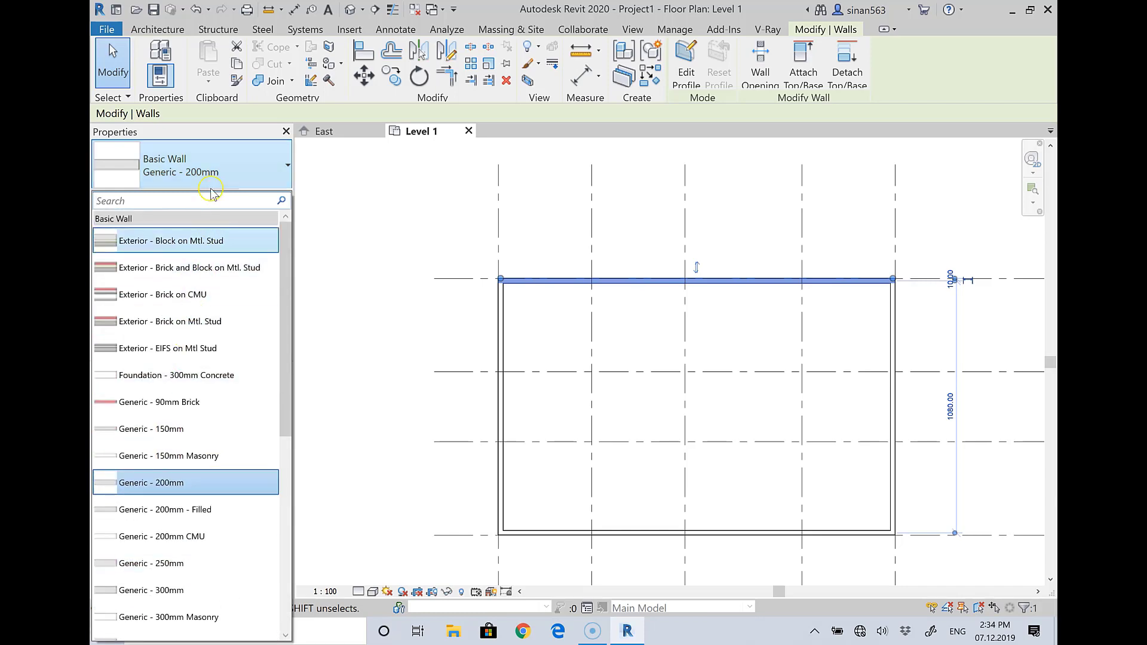
left_click(268, 177)
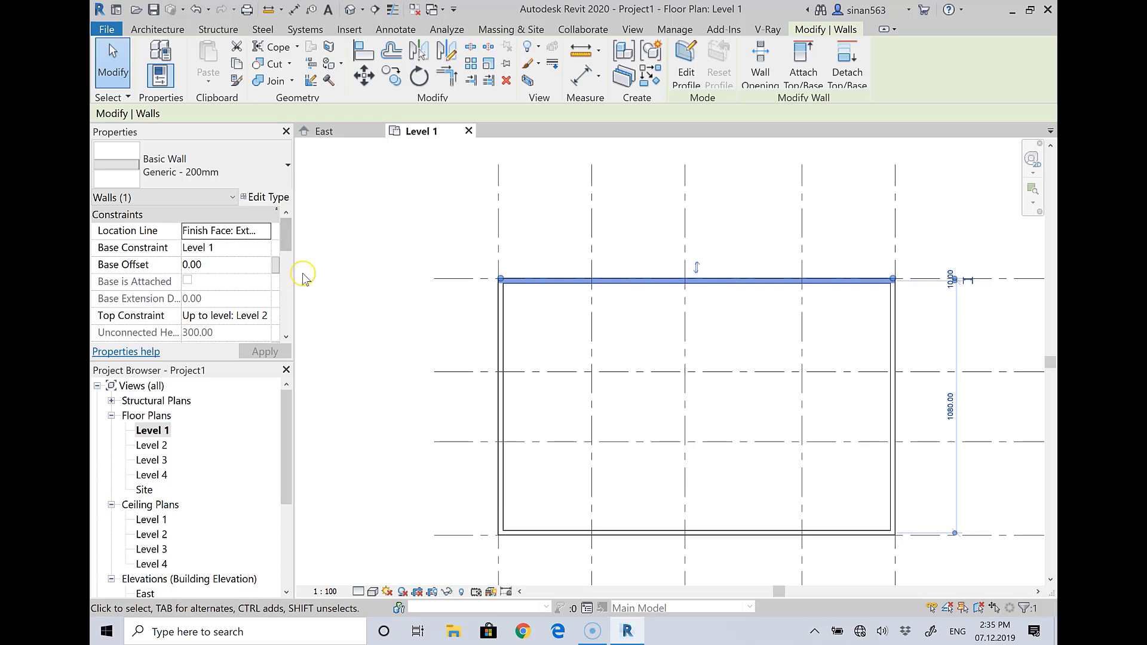
left_click(419, 230)
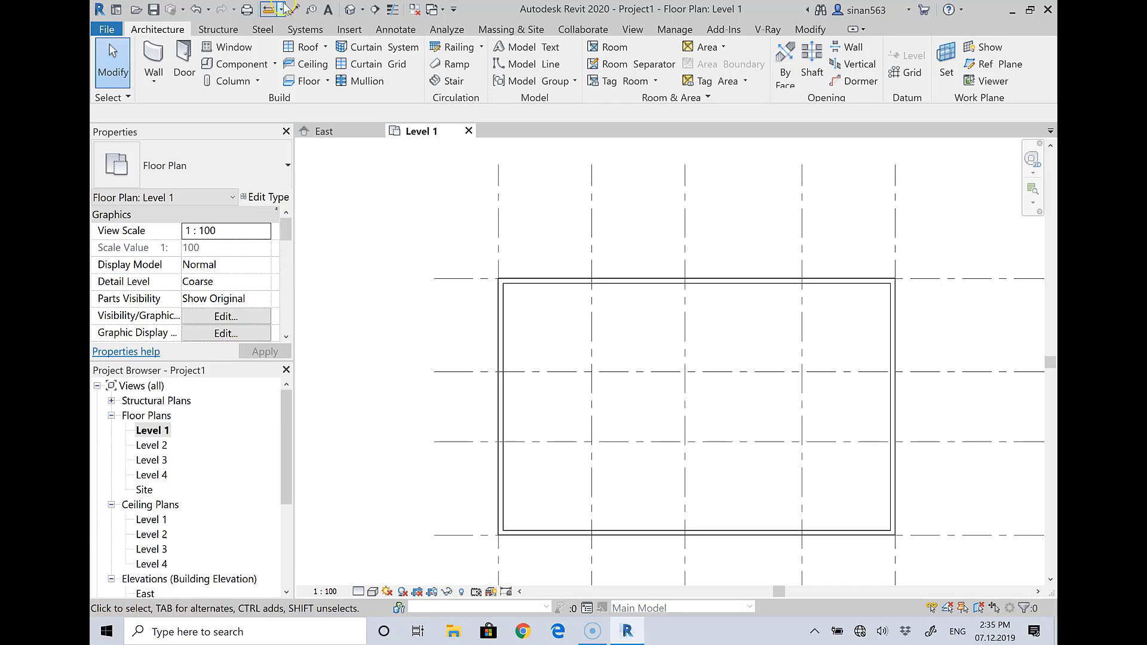
left_click(269, 8)
scroll(505, 286, "up", 4)
scroll(506, 287, "up", 3)
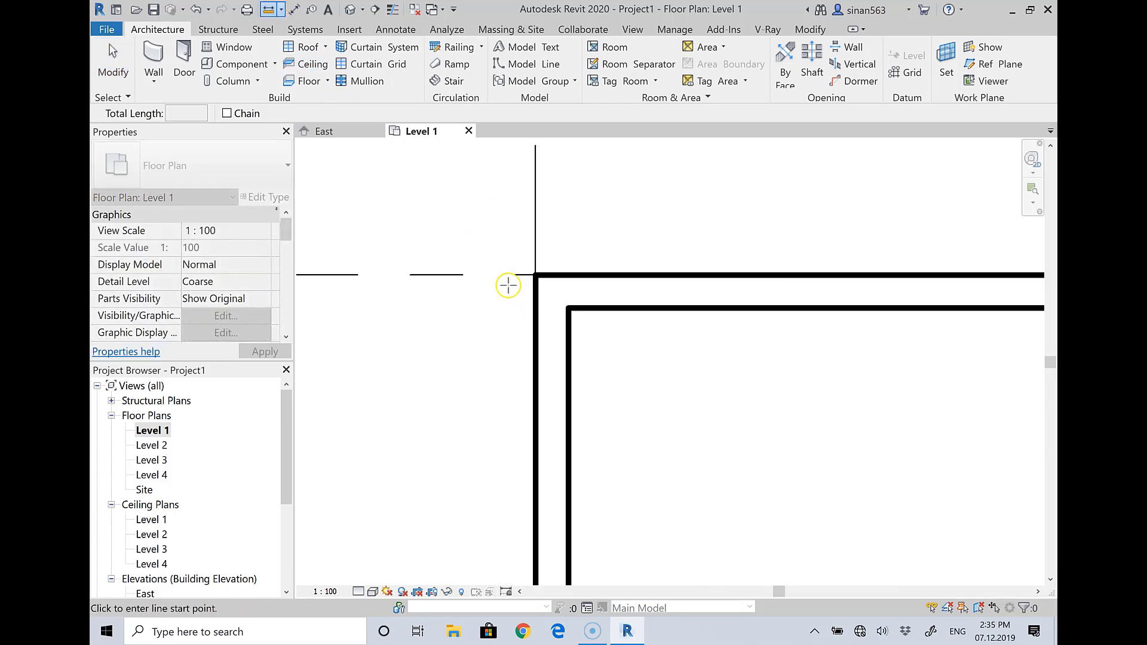
left_click(568, 308)
left_click(568, 272)
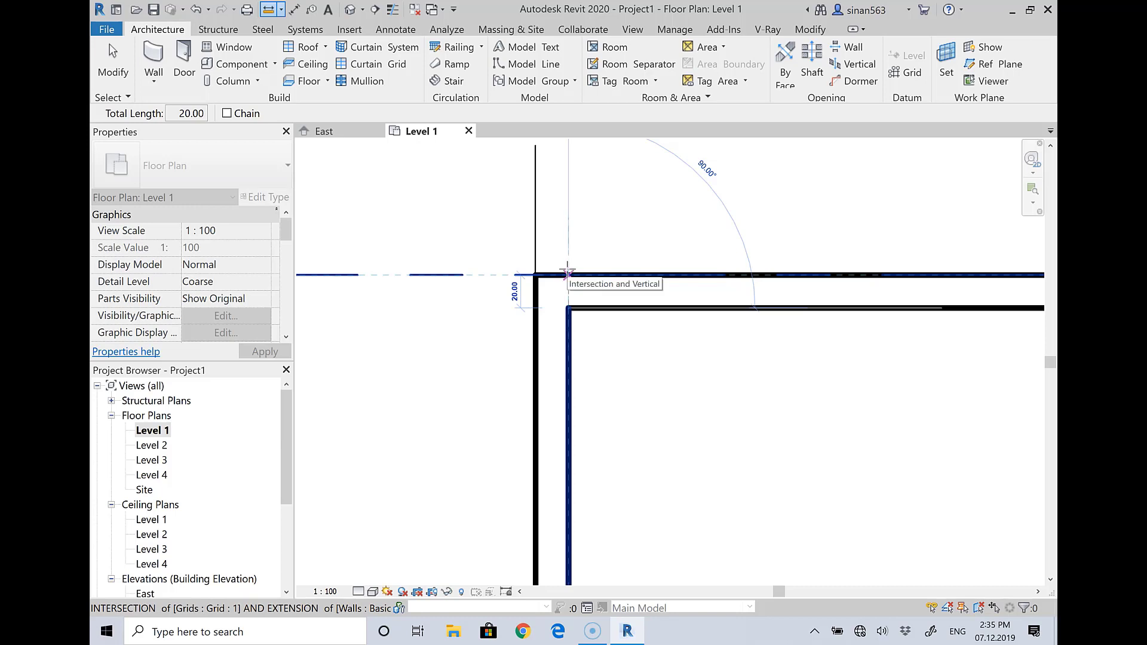
key("Escape")
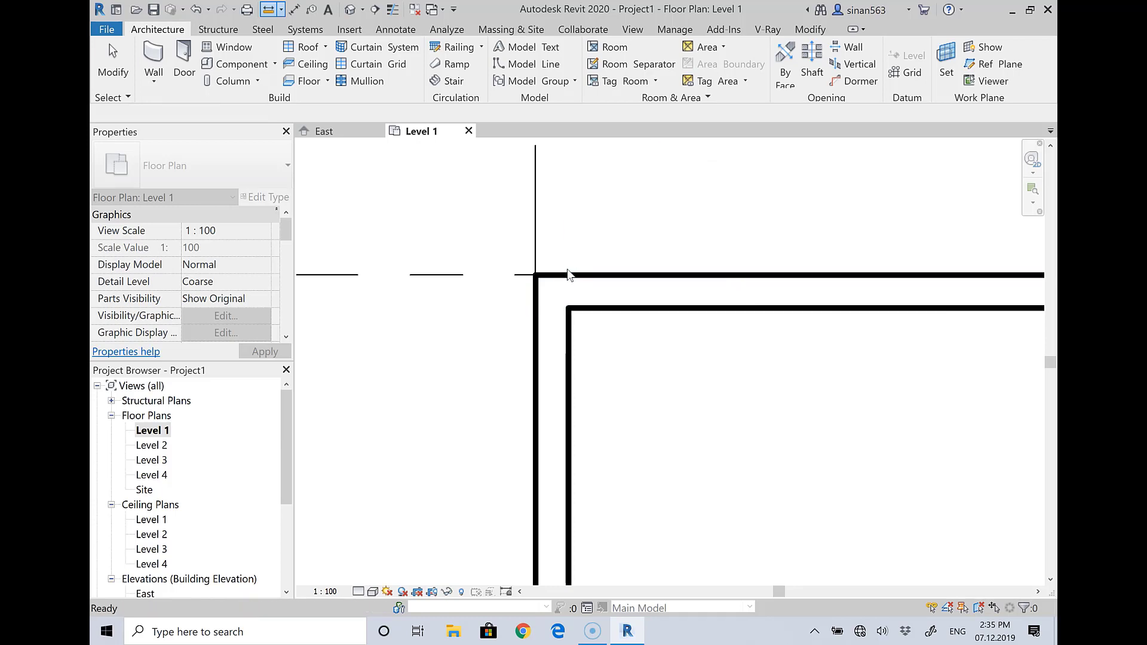
key("Escape")
scroll(574, 269, "down", 2)
scroll(551, 276, "down", 2)
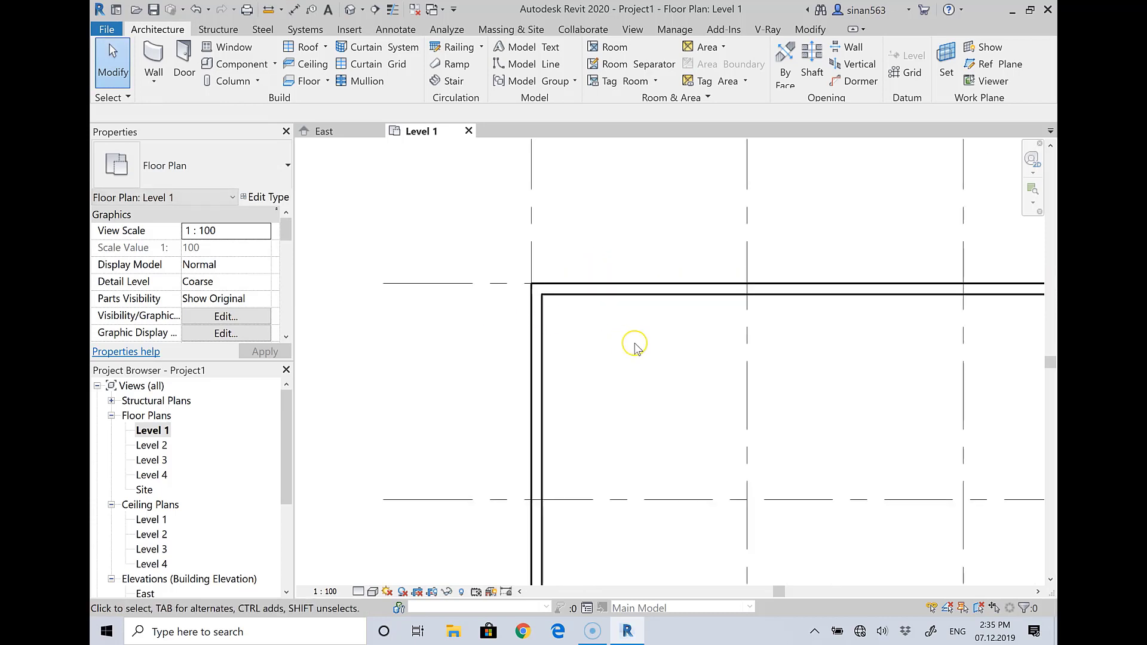
scroll(526, 308, "down", 1)
left_click(528, 306)
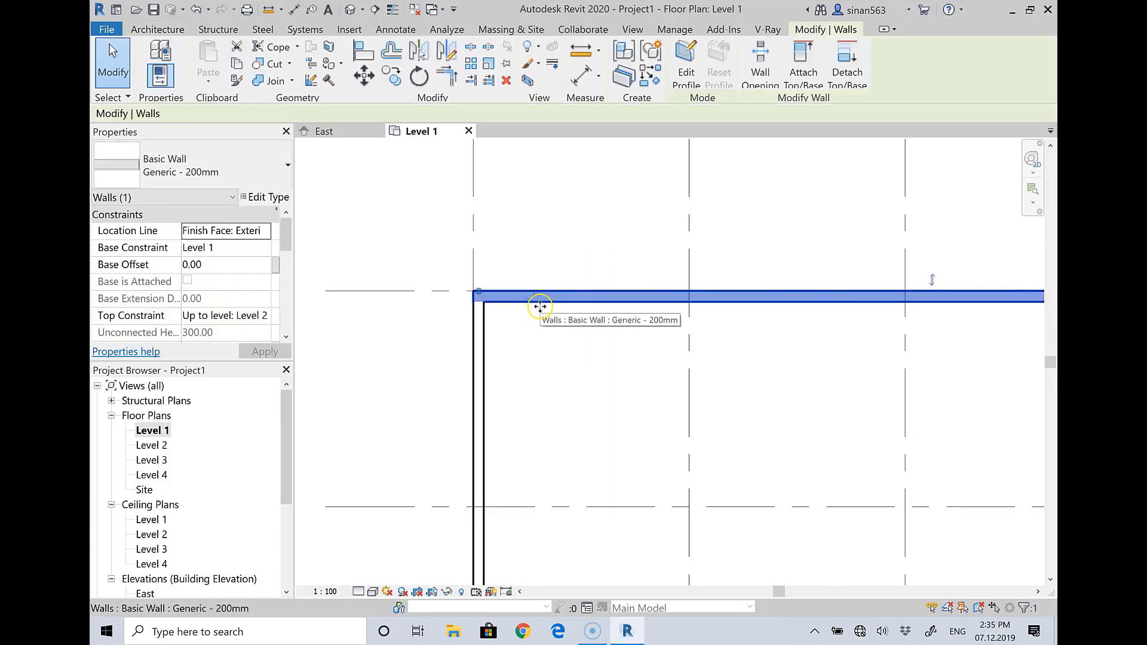
left_click(205, 173)
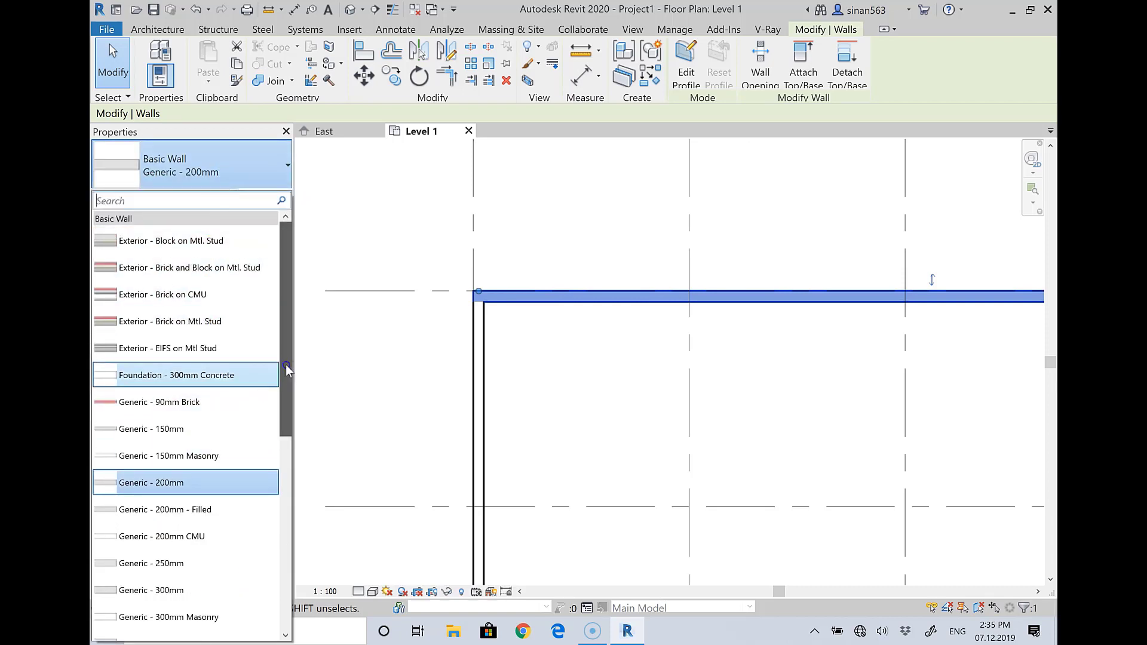
left_click_drag(286, 365, 288, 403)
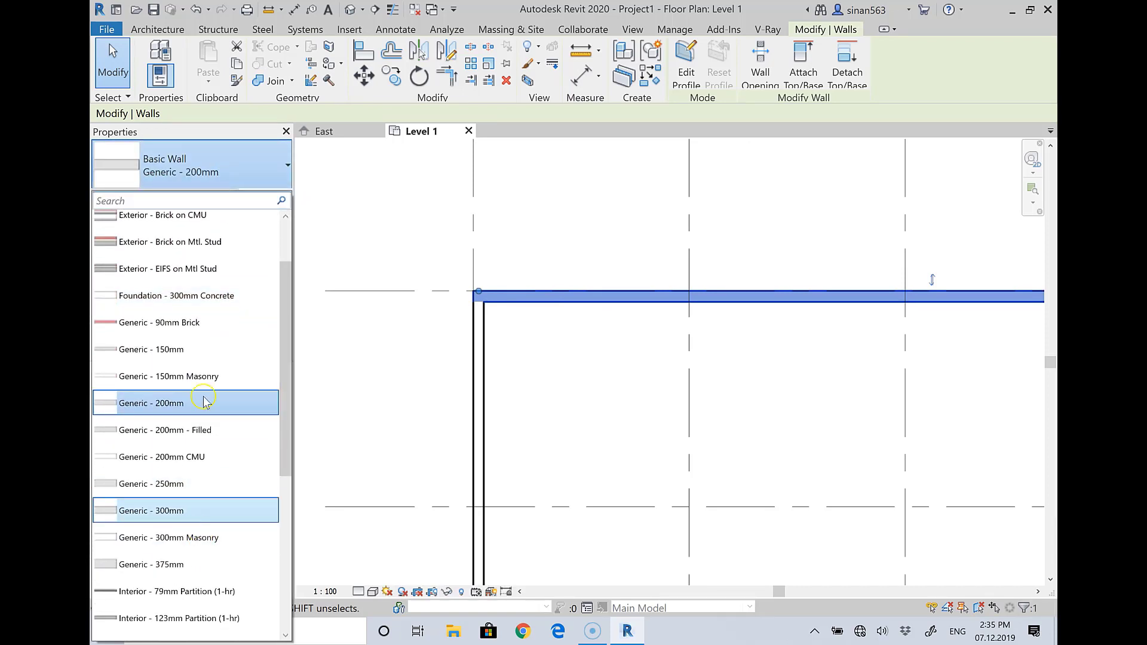
mouse_move(178, 484)
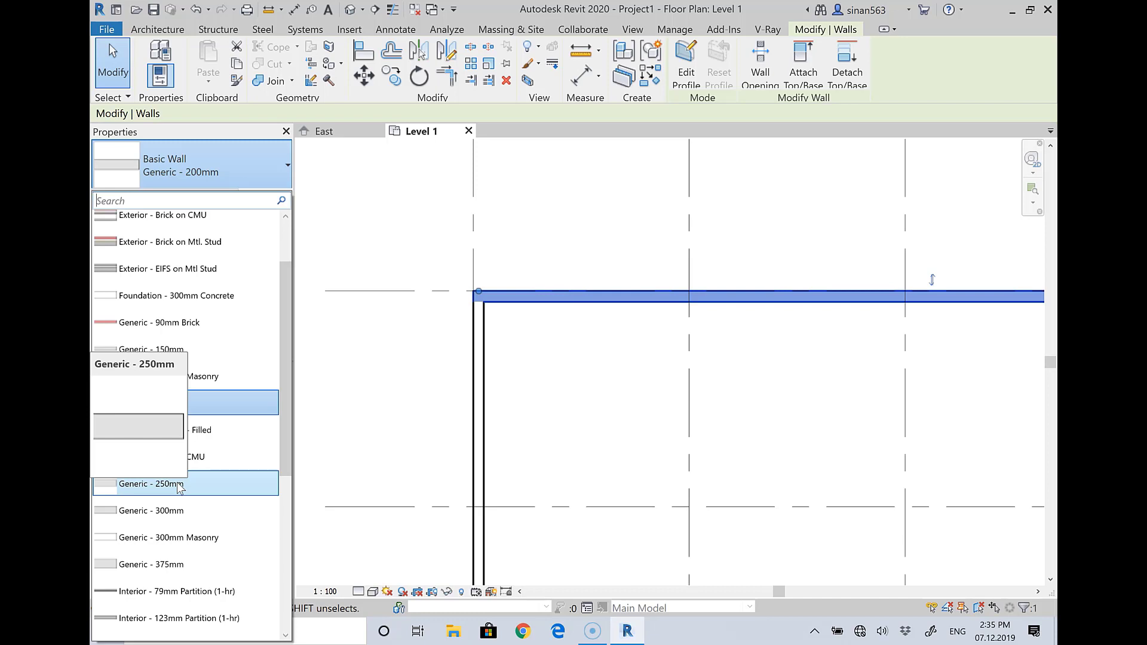
key("Escape")
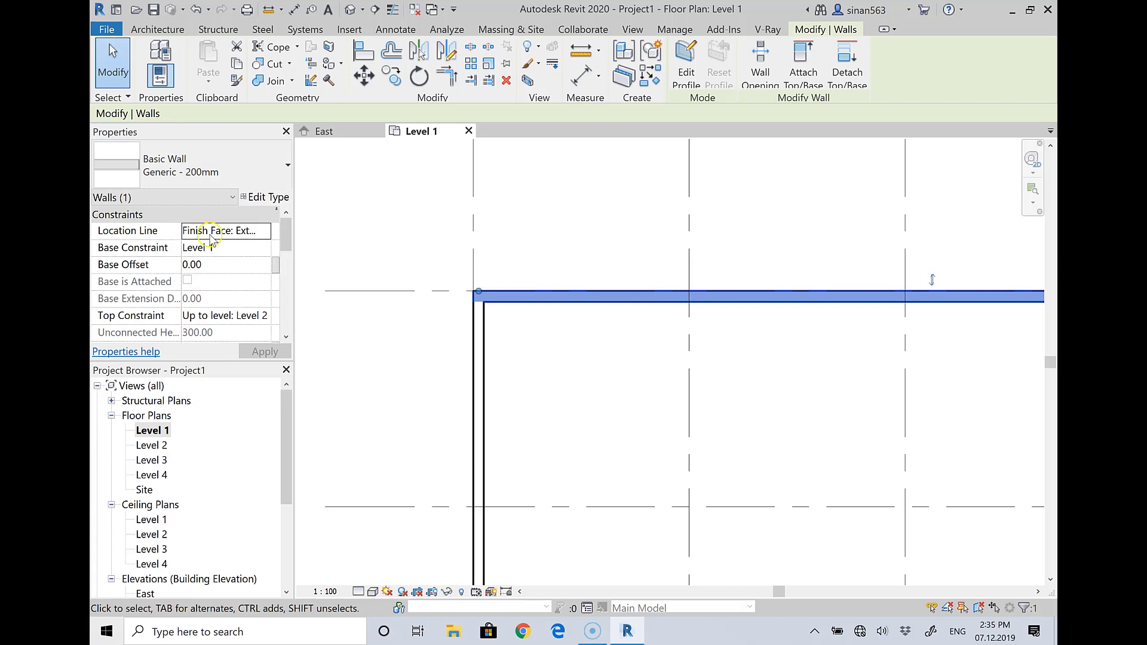
left_click(222, 246)
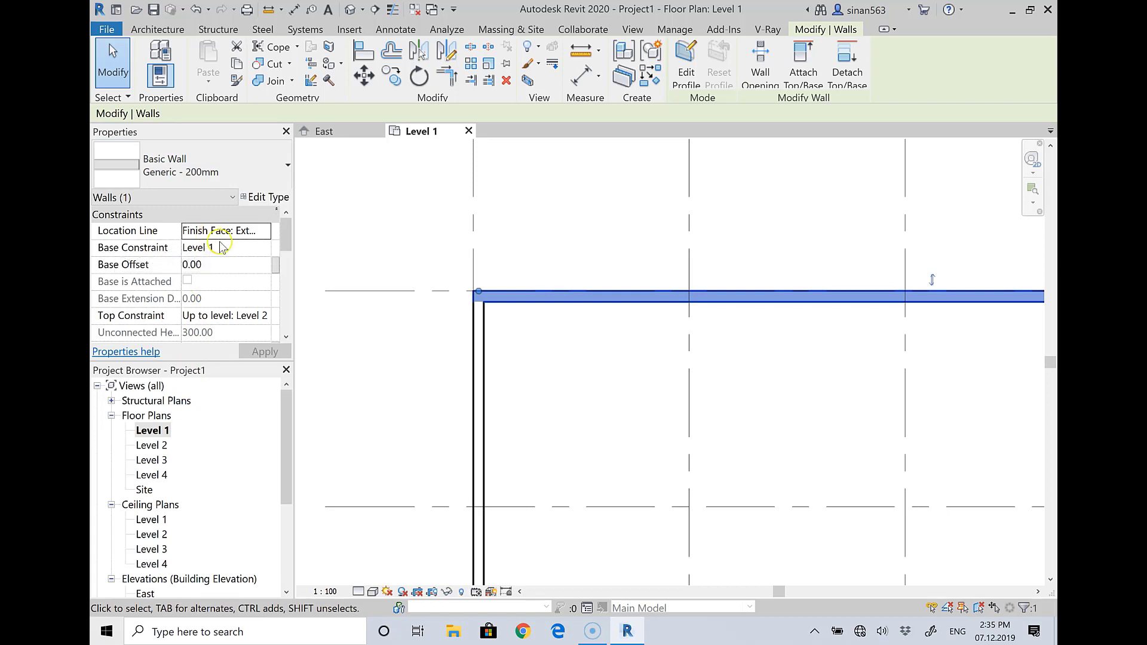
left_click(286, 239)
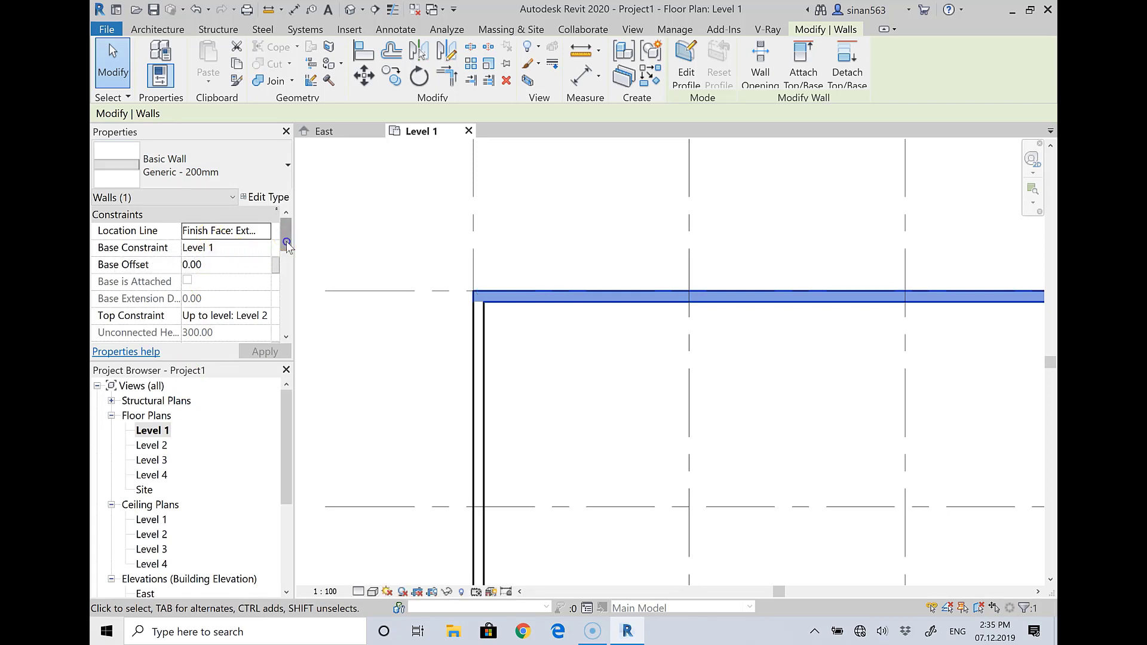
mouse_move(286, 242)
left_mouse_down()
mouse_move(291, 335)
mouse_move(289, 227)
left_mouse_up()
left_click(112, 234)
left_click(233, 247)
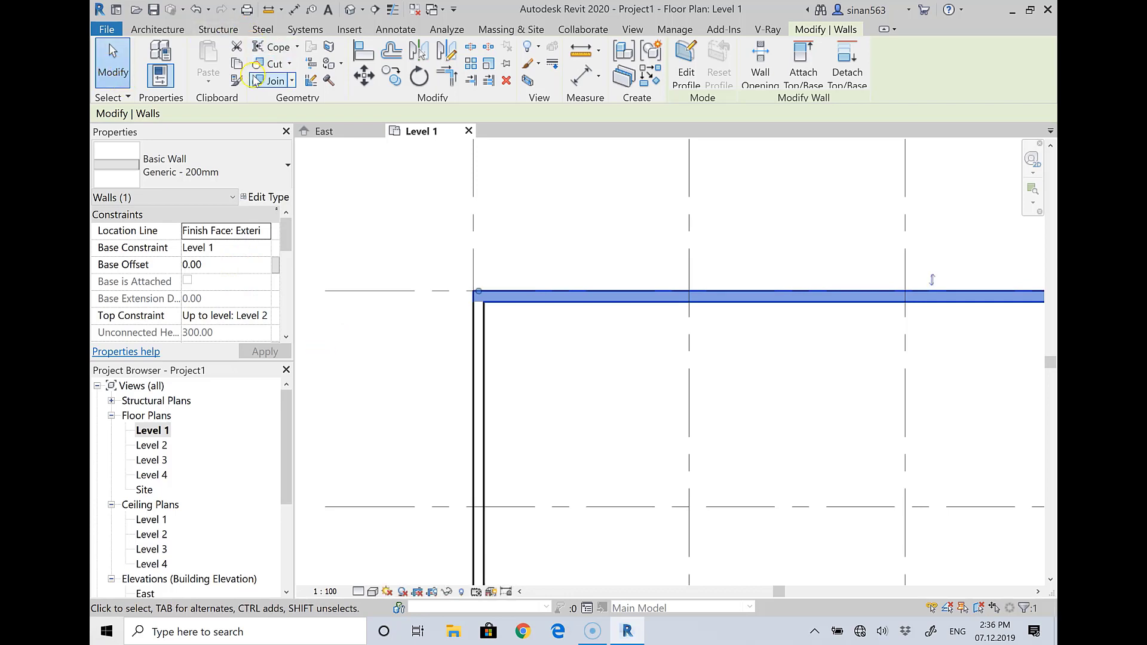
left_click(350, 9)
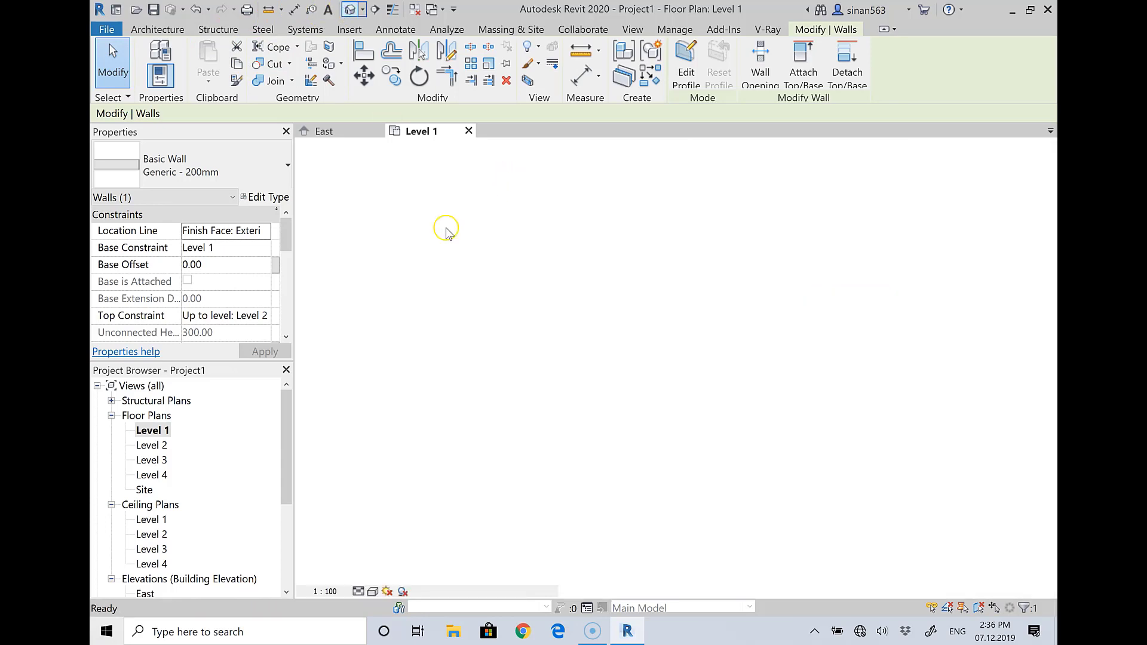
Orbit the 3D view to face the front, then select the front wall's Base Offset.
left_click(732, 412)
scroll(732, 412, "up", 3)
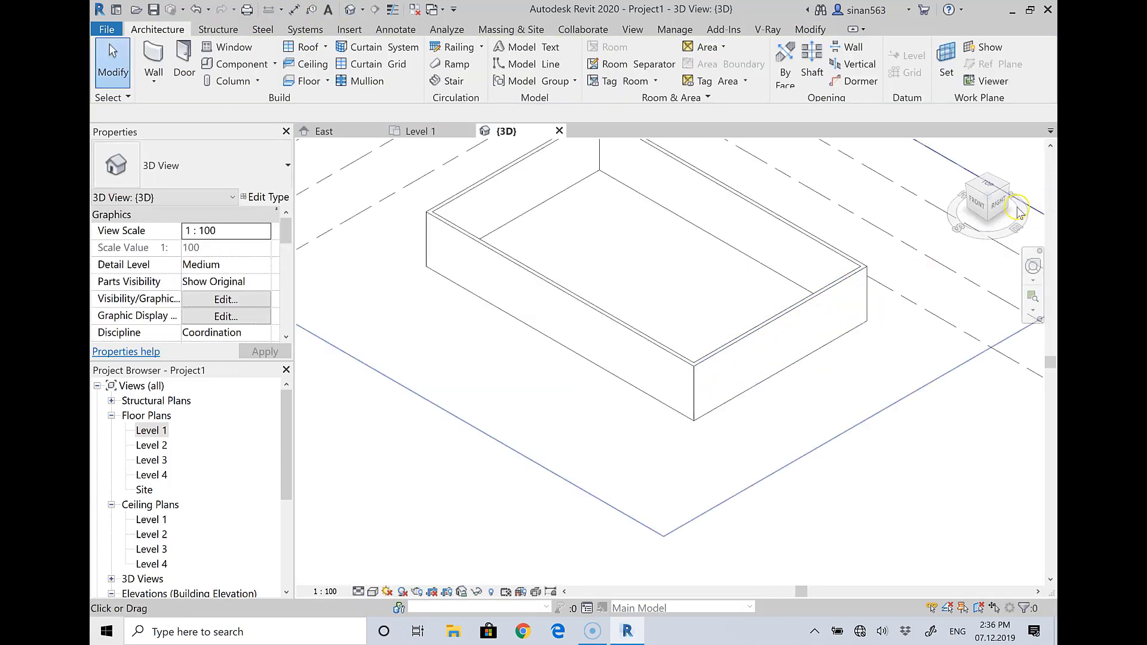
left_click_drag(1006, 206, 300, 163)
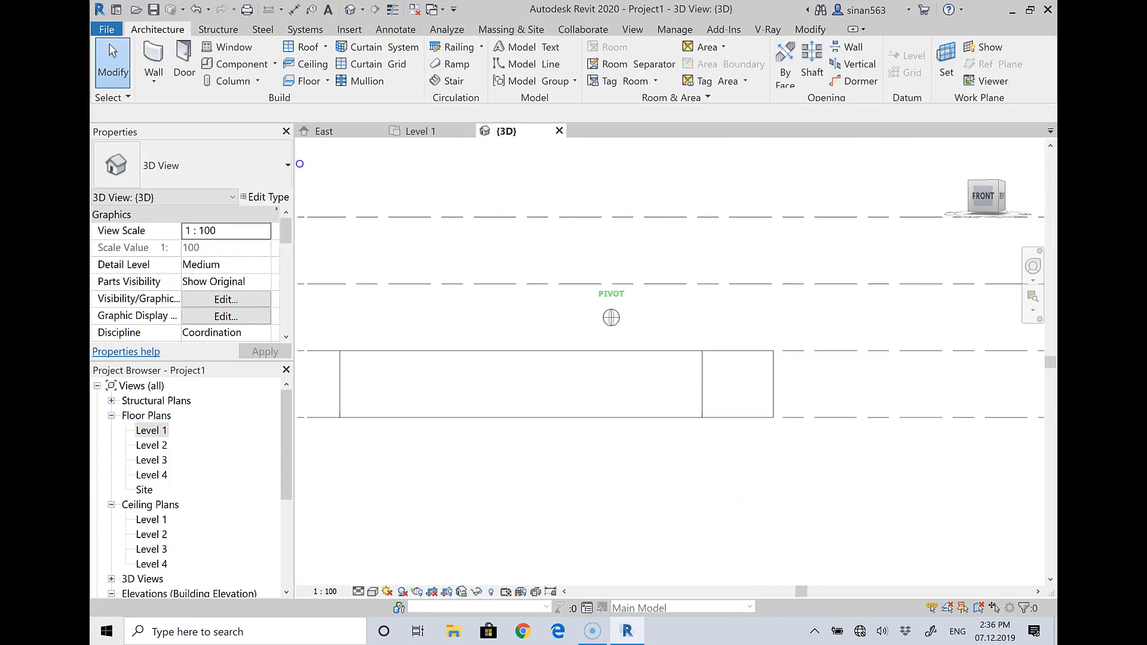
left_click(634, 402)
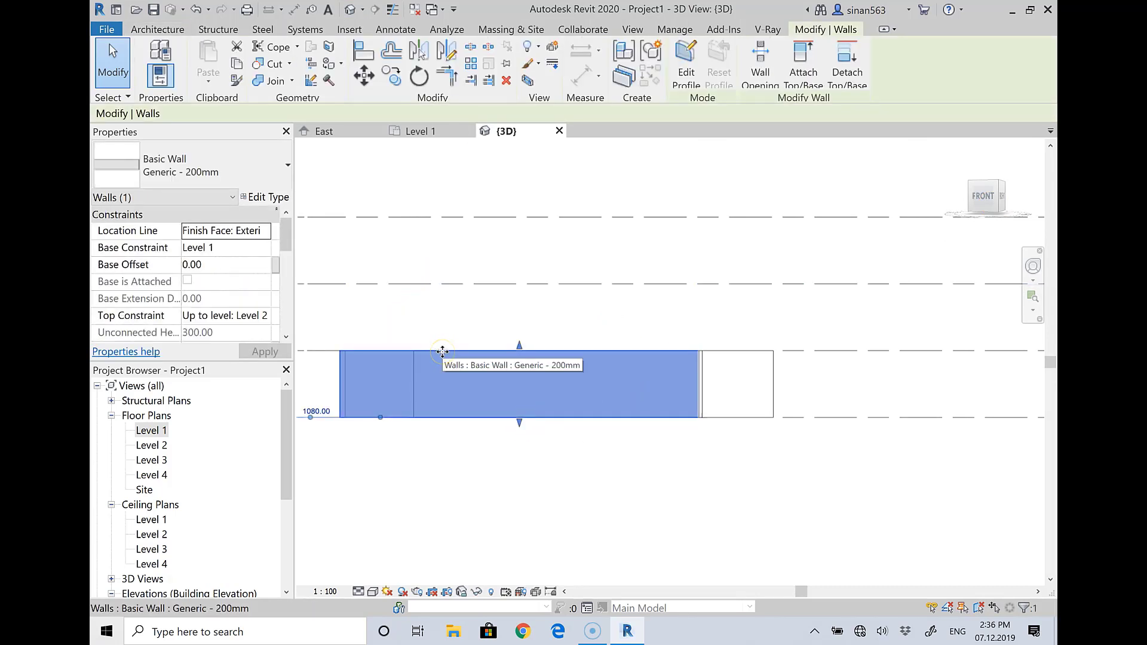
left_click(263, 323)
Set the front wall's Base Offset to 30, apply it, and deselect the wall.
left_click(220, 269)
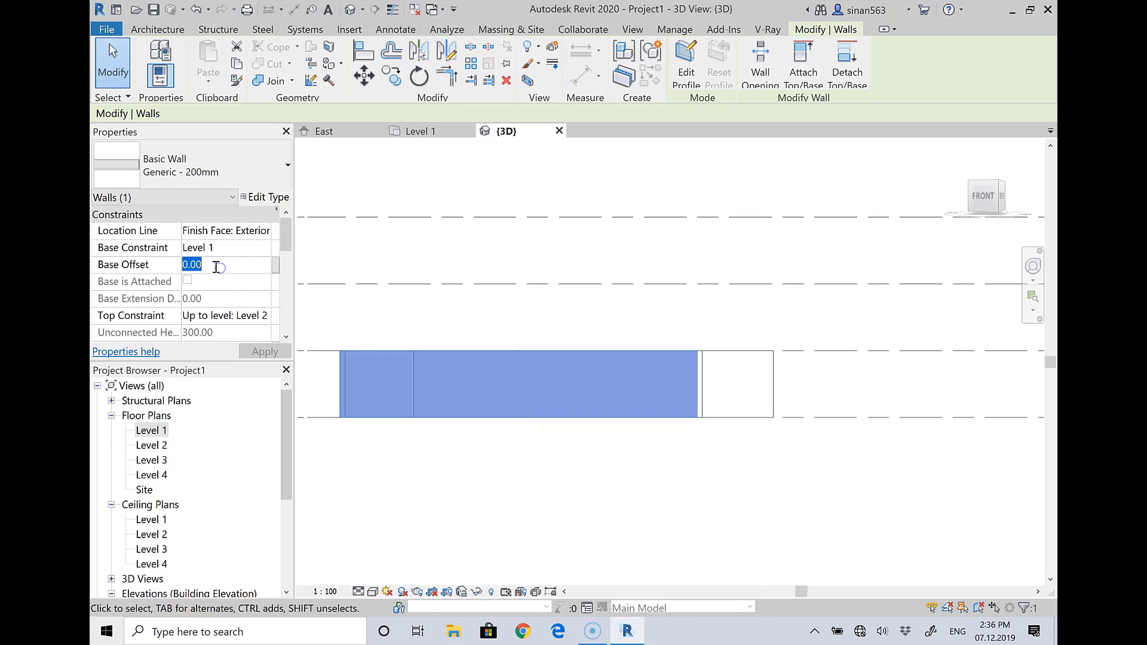
type("30")
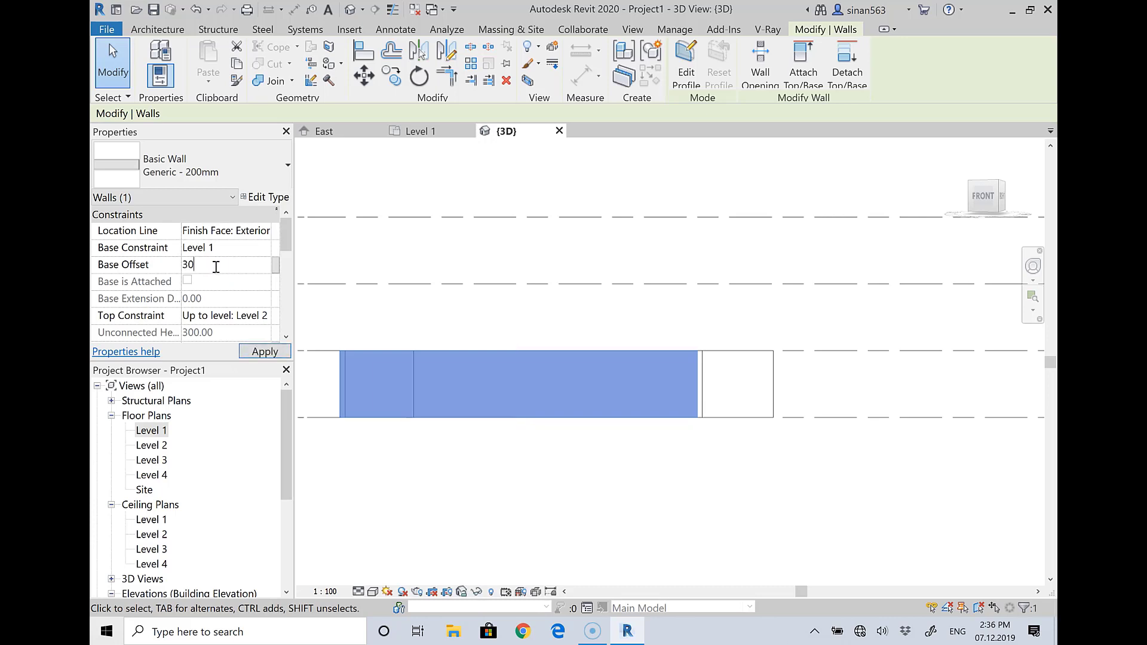
key("Return")
left_click(265, 352)
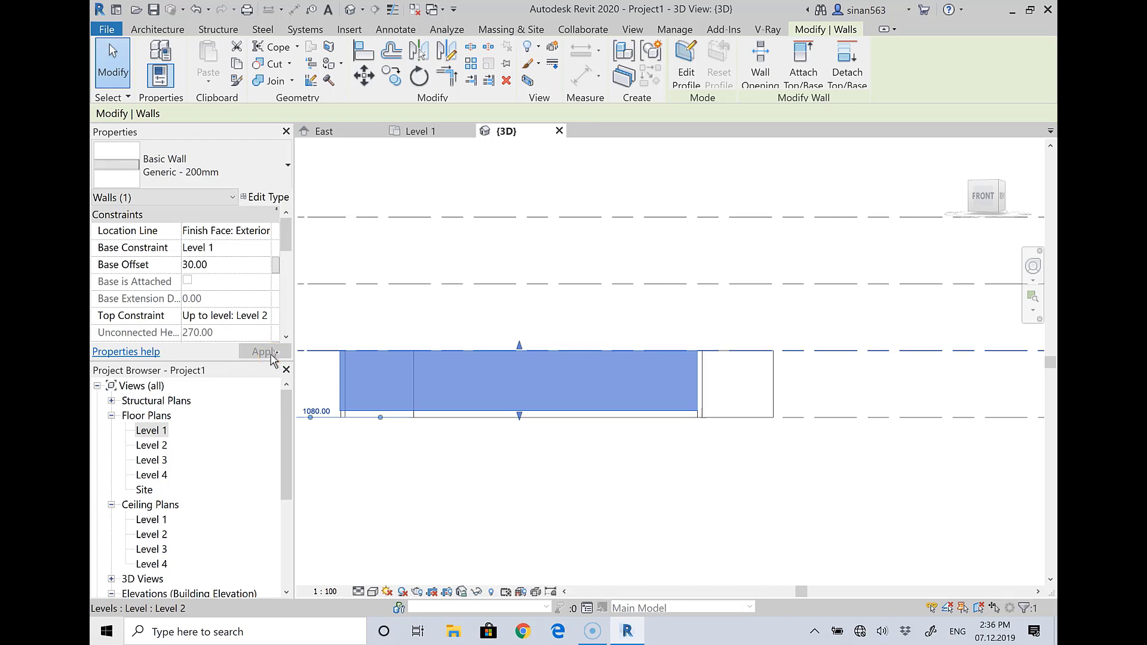
left_click(372, 354)
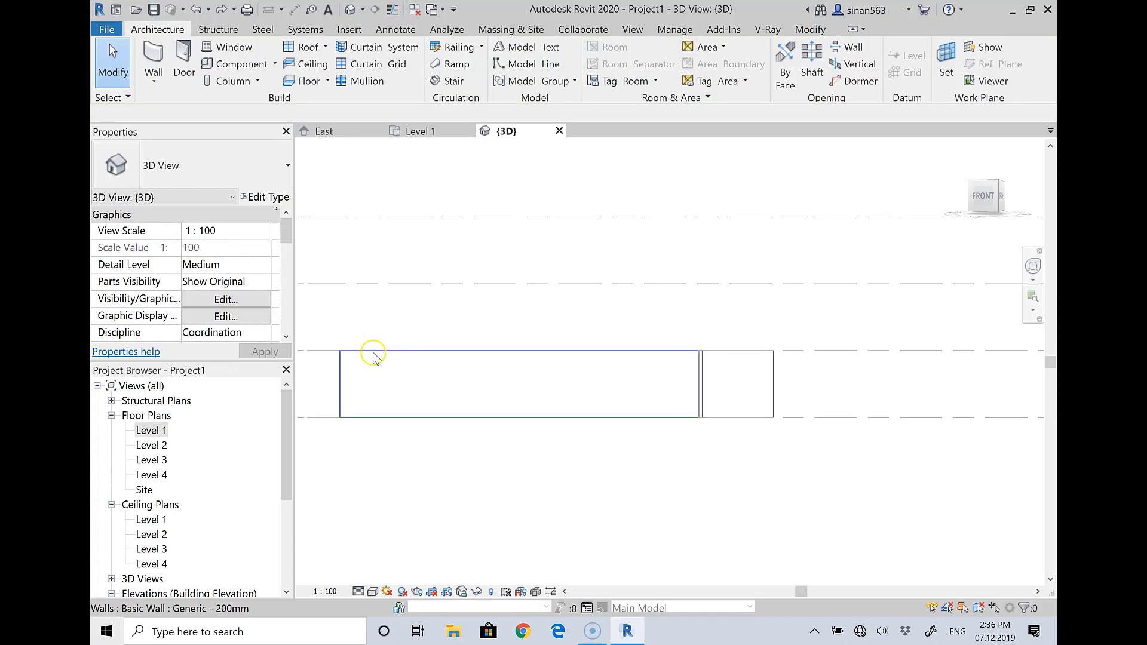
Switch to the Level 1 plan and select the top wall to review its properties.
left_click(388, 132)
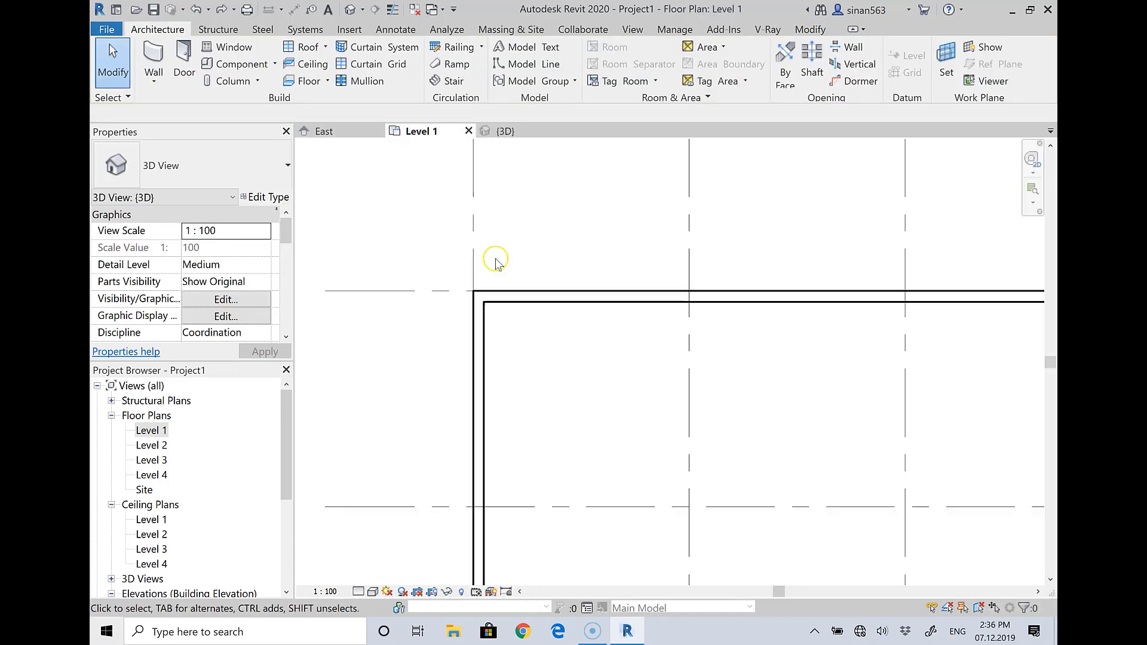
left_click(618, 297)
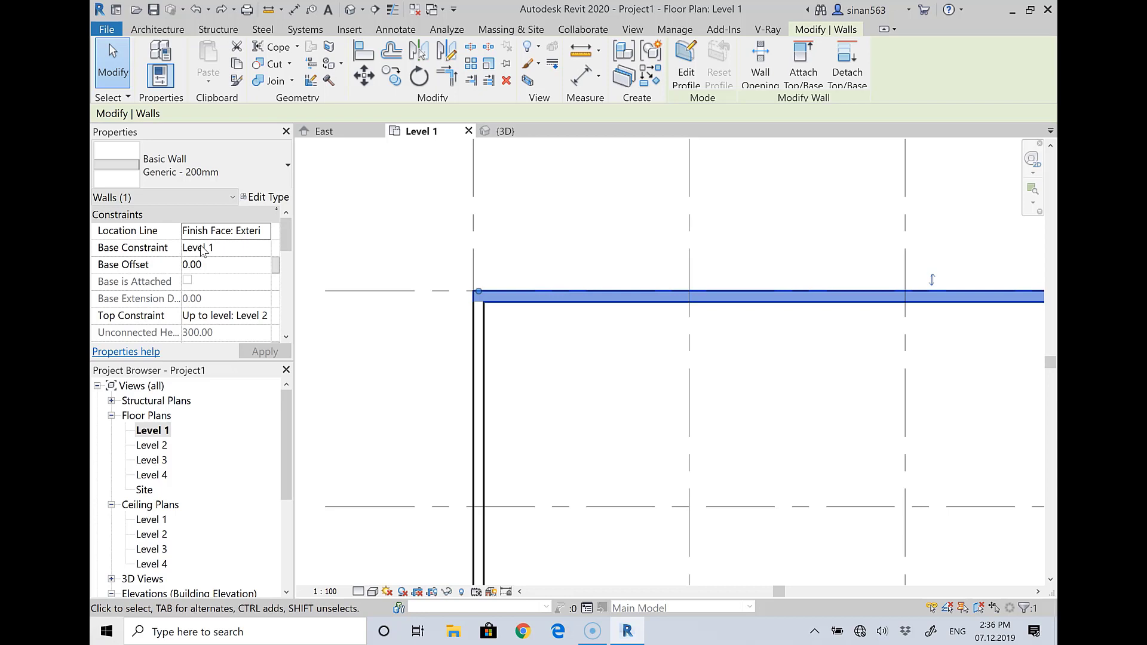
scroll(245, 285, "down", 1)
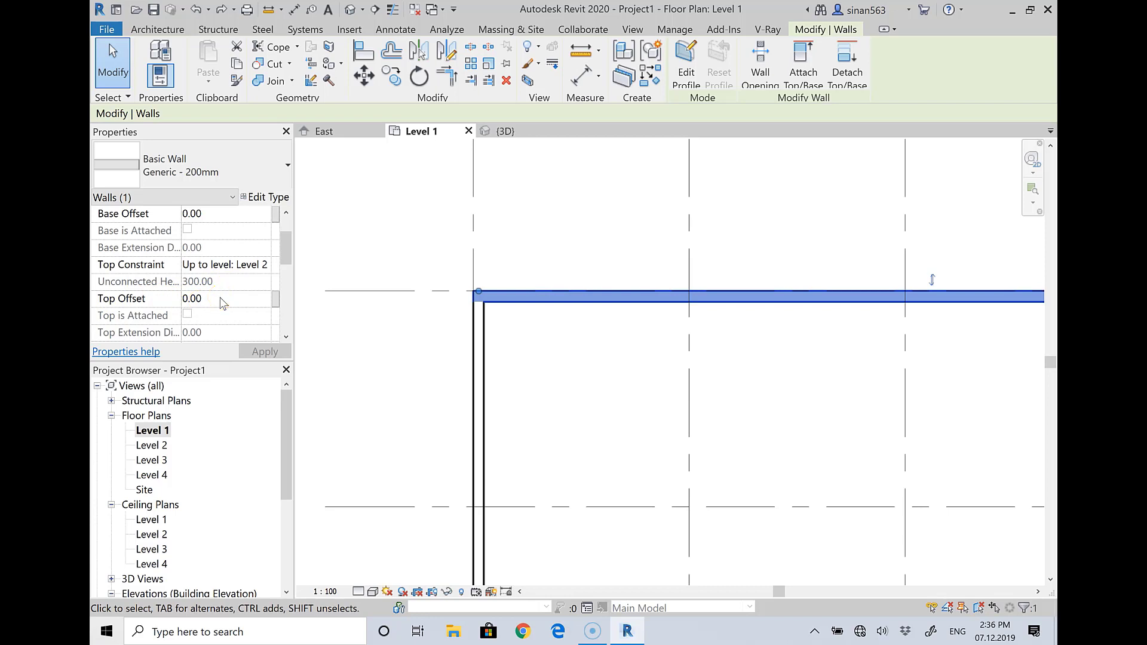
scroll(221, 303, "down", 1)
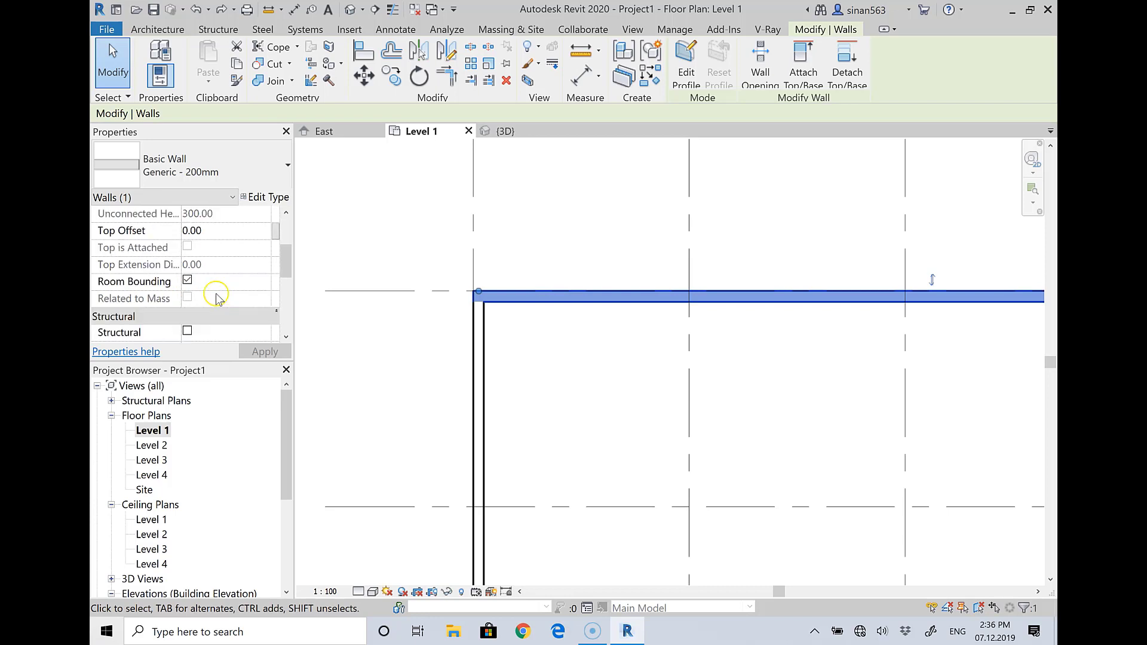
left_click(187, 281)
scroll(233, 292, "down", 1)
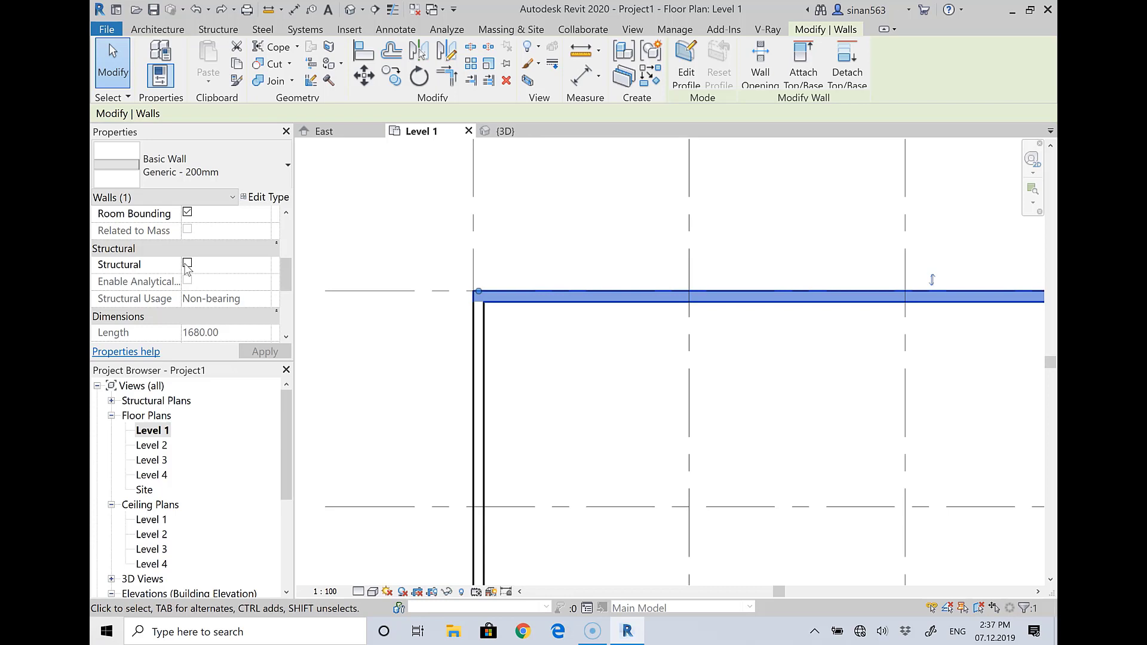
Toggle the top wall's Structural option on and back off, then open its Mark field.
left_click(191, 274)
left_click(188, 264)
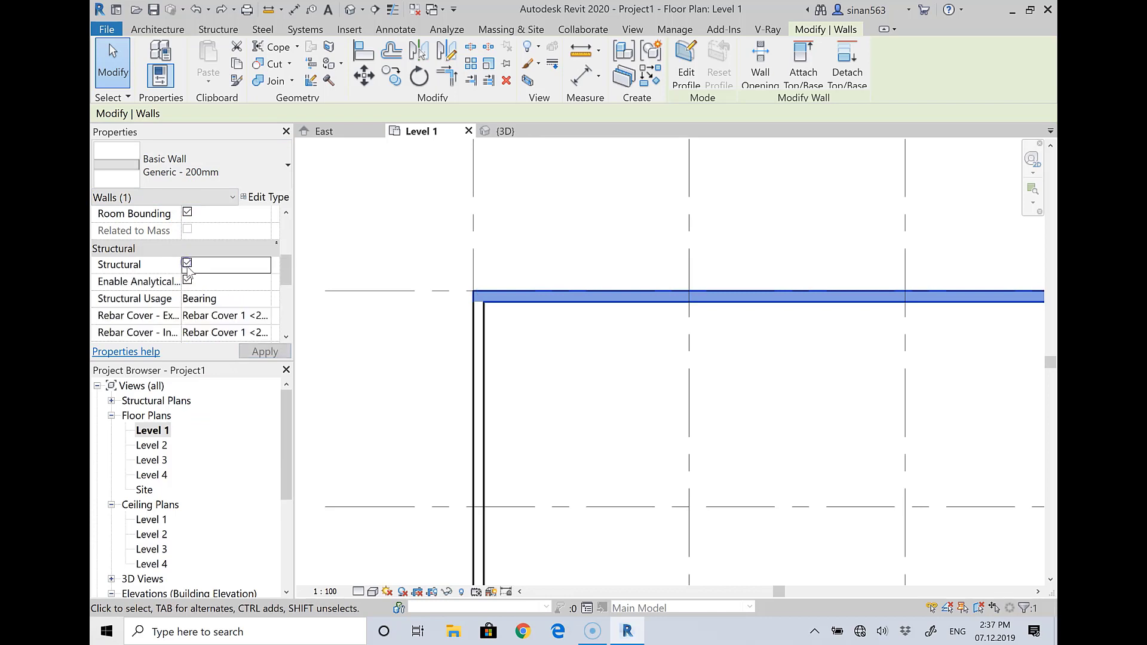
left_click(187, 265)
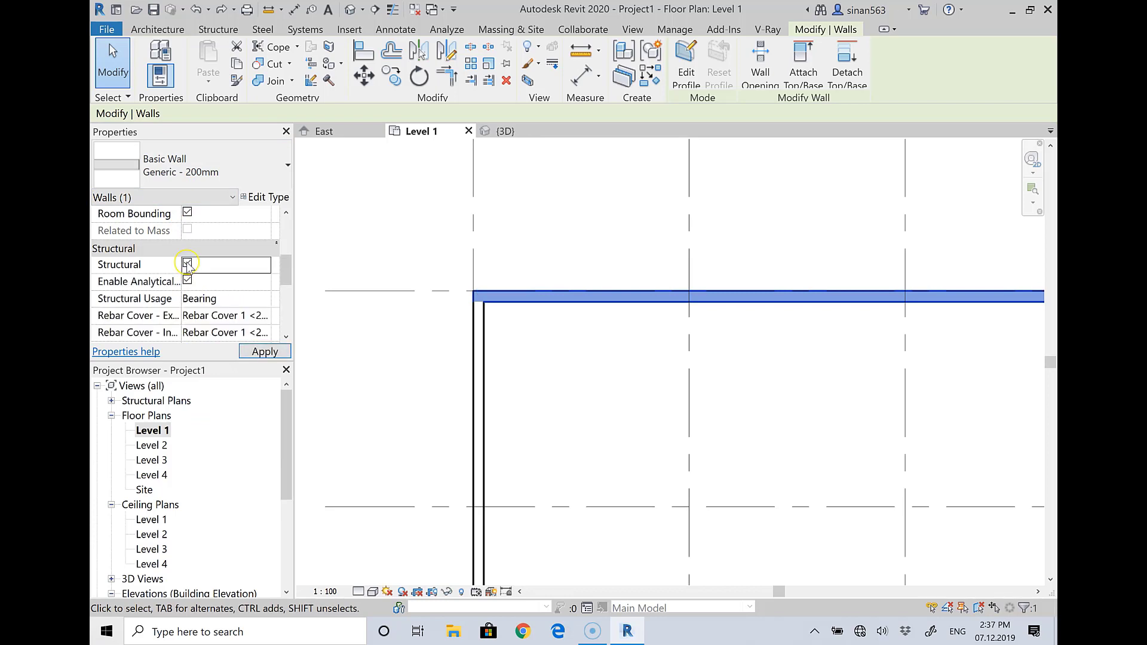
left_click(220, 272)
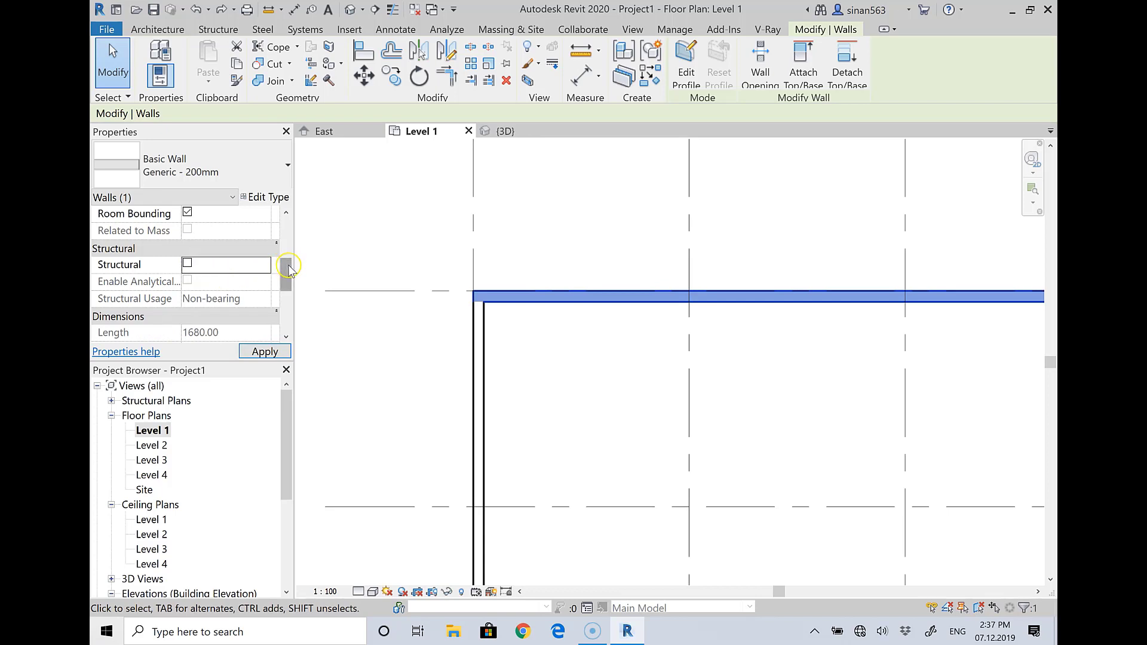
left_click_drag(287, 269, 288, 286)
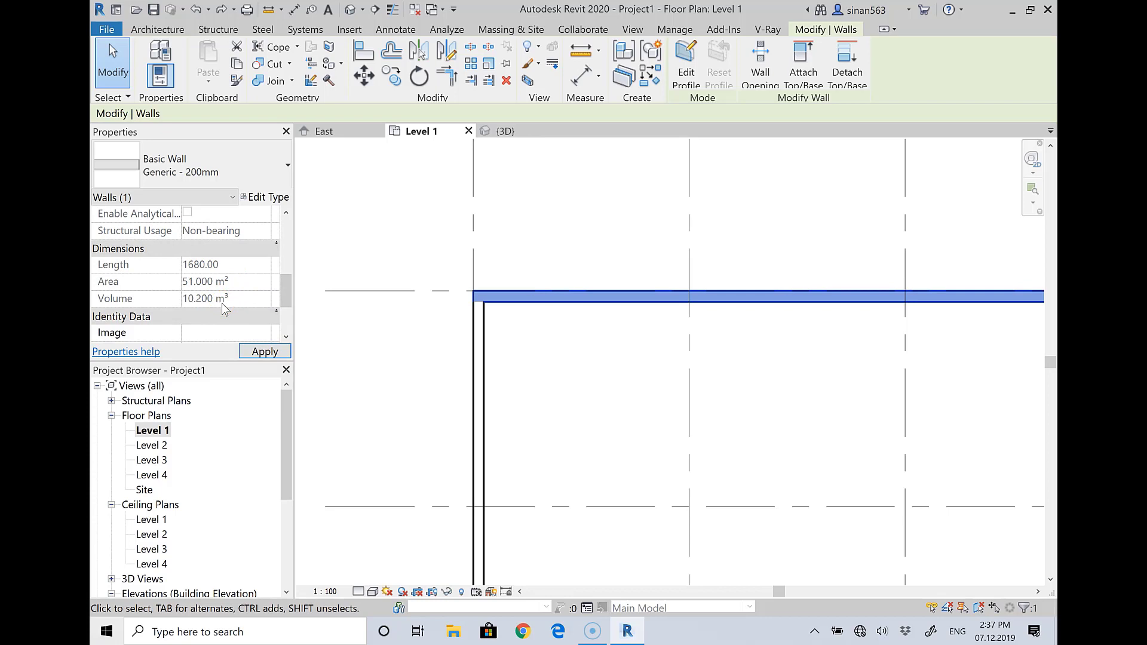
left_click(209, 293)
scroll(209, 290, "down", 2)
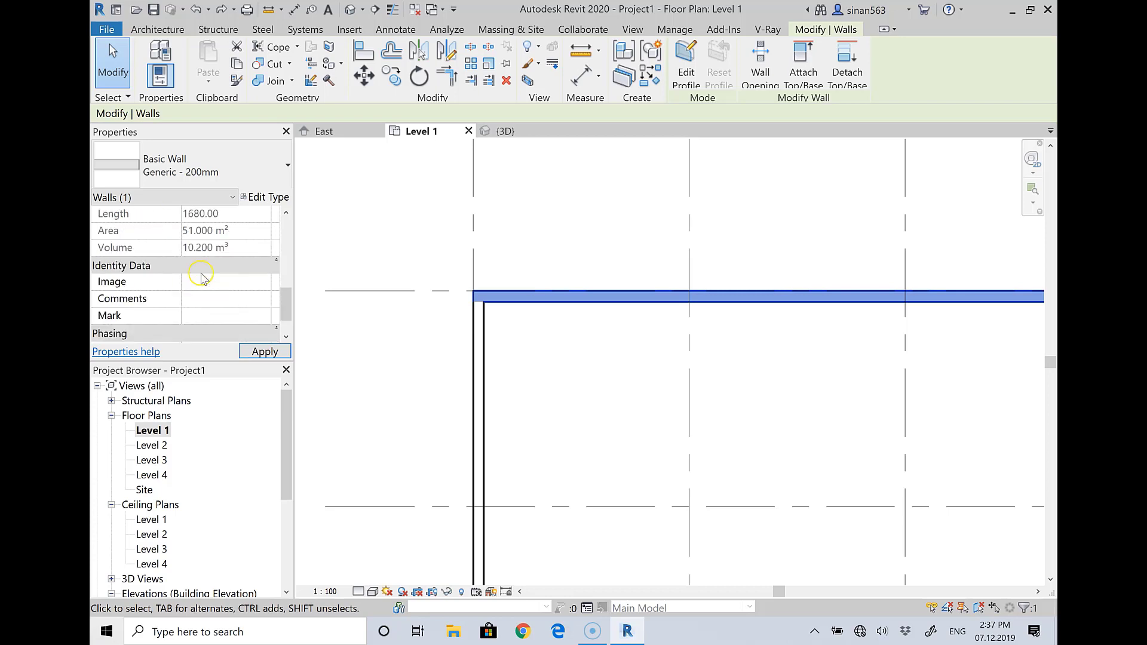
scroll(203, 284, "down", 2)
left_click(166, 266)
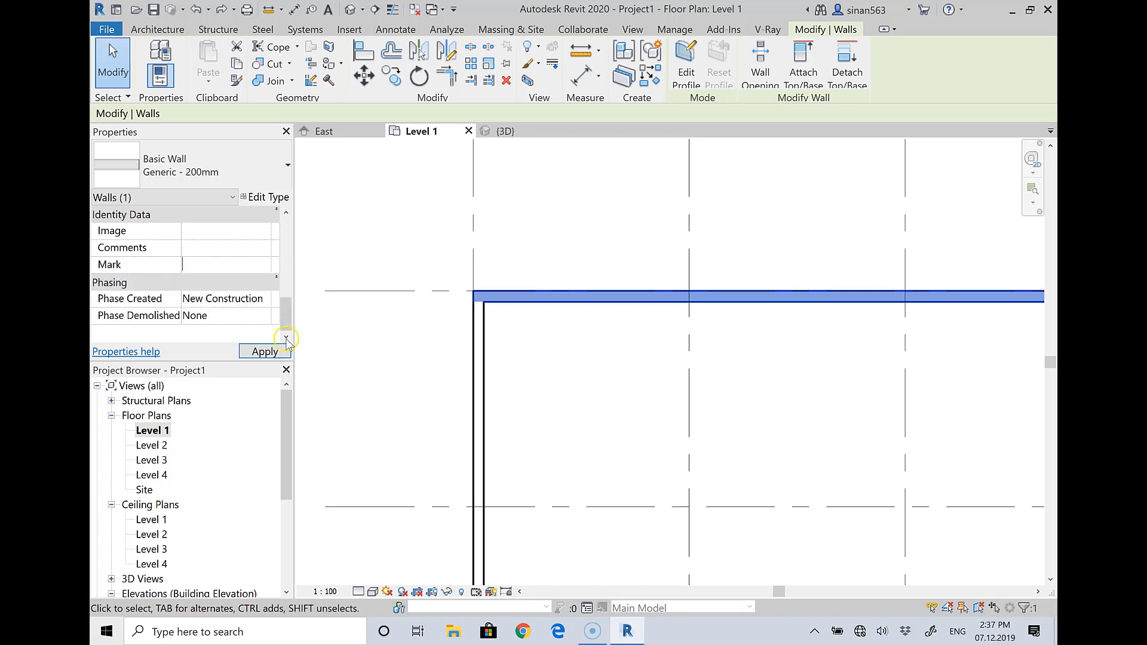
left_click(288, 314)
left_click_drag(288, 313, 285, 233)
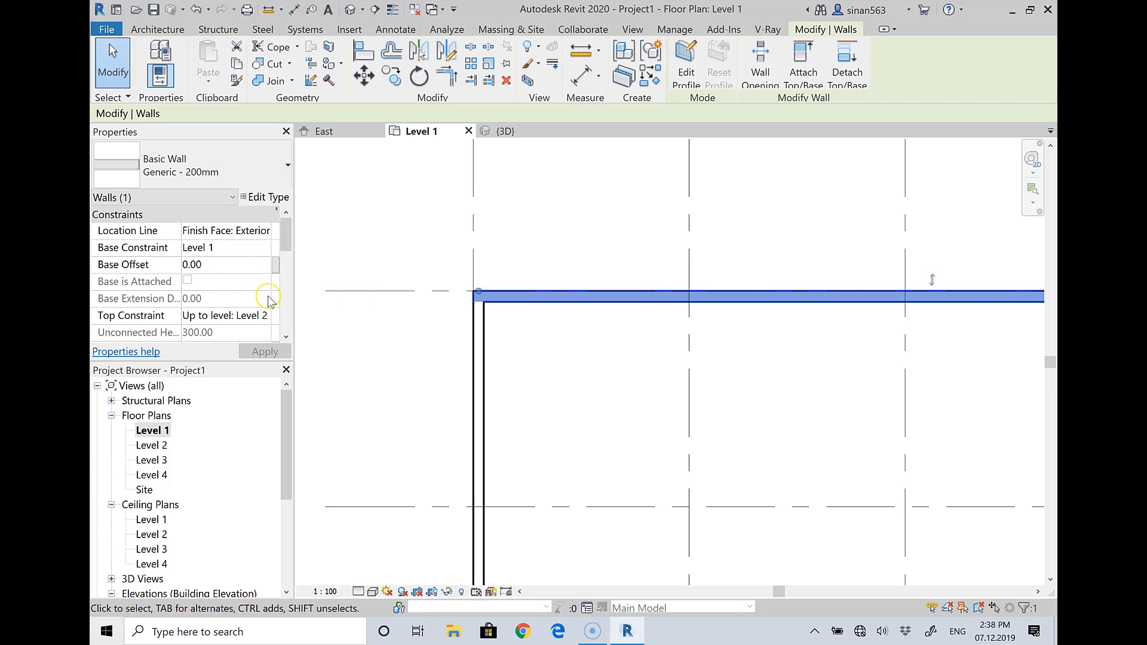
mouse_move(627, 297)
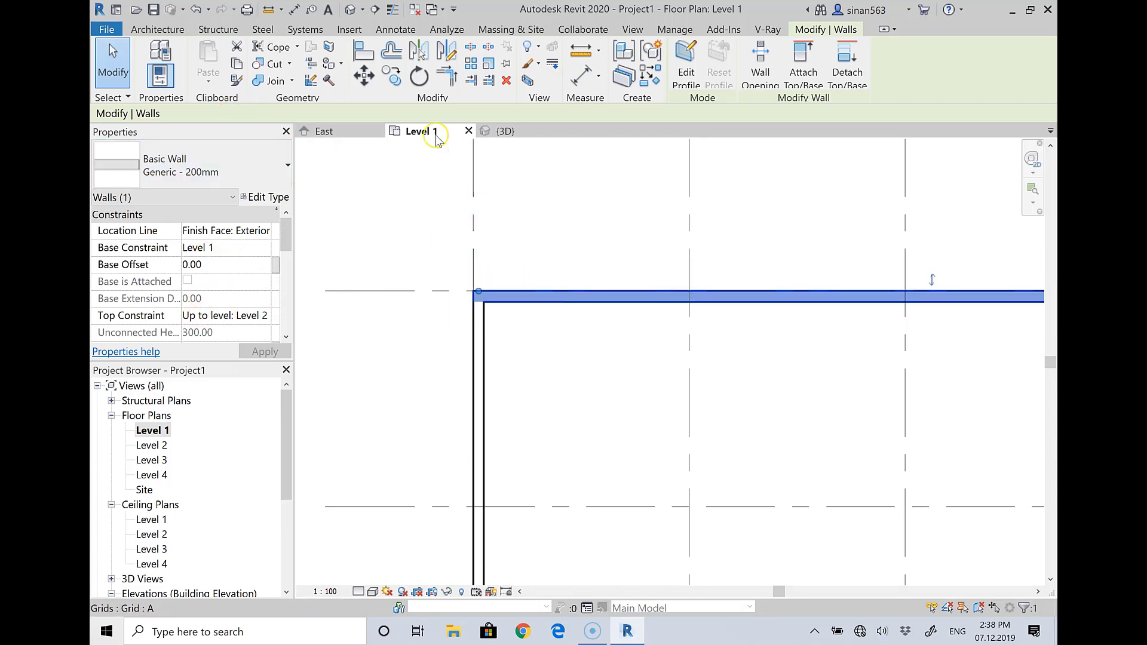
Deselect the top wall and start the Wall tool, cancelling the first trial point.
left_click(530, 212)
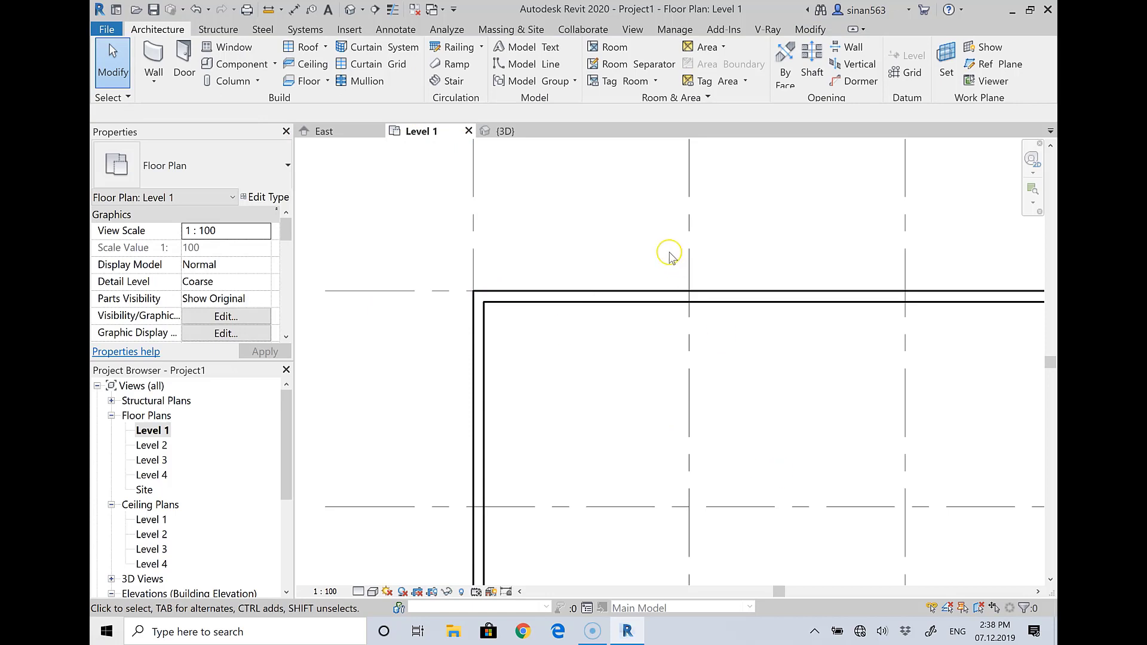
scroll(663, 254, "down", 3)
scroll(729, 367, "down", 1)
scroll(995, 526, "up", 2)
scroll(995, 526, "up", 1)
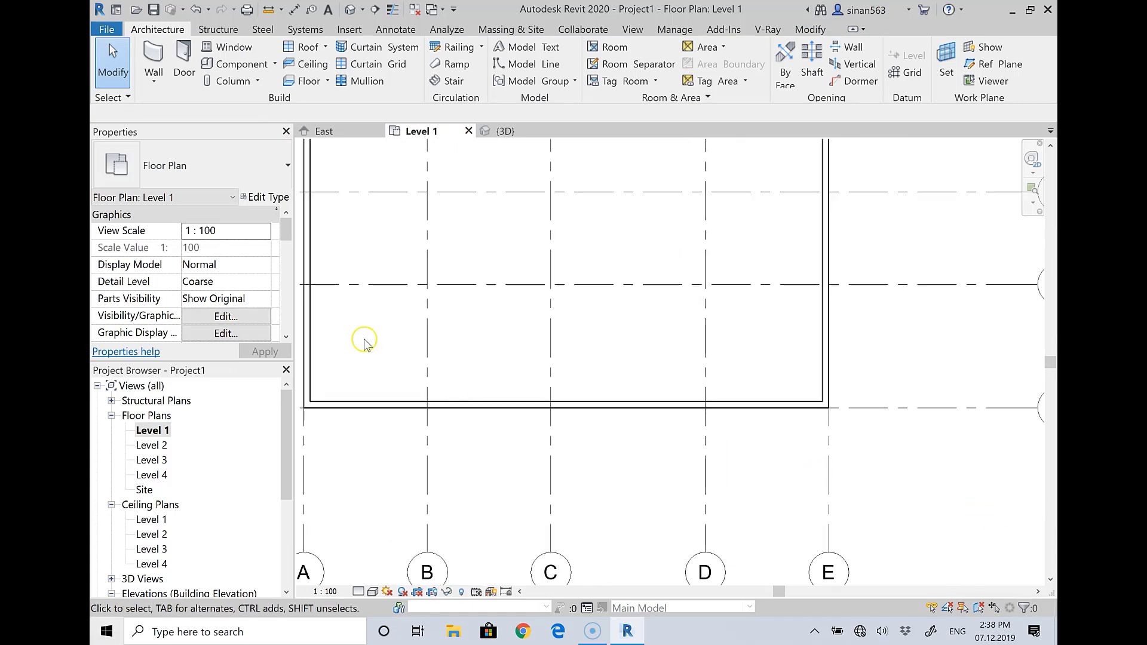
scroll(667, 302, "down", 3)
left_click(165, 61)
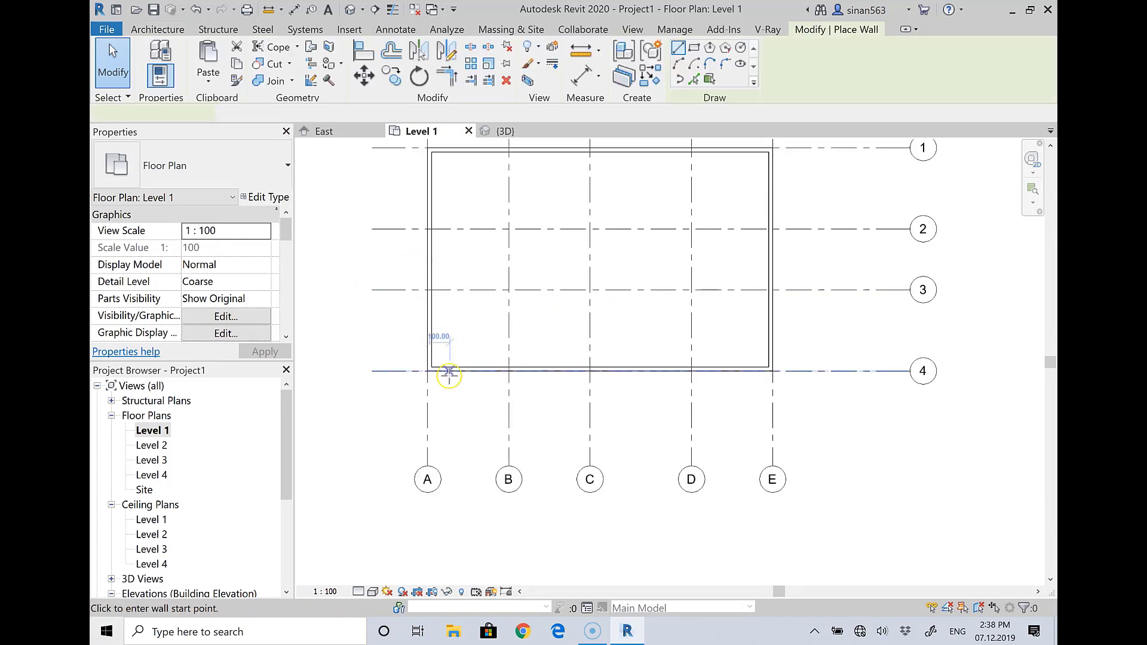
left_click(406, 413)
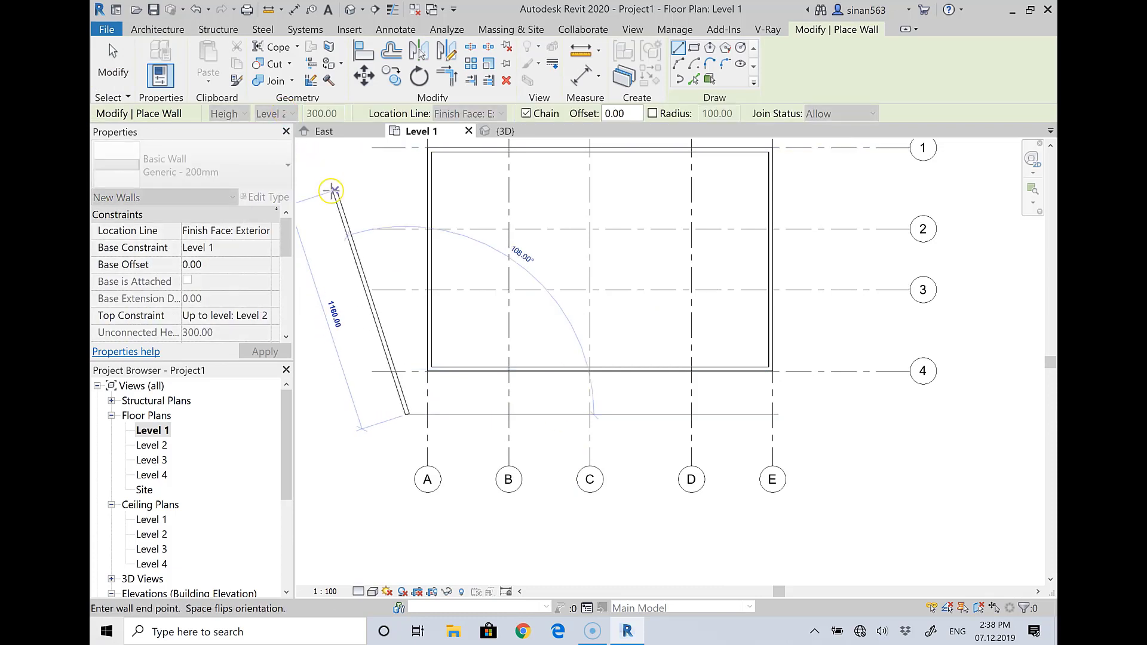
key("Escape")
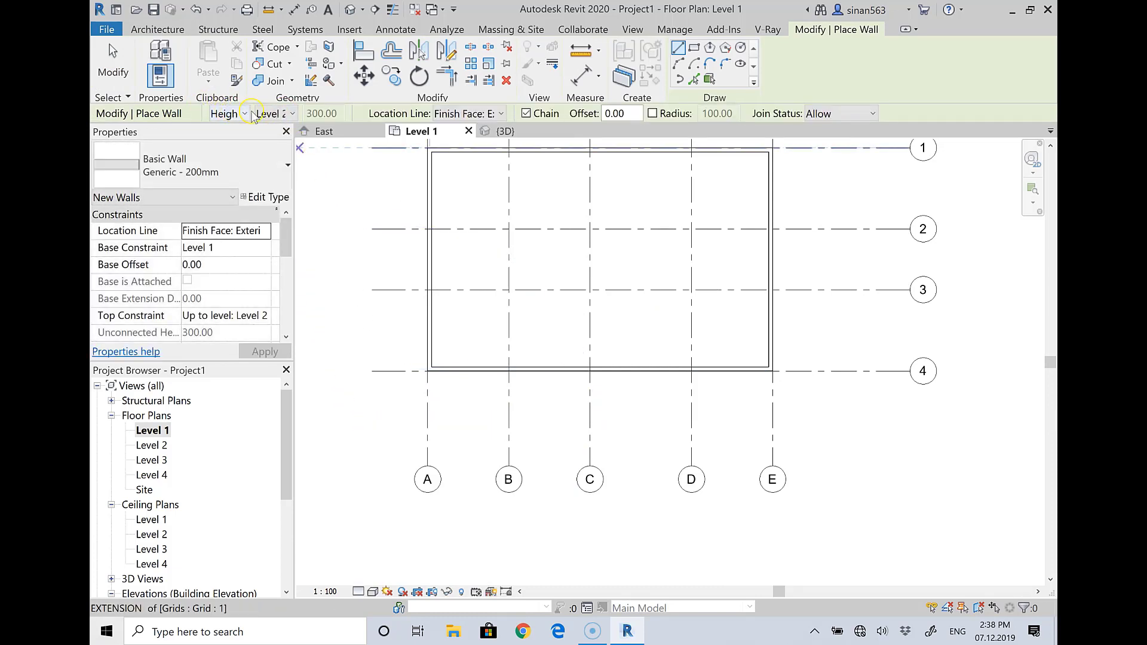
Set new walls to Unconnected with a height of 600.
left_click(279, 113)
left_click(279, 186)
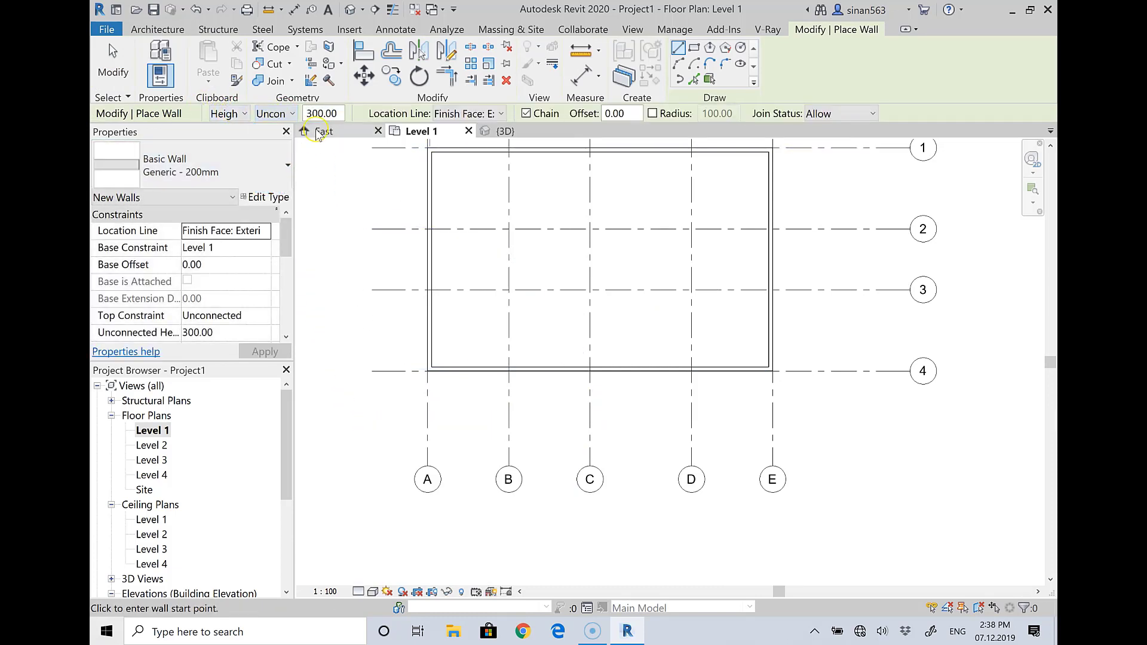
left_click_drag(317, 113, 302, 113)
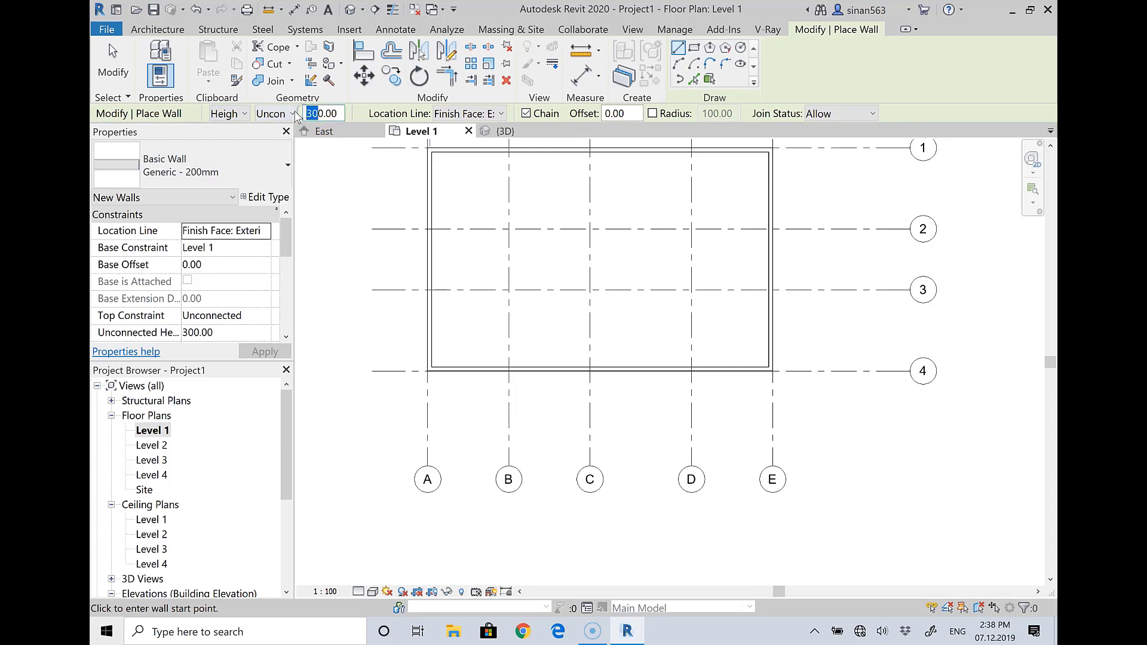
type("60")
key("Return")
Draw the freestanding wall below grid 4 and switch to the 3D view.
left_click(399, 411)
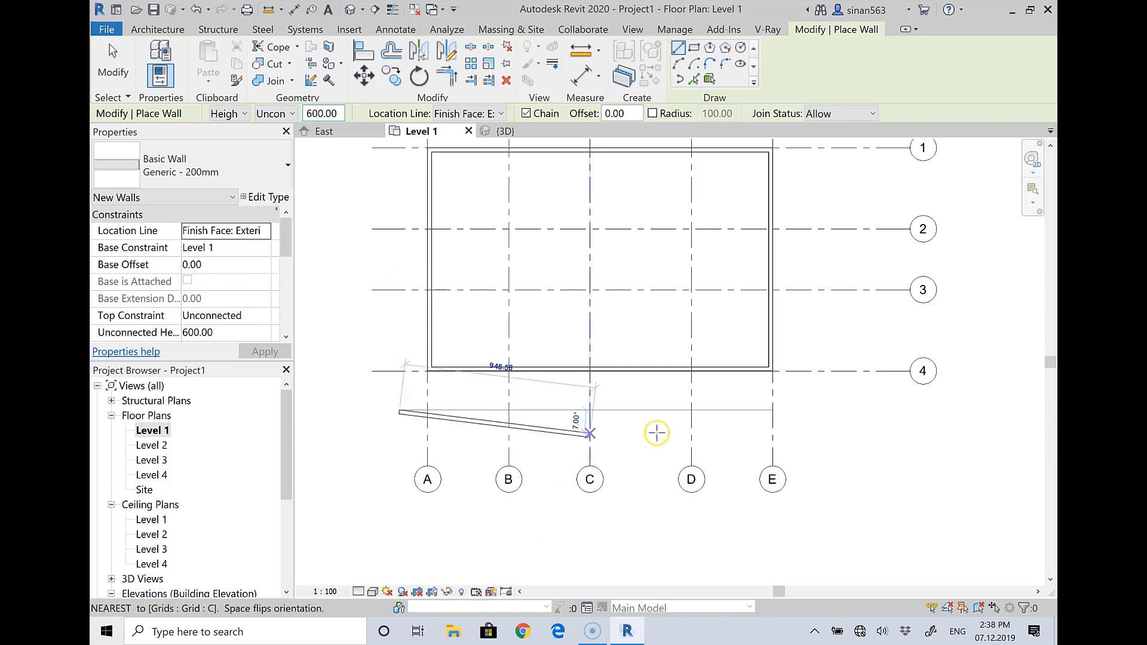
right_click(827, 411)
left_click(868, 416)
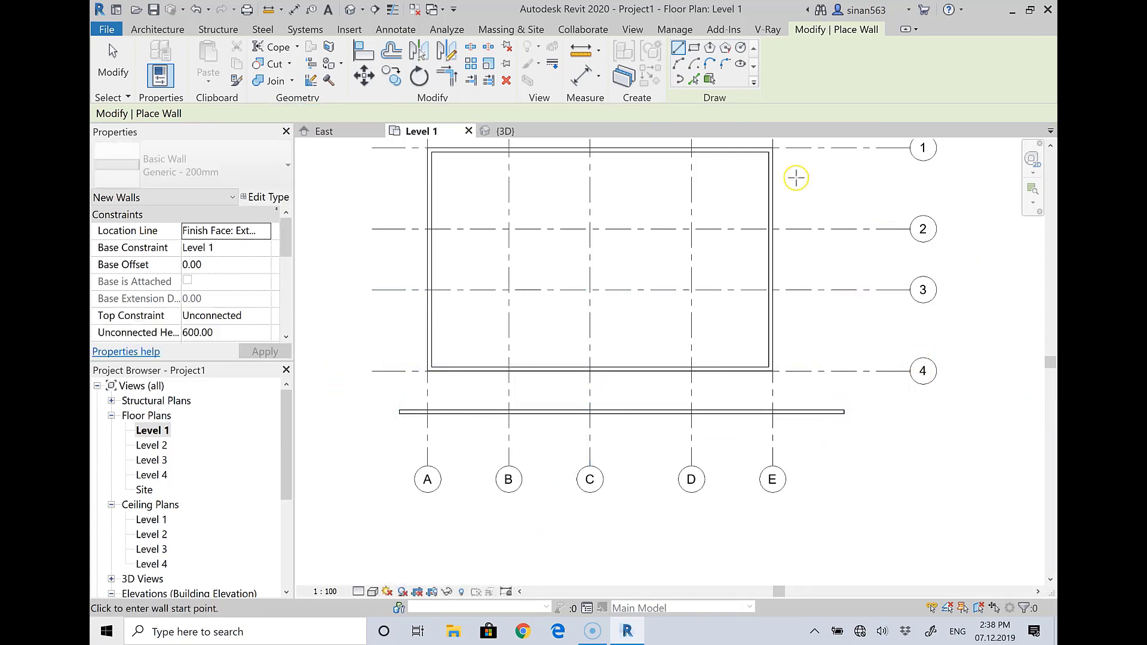
left_click(505, 131)
Select the freestanding wall in 3D, delete it, and return to the Level 1 plan.
key("Escape")
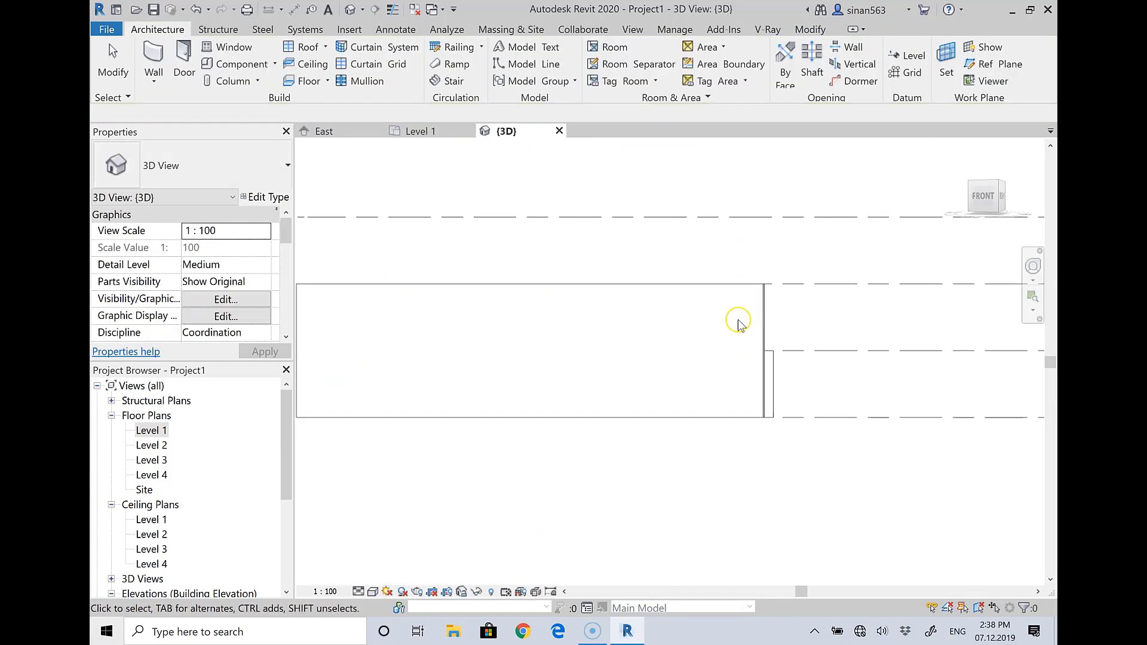
left_click_drag(964, 206, 755, 371)
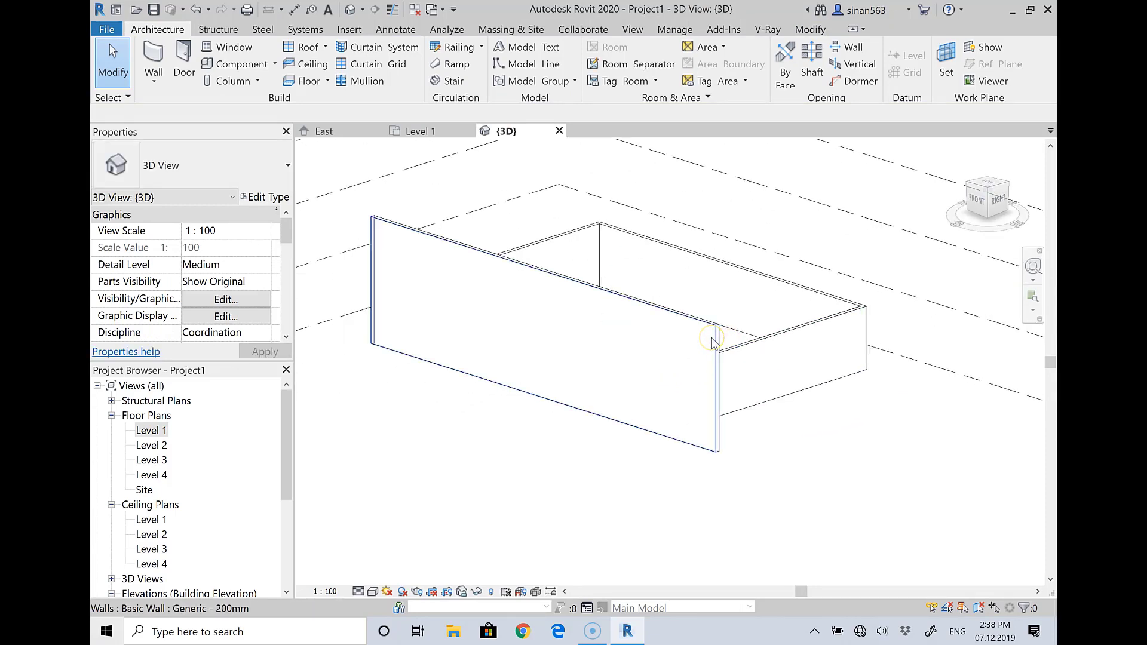
left_click(713, 342)
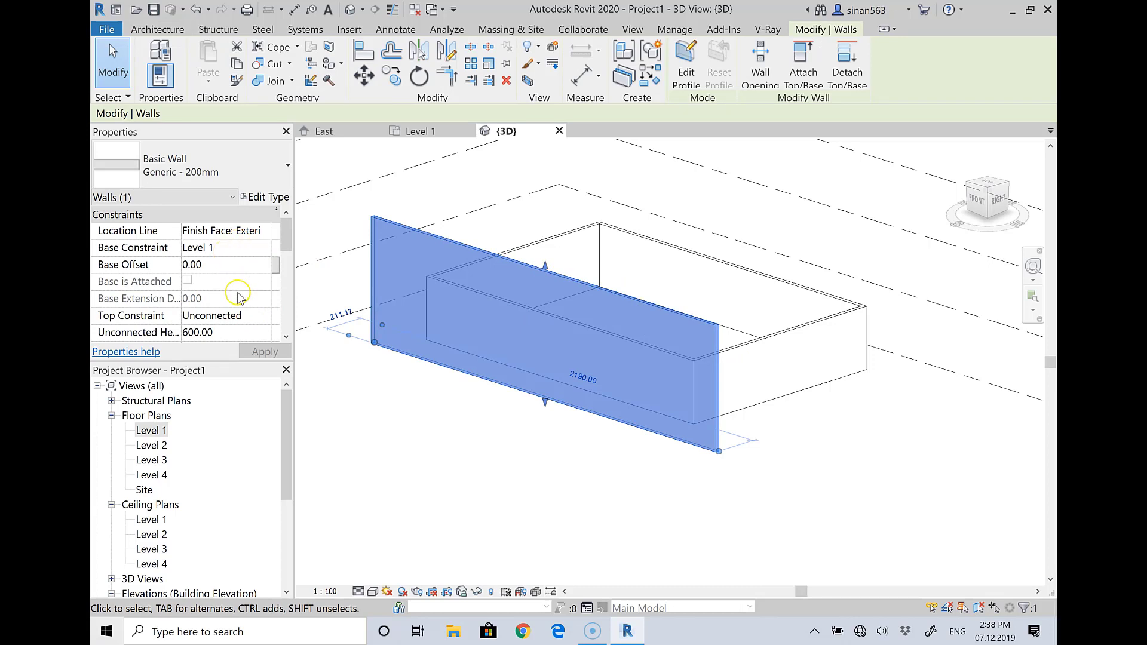
left_click(257, 315)
left_click(262, 316)
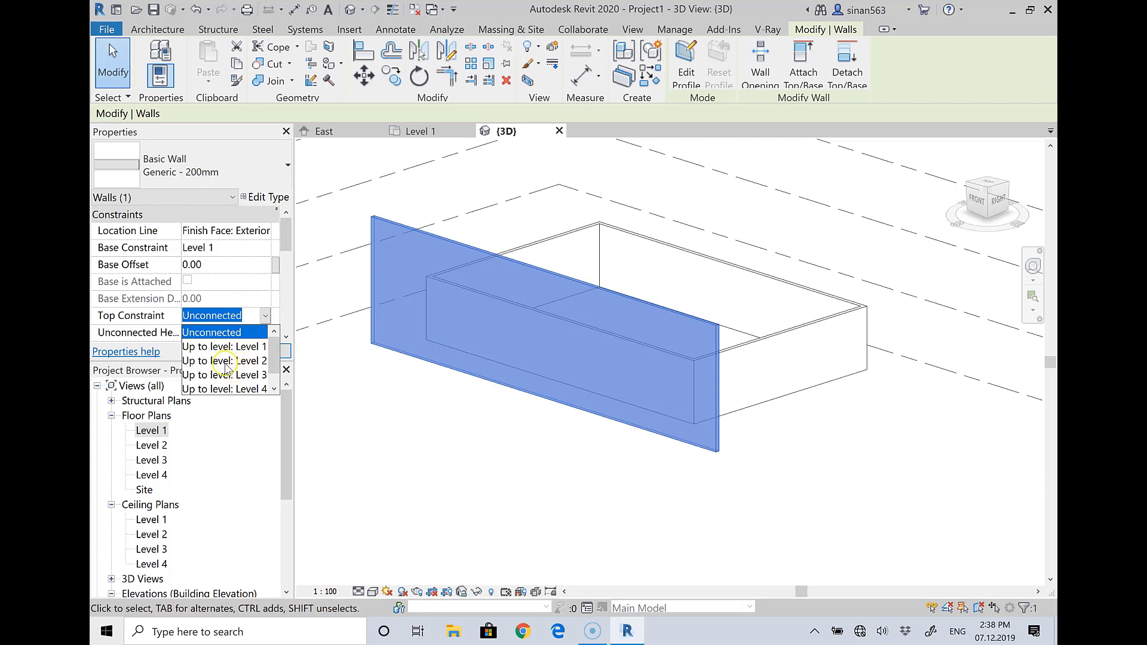
left_click(230, 361)
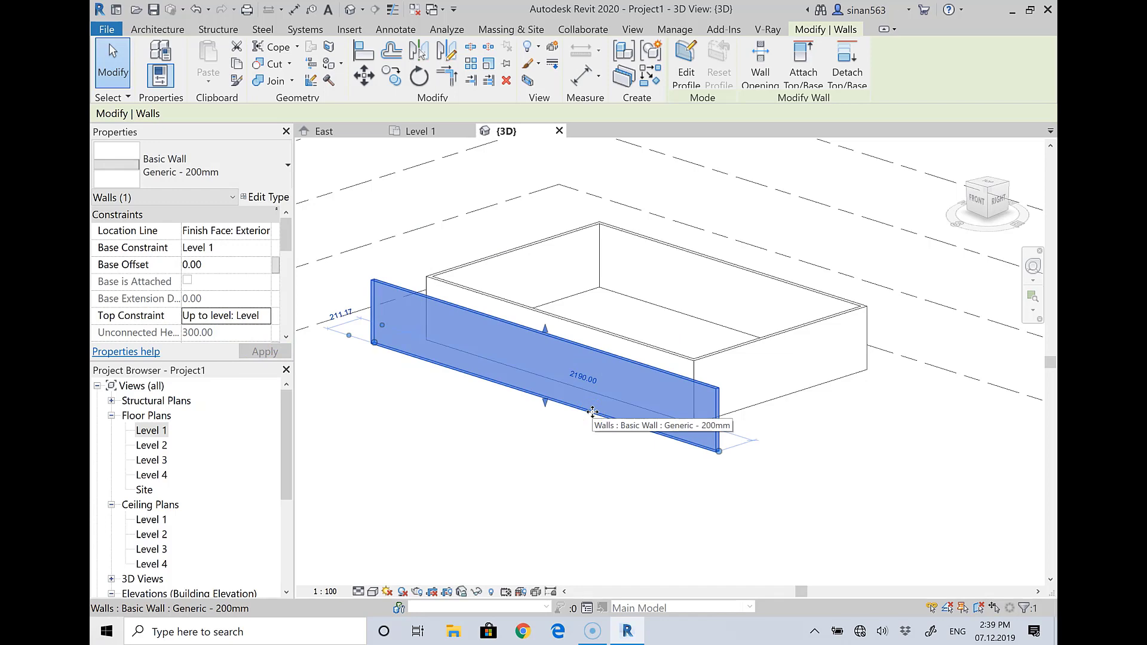
key("Delete")
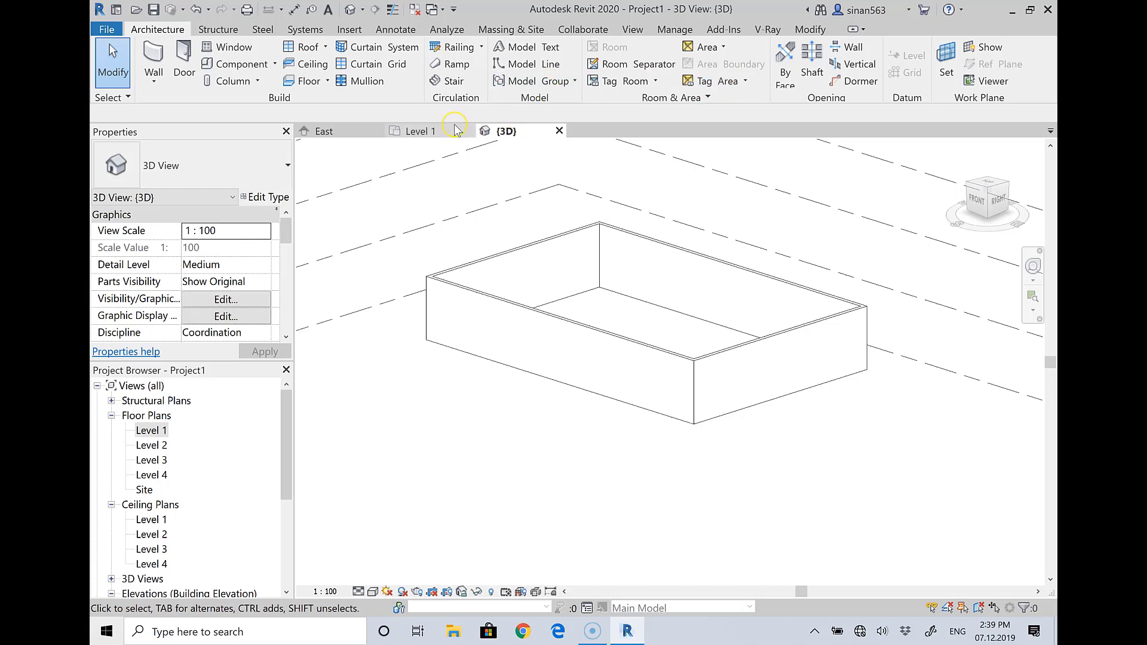
left_click(456, 129)
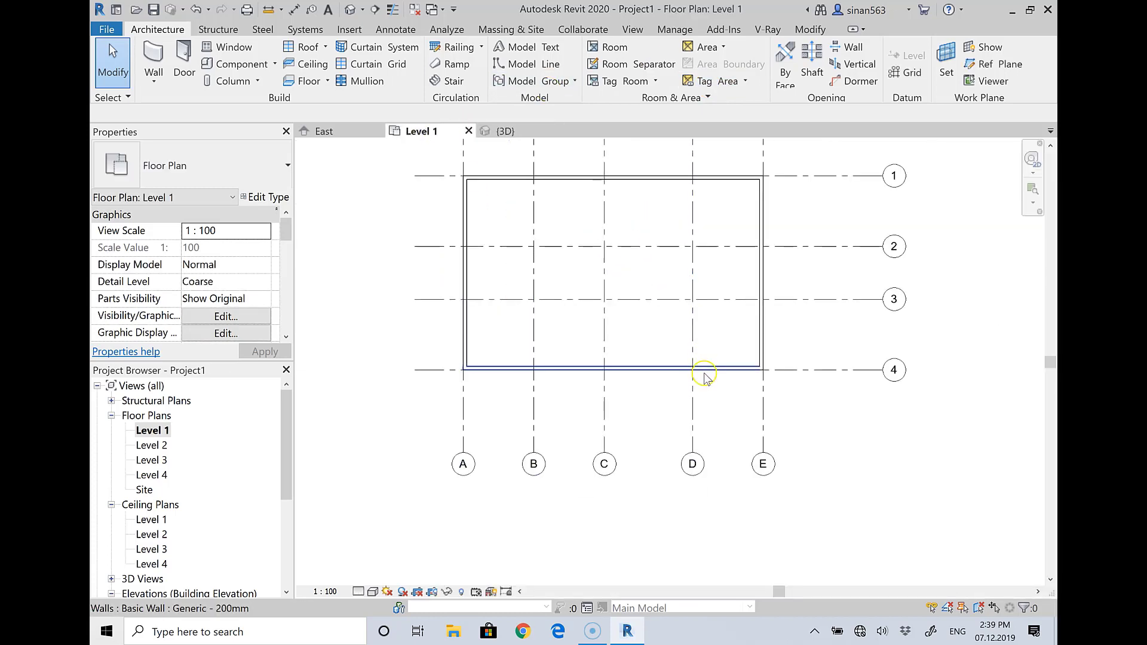
Select the top wall and open Type Properties for Basic Wall Generic - 200mm.
scroll(576, 148, "up", 2)
left_click(577, 188)
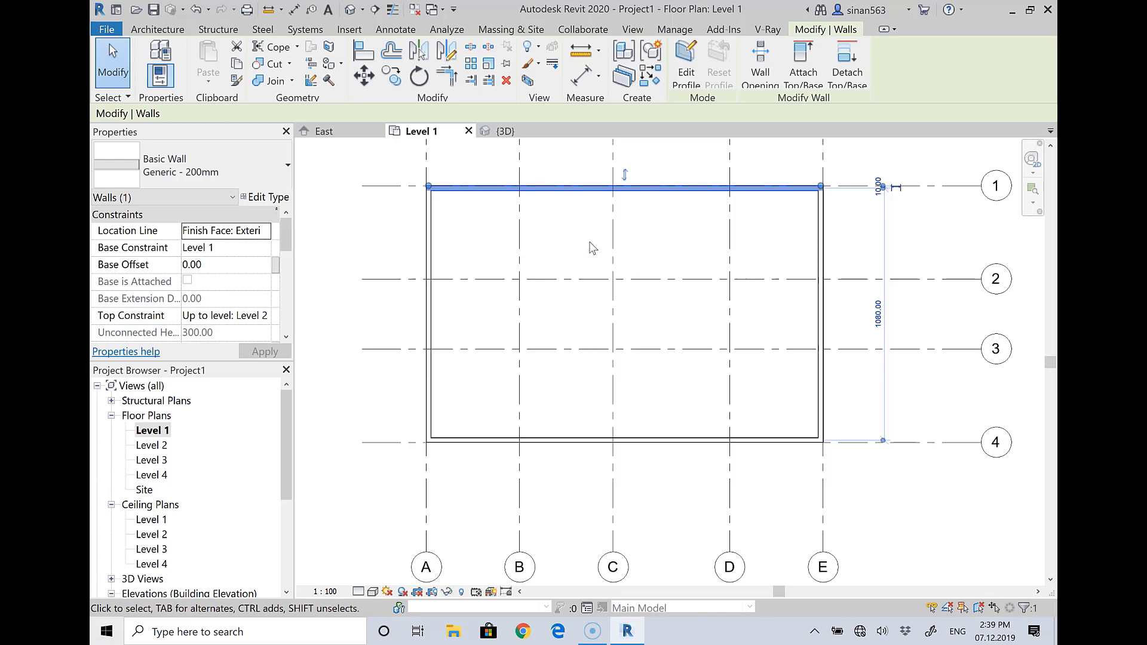
left_click(258, 199)
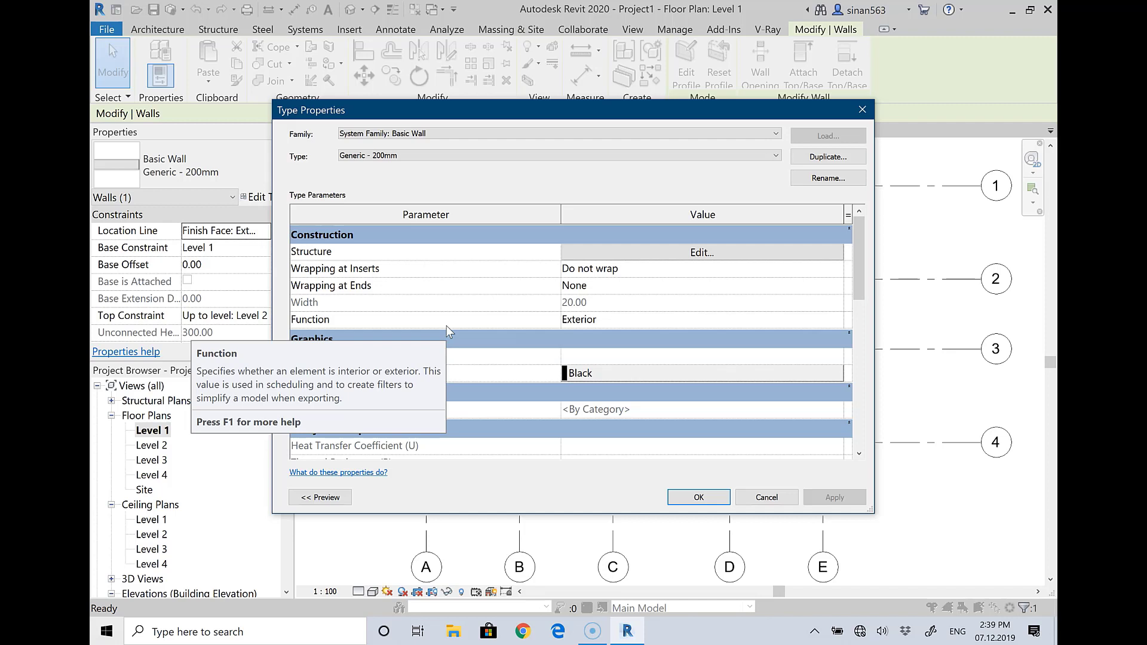
Duplicate the Generic - 200mm wall type as a new type named 'Brick 24cm'.
left_click(472, 179)
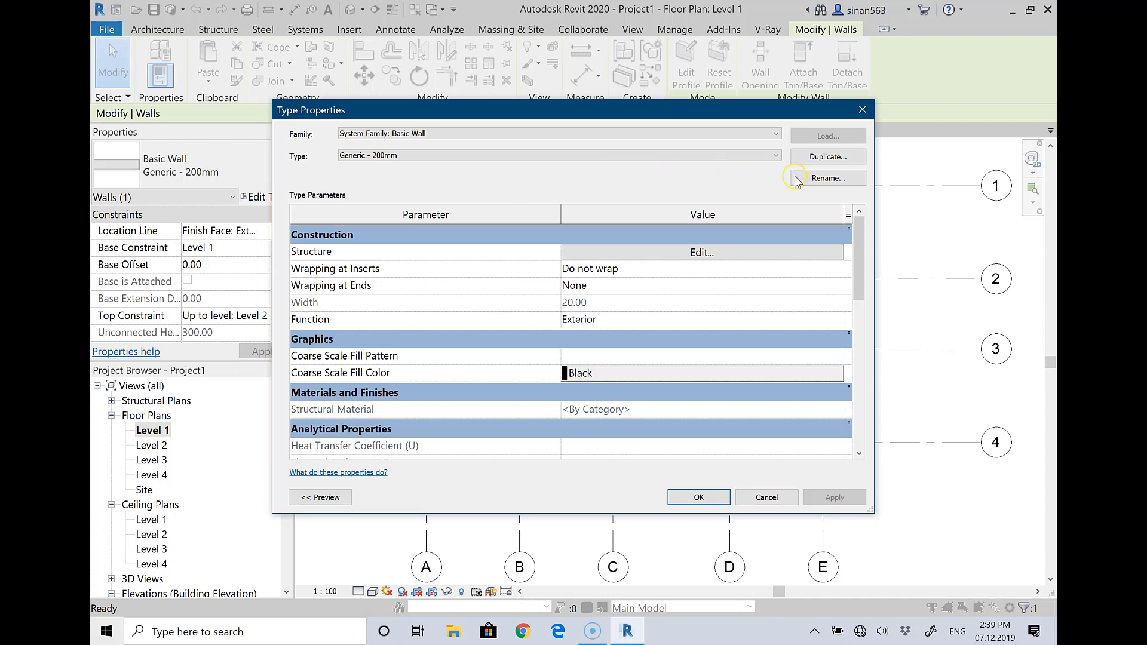
left_click(831, 158)
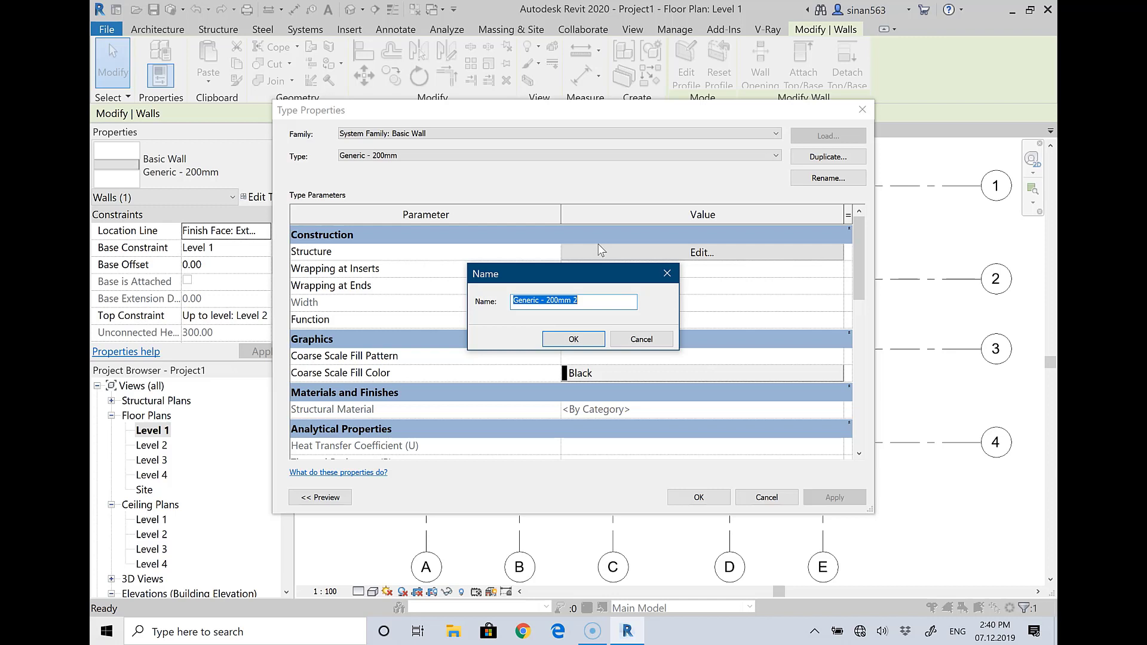
type("Brick ")
type("24cm")
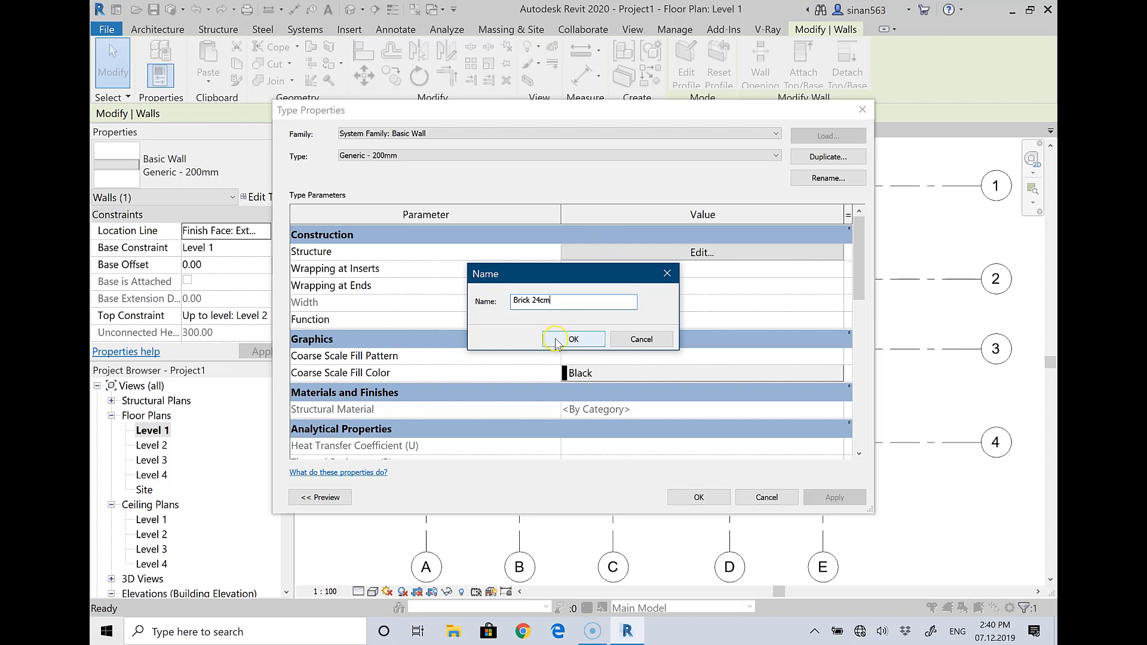
left_click(568, 342)
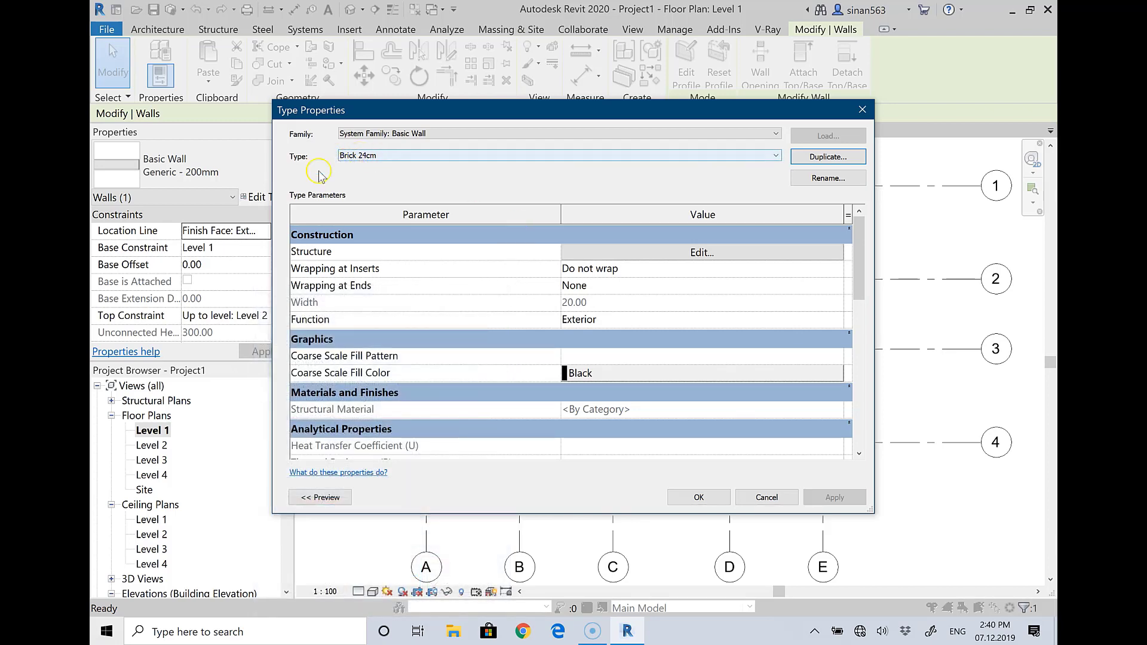
Keep the Basic Wall family and open Edit Assembly for the Brick 24cm structure.
left_click(402, 134)
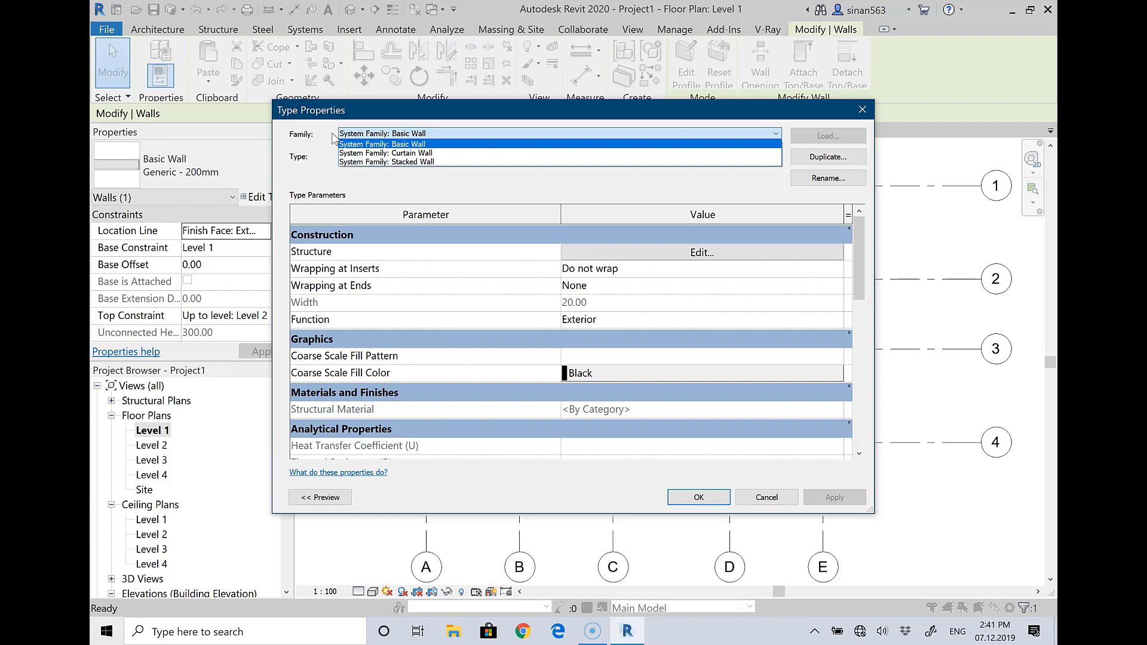
left_click(328, 136)
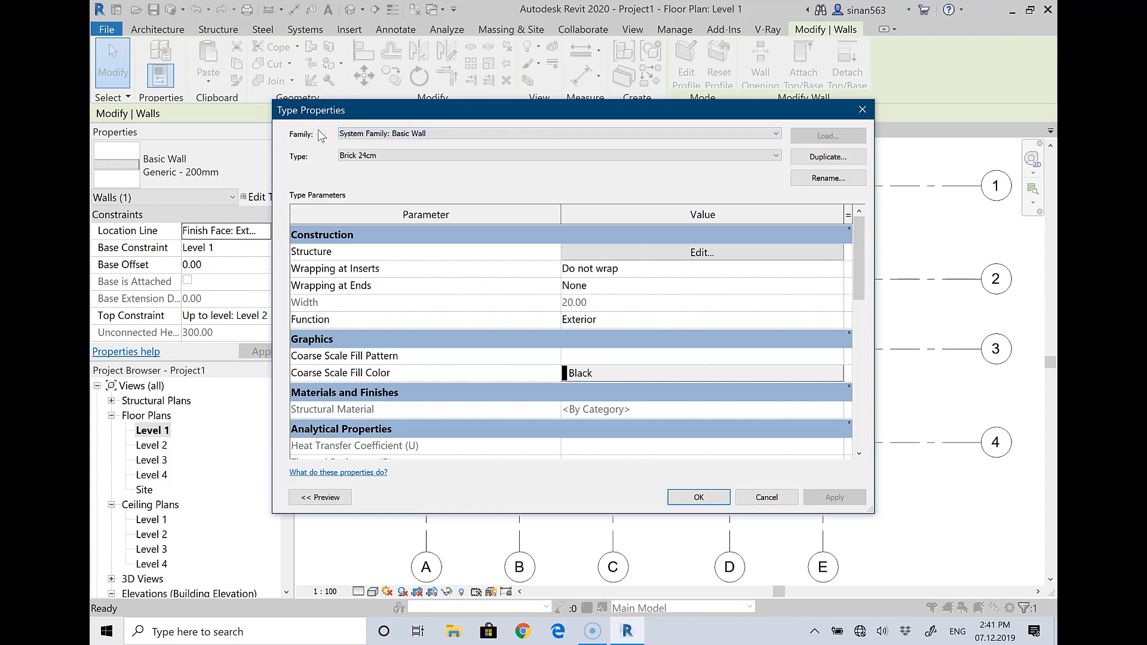
left_click(371, 149)
left_click(613, 245)
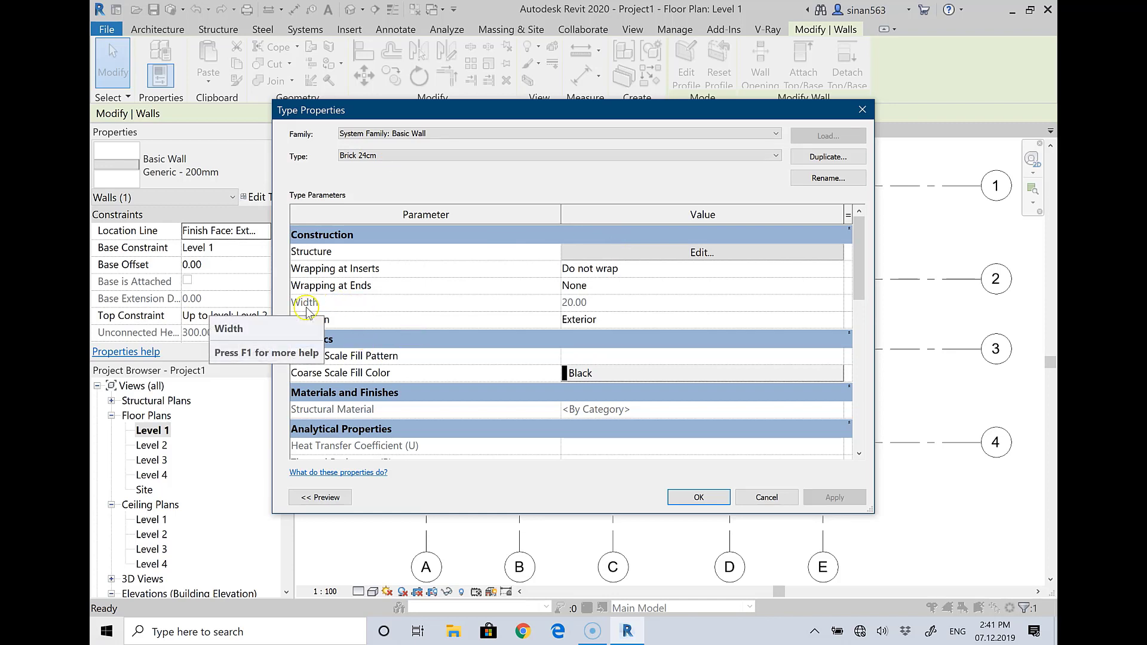
left_click(554, 311)
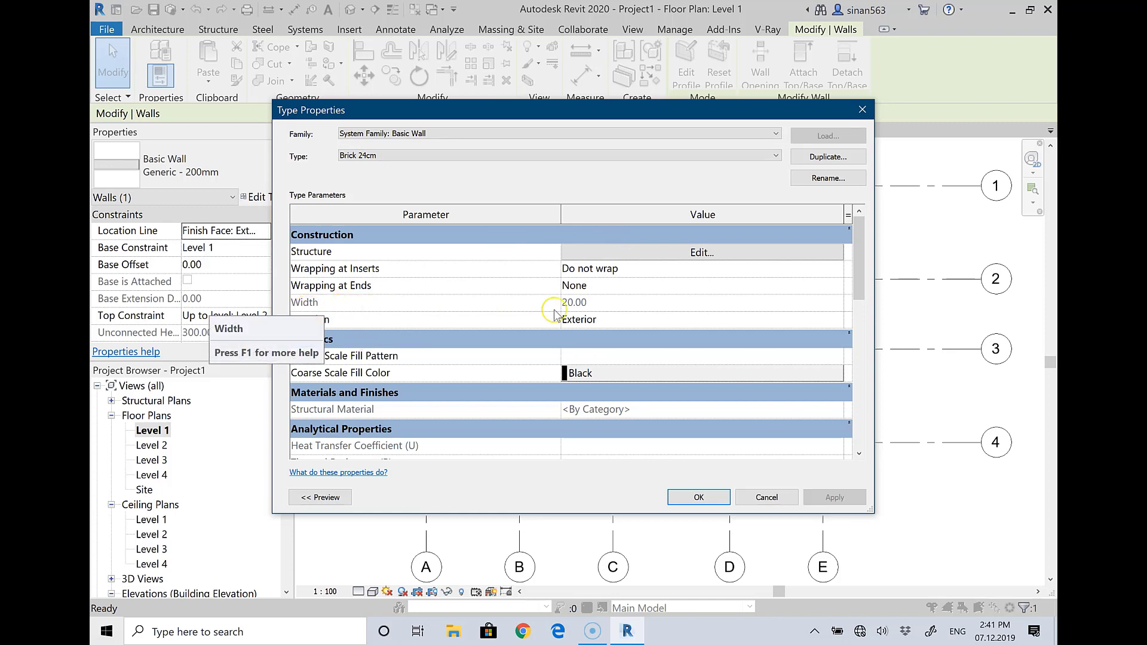
left_click(598, 304)
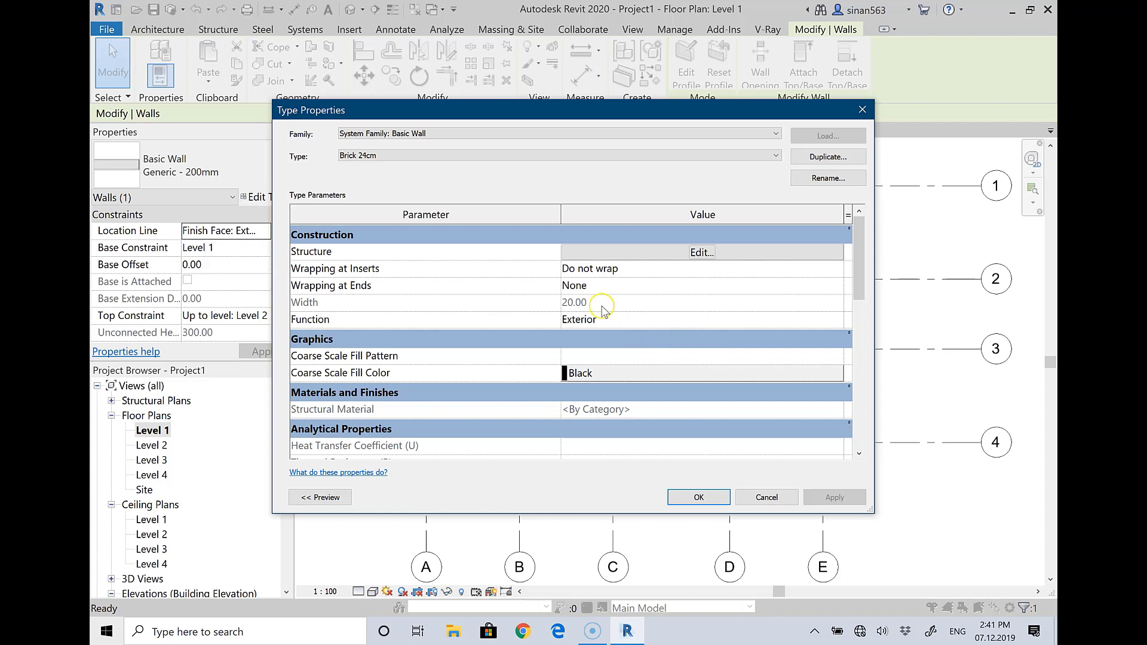
left_click(704, 252)
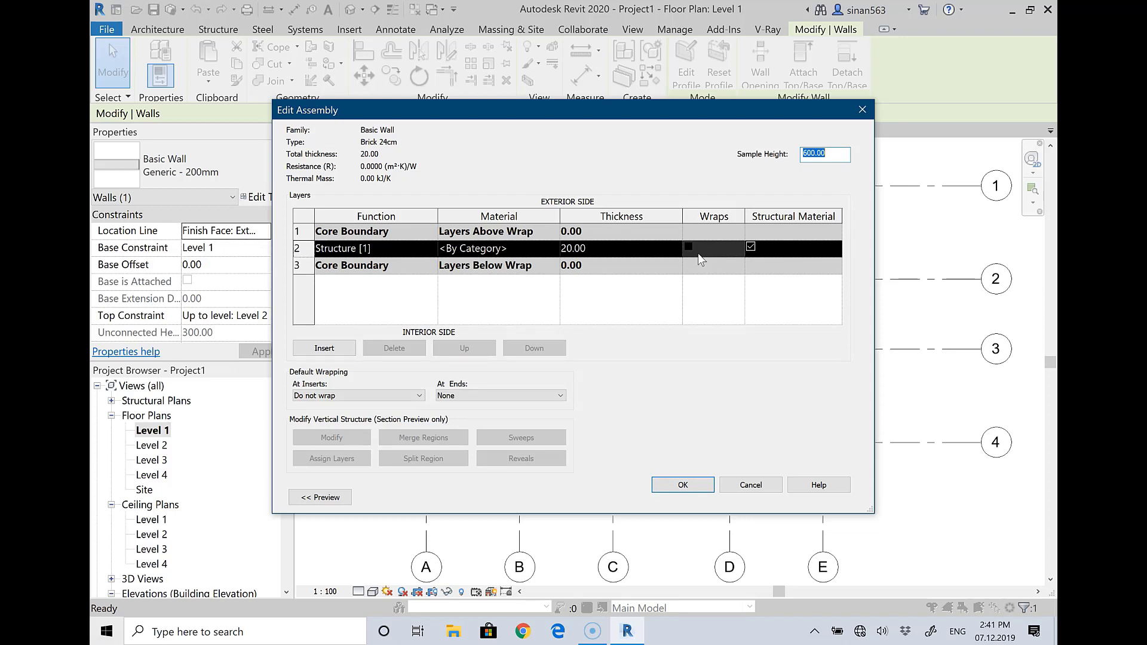
Change the Structure [1] layer thickness from 20.00 to 24.00.
left_click(604, 248)
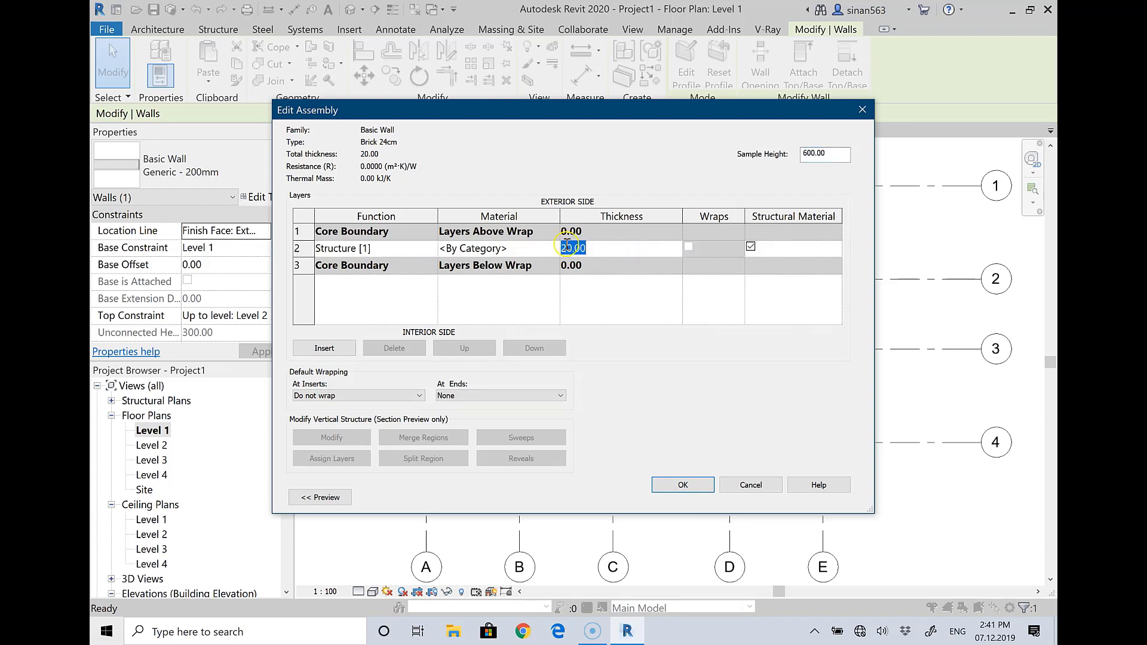
left_click_drag(566, 248, 573, 248)
type("4")
left_click(629, 289)
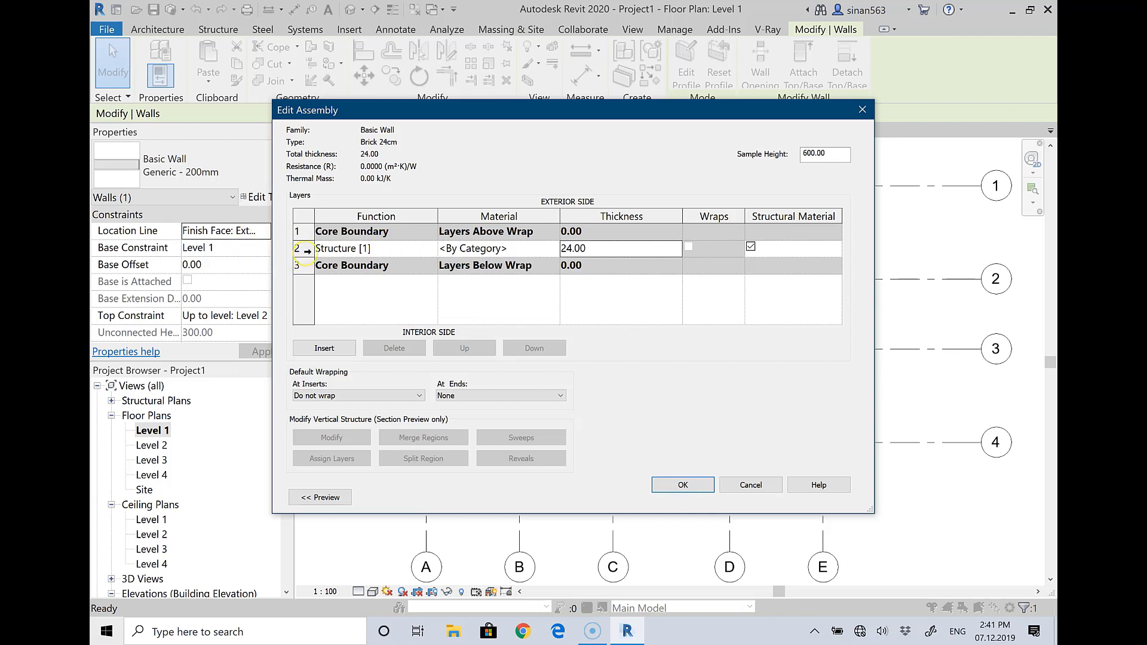
Open the Material Browser from the structure layer's Material cell.
left_click(339, 258)
left_click(491, 254)
left_click(502, 249)
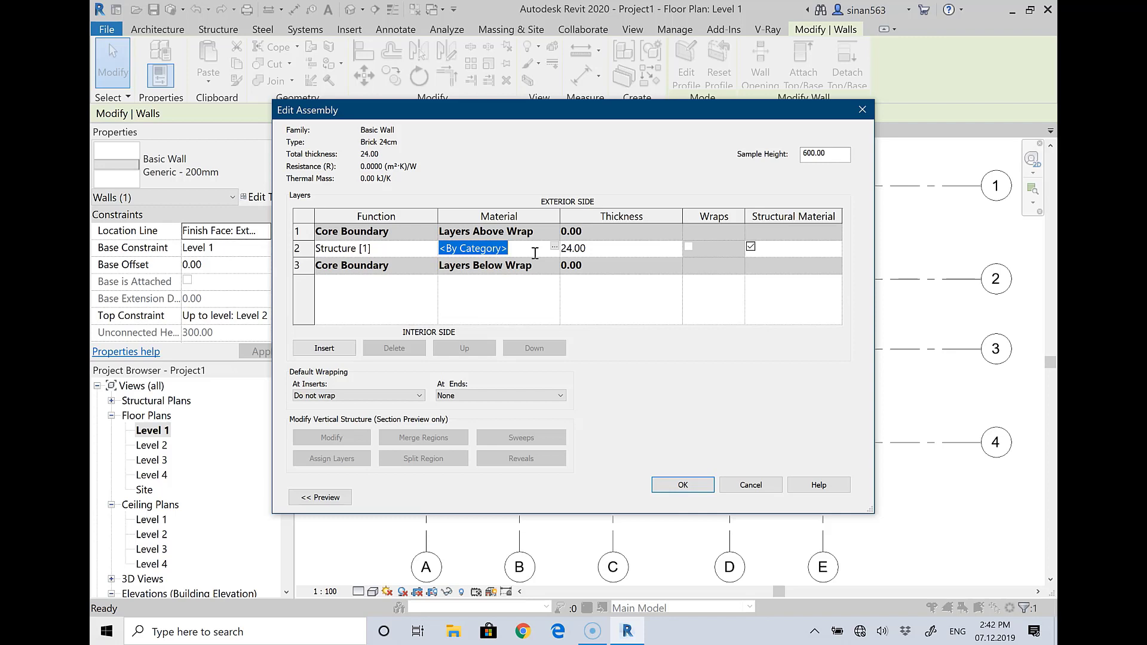
left_click(555, 248)
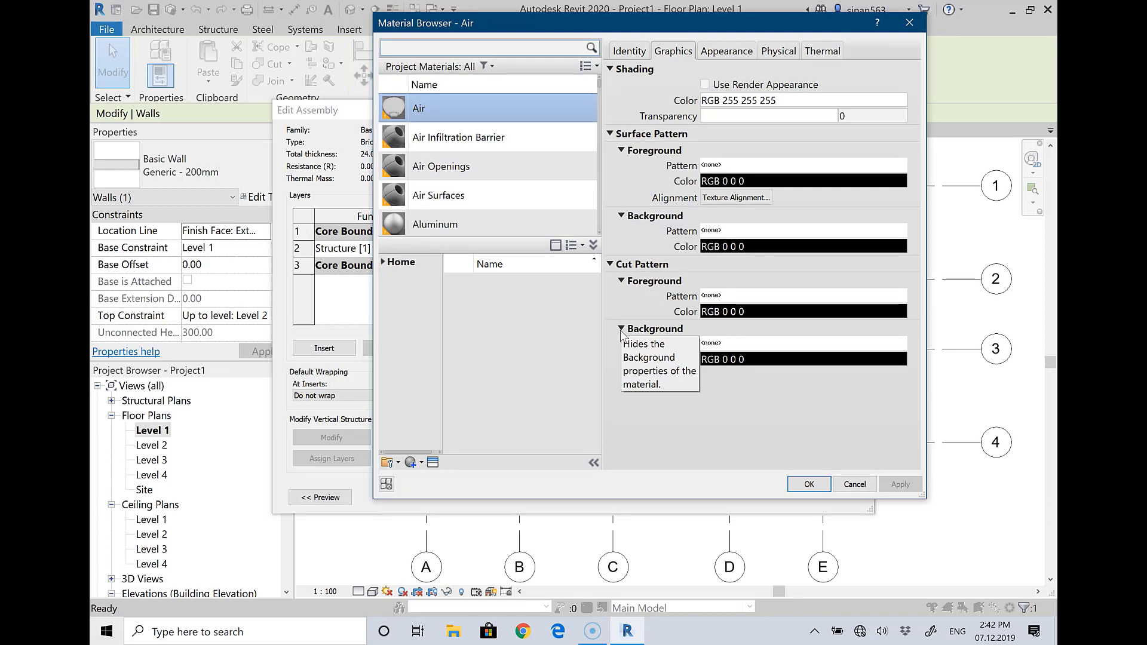
Search 'brick' in the Material Browser and assign Brick, Common to the structure layer.
left_click(855, 484)
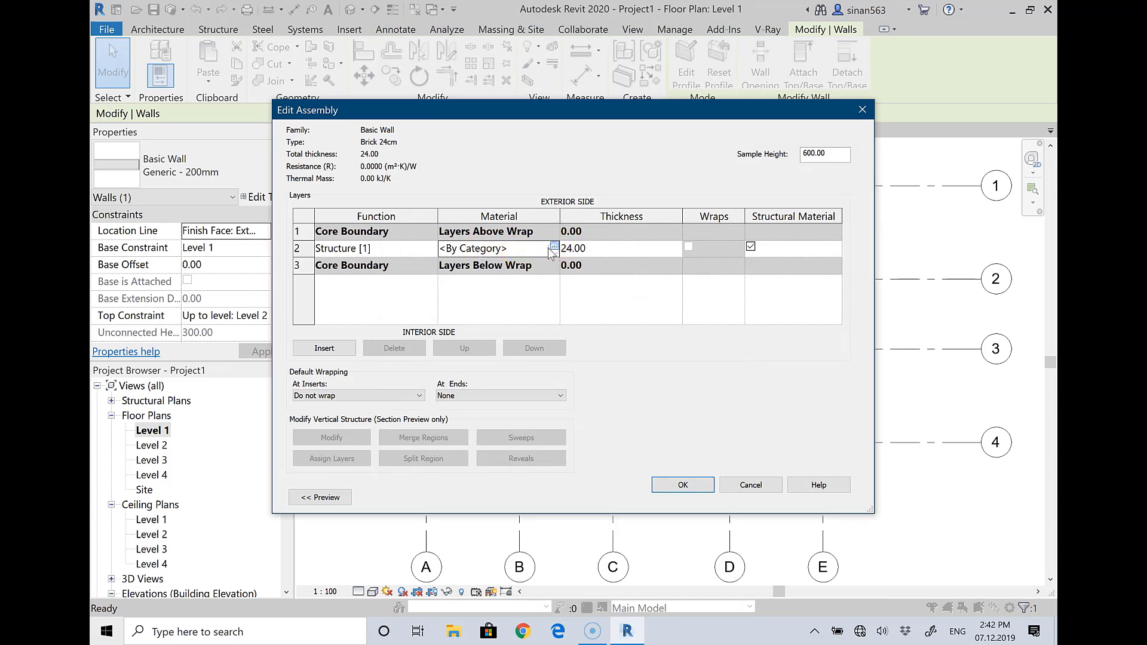
left_click(547, 247)
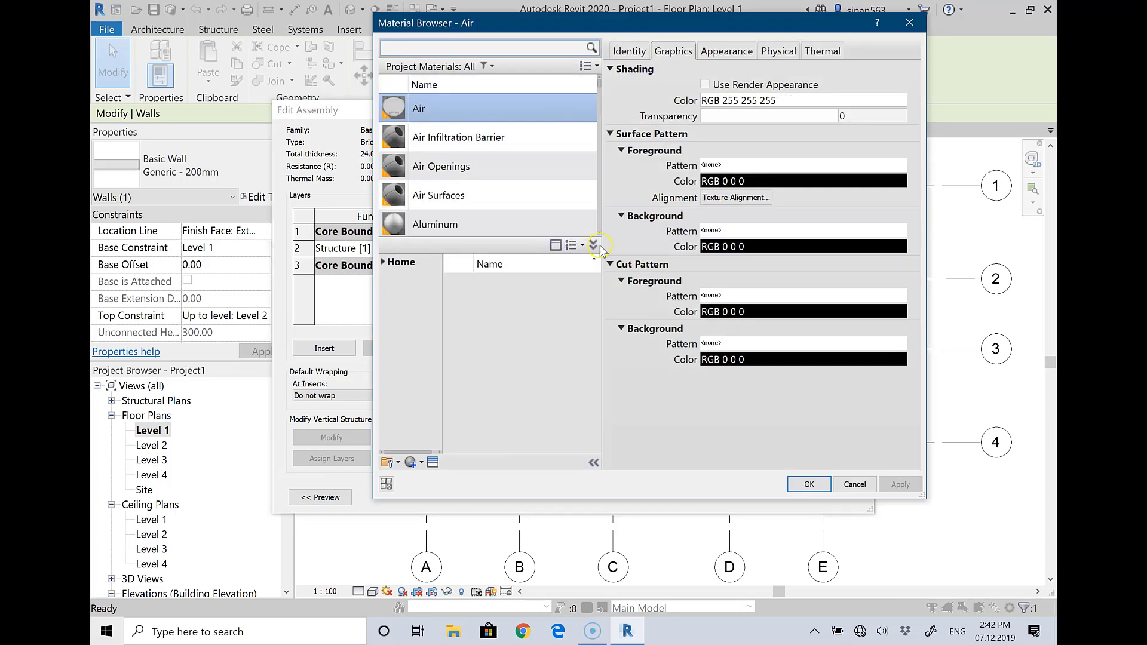
left_click(855, 485)
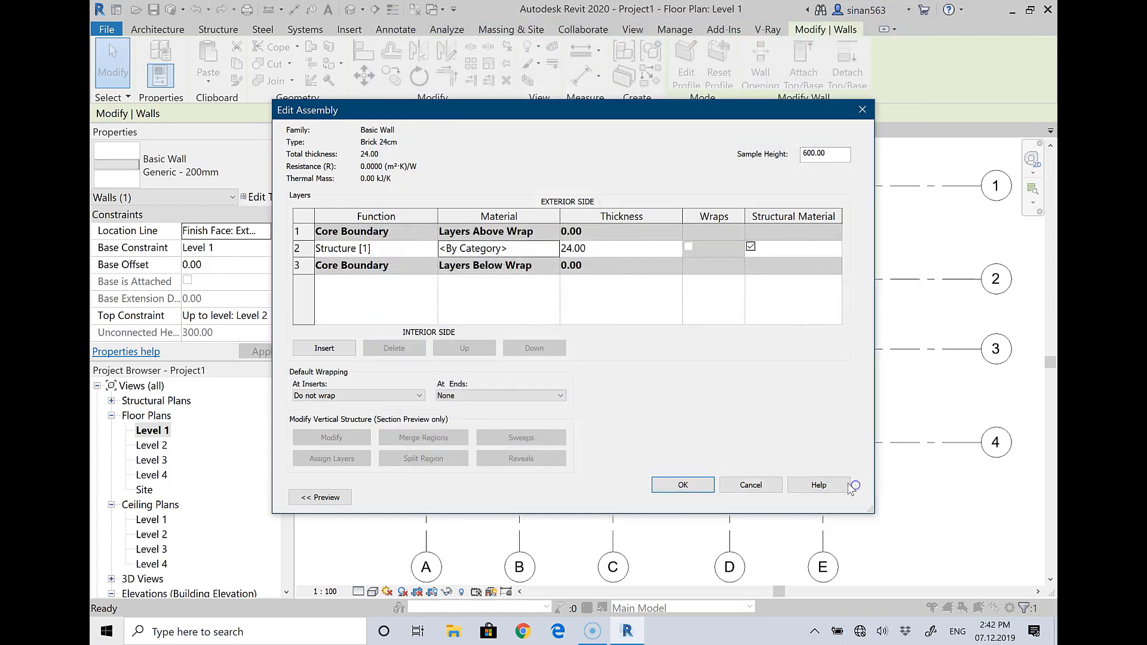
left_click(556, 247)
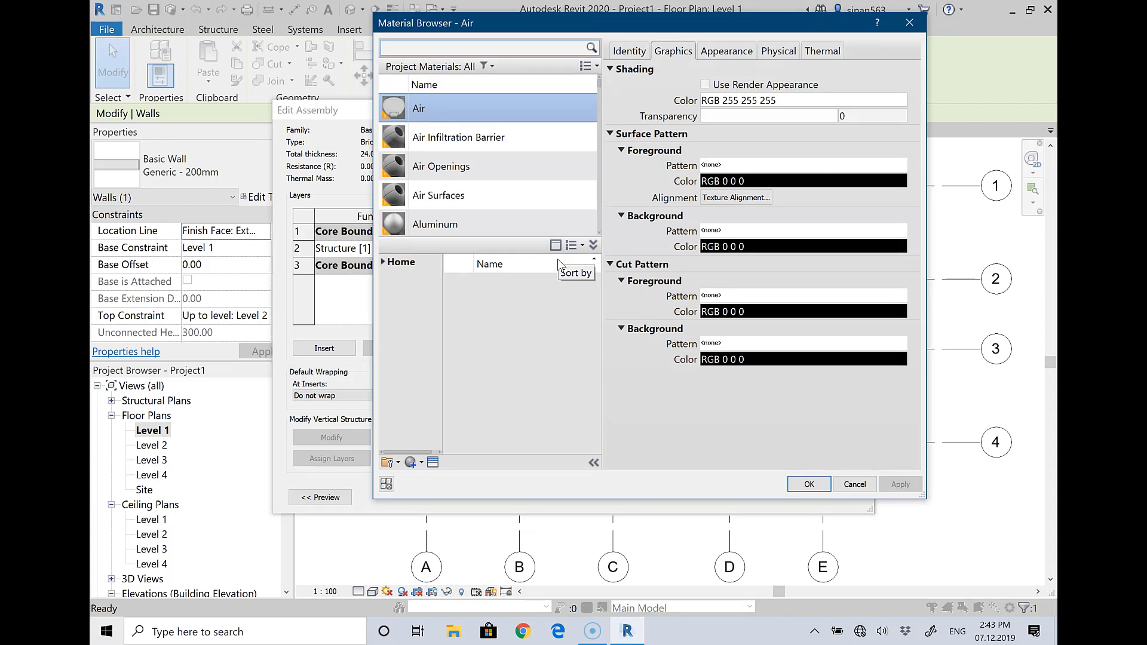
left_click(502, 49)
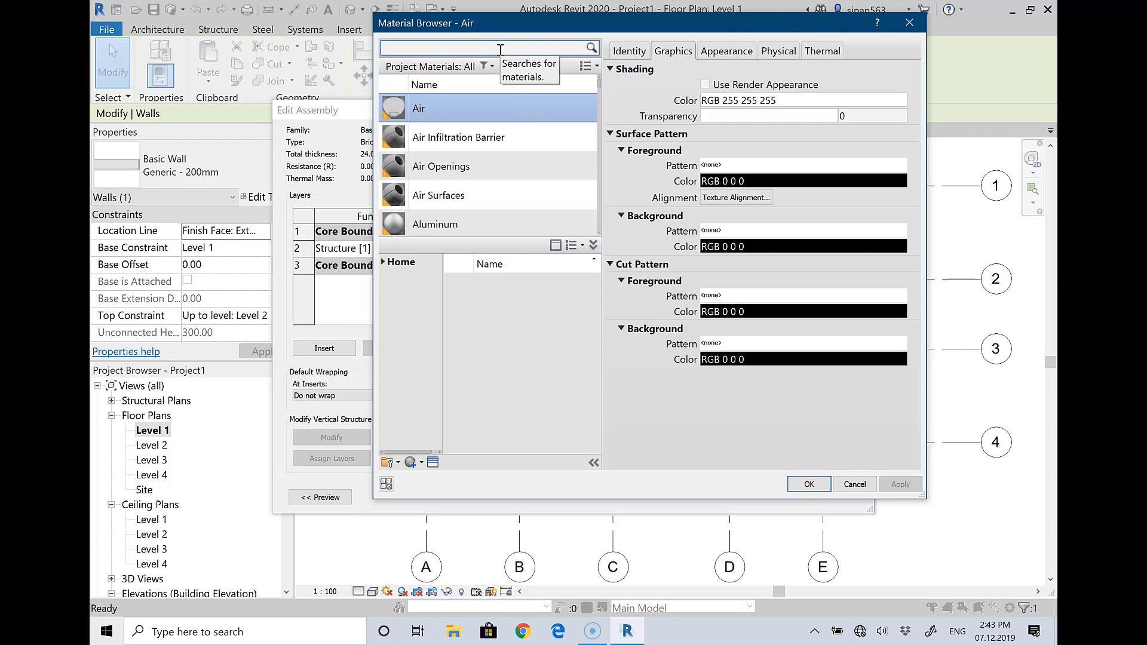
type("brick")
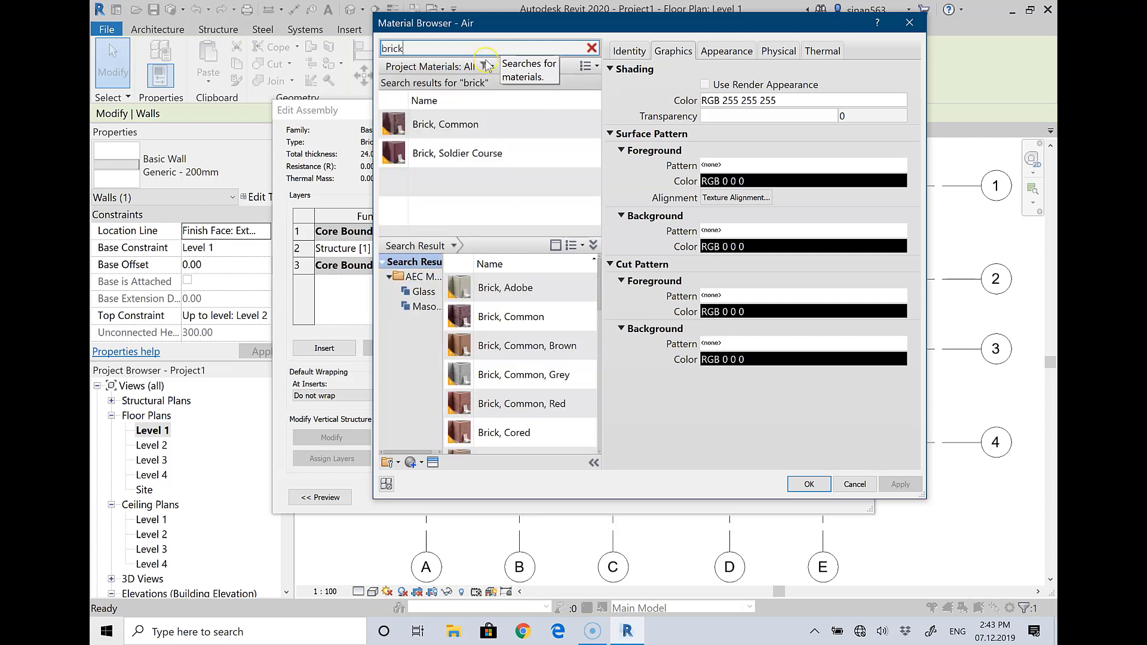
left_click(478, 125)
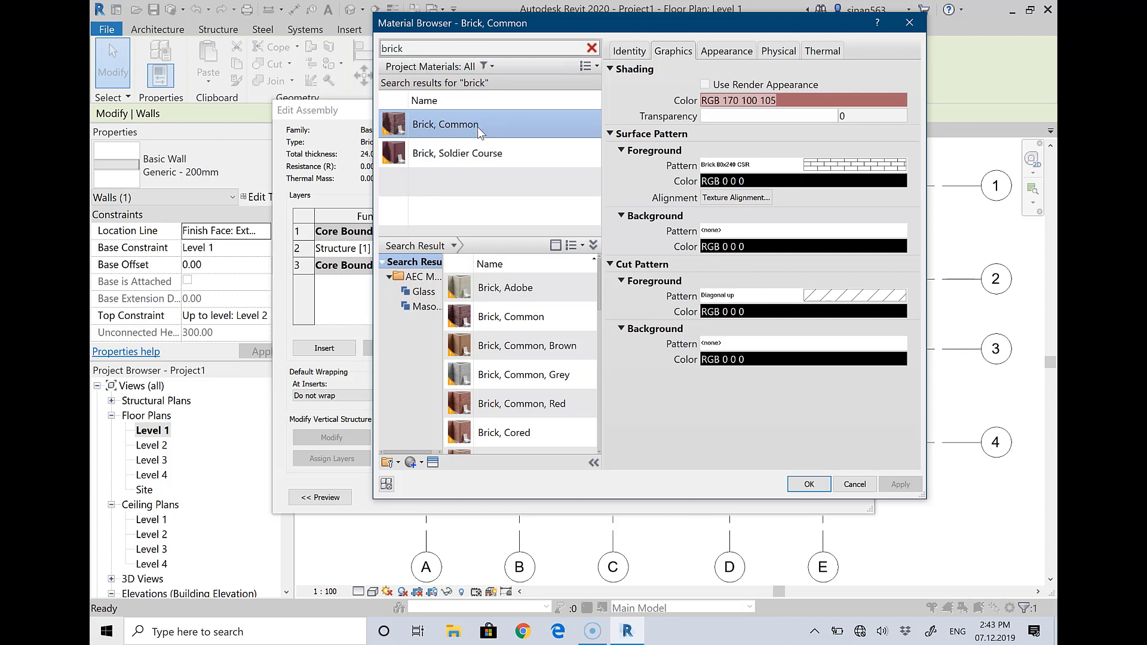
left_click(734, 52)
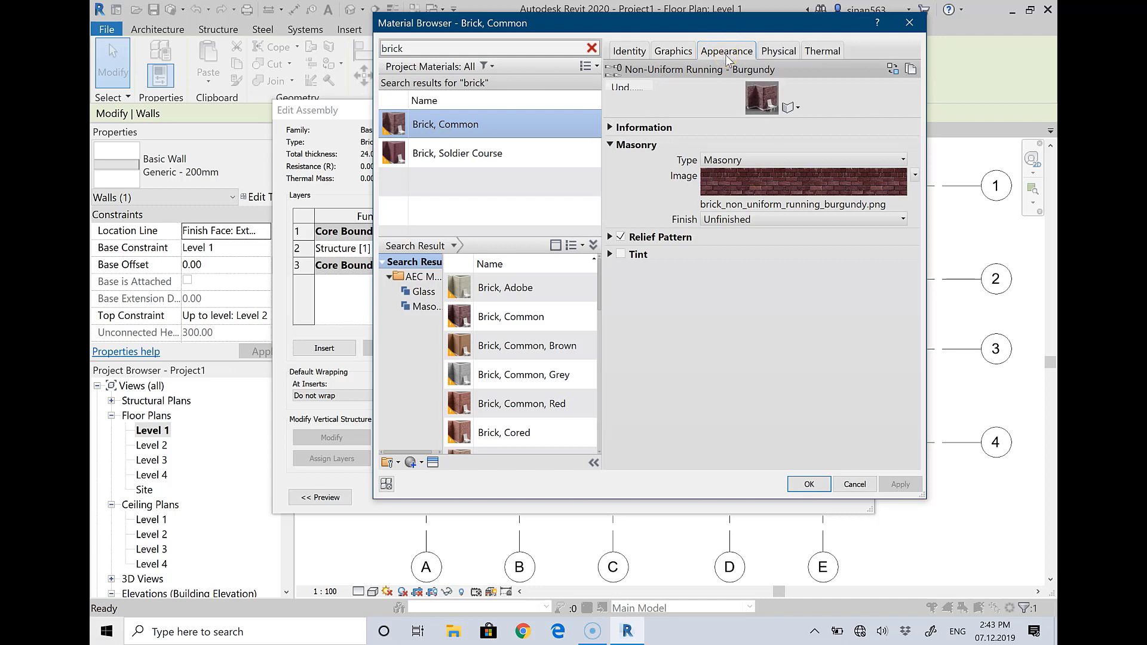
left_click(729, 53)
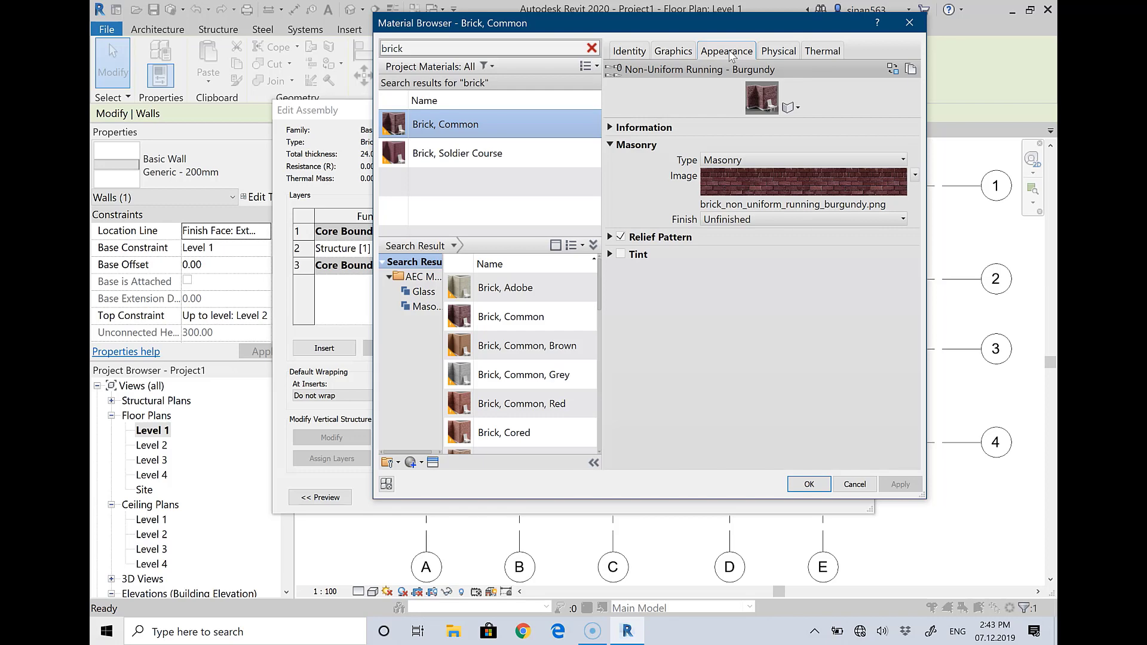
left_click(820, 477)
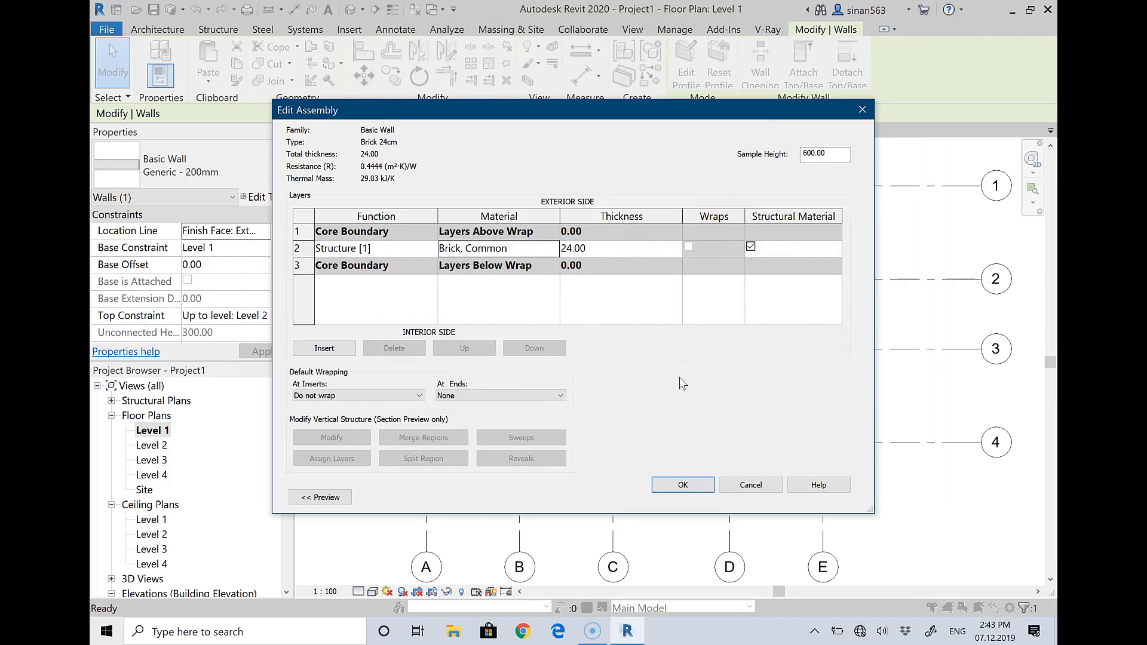
Confirm the assembly and review Type Parameters showing 24.00 width and Brick, Common material.
left_click(680, 485)
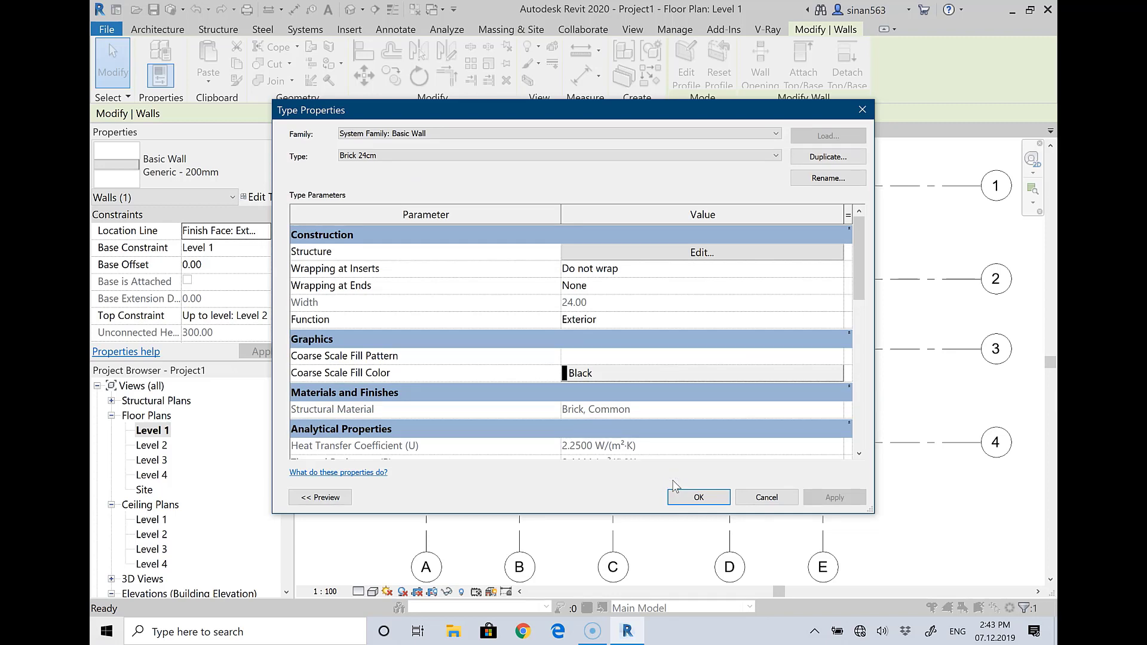
left_click(858, 252)
mouse_move(858, 247)
left_mouse_down()
mouse_move(874, 418)
mouse_move(848, 243)
left_mouse_up()
mouse_move(858, 242)
left_mouse_down()
mouse_move(859, 252)
mouse_move(858, 220)
left_mouse_up()
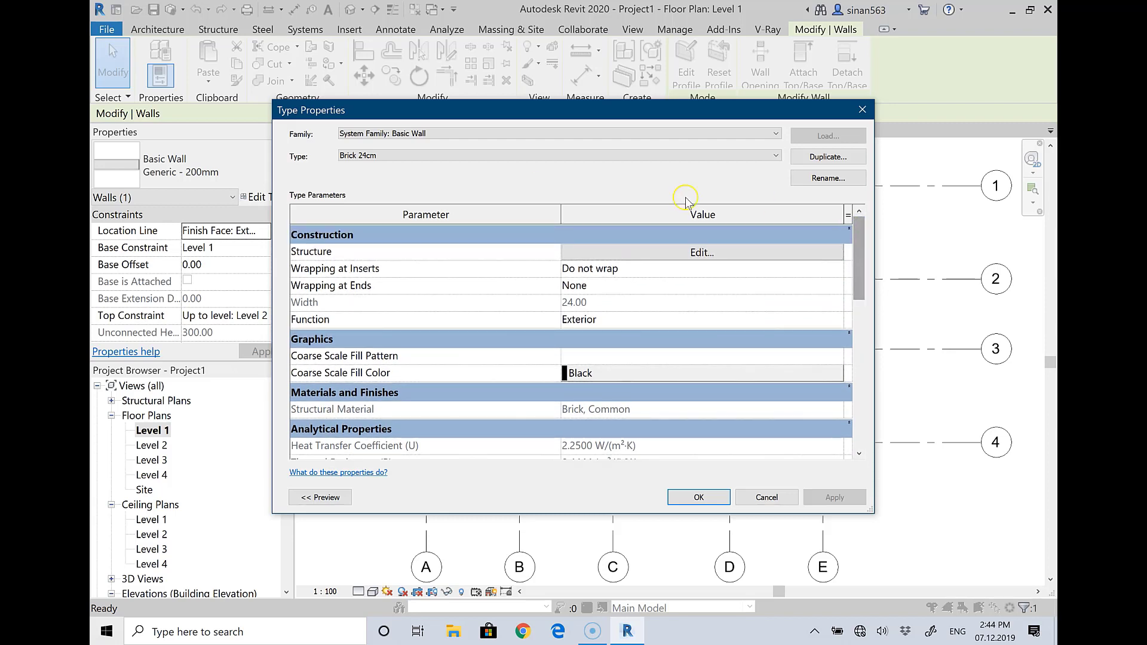
left_click(427, 297)
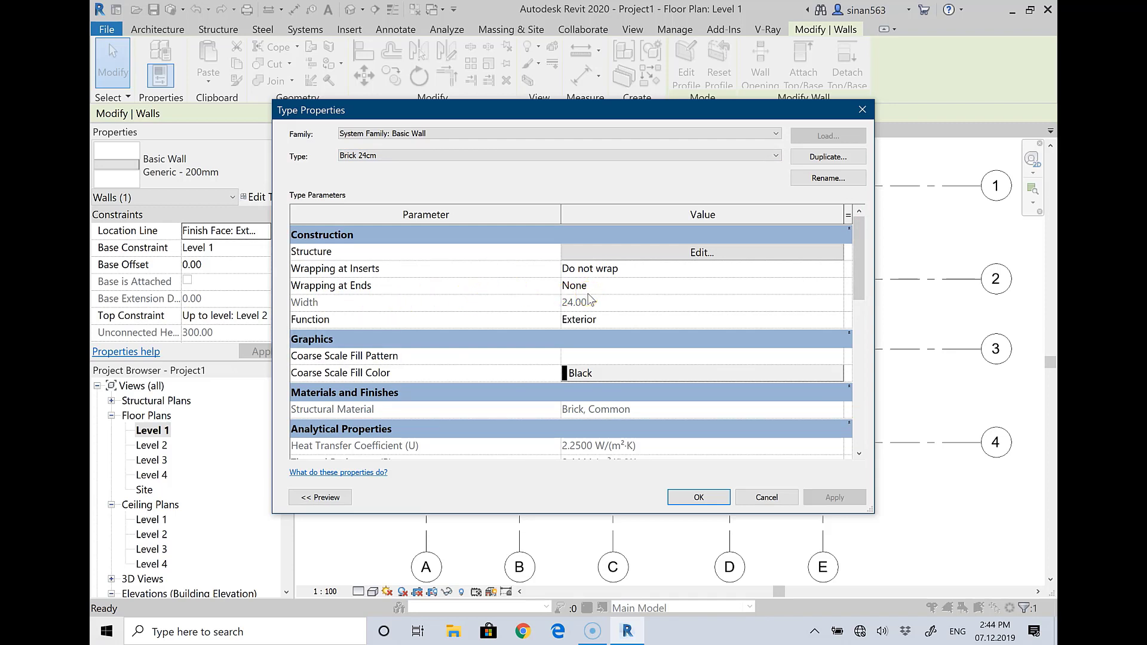
left_click(859, 258)
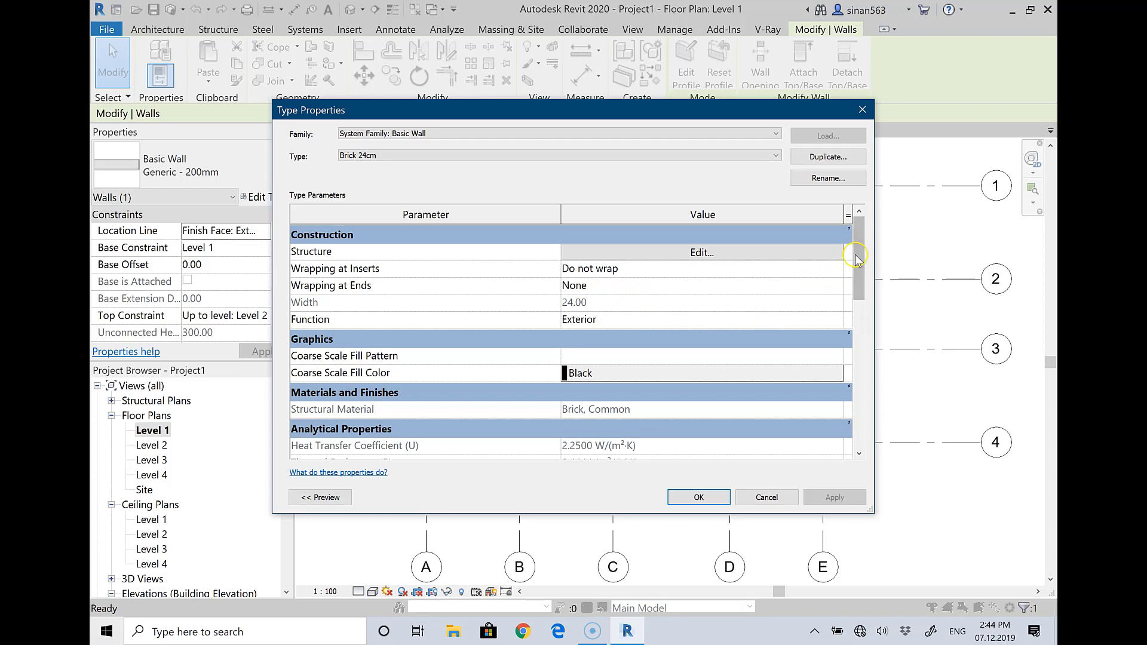
left_click_drag(857, 258, 852, 466)
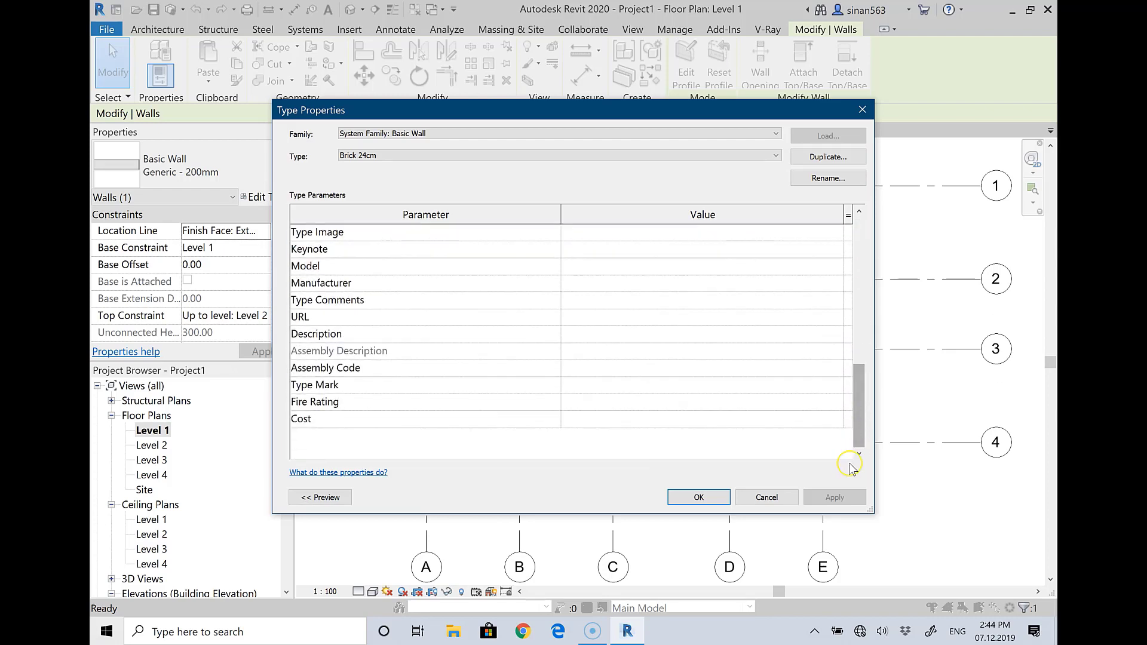
left_click(635, 420)
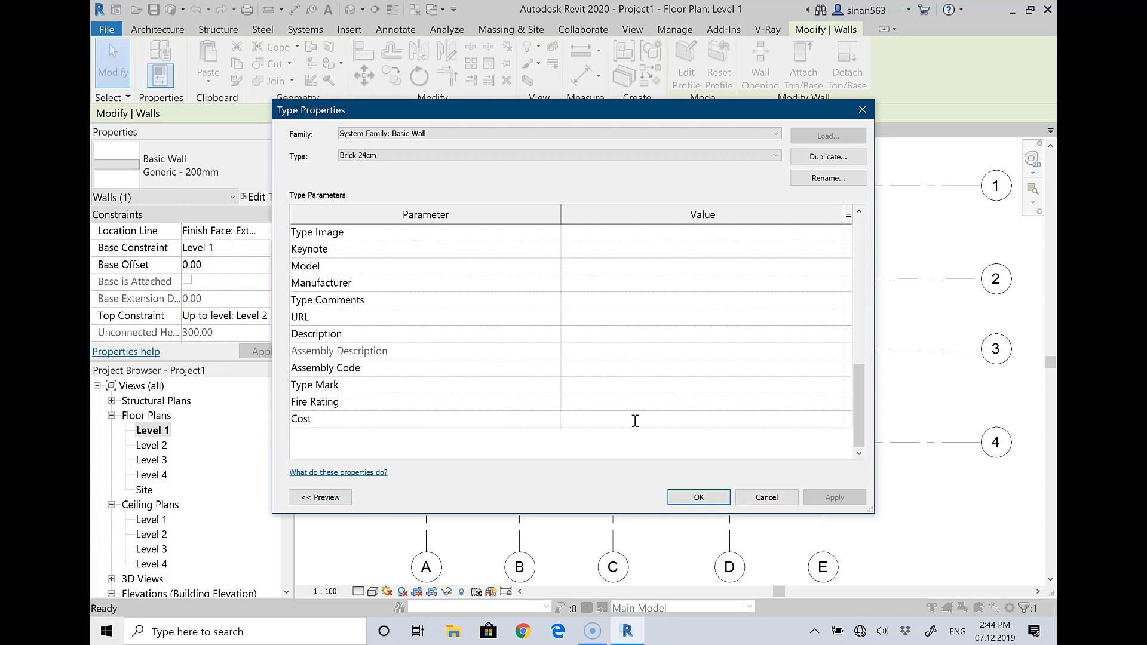
Set the Brick 24cm type cost to 200.00 and apply the type to the top wall.
type("2")
type("0")
type("0000")
key("BackSpace")
key("BackSpace")
key("BackSpace")
left_click(615, 401)
left_click(618, 382)
left_click_drag(860, 416, 863, 269)
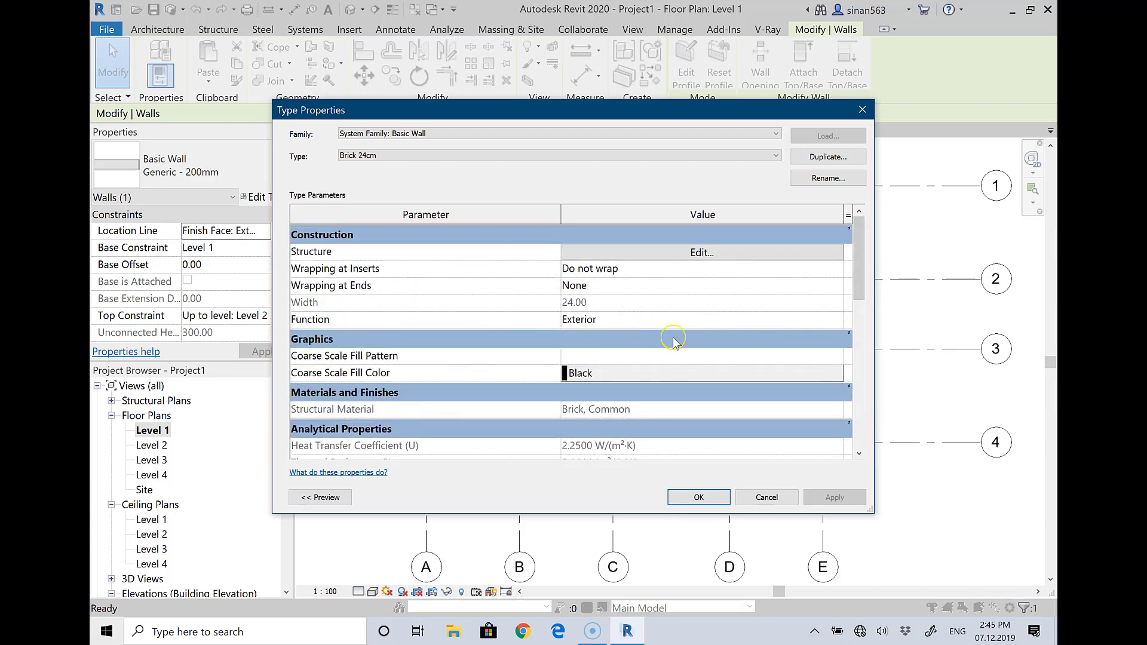
left_click(697, 498)
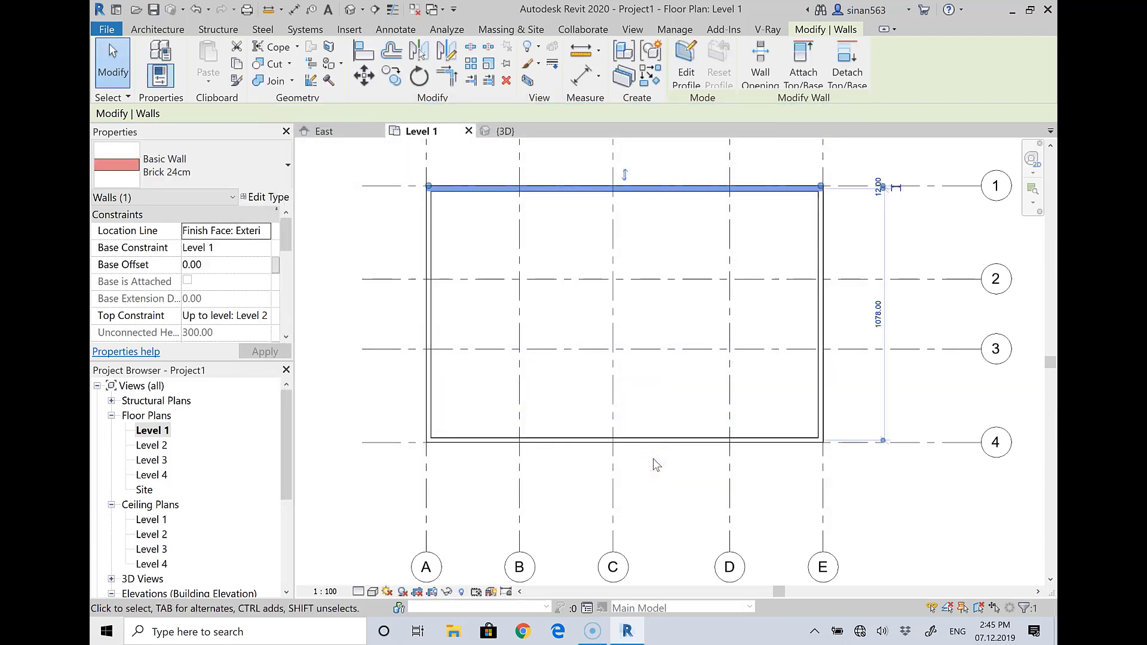
Compare the top wall's Brick 24cm type with the left wall's Generic - 200mm type.
left_click(583, 173)
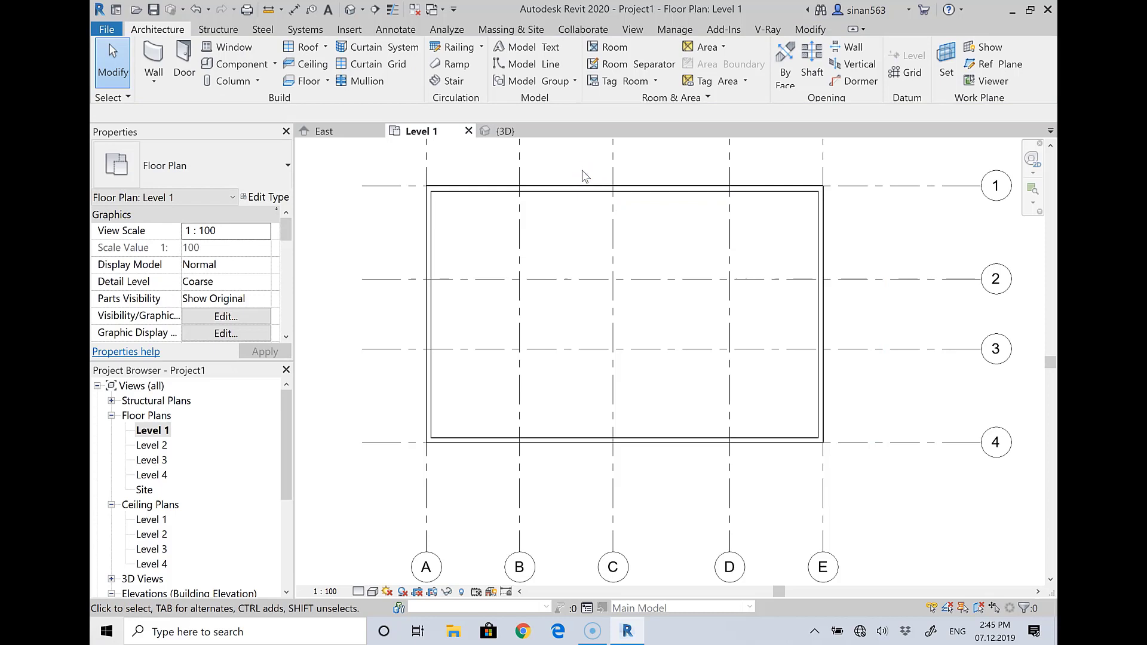
left_click(597, 187)
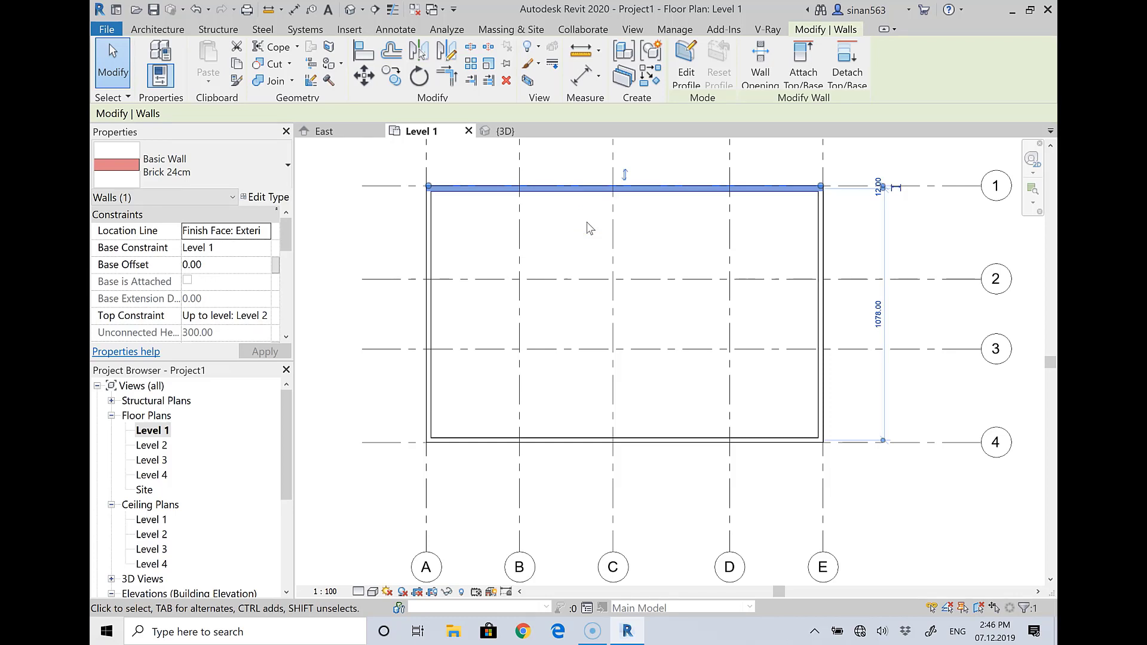
left_click(499, 185)
mouse_move(185, 170)
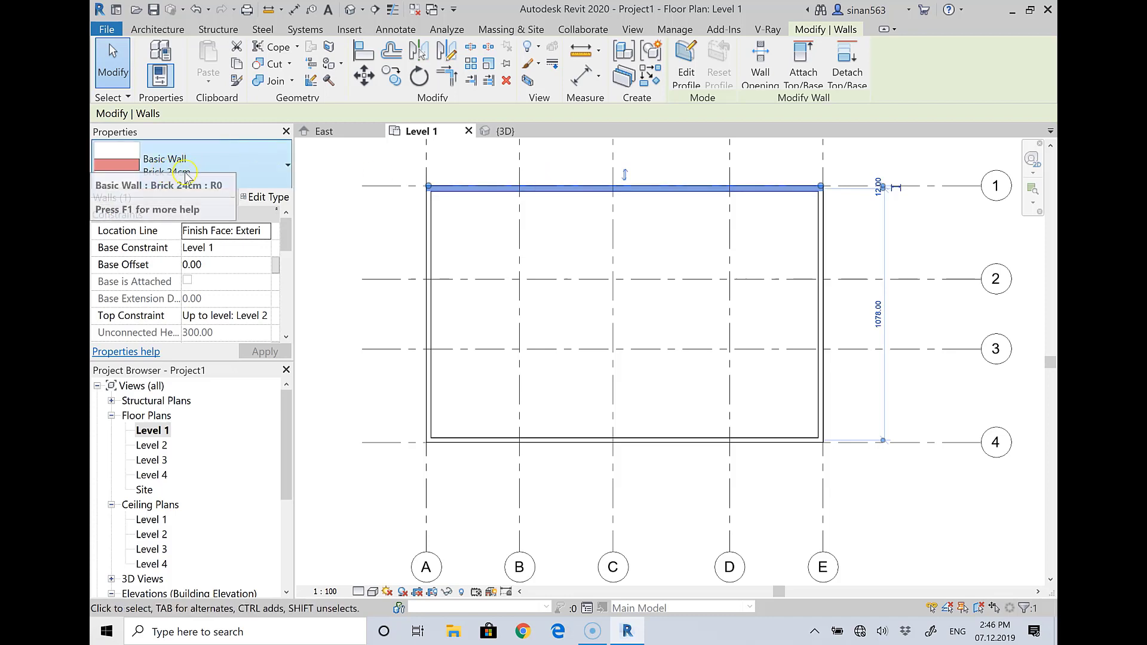
left_click(146, 169)
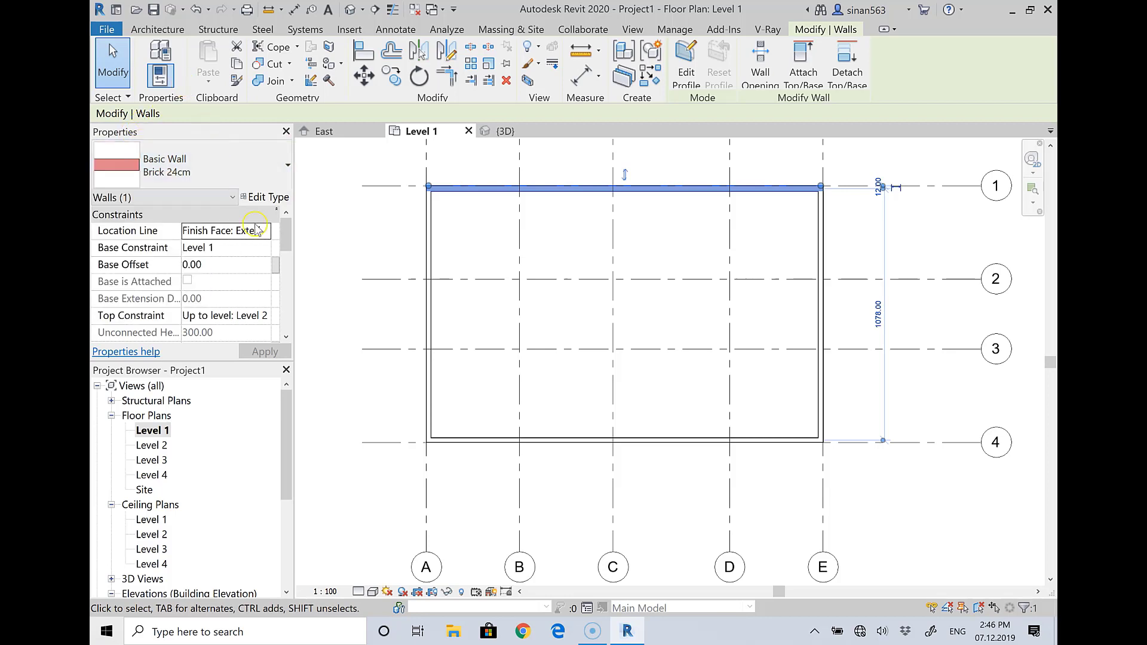
left_click(428, 313)
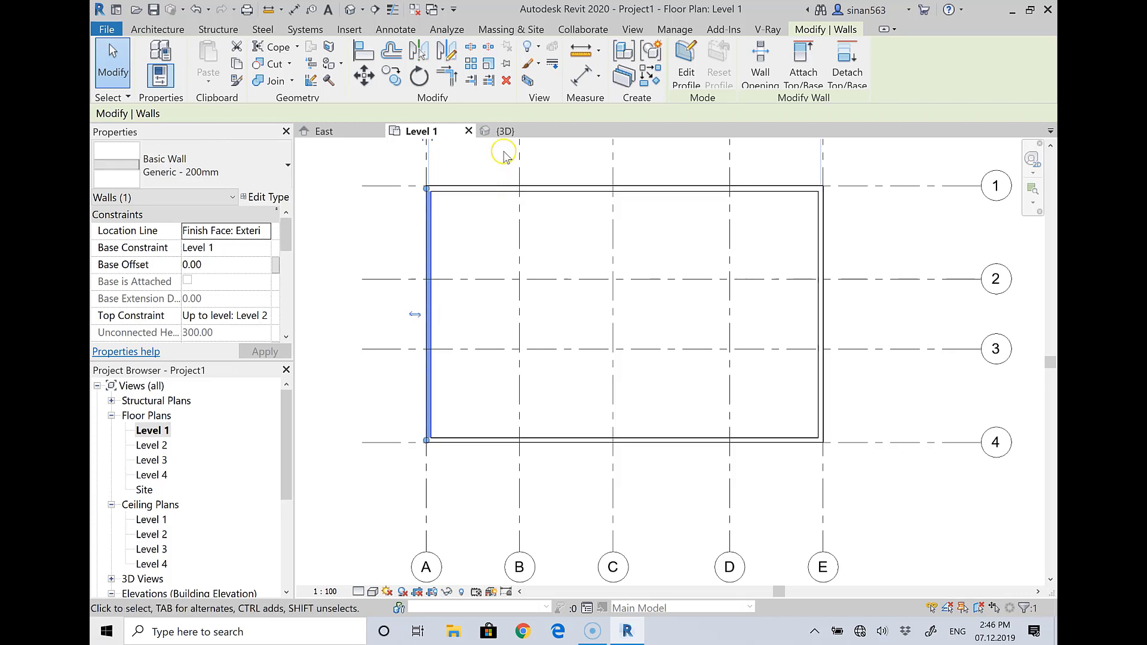
left_click(505, 131)
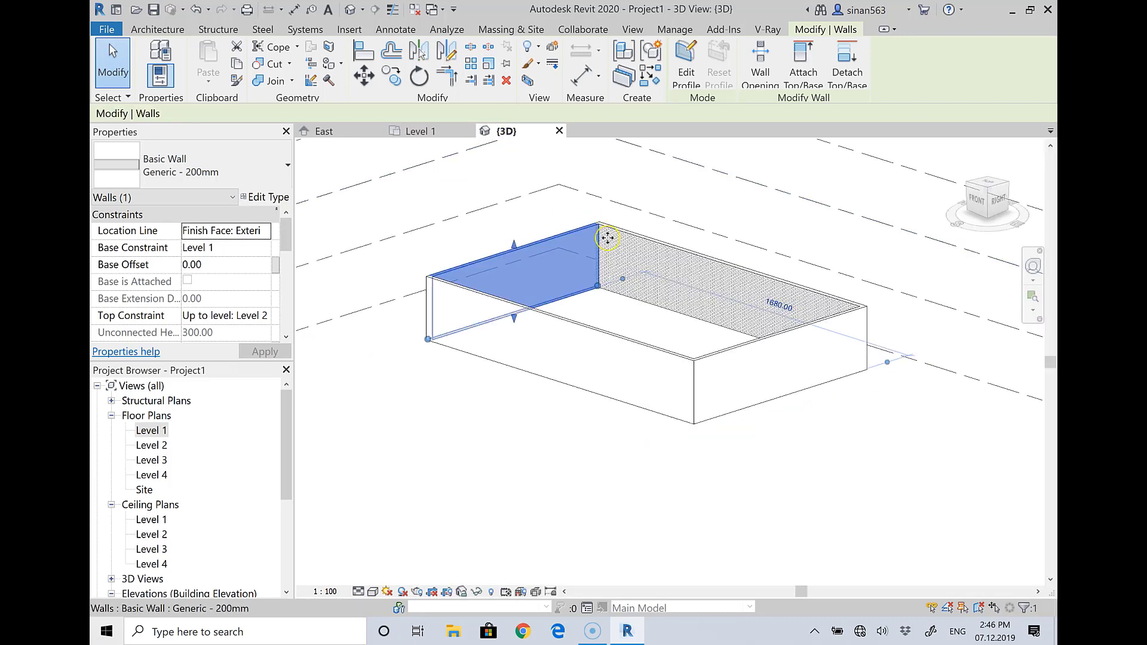
Set the 3D view to Fine detail level and Realistic visual style.
left_click(656, 335)
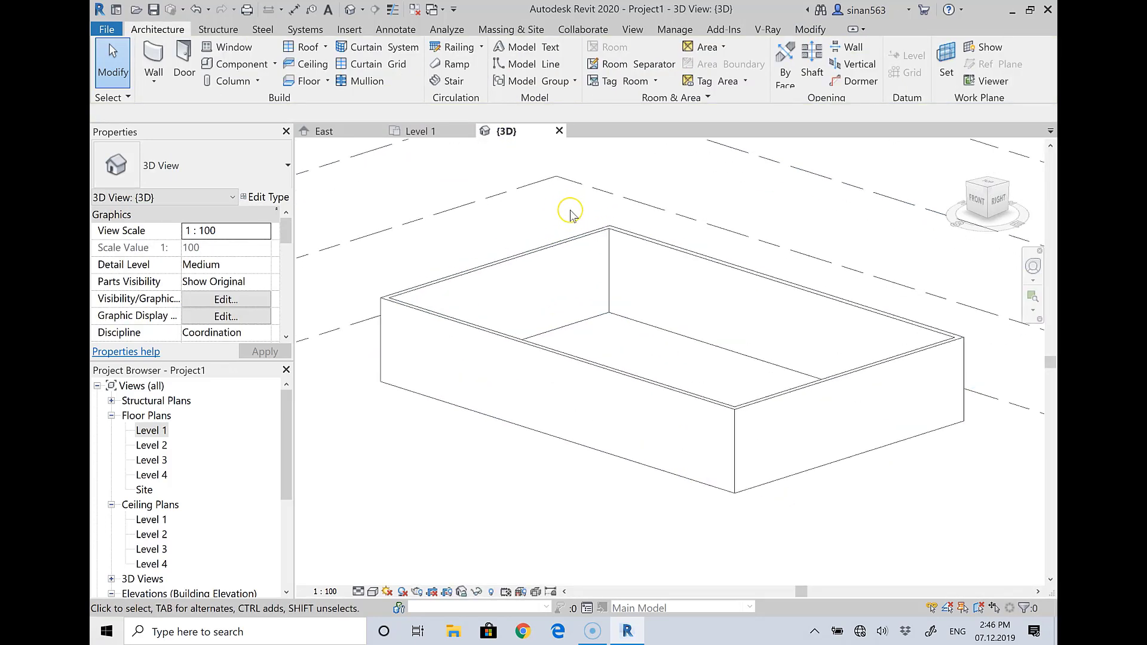
scroll(569, 214, "up", 3)
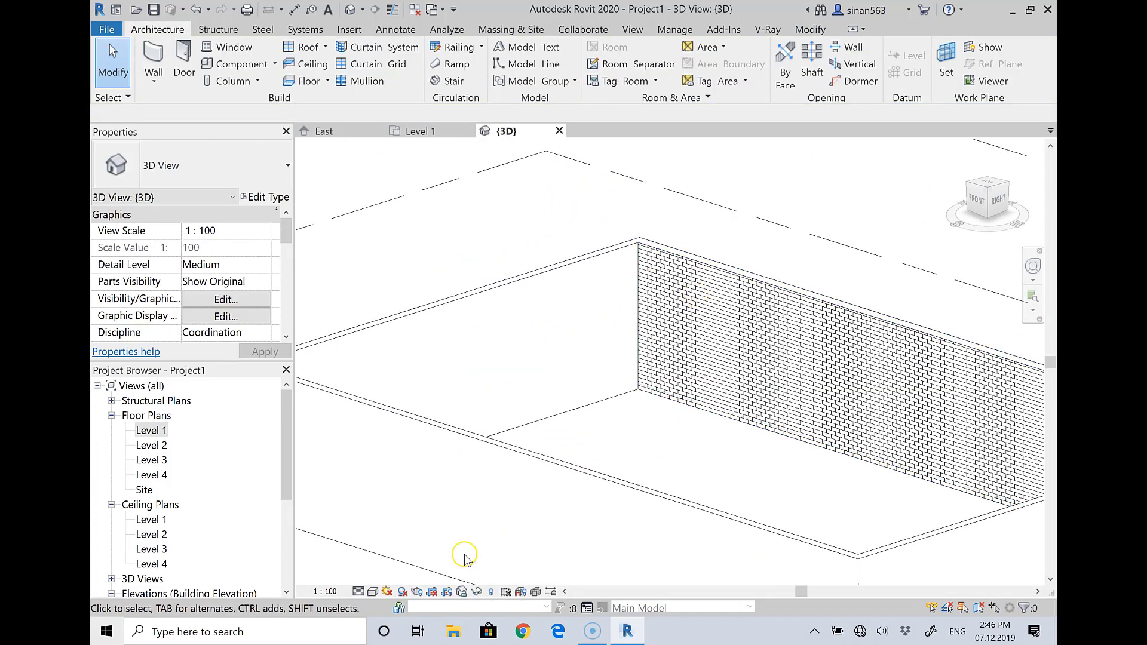
left_click(358, 592)
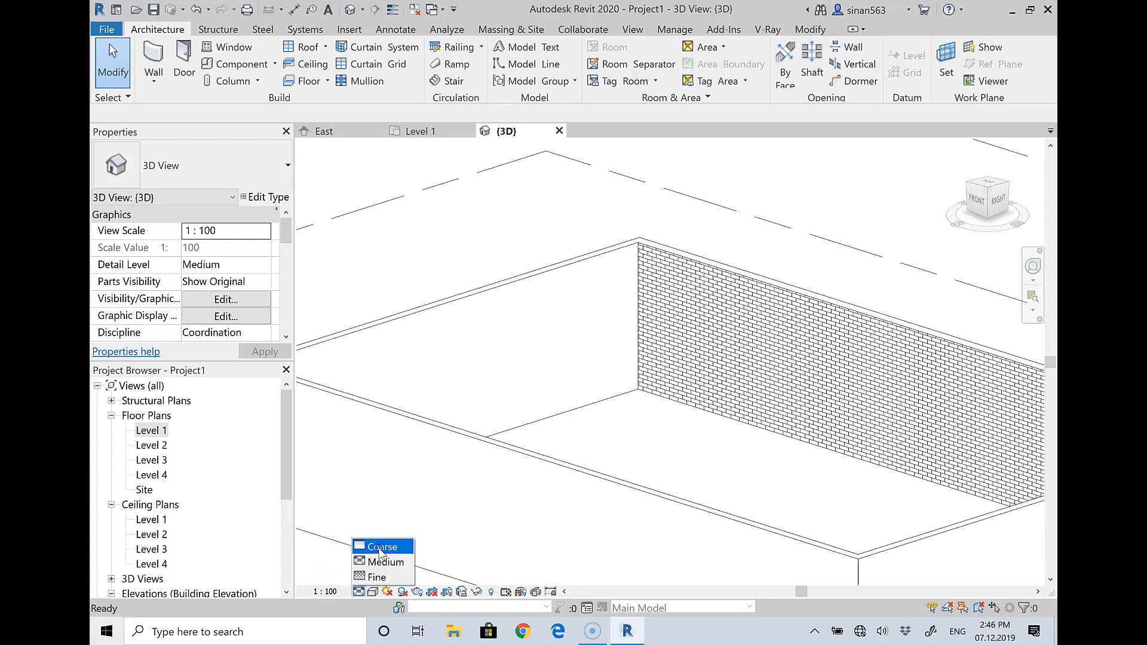
left_click(376, 547)
scroll(514, 206, "down", 1)
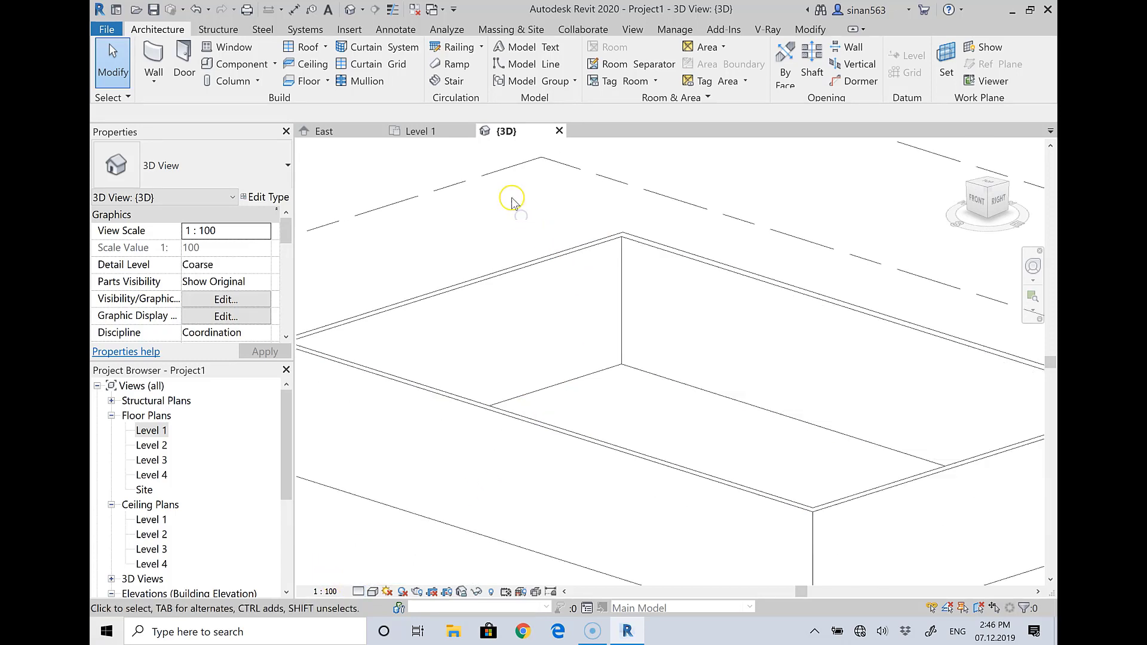
left_click(358, 592)
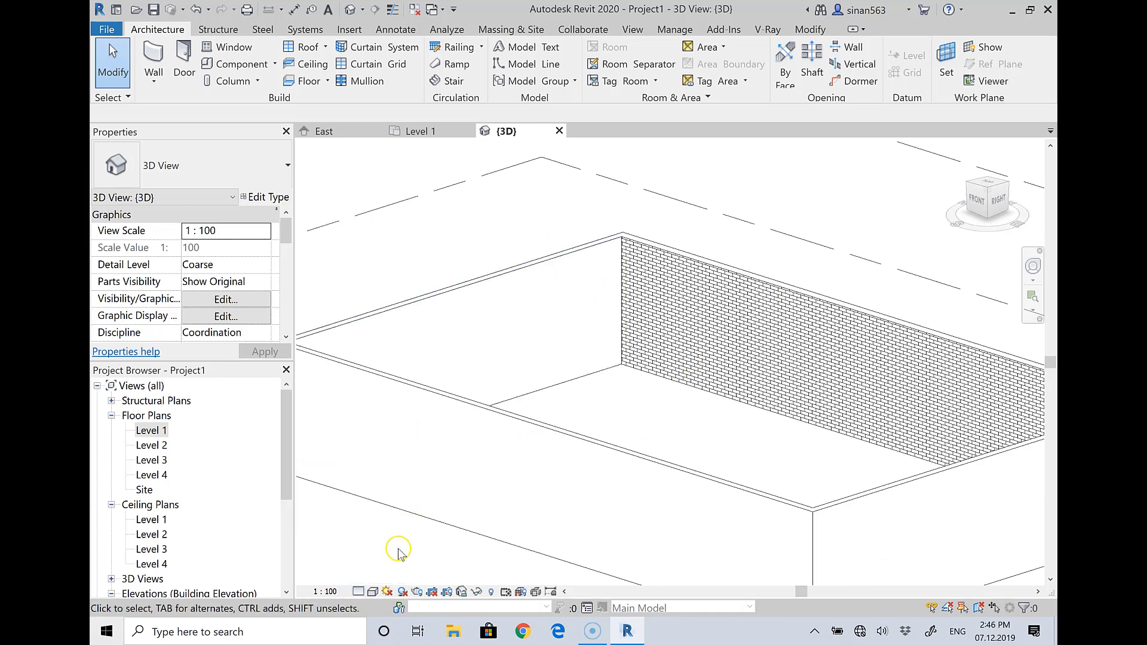
left_click(359, 592)
left_click(376, 577)
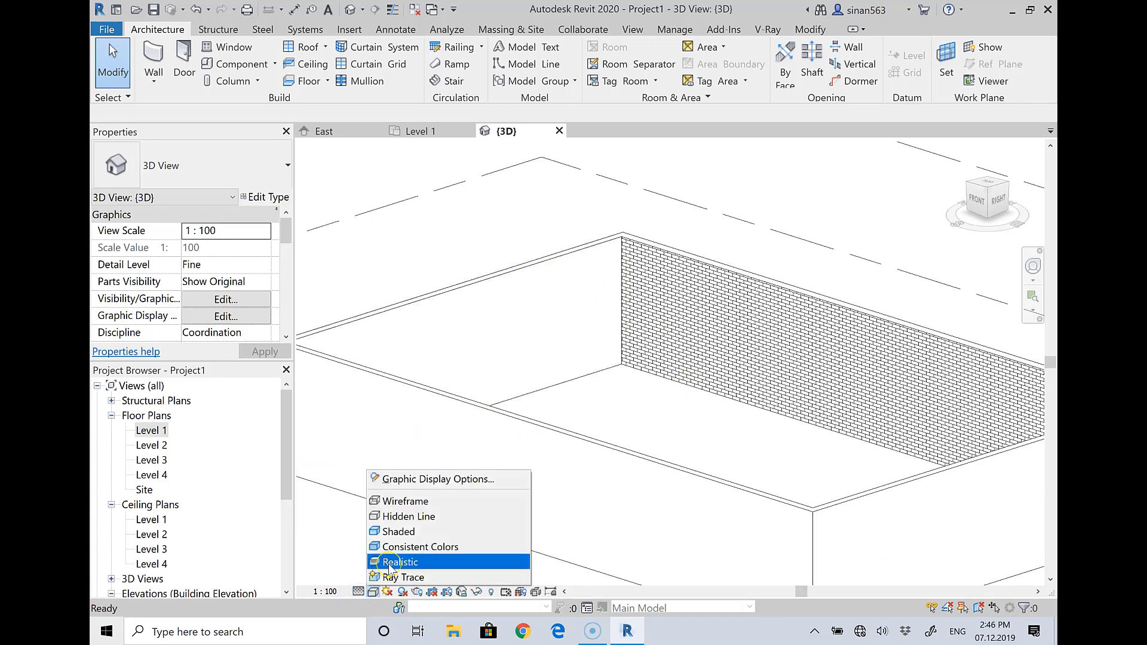
left_click(391, 563)
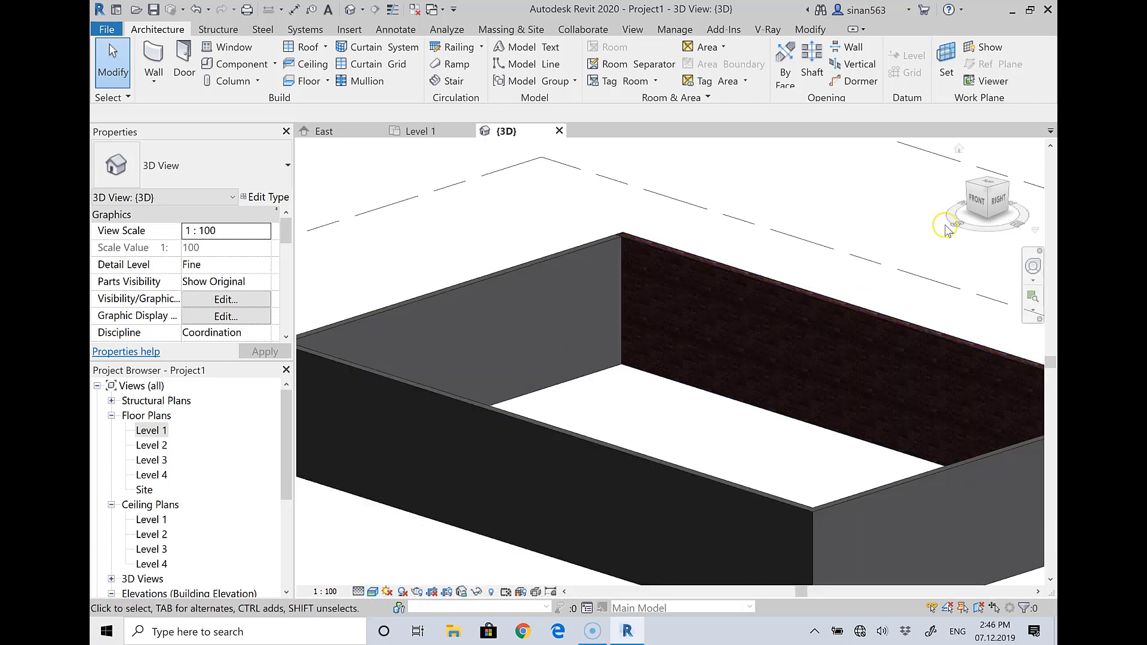
Orbit and zoom around the brick wall corner, then return to the Level 1 plan.
left_click_drag(989, 206, 990, 212)
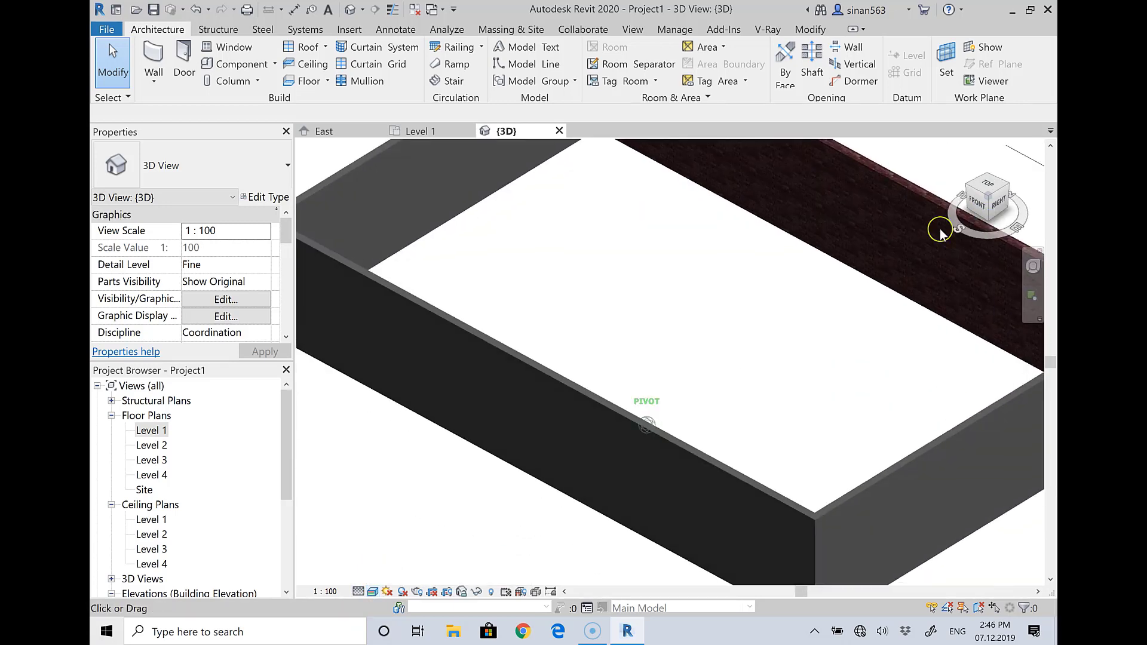
scroll(766, 347, "down", 3)
middle_click_drag(747, 355, 686, 240)
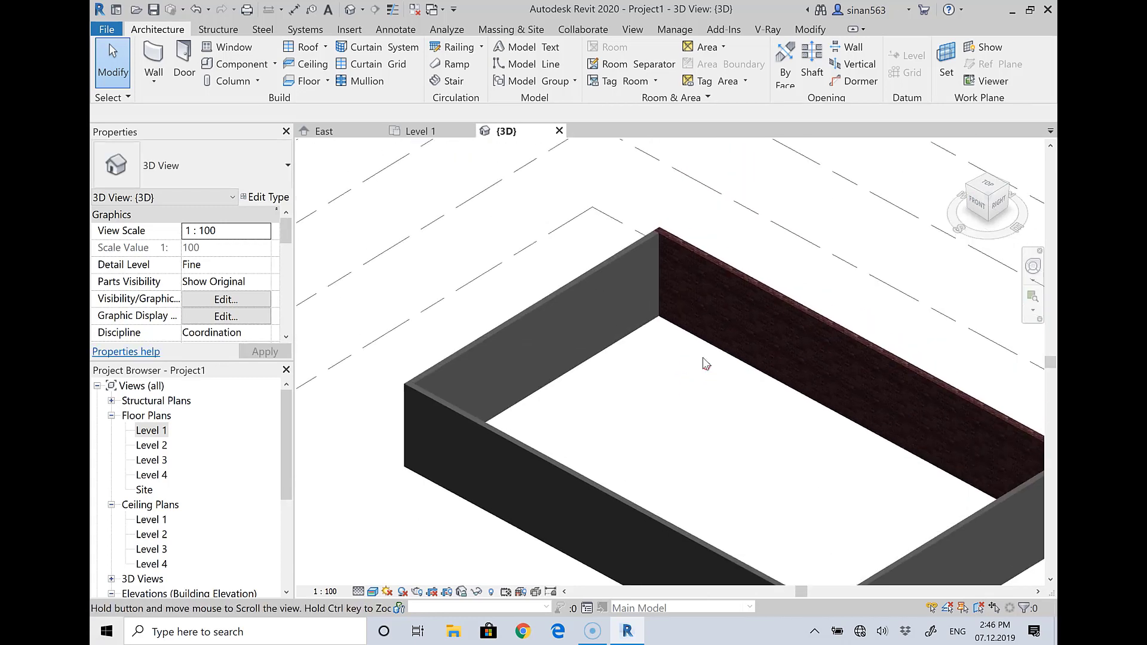
scroll(666, 287, "up", 2)
scroll(668, 284, "up", 2)
scroll(669, 282, "up", 2)
scroll(669, 282, "up", 2)
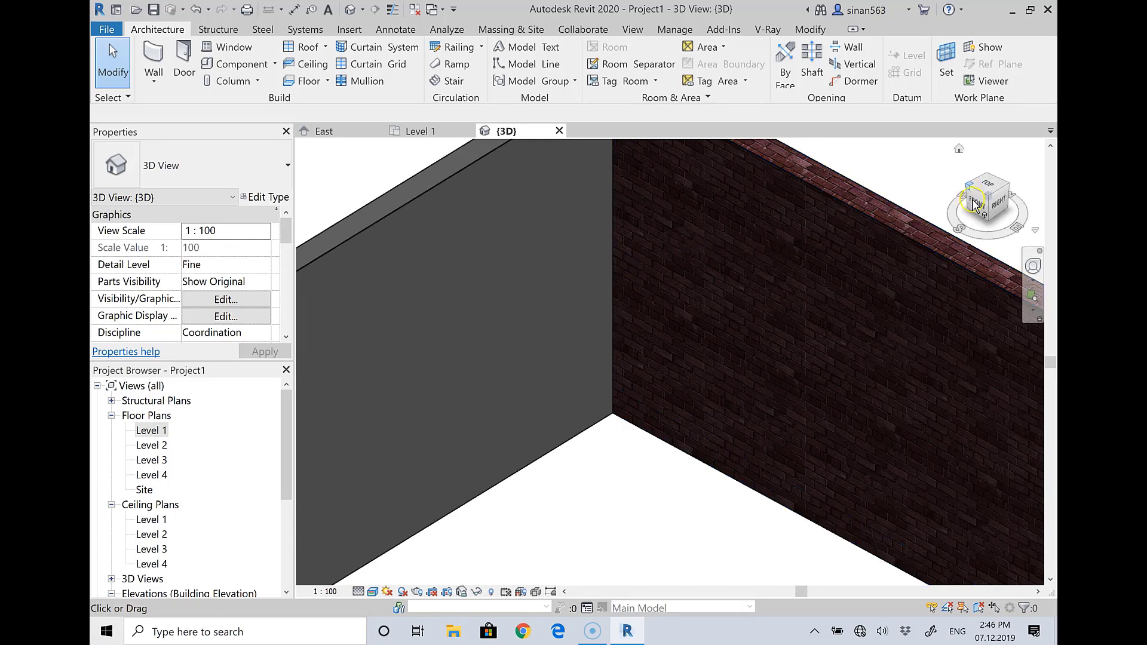
mouse_move(983, 194)
left_mouse_down()
mouse_move(945, 189)
mouse_move(931, 173)
left_mouse_up()
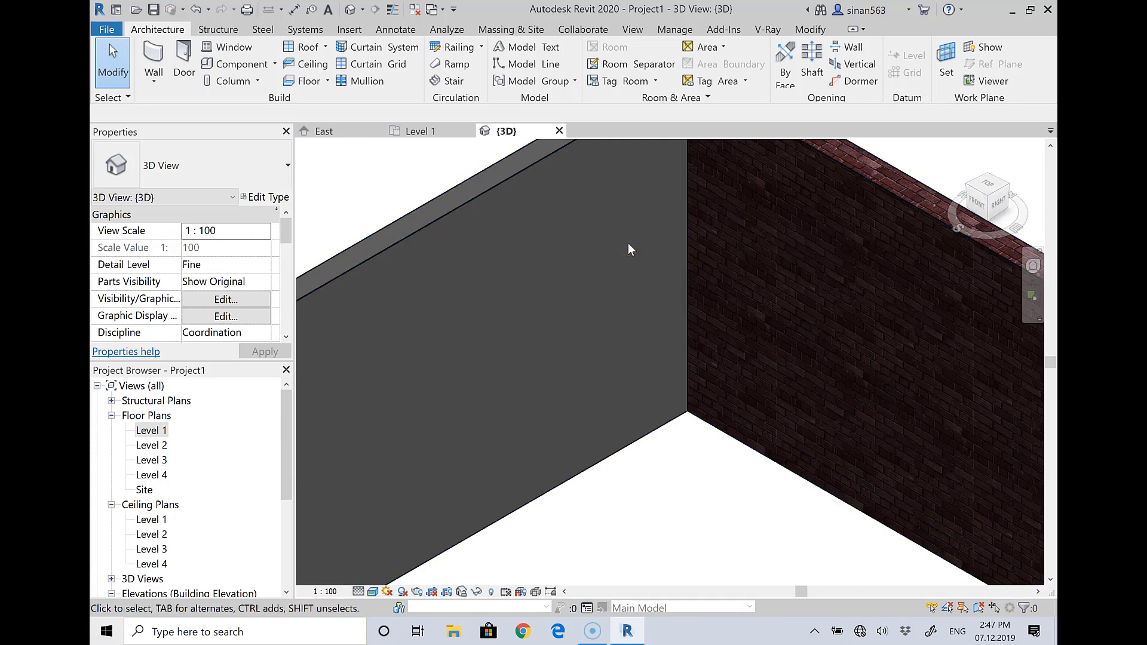
scroll(639, 350, "down", 2)
scroll(639, 350, "down", 2)
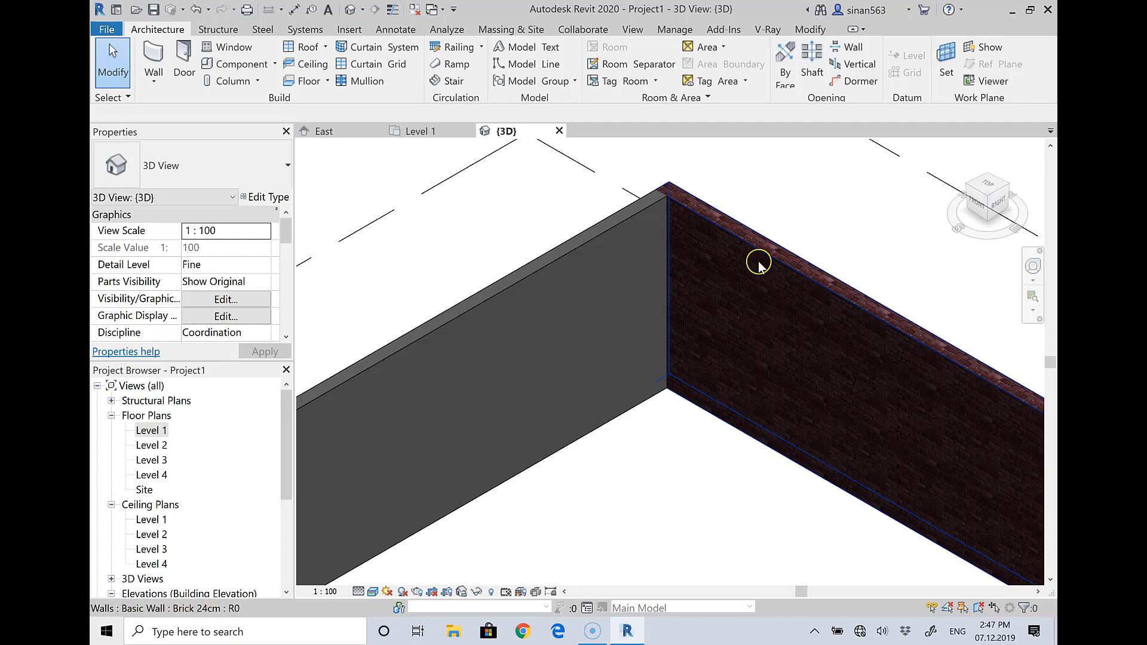
scroll(660, 213, "down", 1)
scroll(661, 212, "down", 1)
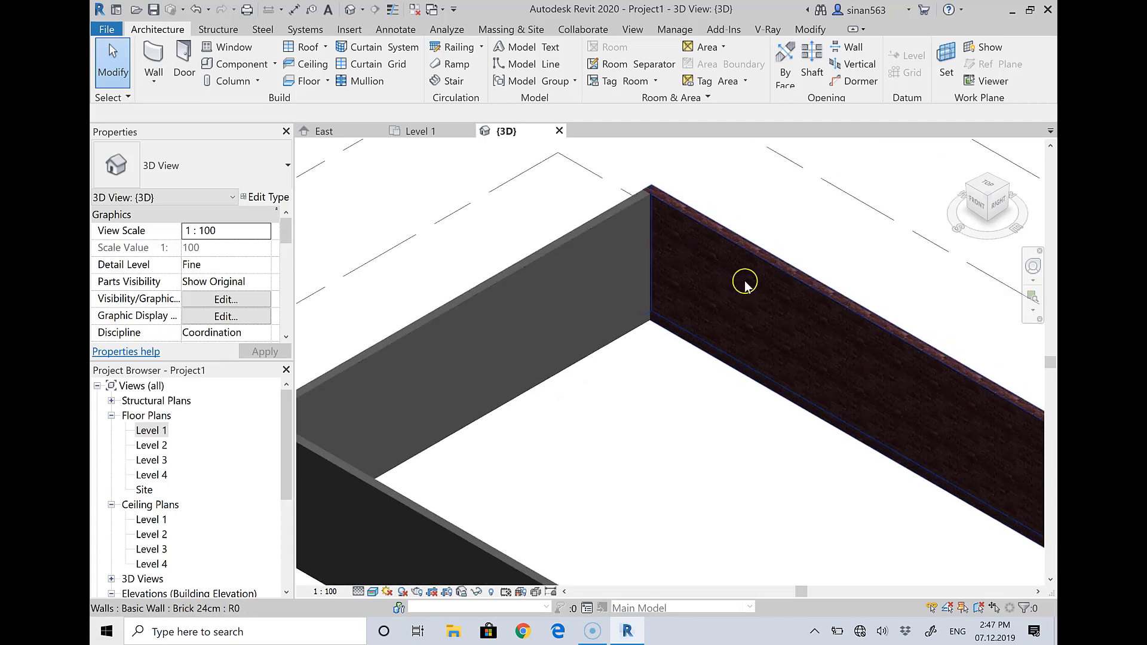
scroll(746, 285, "up", 2)
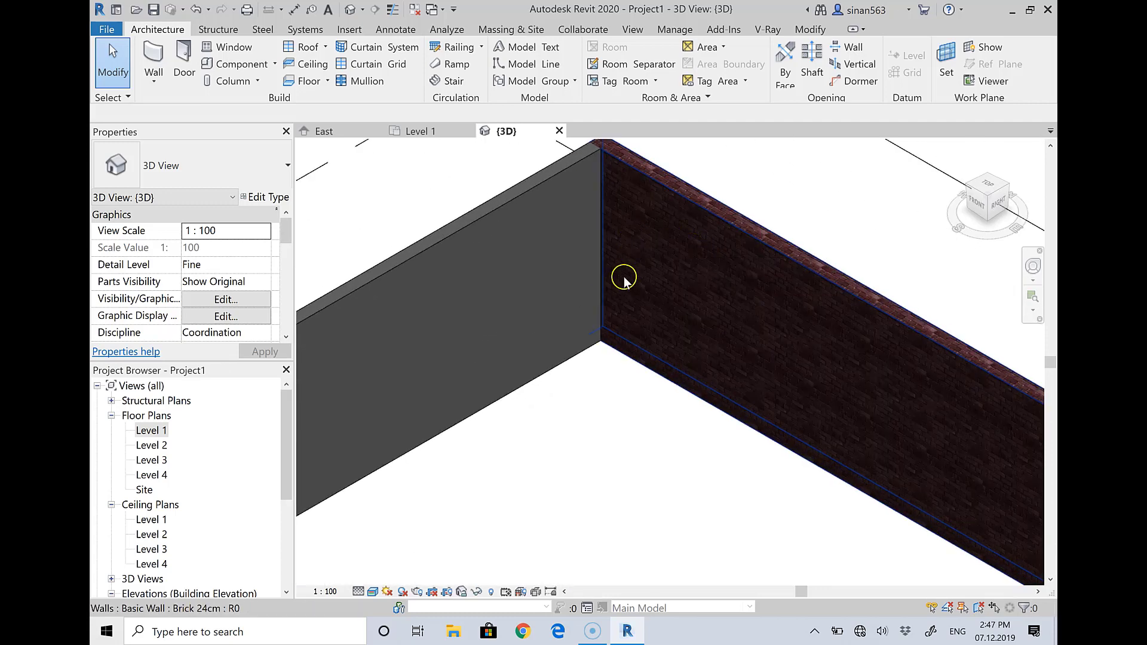
left_click(447, 130)
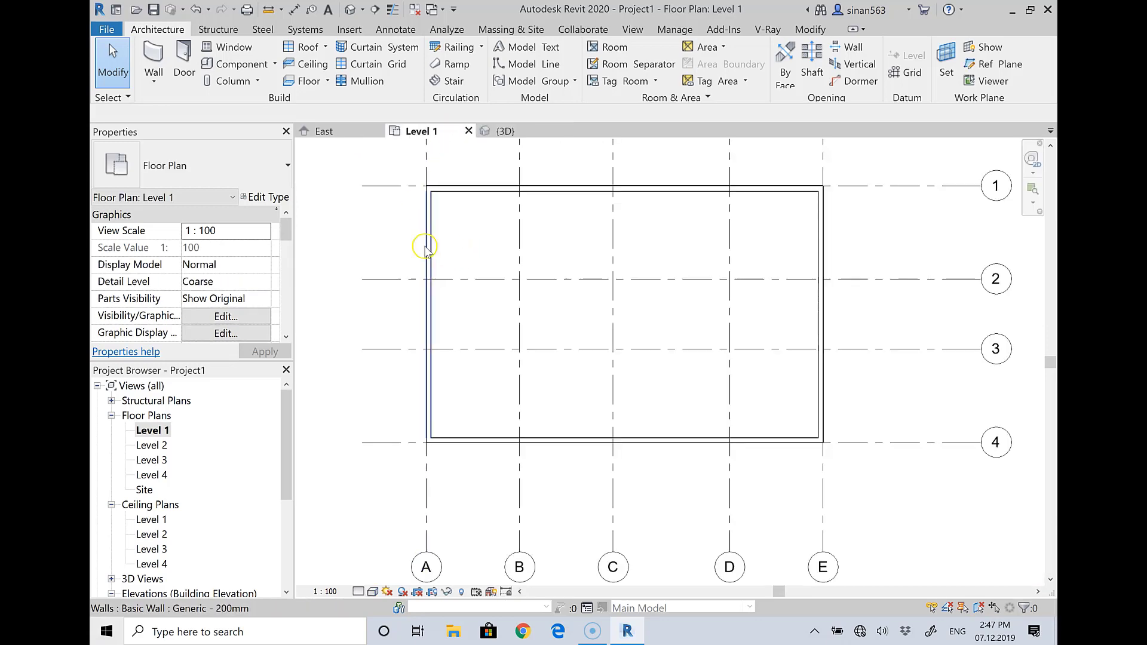
left_click(433, 245)
left_click(441, 240)
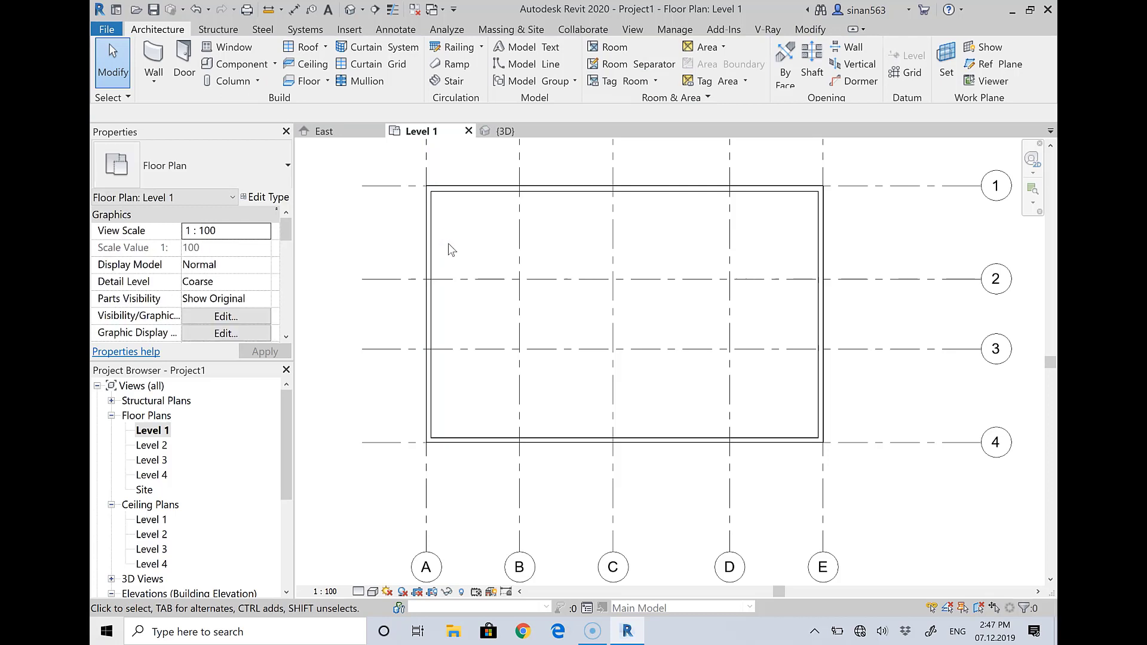
left_click(452, 240)
left_click(431, 239)
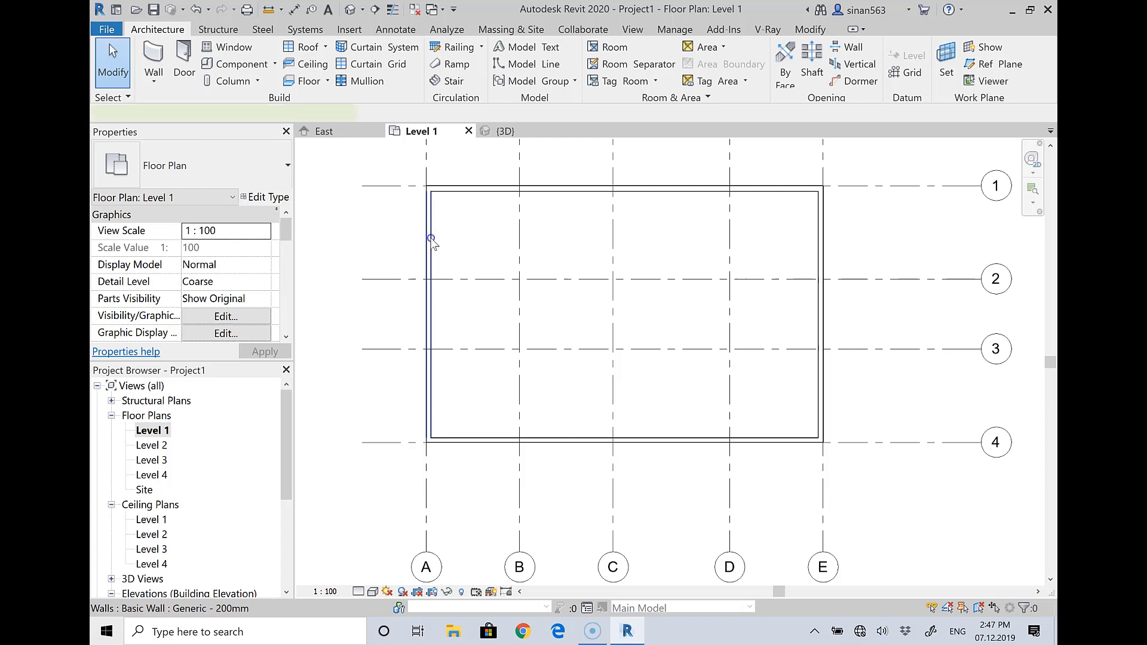
left_click(431, 241)
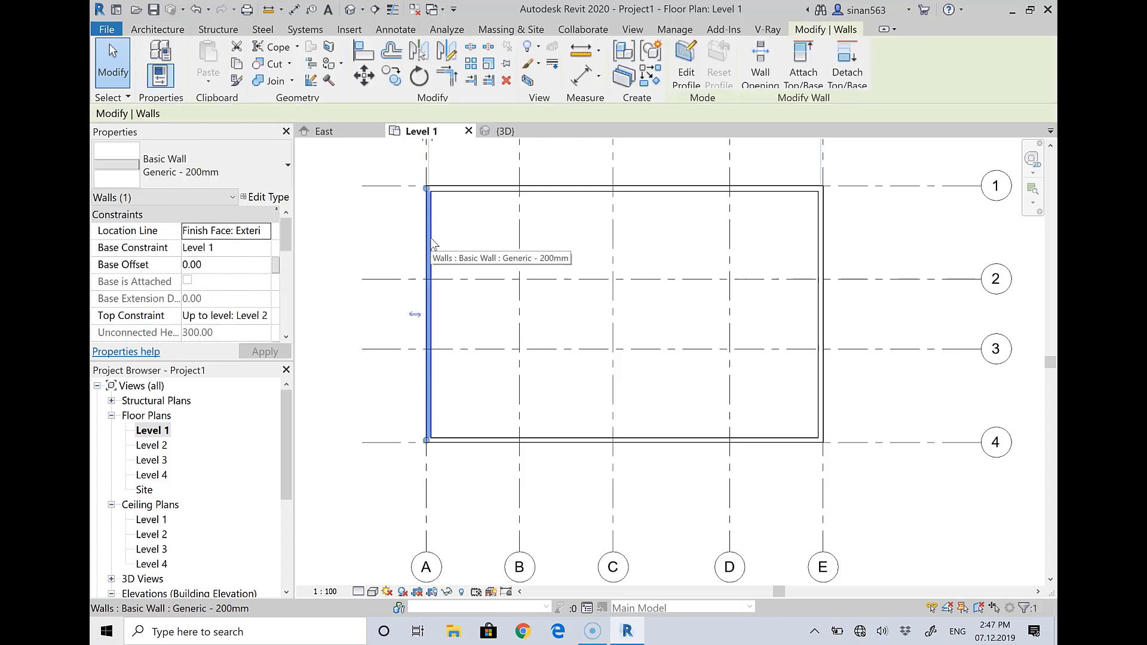
right_click(431, 237)
mouse_move(489, 401)
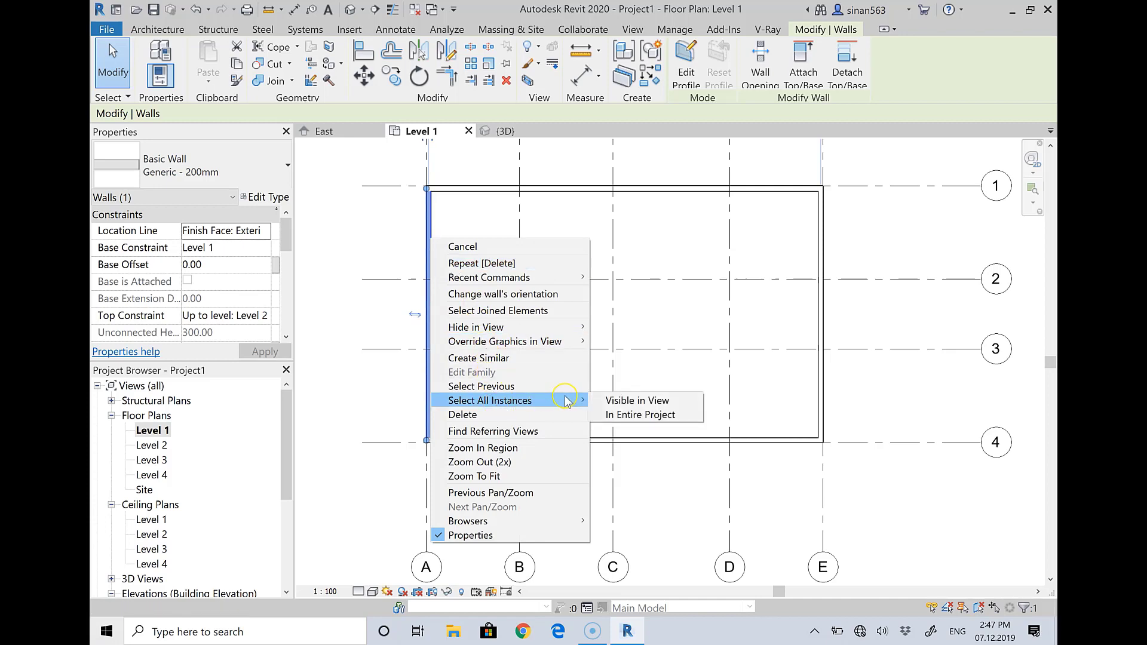
left_click(583, 225)
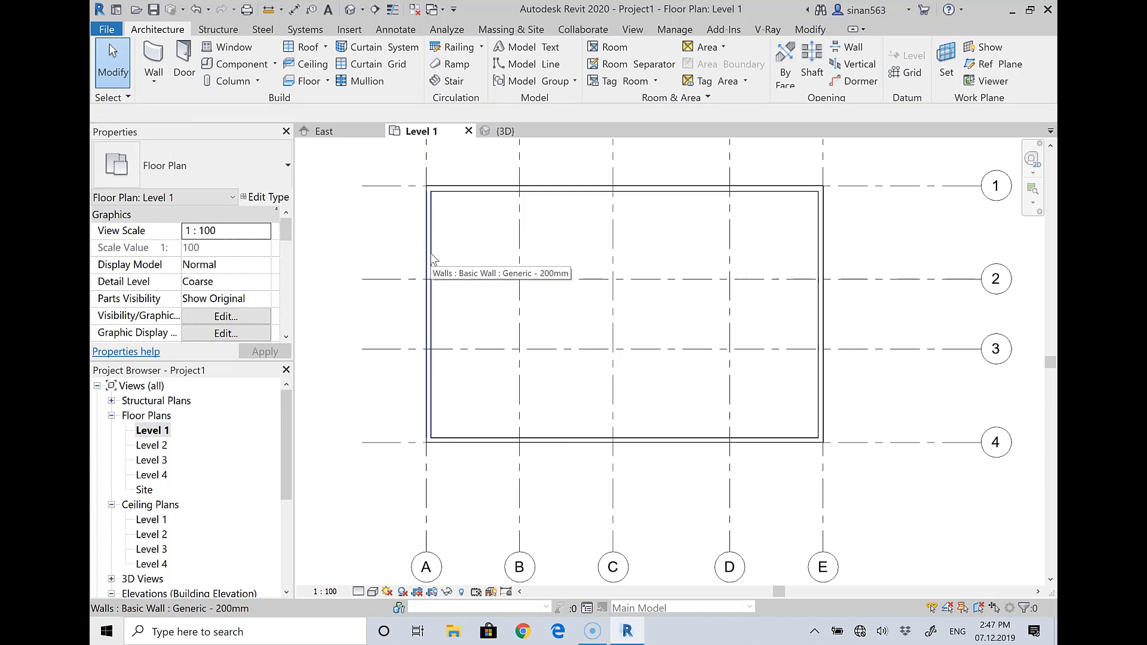
key("Tab")
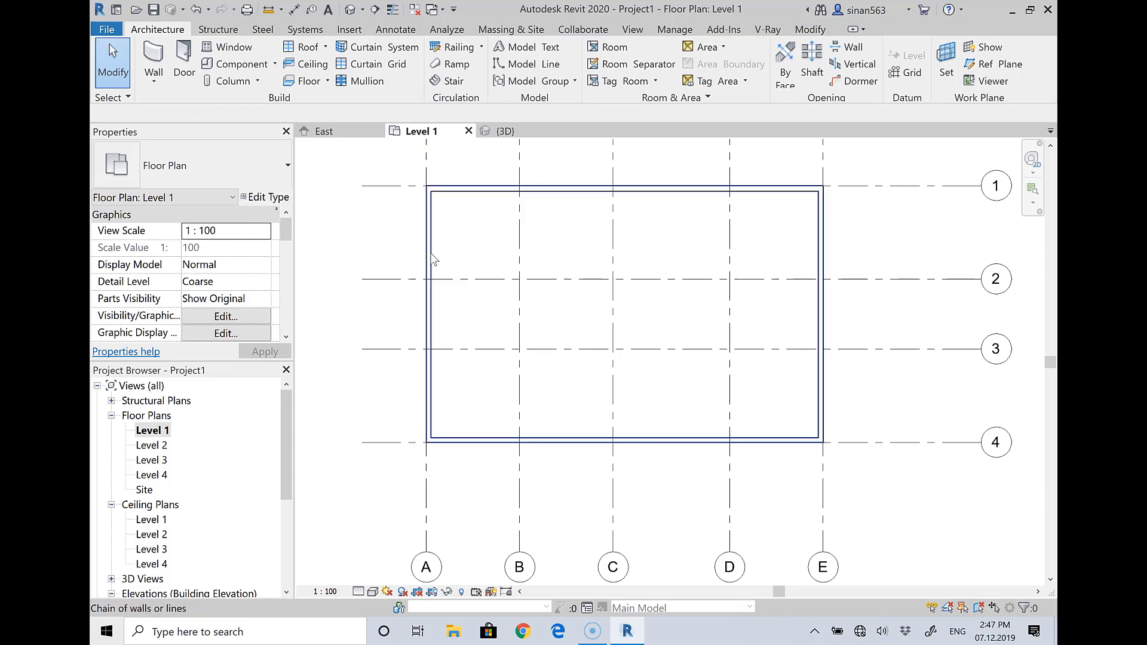
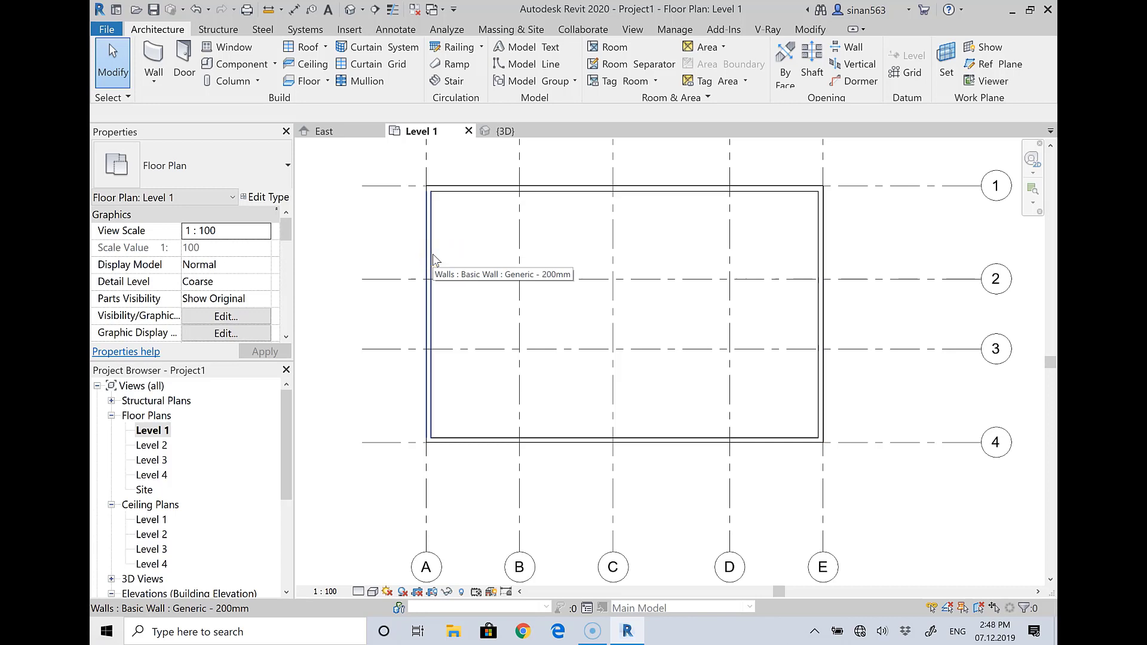
Tab-select the four connected outer walls on Level 1 and change them to Brick 24cm.
key("Tab")
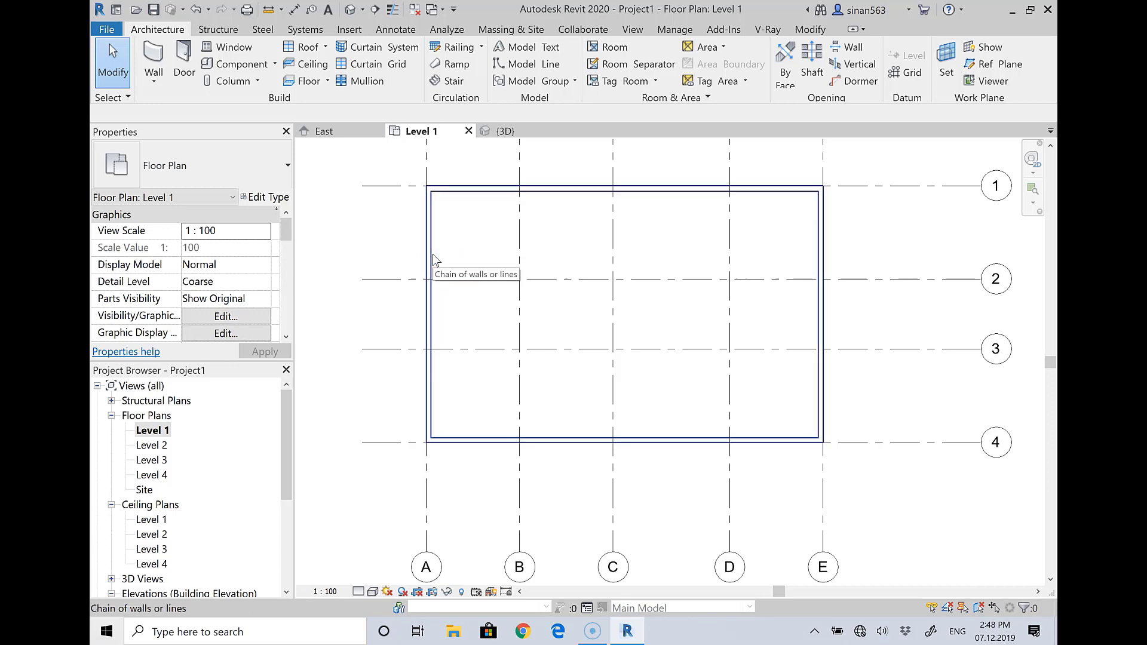
left_click(433, 254)
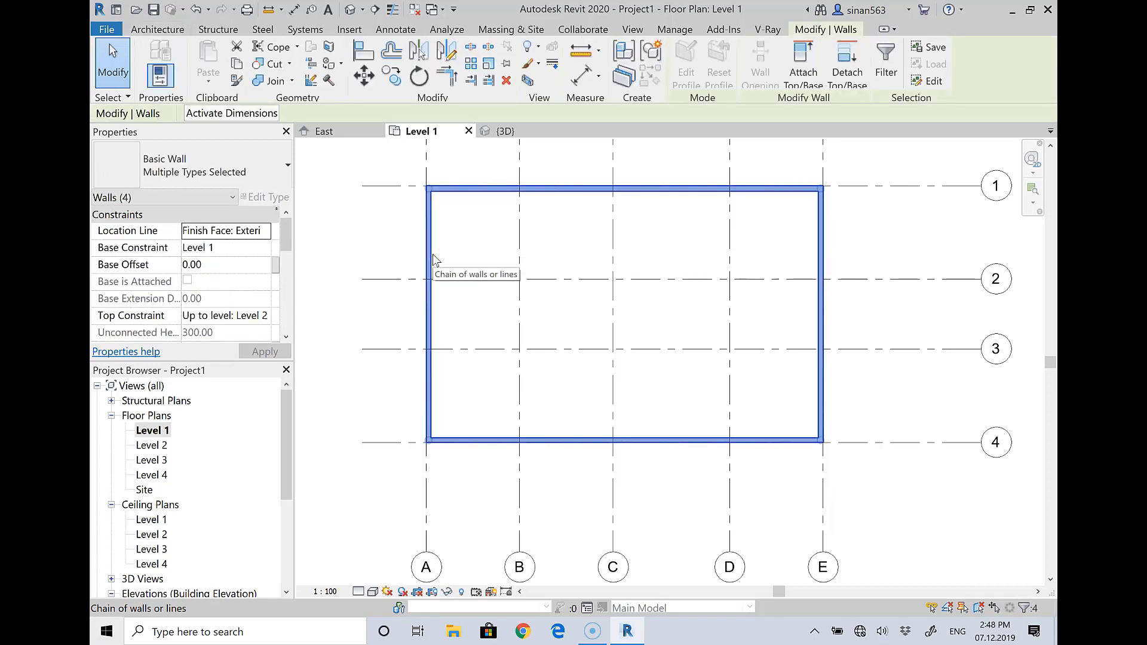
left_click(251, 158)
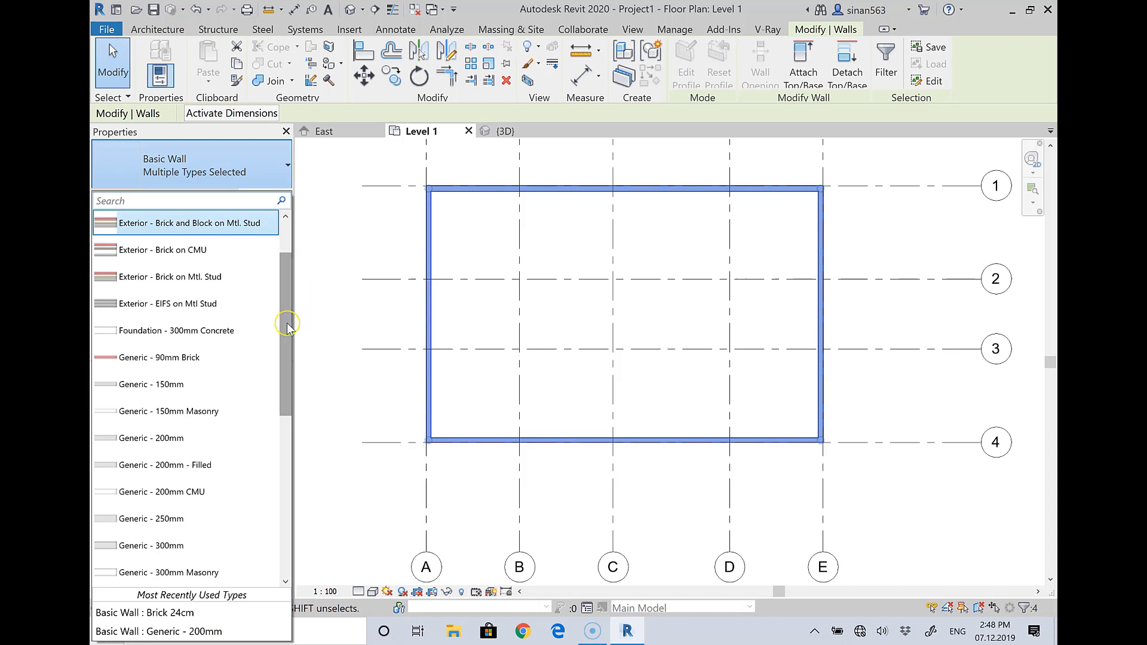
left_click_drag(288, 326, 284, 287)
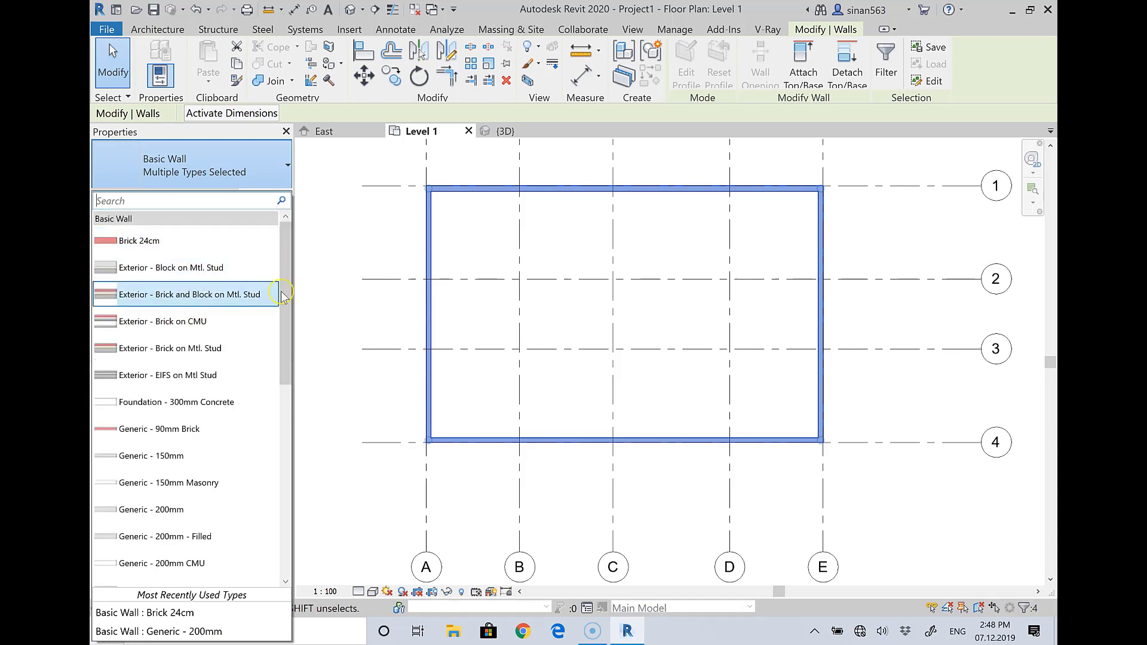
left_click(193, 246)
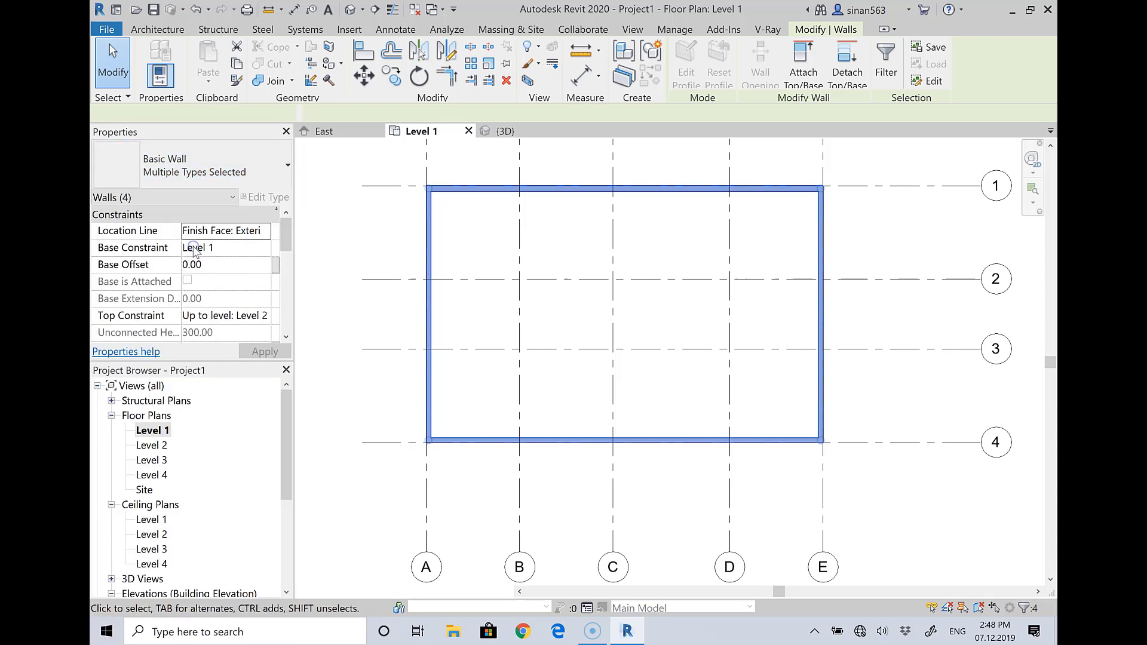
left_click(379, 239)
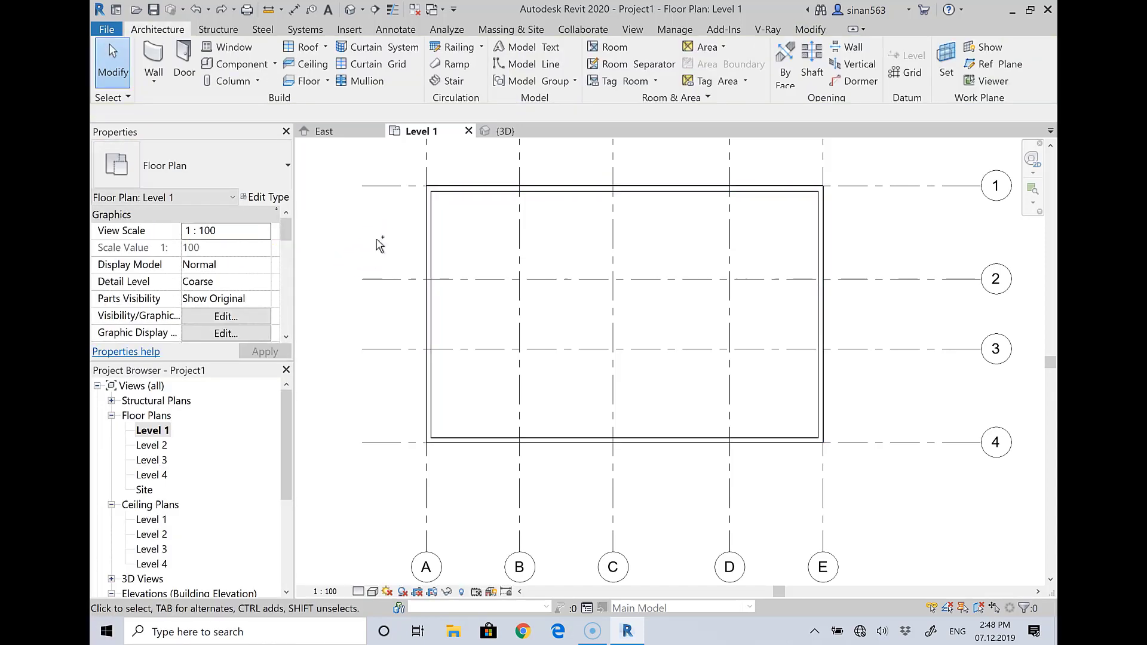
Reapply Brick 24cm to the whole outer wall chain, then view the brick walls in {3D}.
left_click(440, 256)
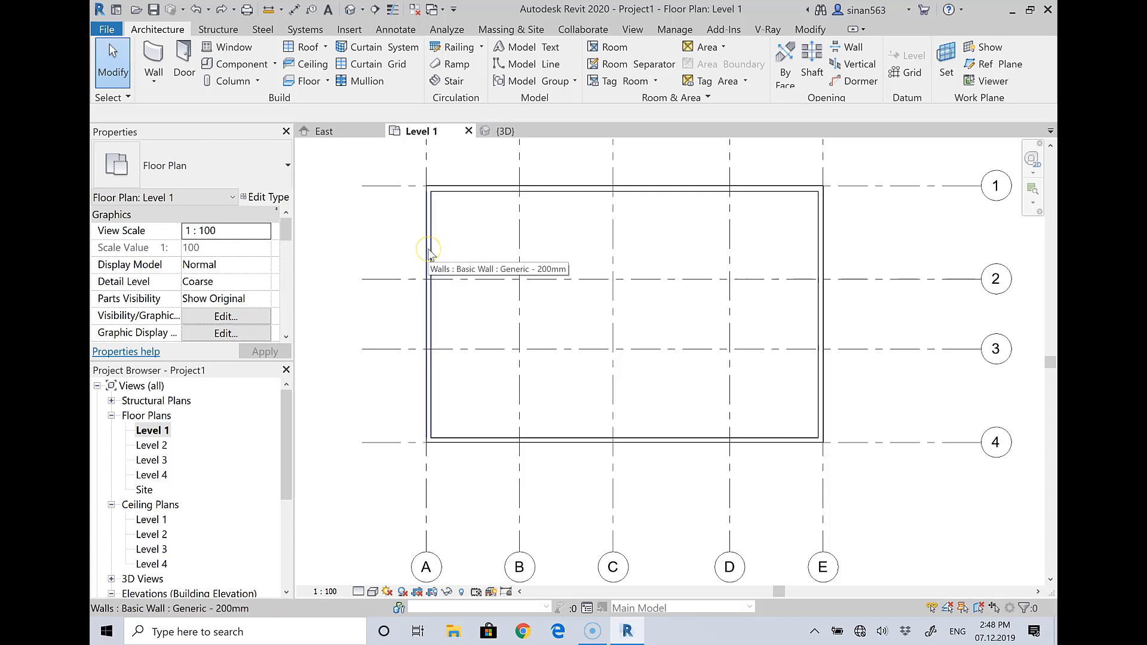
key("Tab")
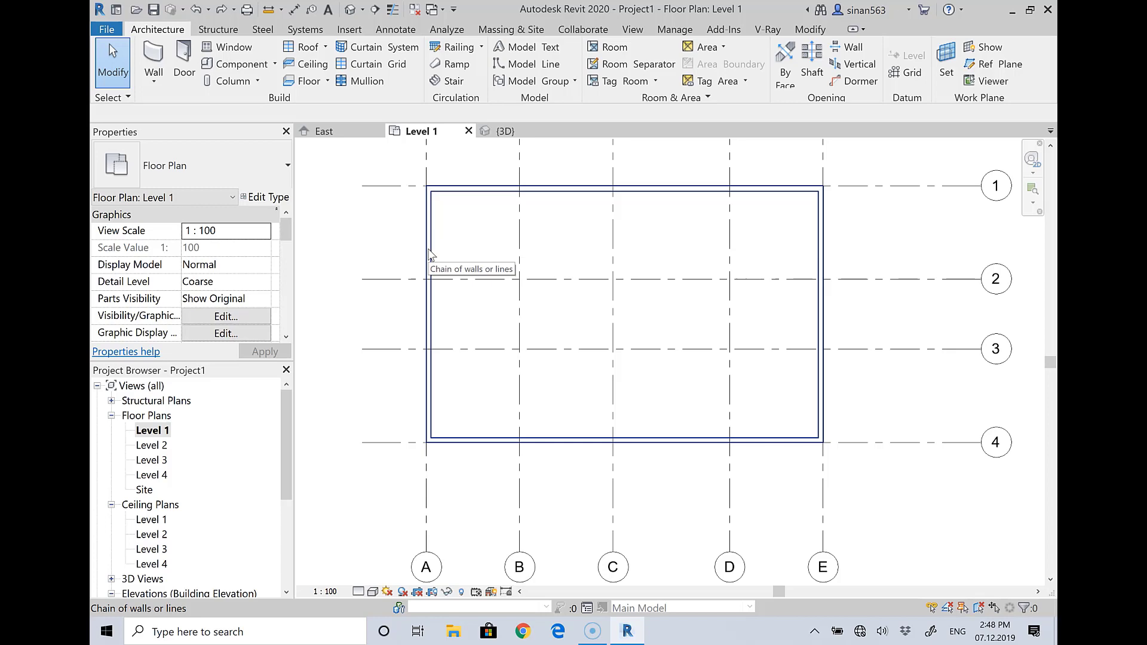
left_click(428, 248)
left_click(286, 165)
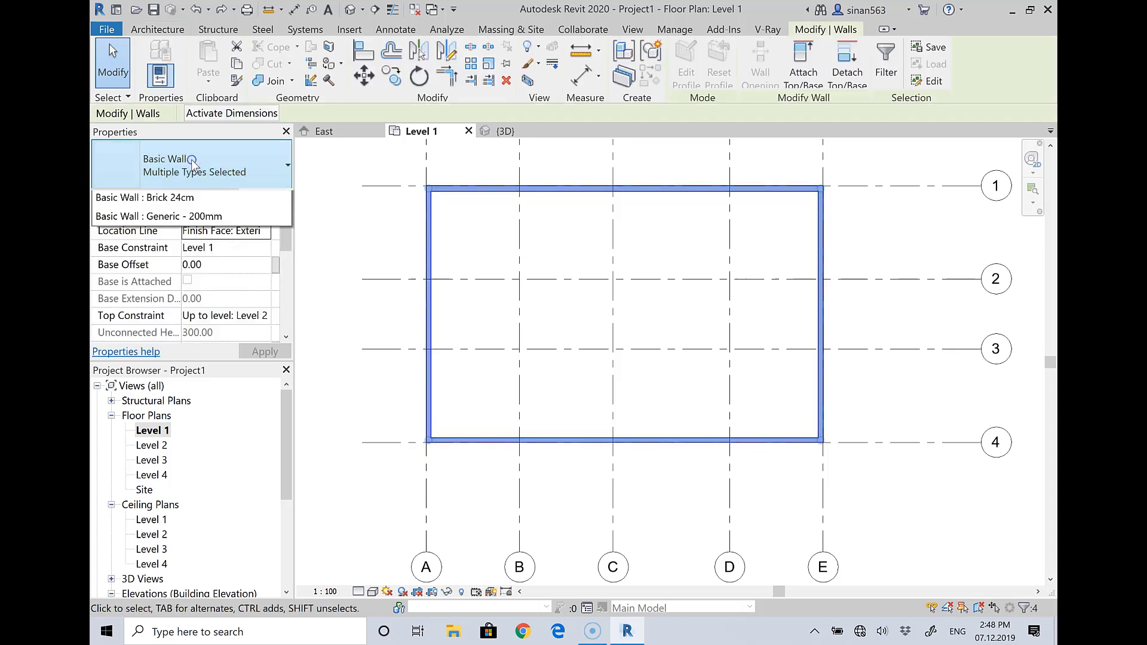
left_click(155, 241)
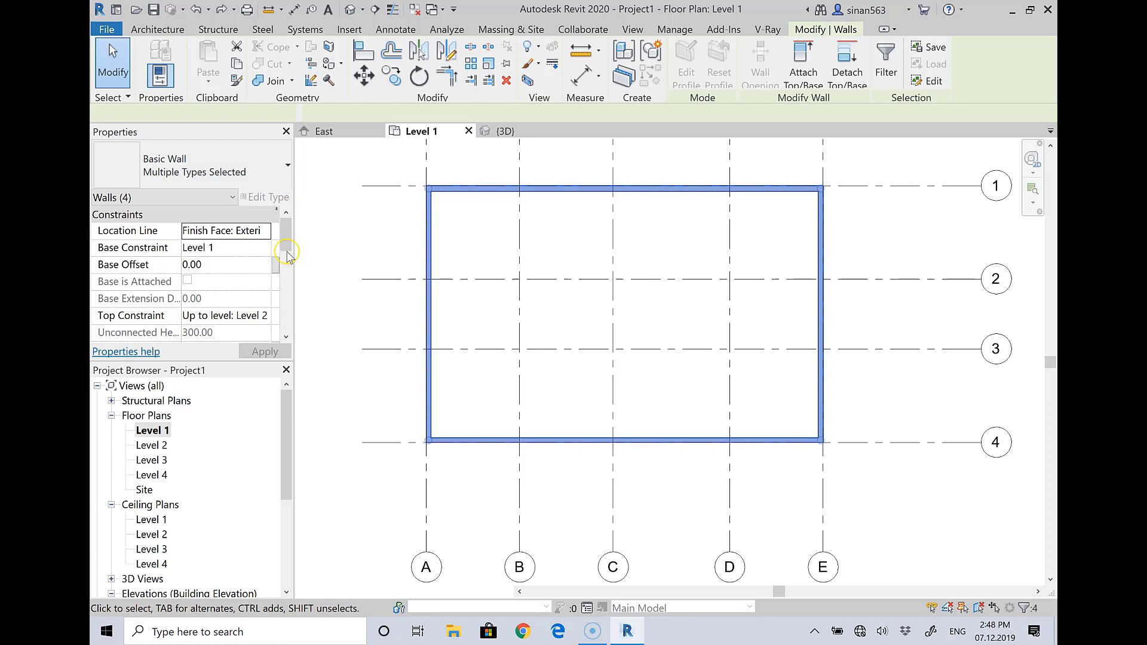
left_click(359, 235)
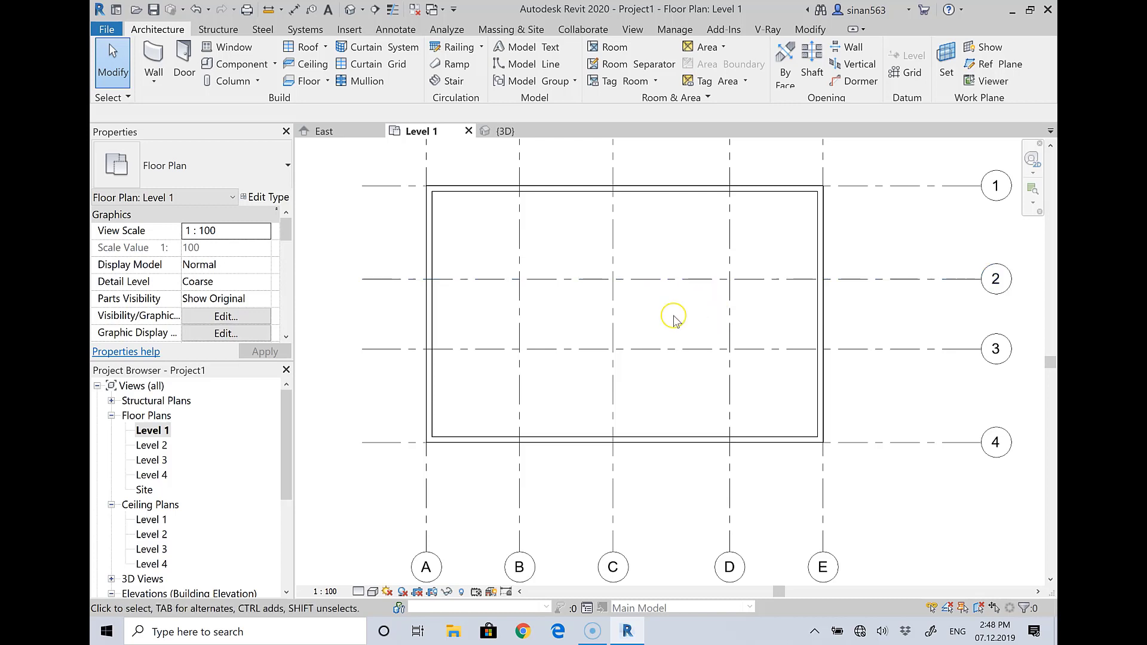
left_click(506, 349)
left_click(518, 130)
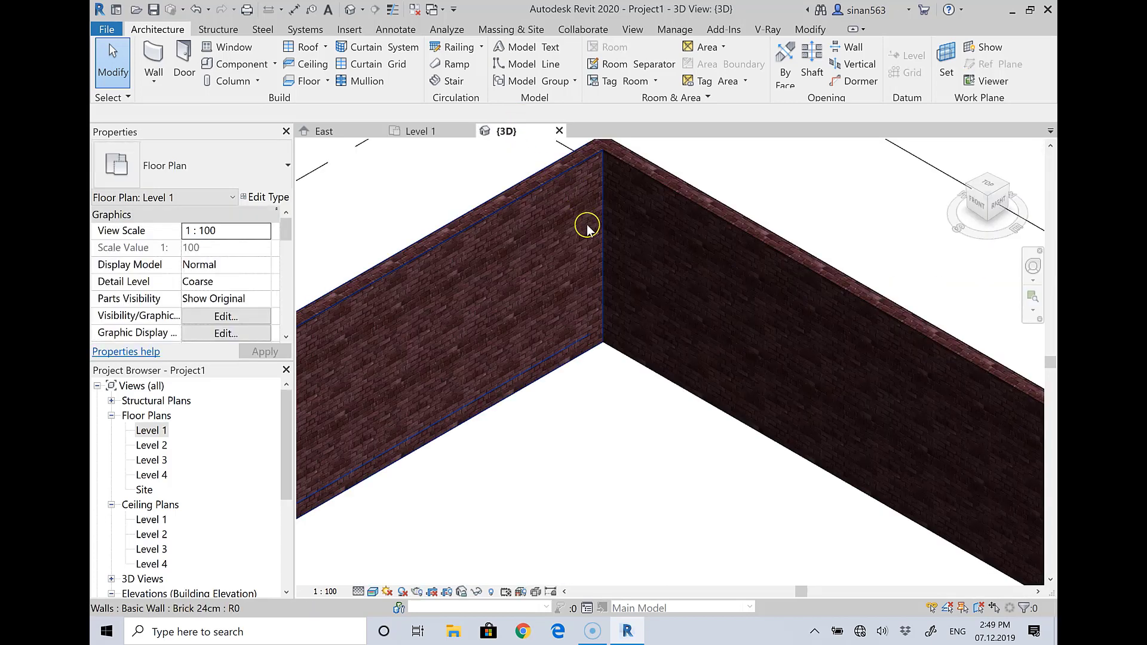
scroll(595, 218, "down", 1)
scroll(590, 220, "down", 2)
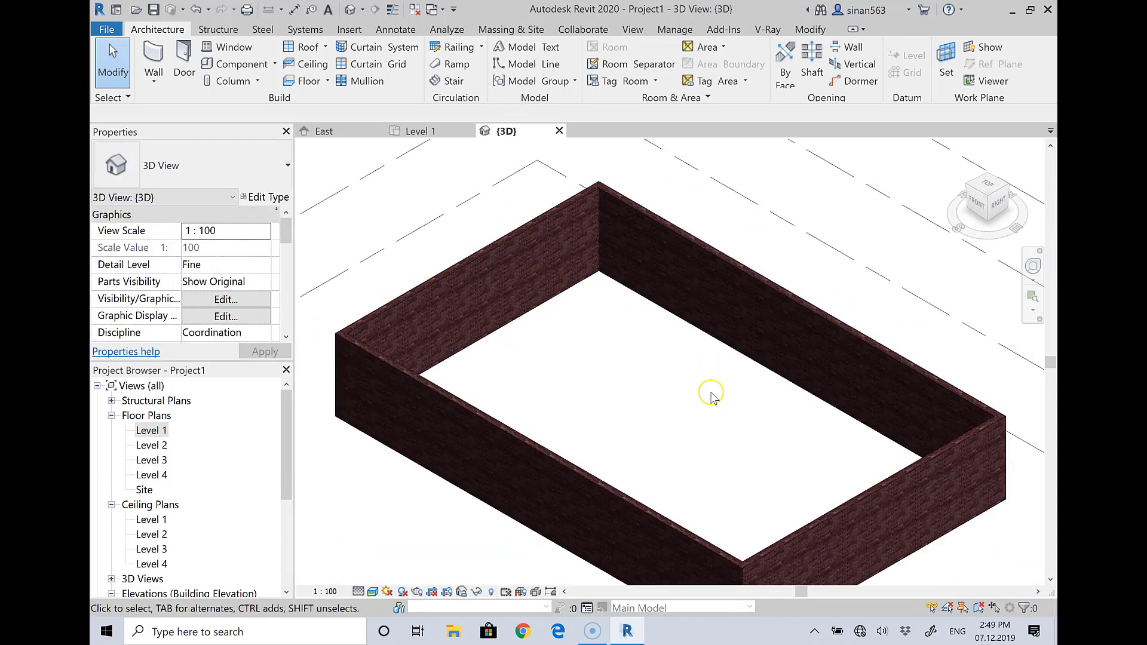
scroll(564, 320, "down", 1)
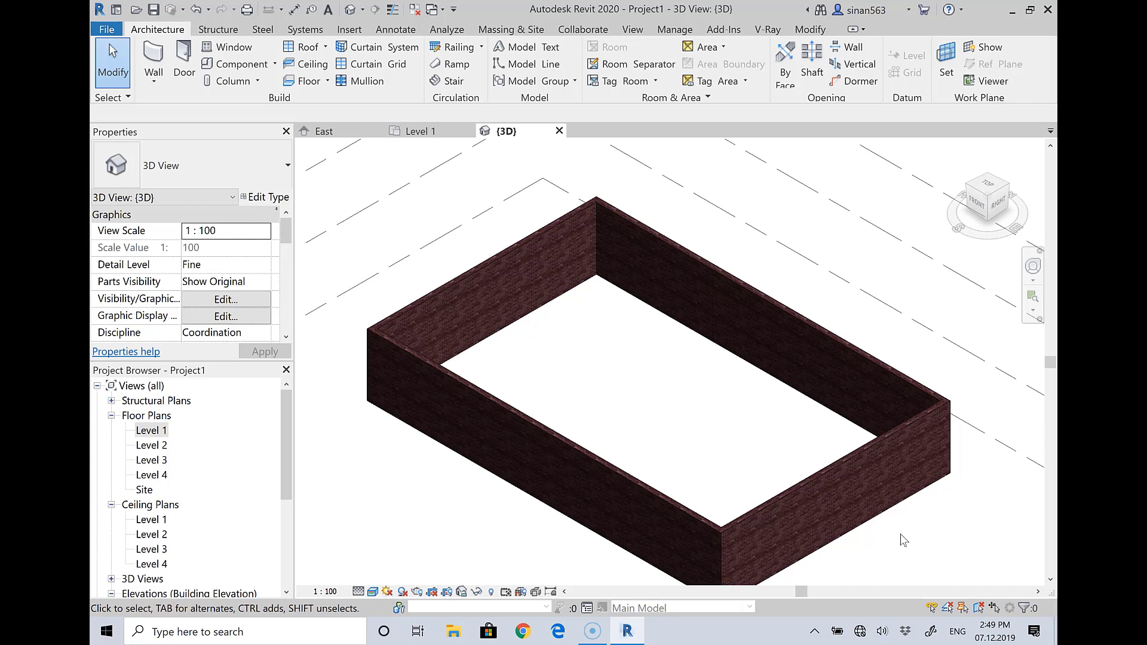
left_click(420, 132)
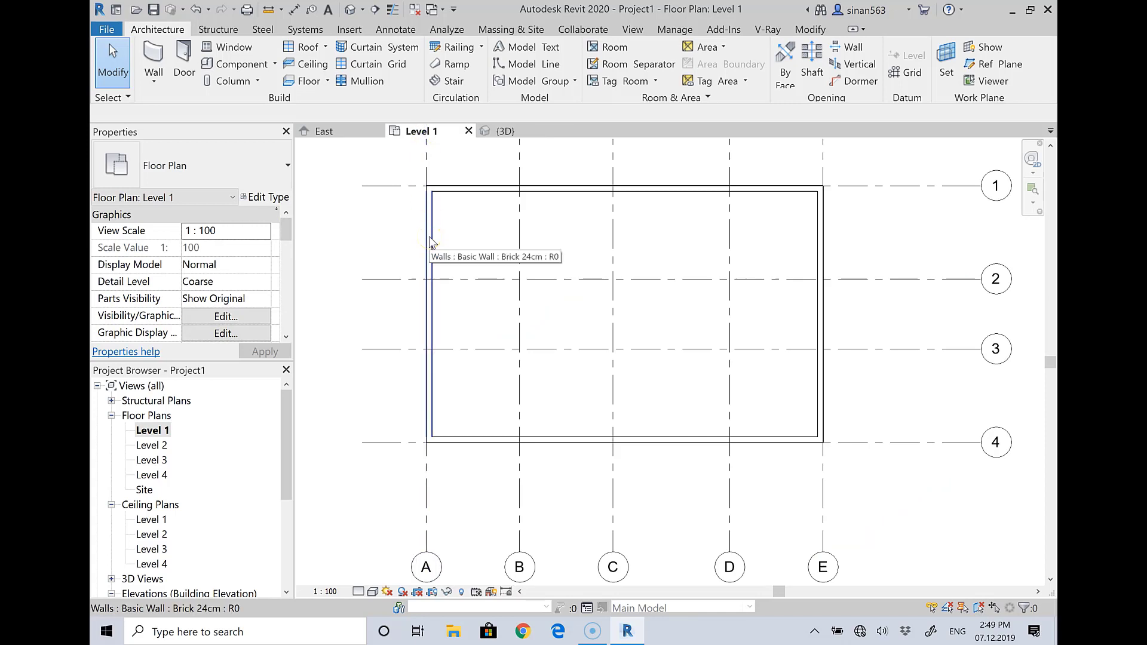
key("Tab")
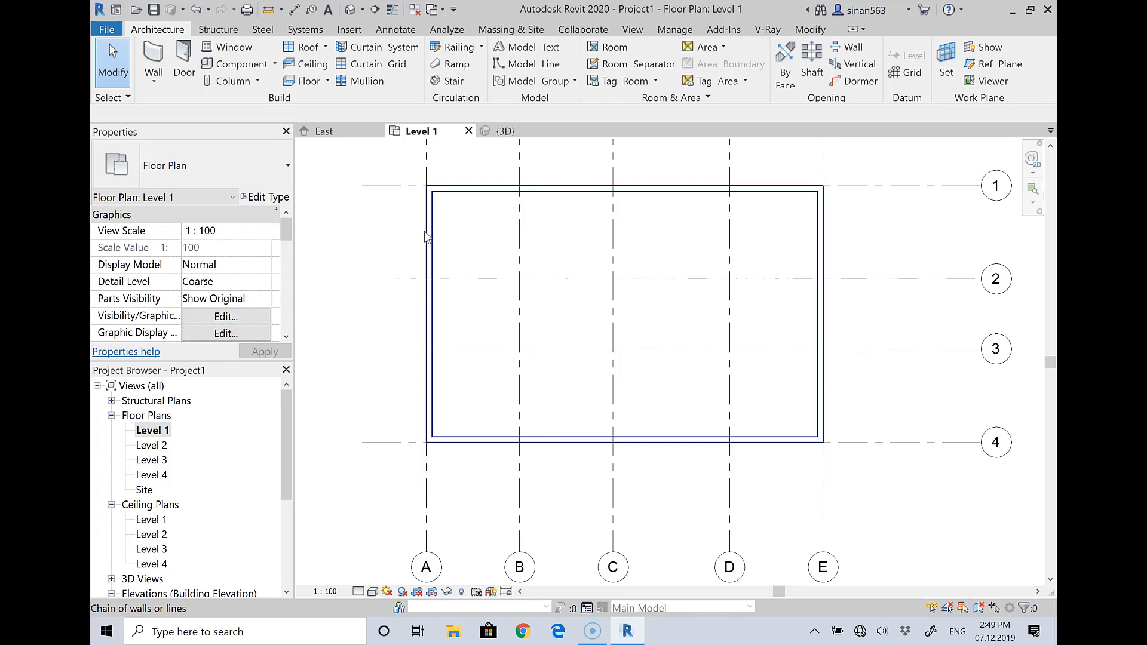
left_click(441, 239)
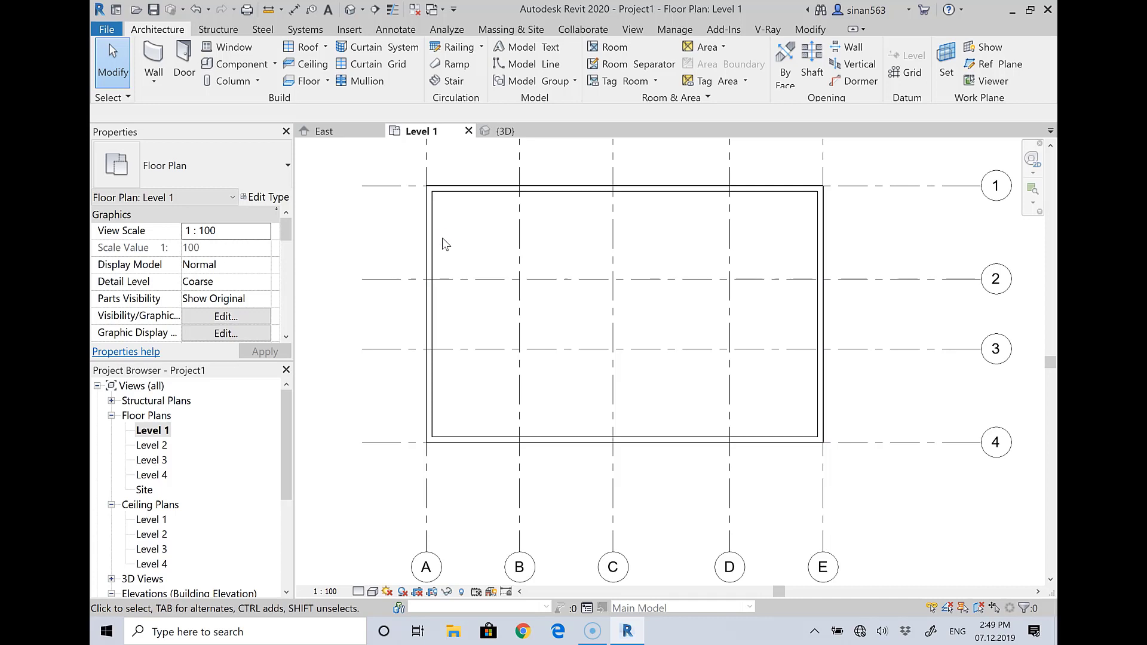
left_click(429, 240)
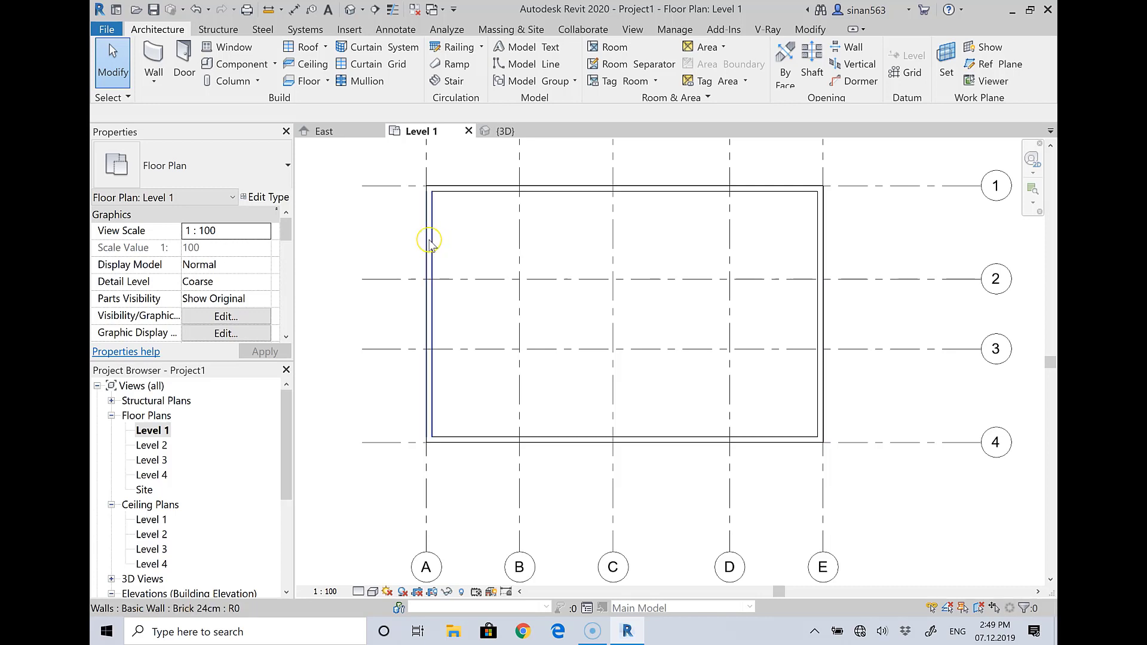
key("Tab")
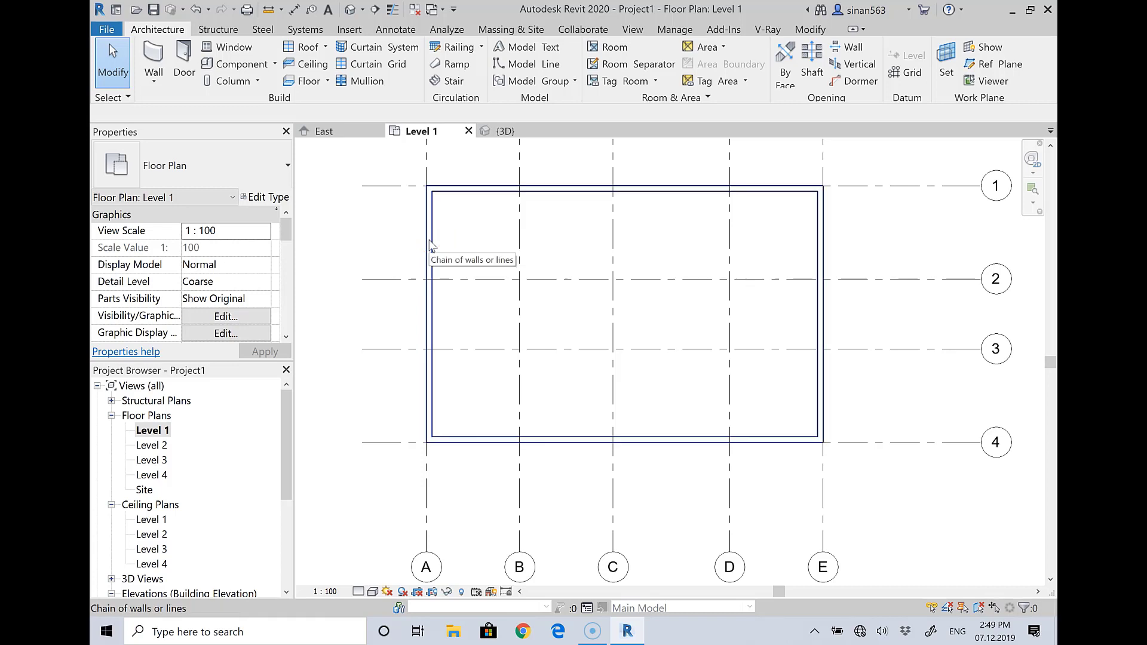
left_click(429, 240)
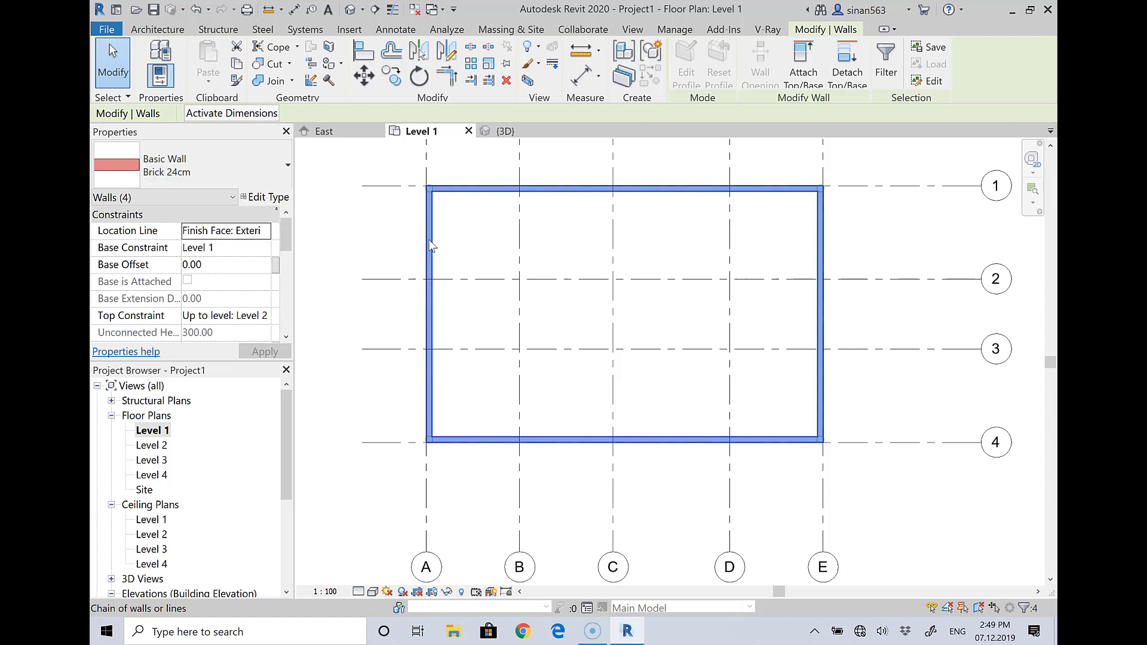
left_click(484, 248)
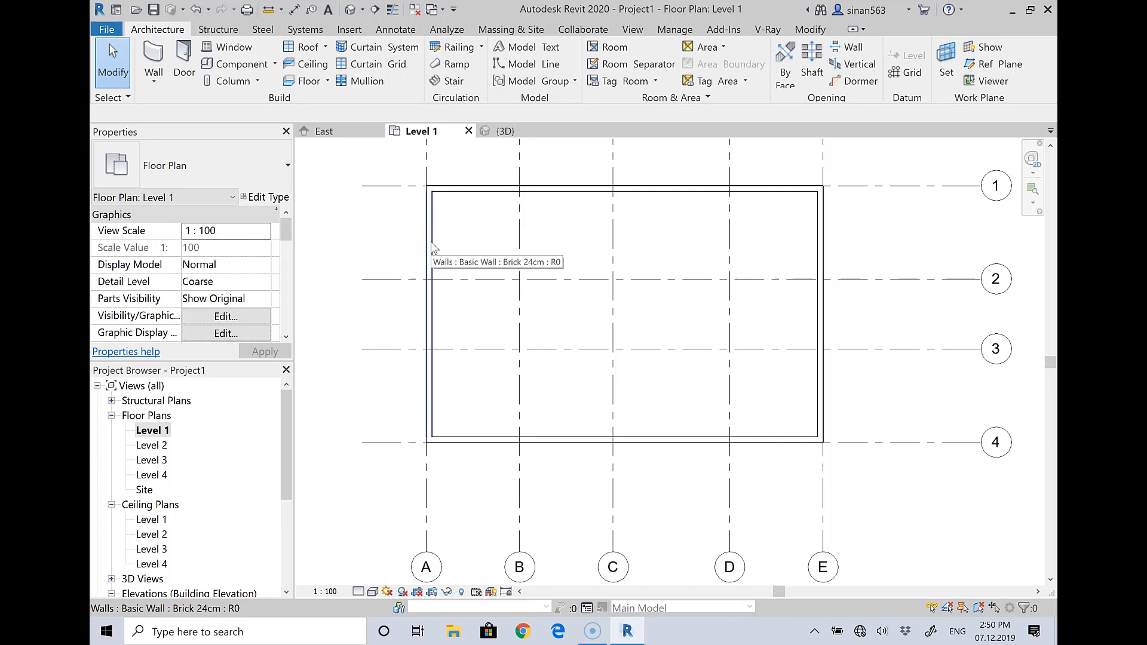
key("Tab")
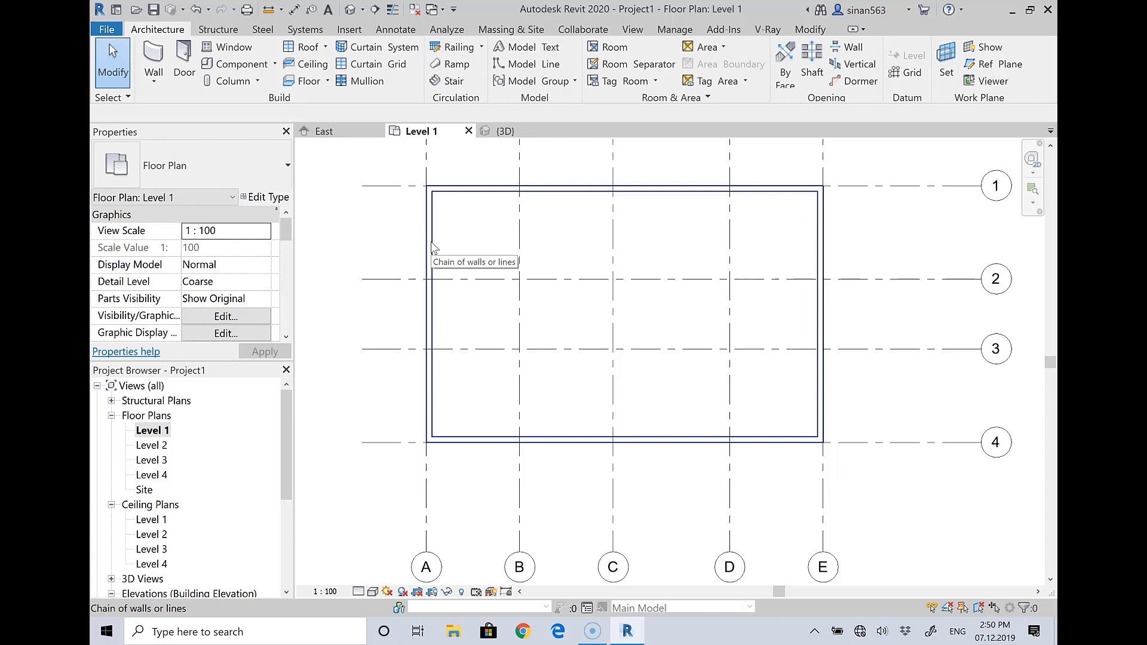
left_click(431, 241)
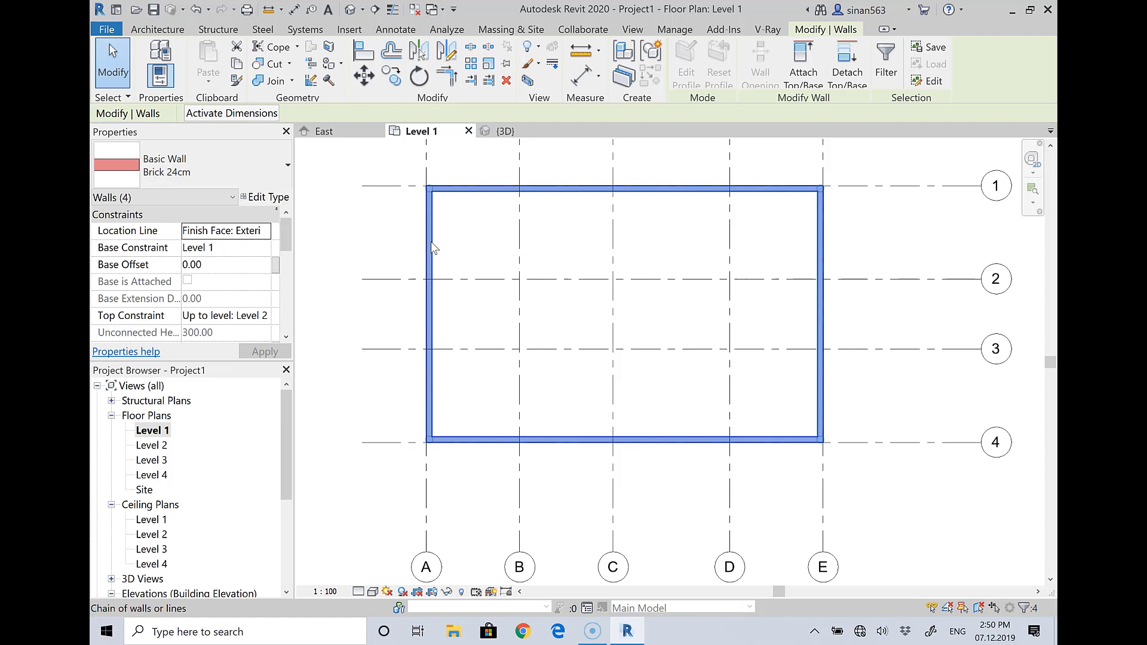
key("Escape")
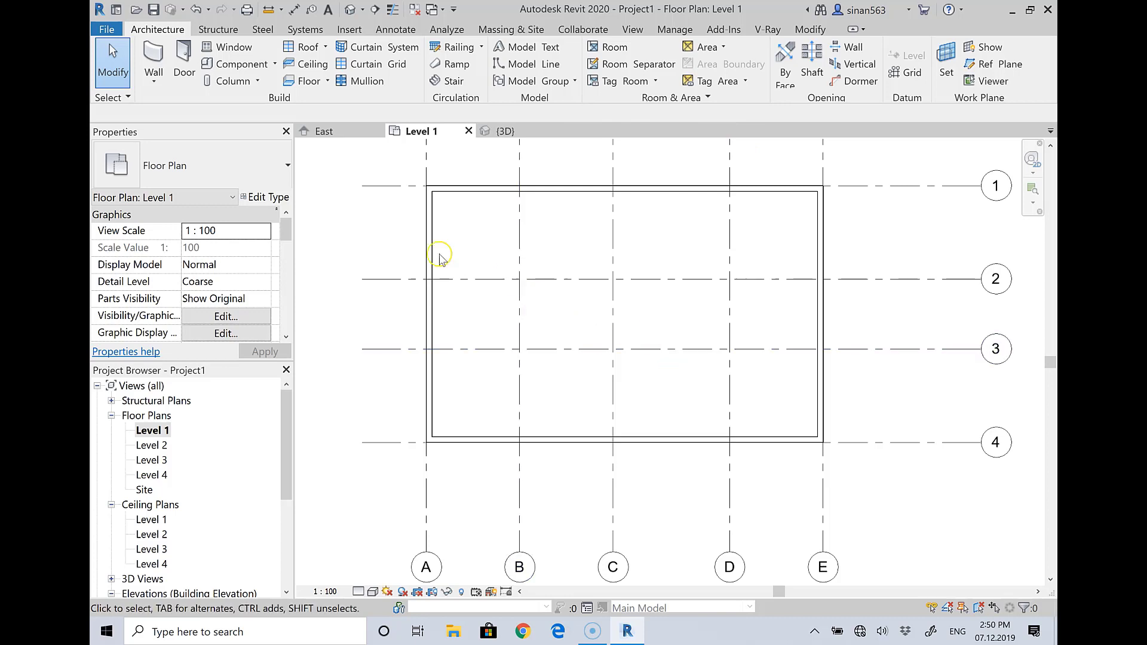
Cancel the save reminder, leave wall drawing, and check the grid A wall is Brick 24cm.
left_click(154, 56)
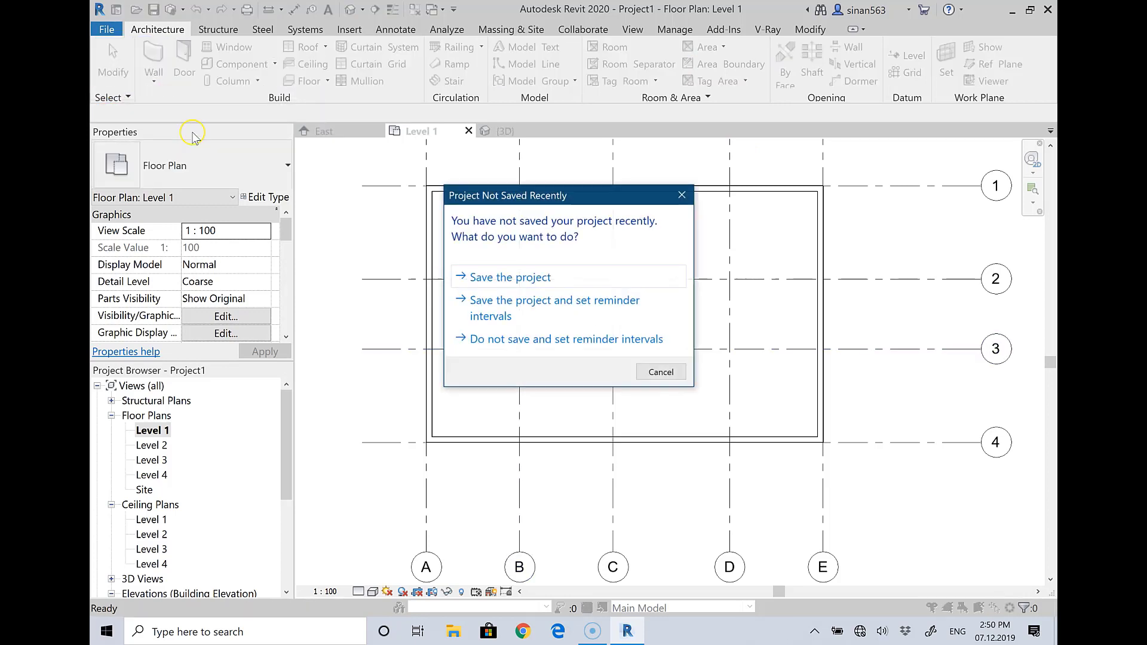
left_click(657, 368)
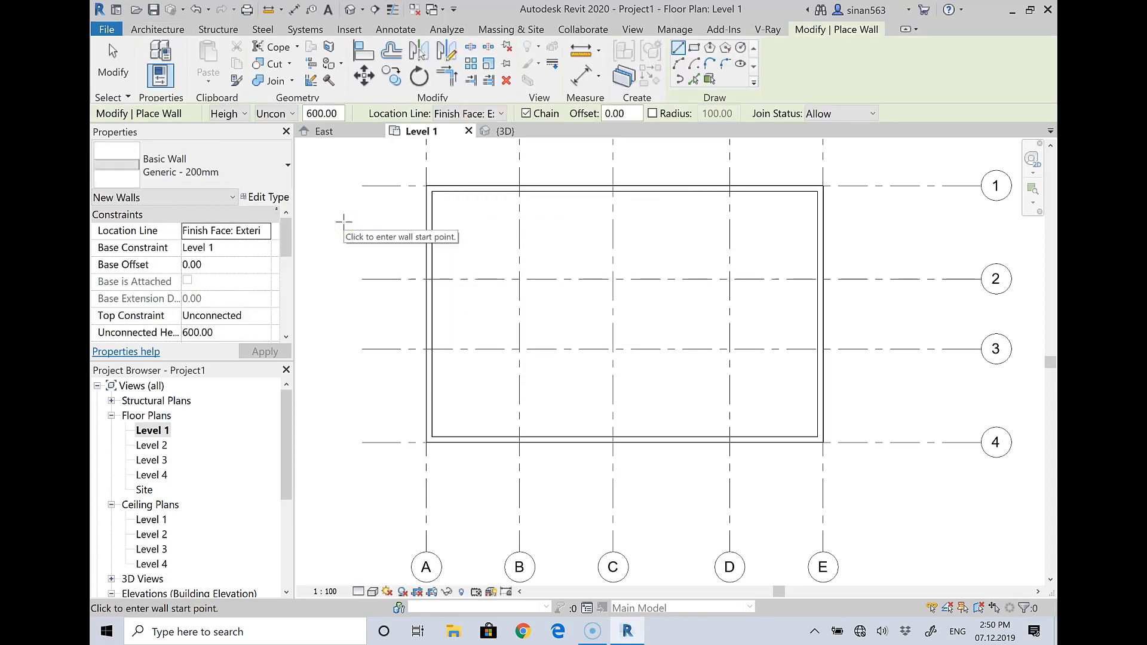
key("Escape")
left_click(431, 222)
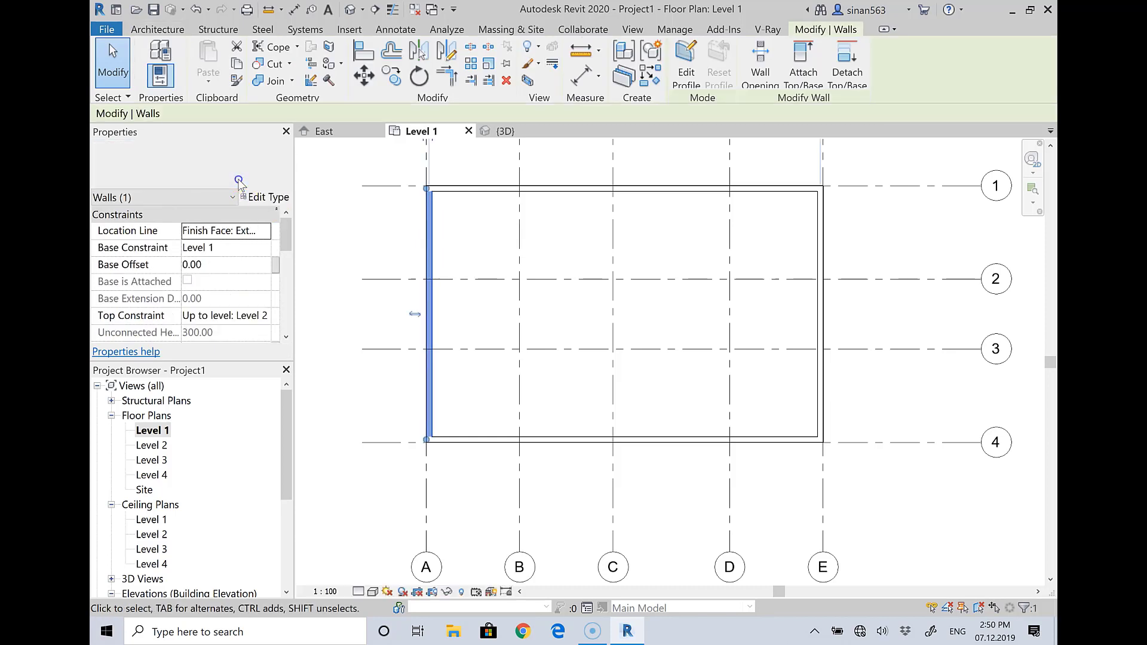
left_click(257, 168)
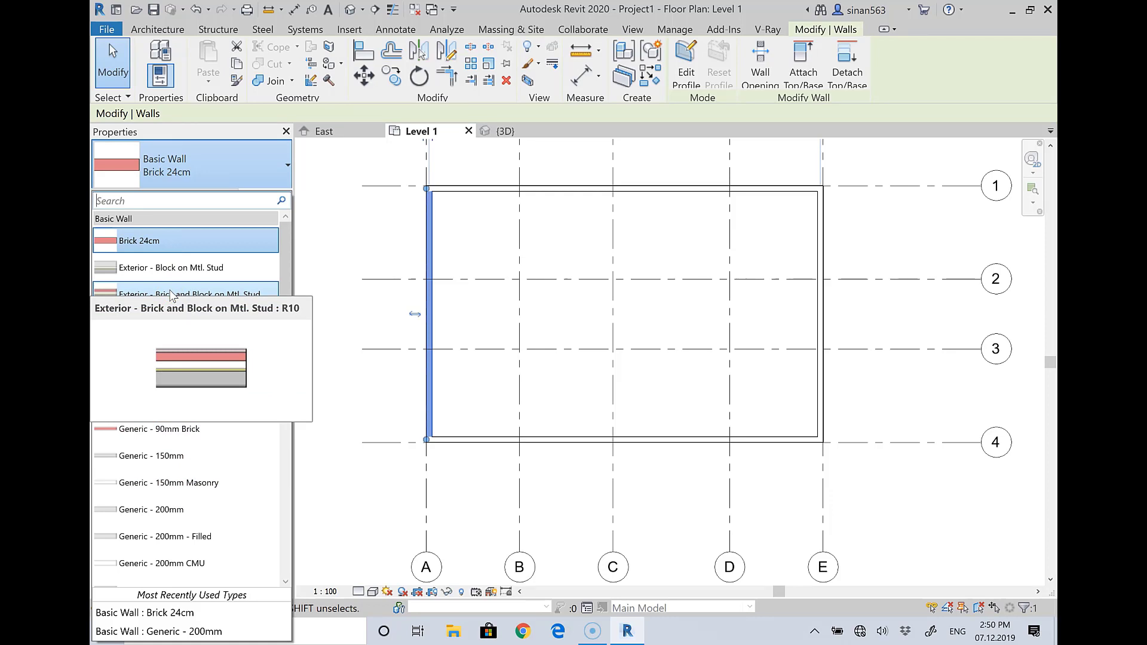
left_click(341, 257)
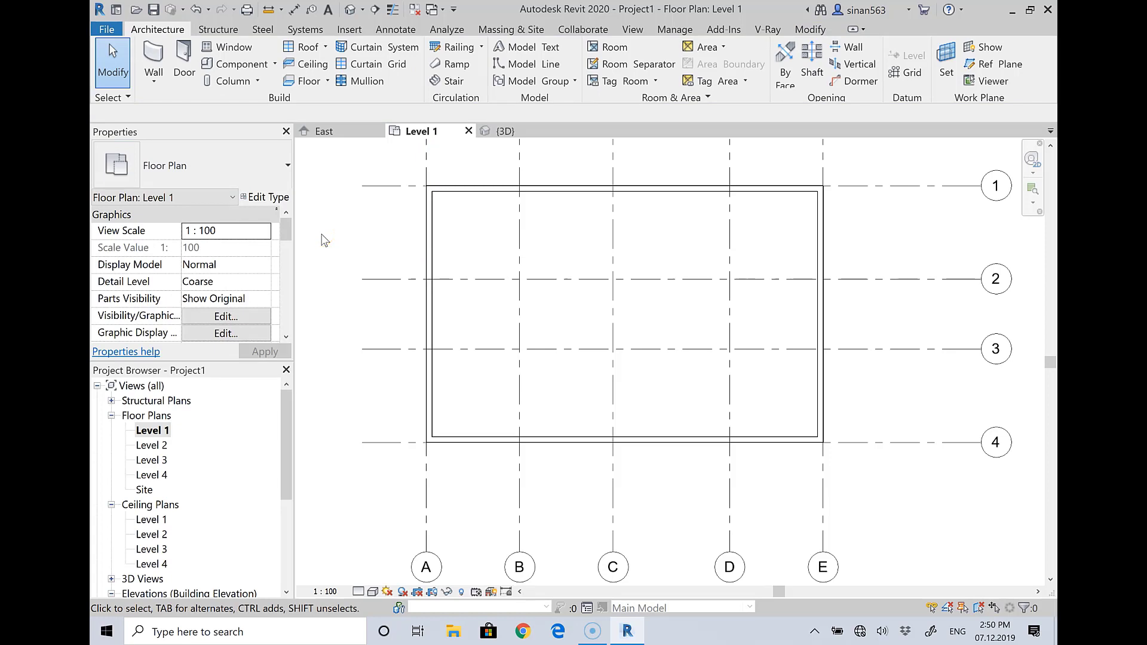
Draw walls up to Level 2 from A/2 to B/2, then along grid B to B/1.
left_click(153, 60)
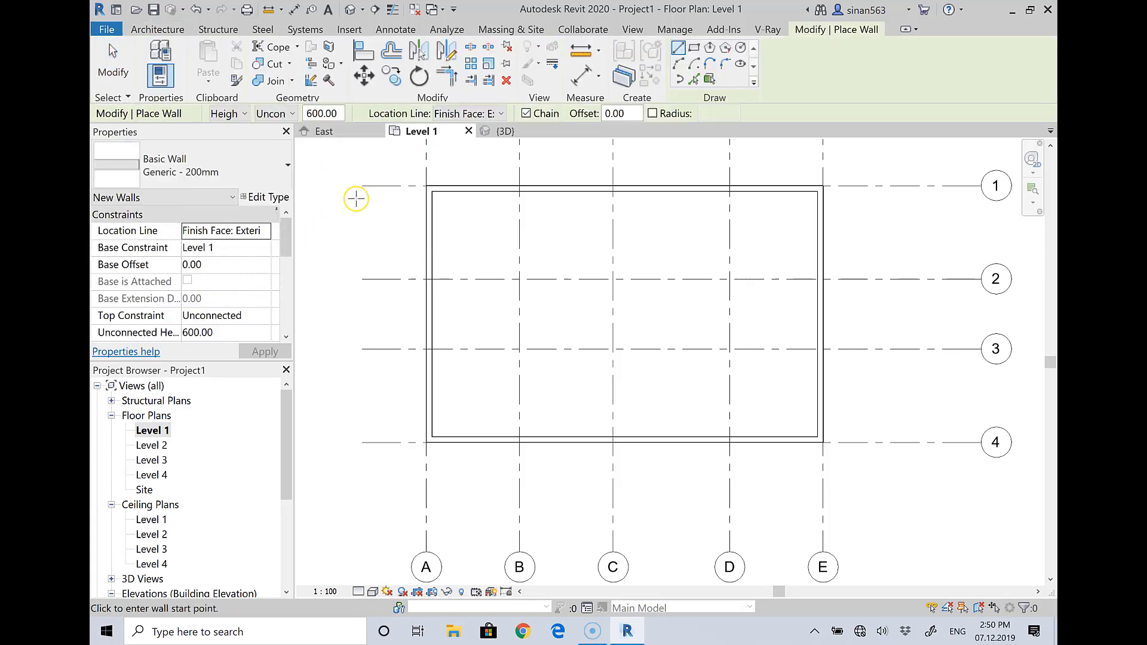
left_click(276, 113)
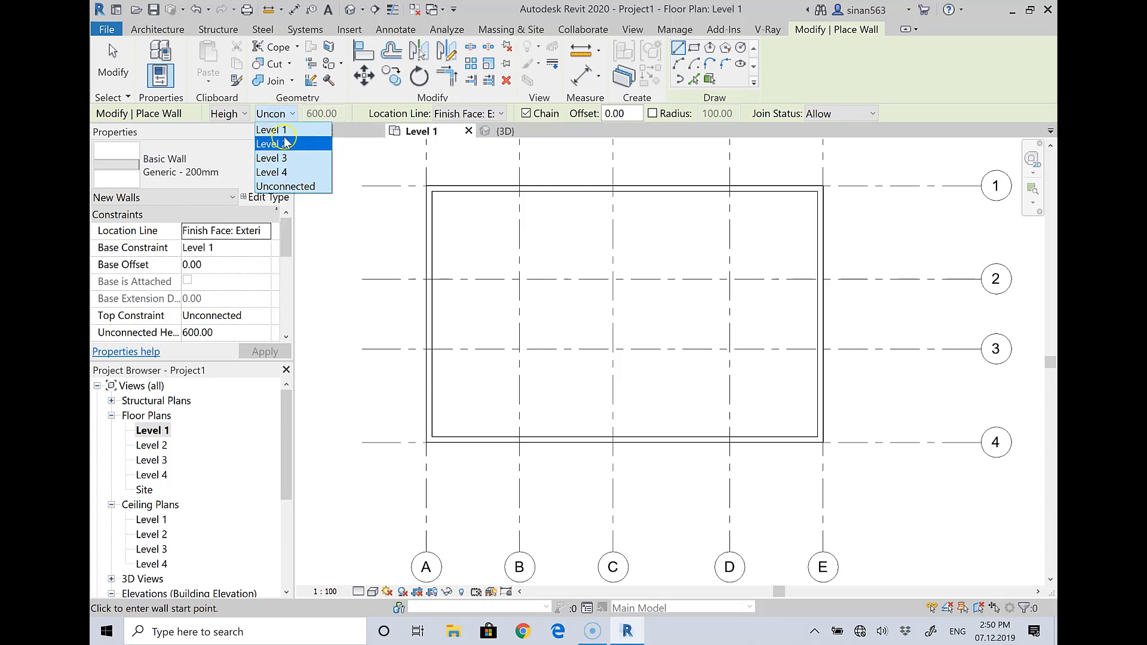
left_click(285, 143)
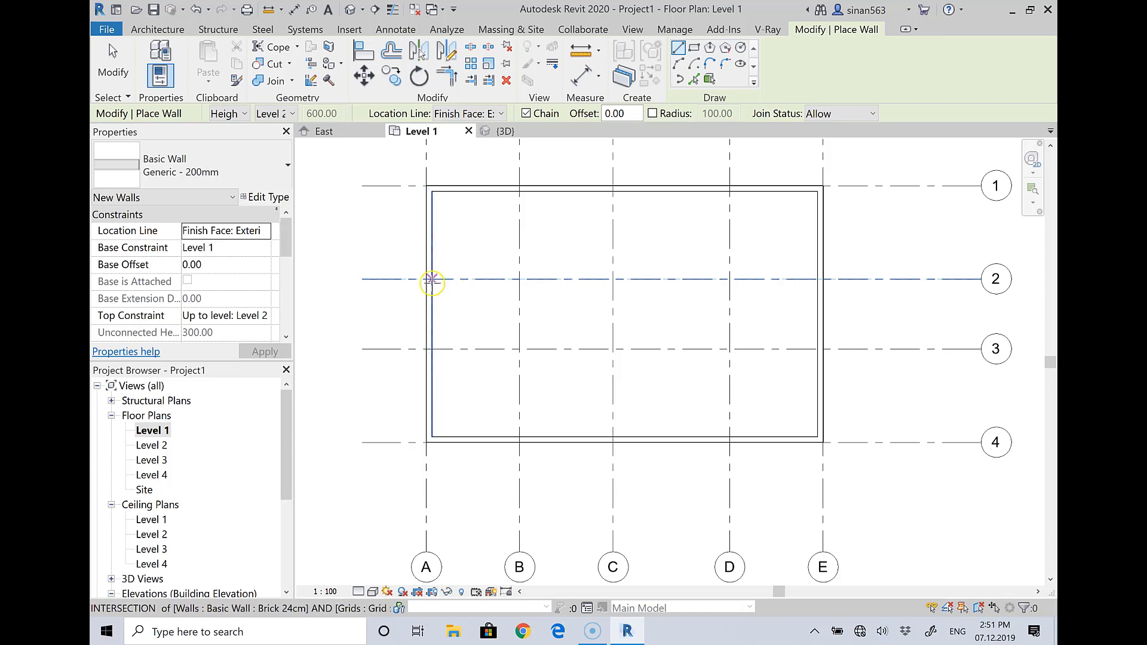
left_click(432, 279)
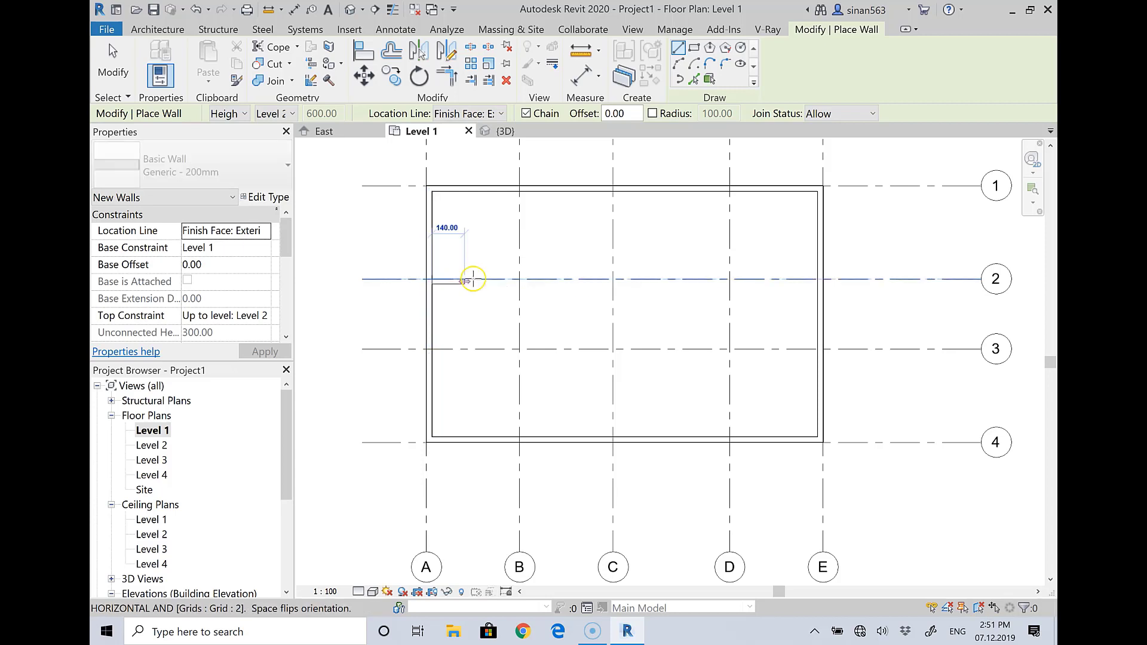
left_click(519, 279)
left_click(520, 192)
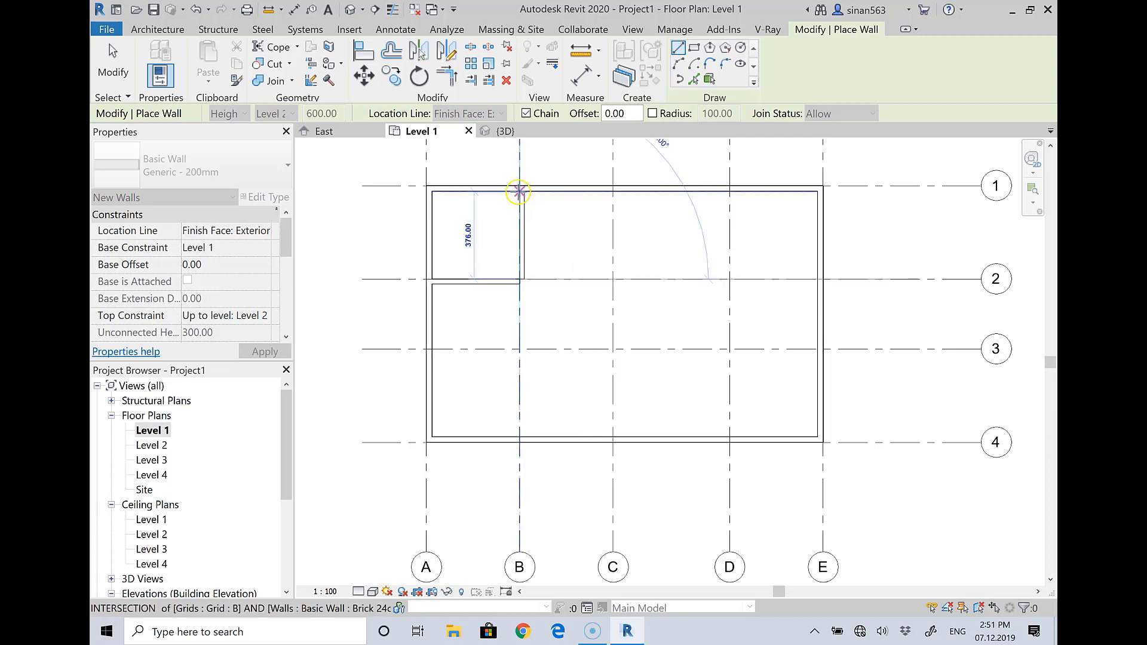
right_click(558, 221)
left_click(560, 222)
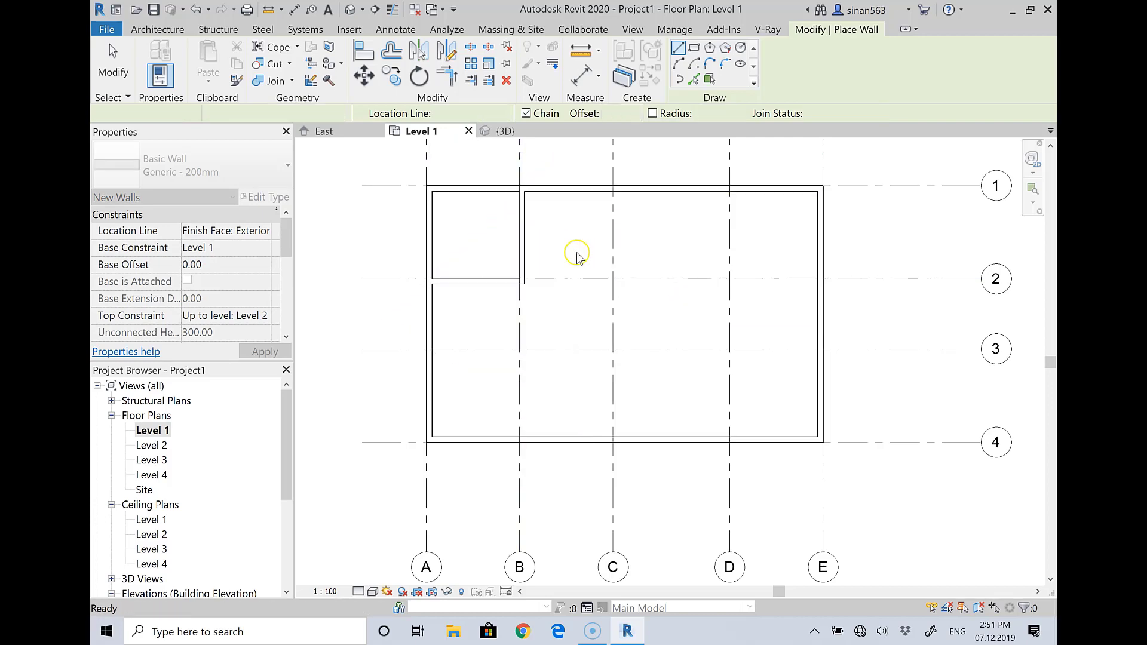
key("Escape")
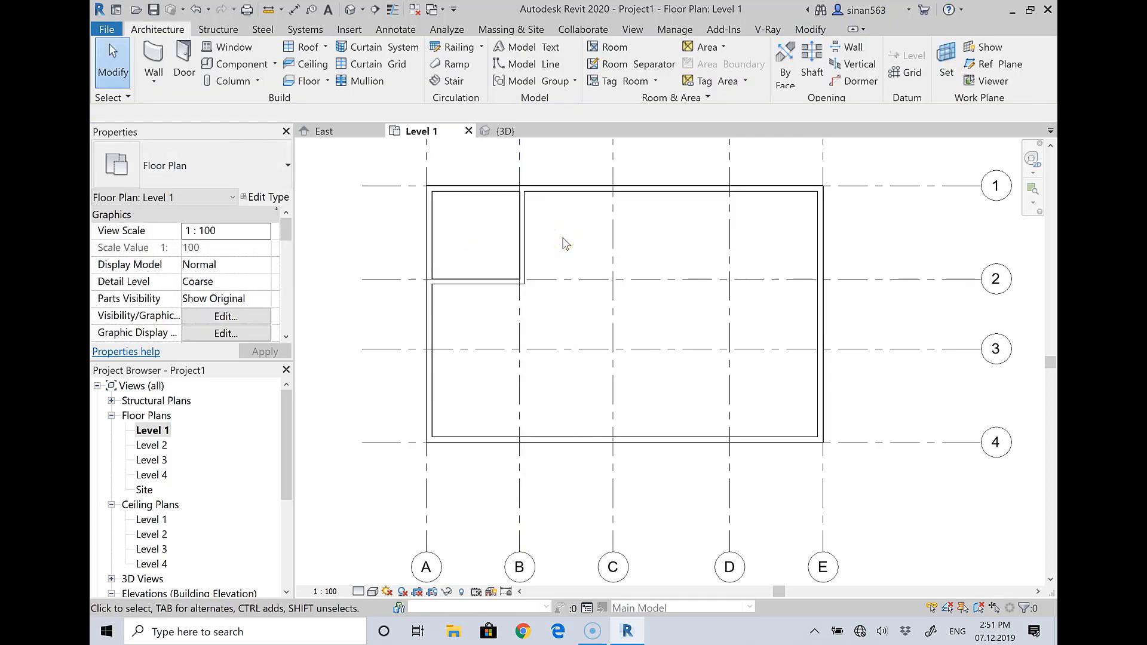
Select the grid 2 and grid B interior walls and change them to Brick 24cm.
left_click(519, 235)
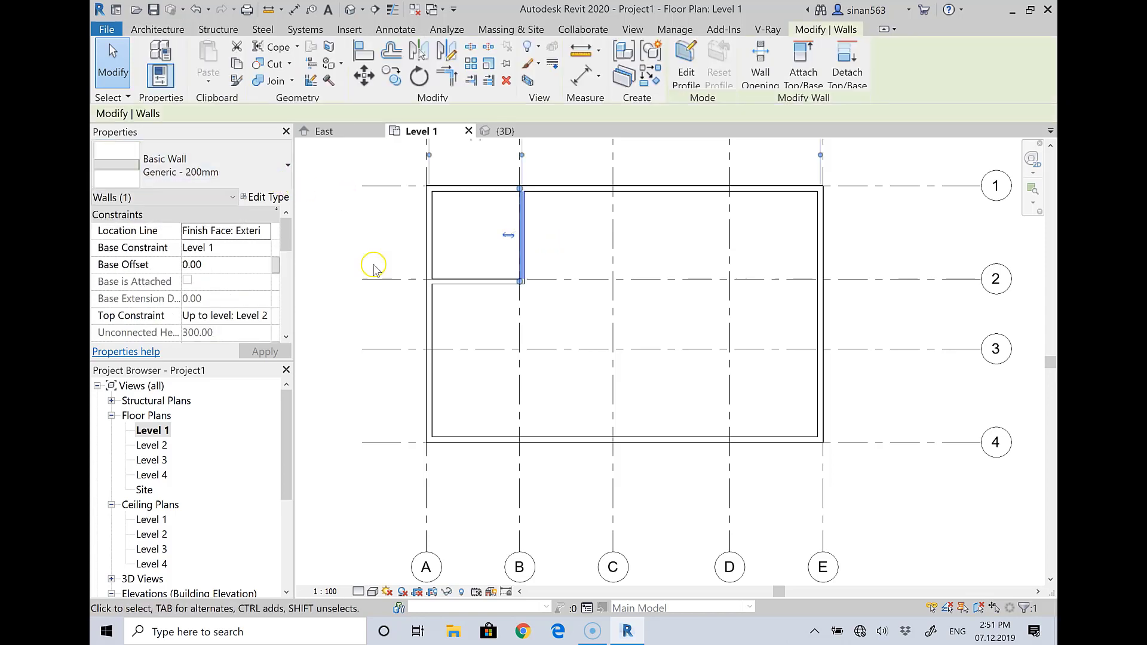
left_click(464, 282)
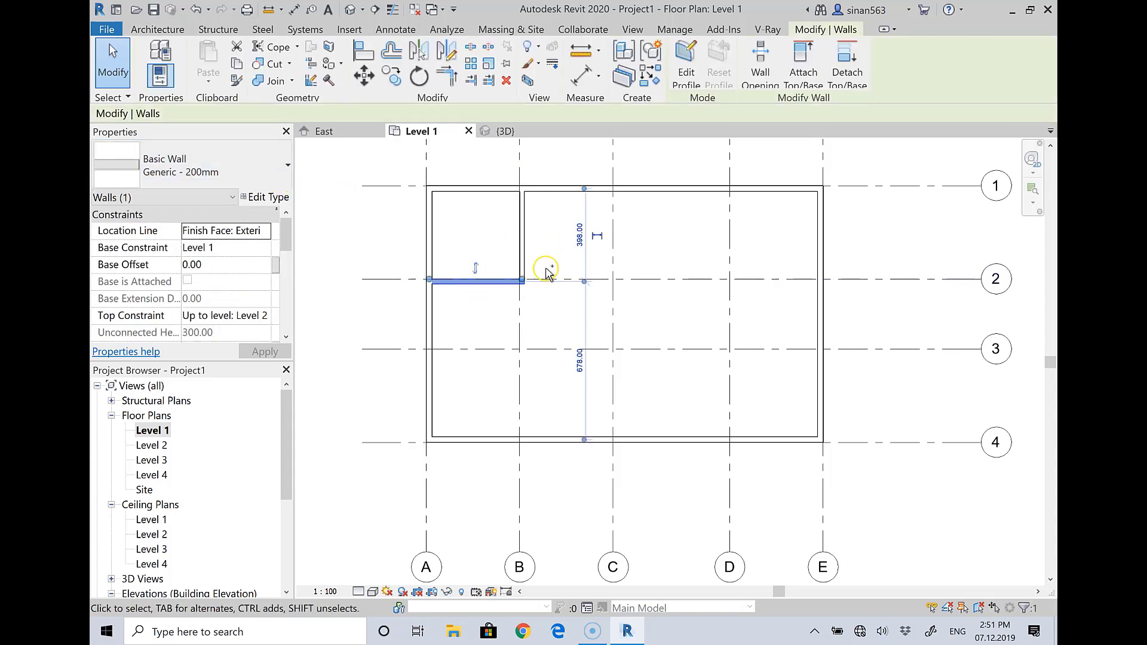
left_click(523, 256, "ctrl")
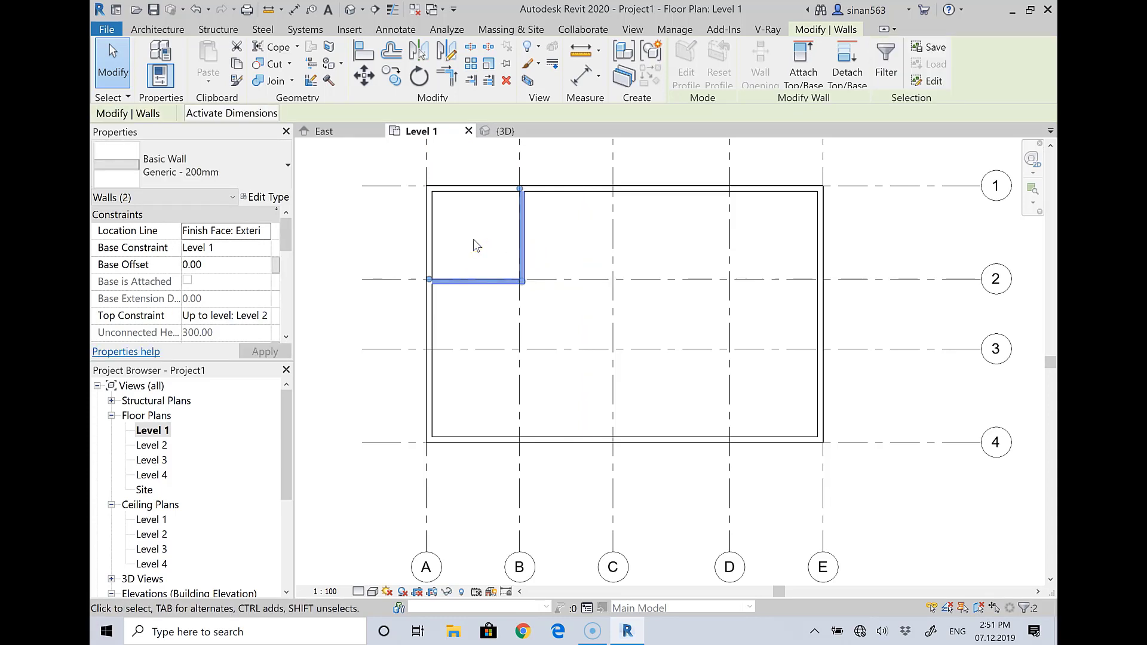
left_click(178, 175)
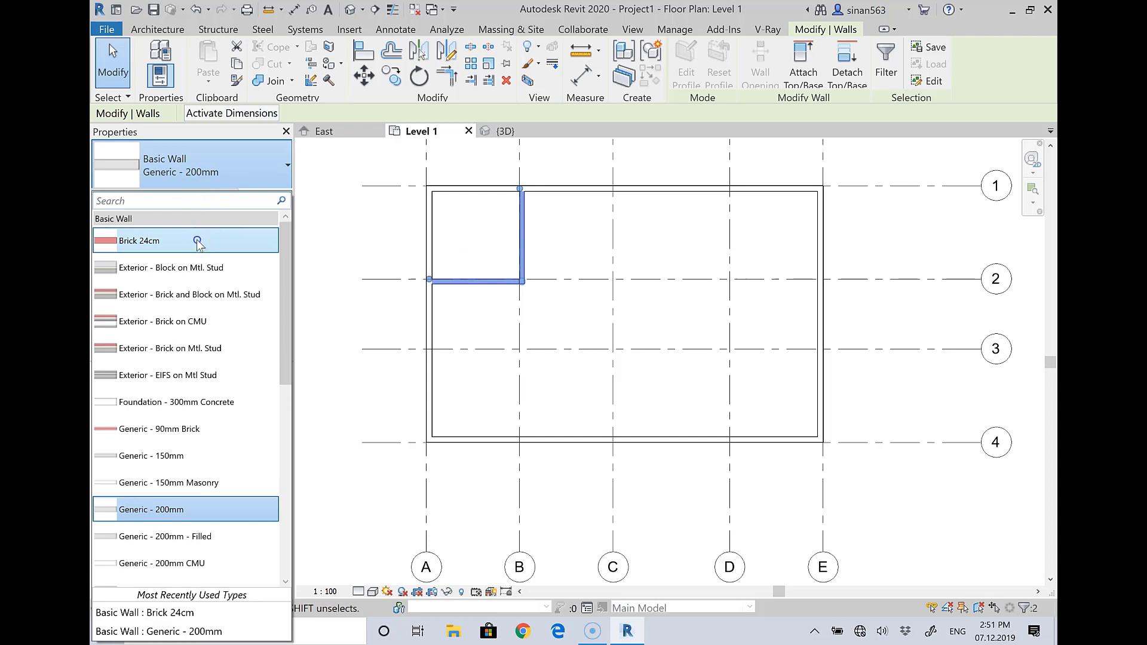
left_click(199, 239)
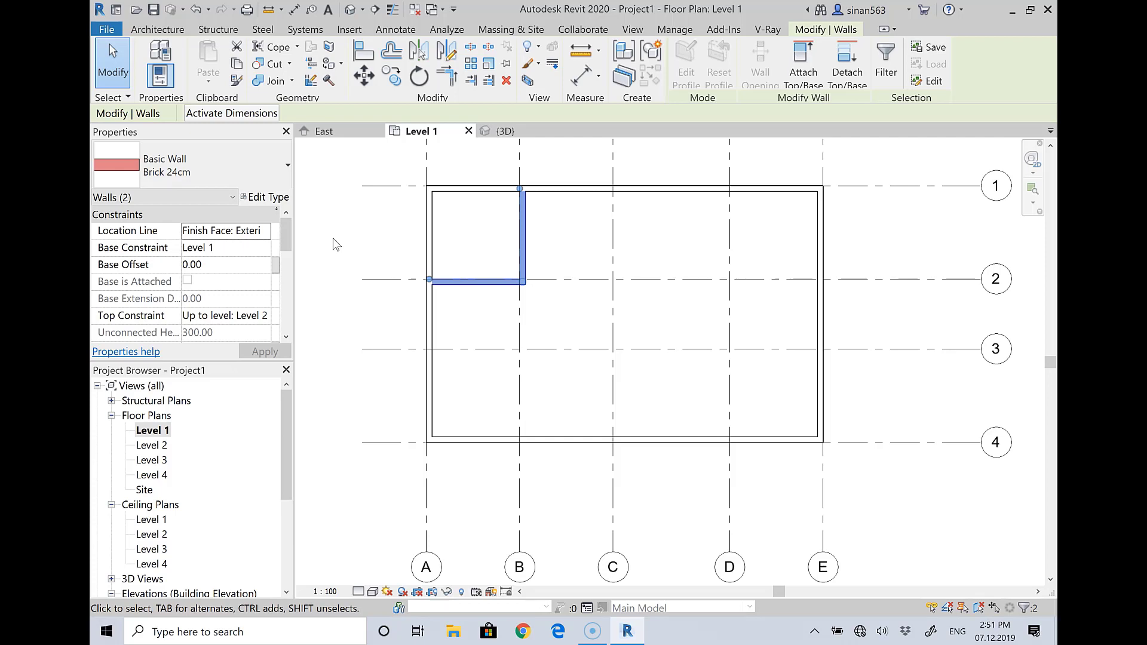
key("Escape")
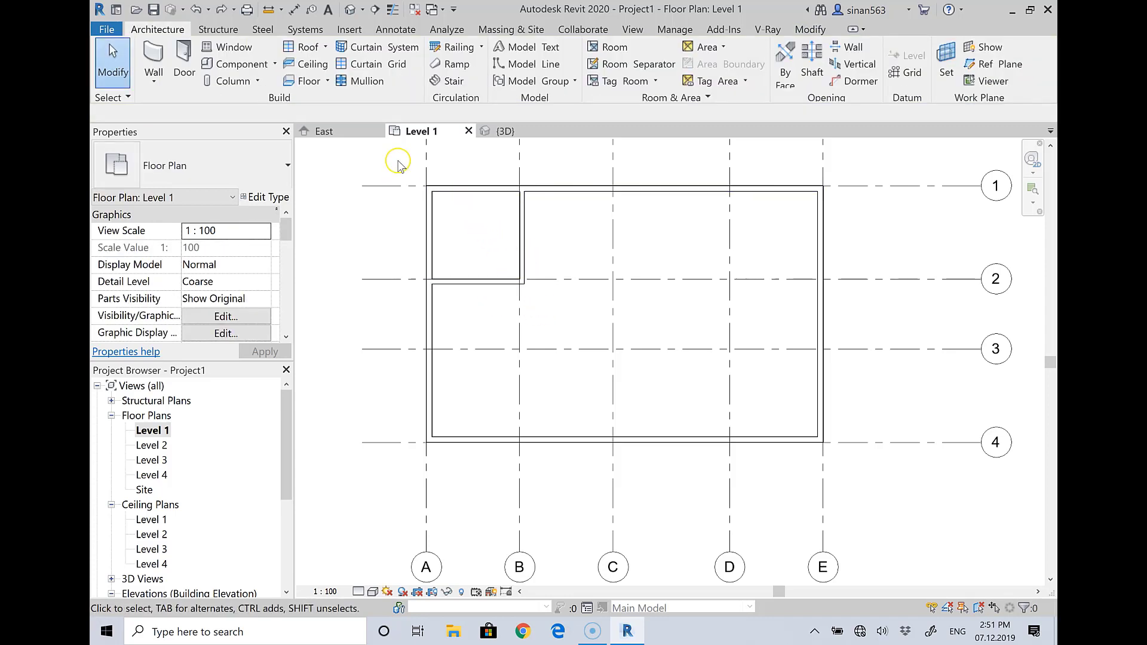
Reselect both corner-room walls and reapply Brick 24cm, then clear the selection.
left_click_drag(403, 151, 569, 310)
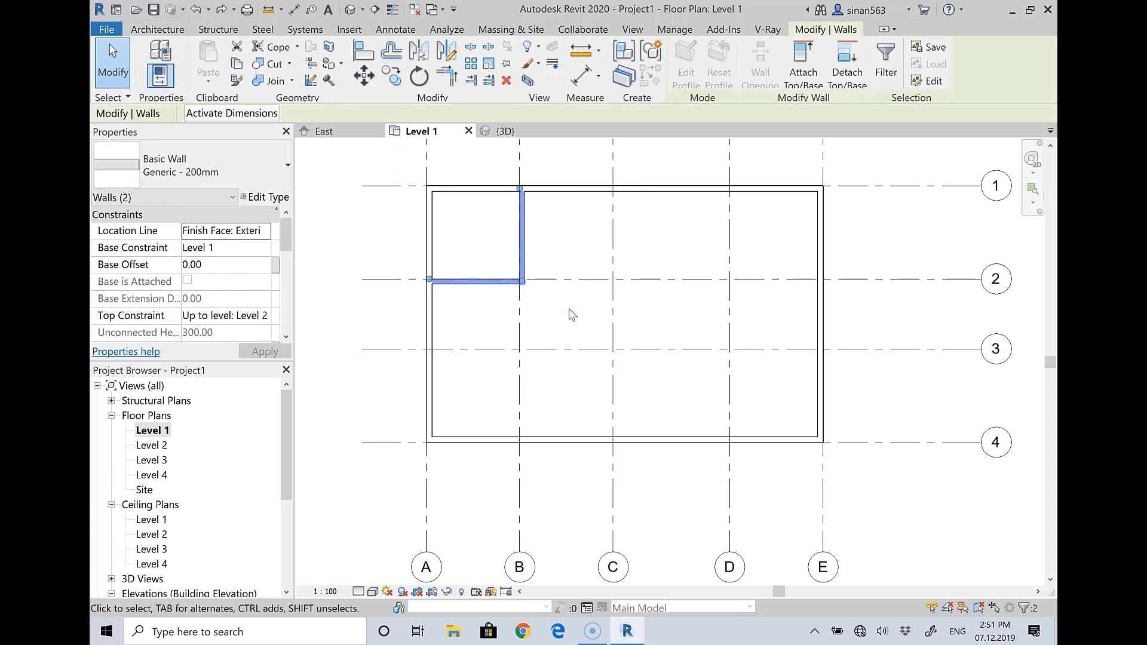
left_click(569, 309)
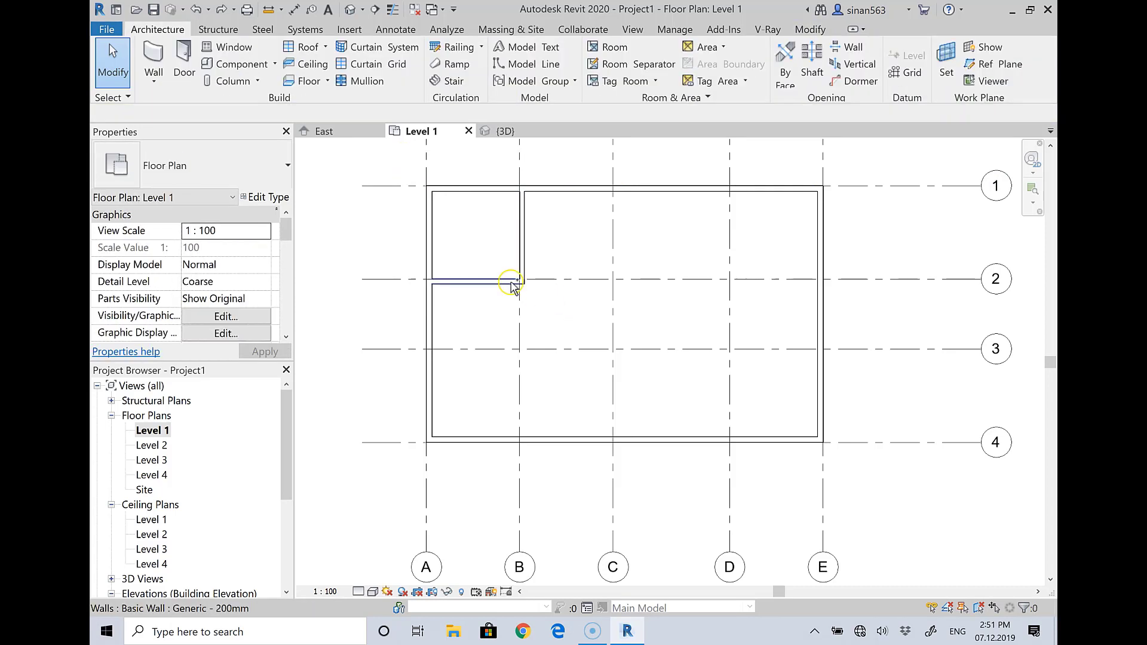
left_click(512, 282)
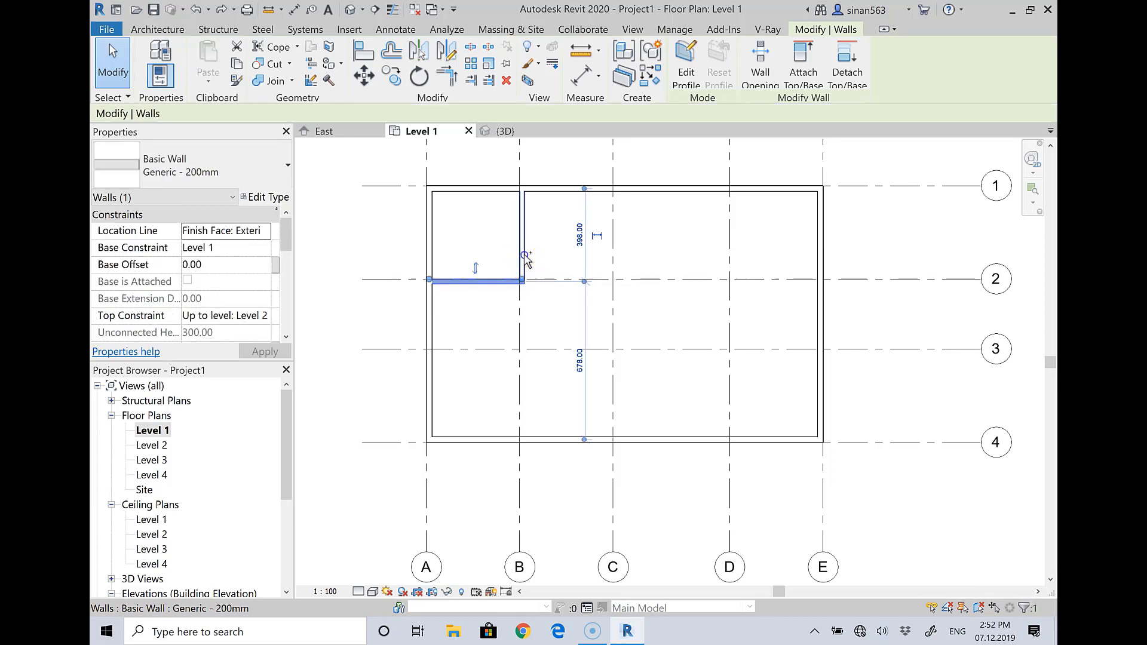
left_click(525, 254, "ctrl")
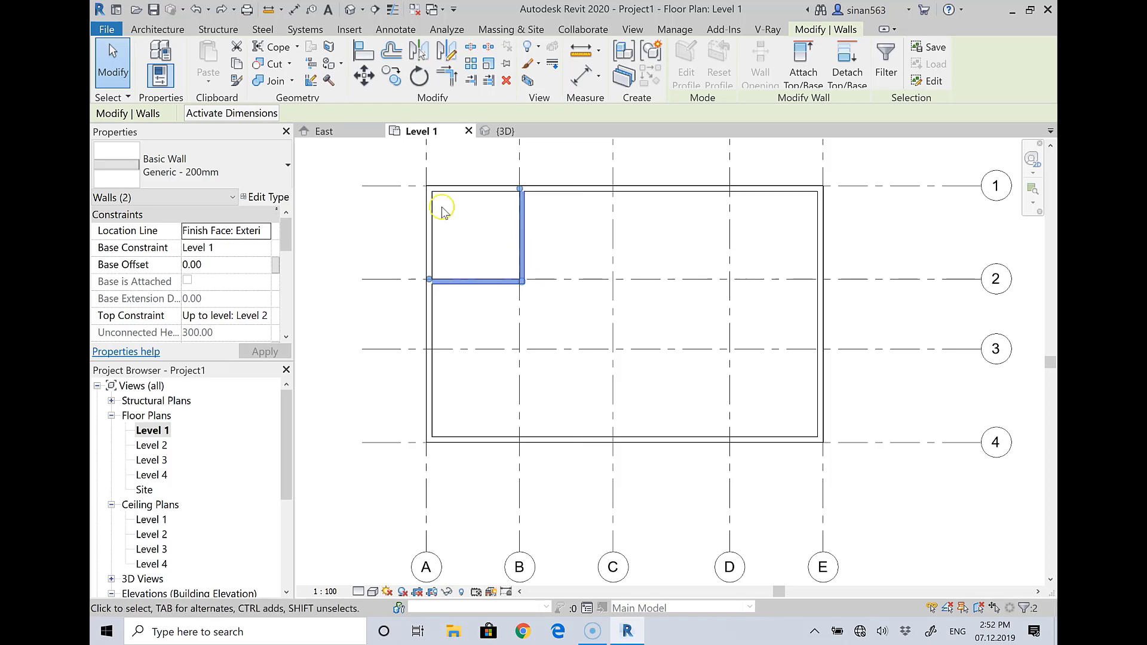
left_click(216, 173)
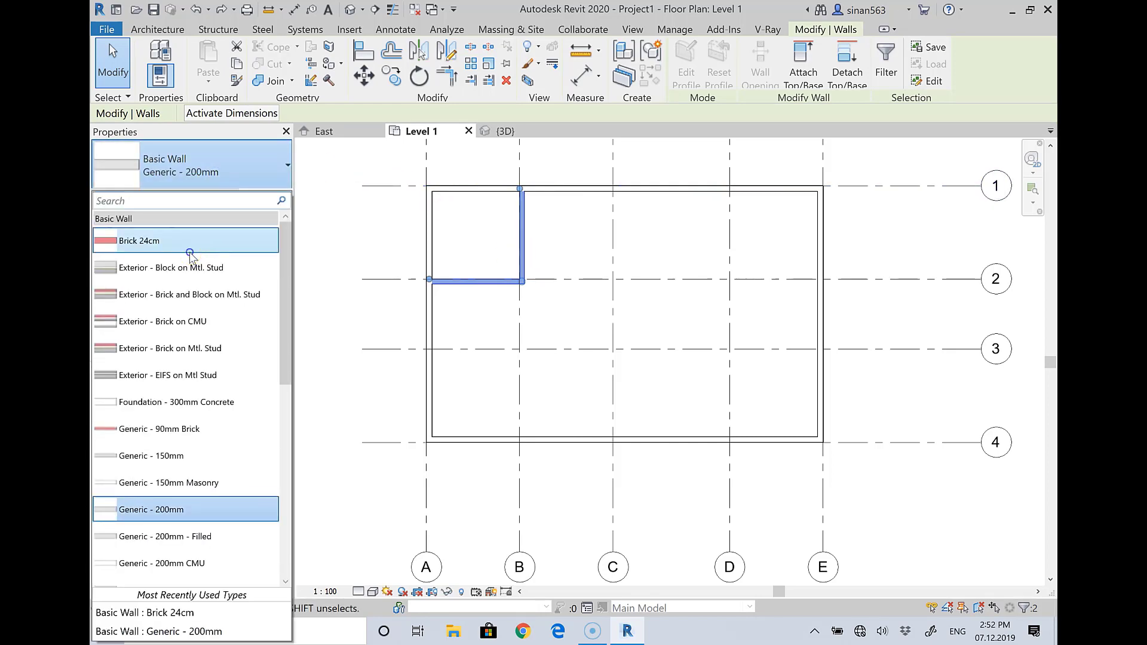
left_click(192, 239)
left_click(340, 245)
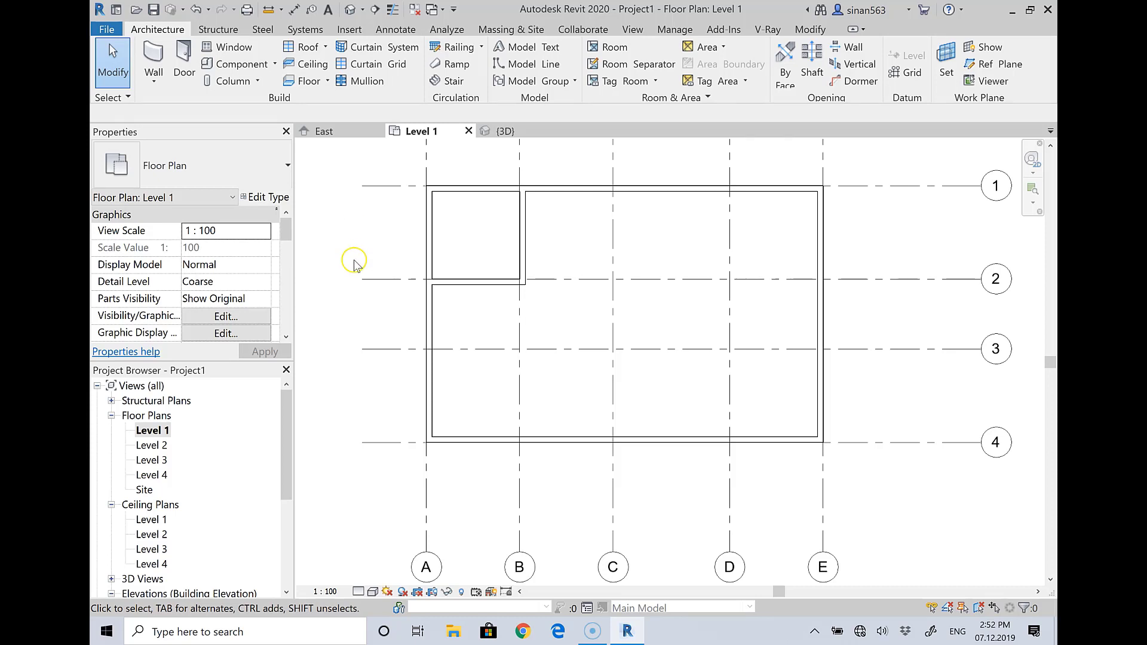
Select the grid B interior wall and open the Brick 24cm type properties via Edit Type.
scroll(355, 262, "down", 2)
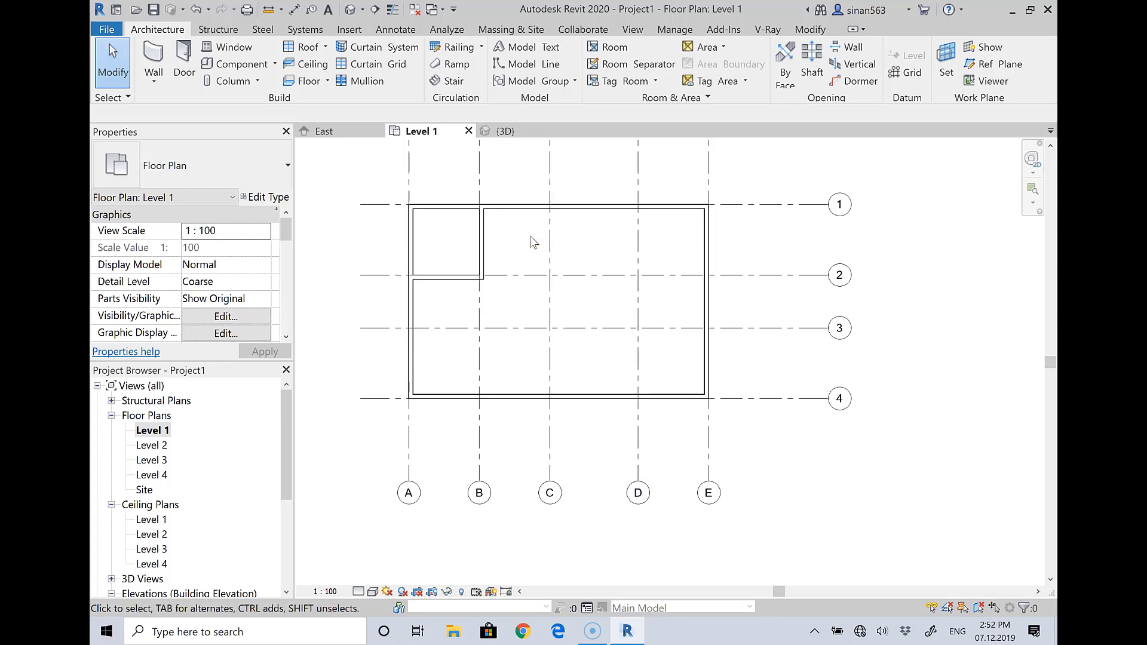
left_click(481, 256)
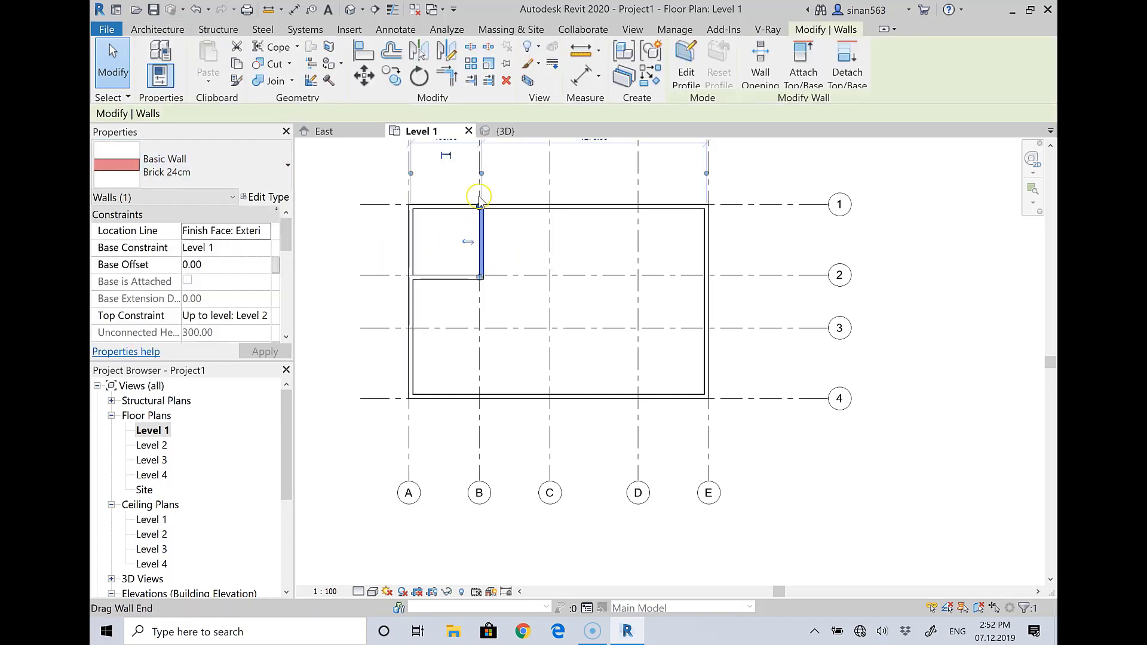
scroll(475, 182, "down", 1)
scroll(472, 182, "up", 2)
scroll(464, 190, "up", 1)
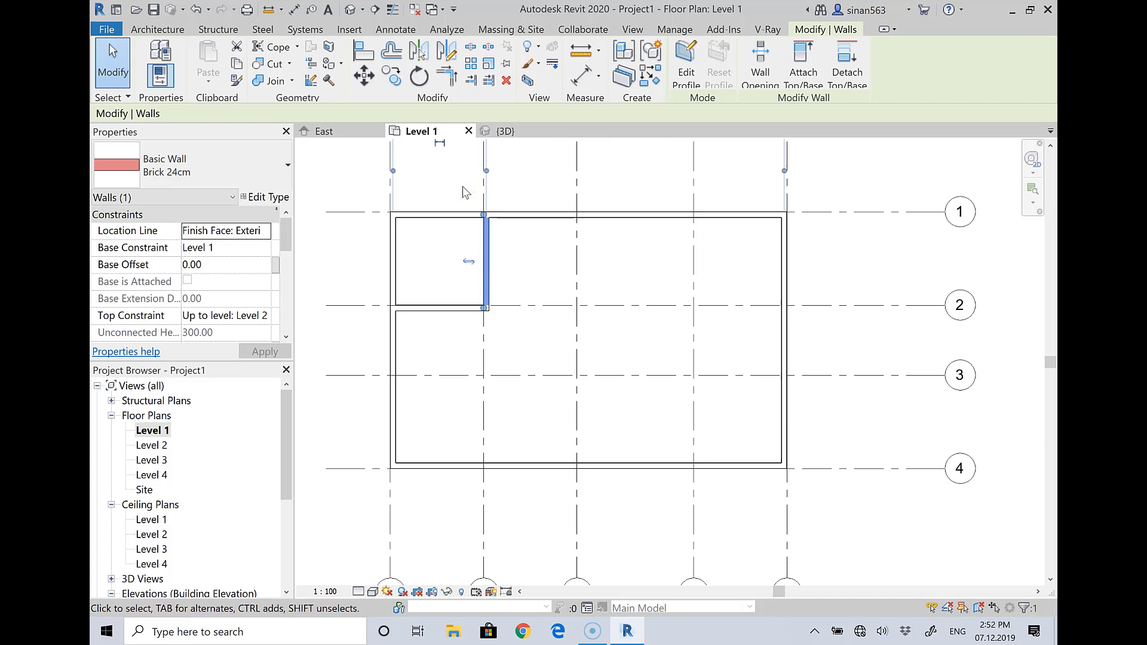
left_click(439, 243)
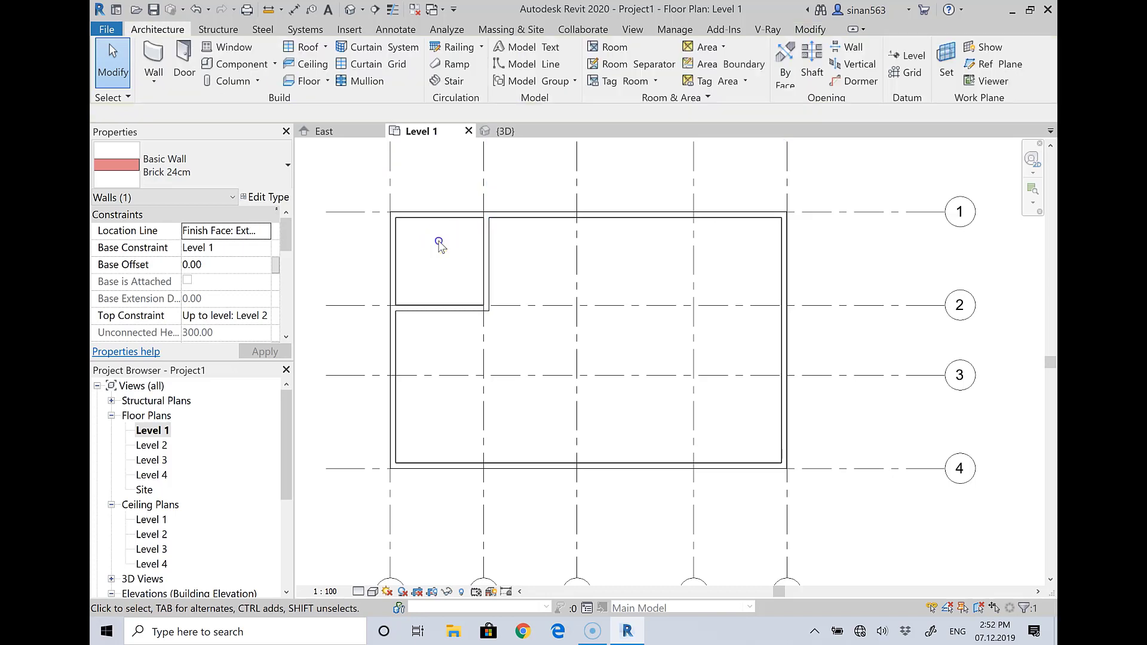
left_click(485, 260)
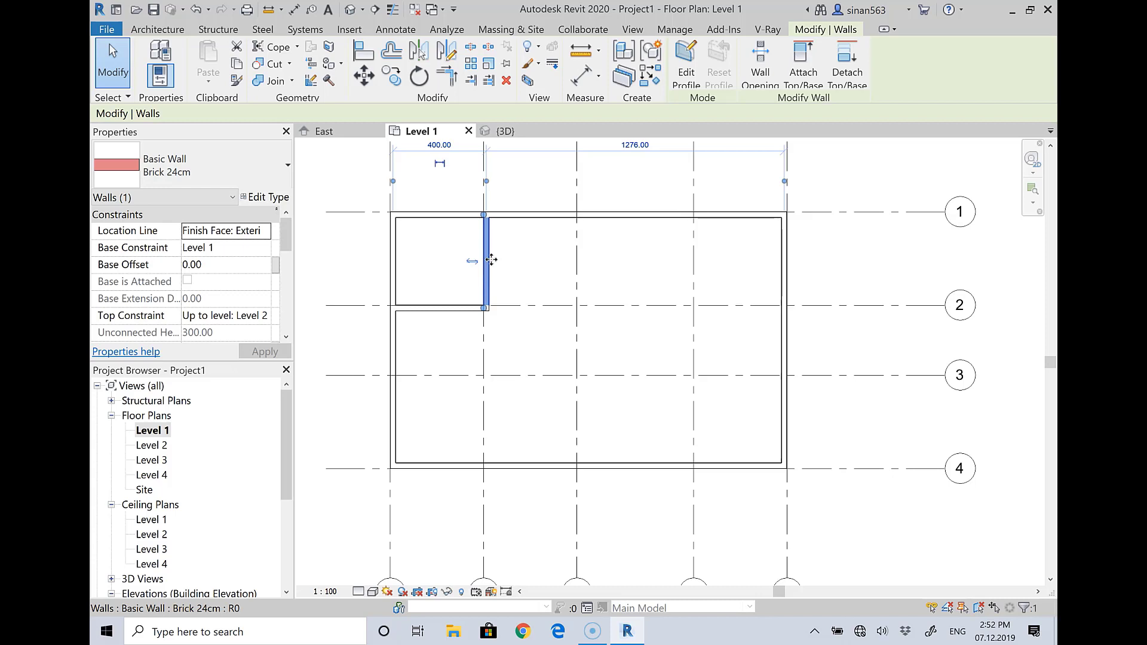
left_click(362, 178)
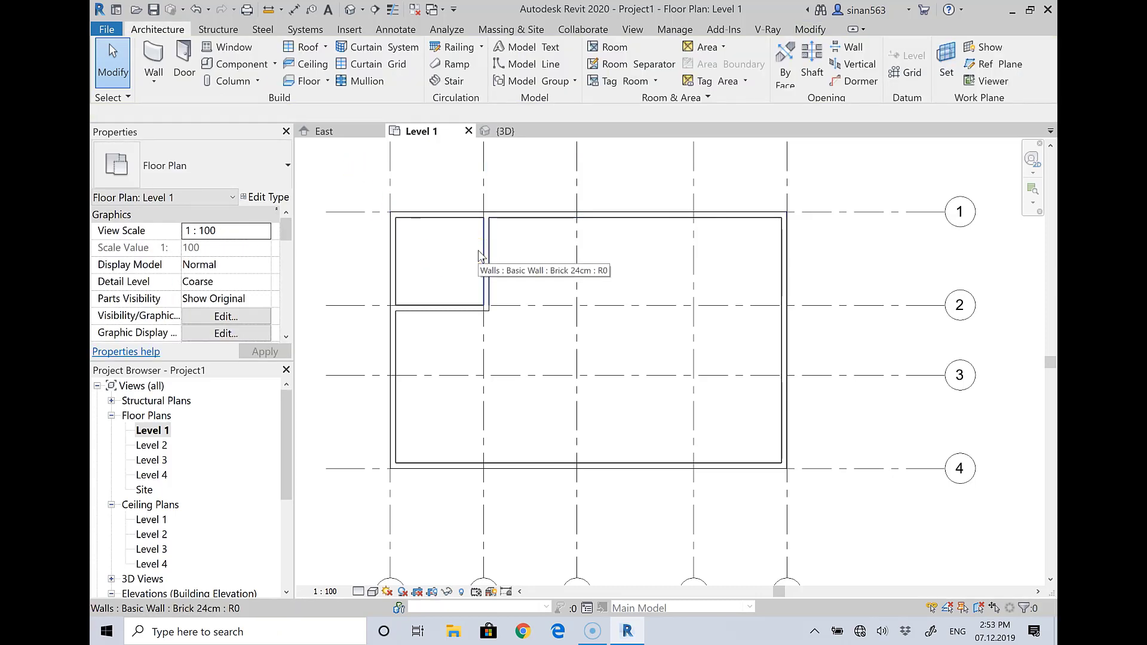
left_click(485, 257)
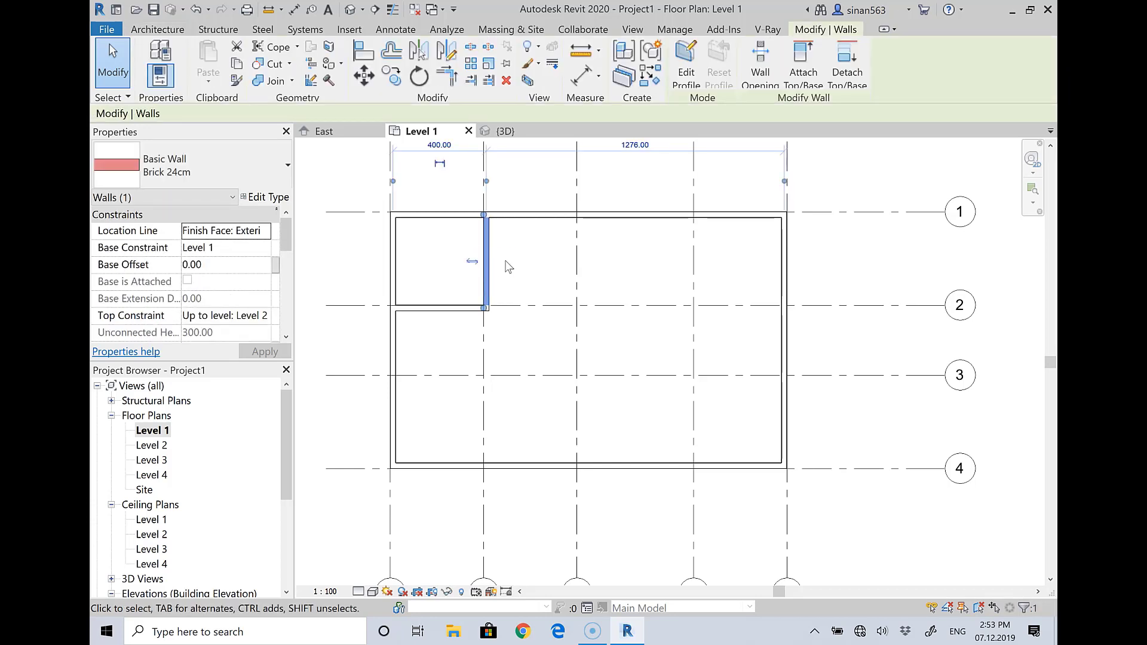
left_click(736, 246)
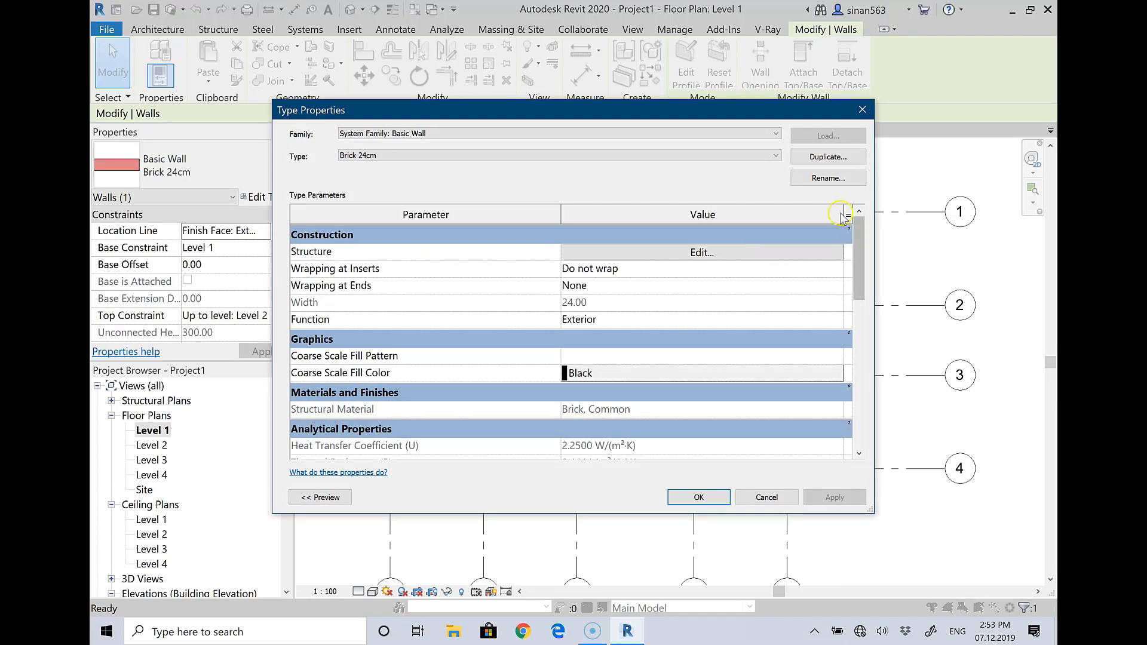
Duplicate Brick 24cm as a new wall type named Brick 35cm and open its Structure assembly.
left_click(819, 159)
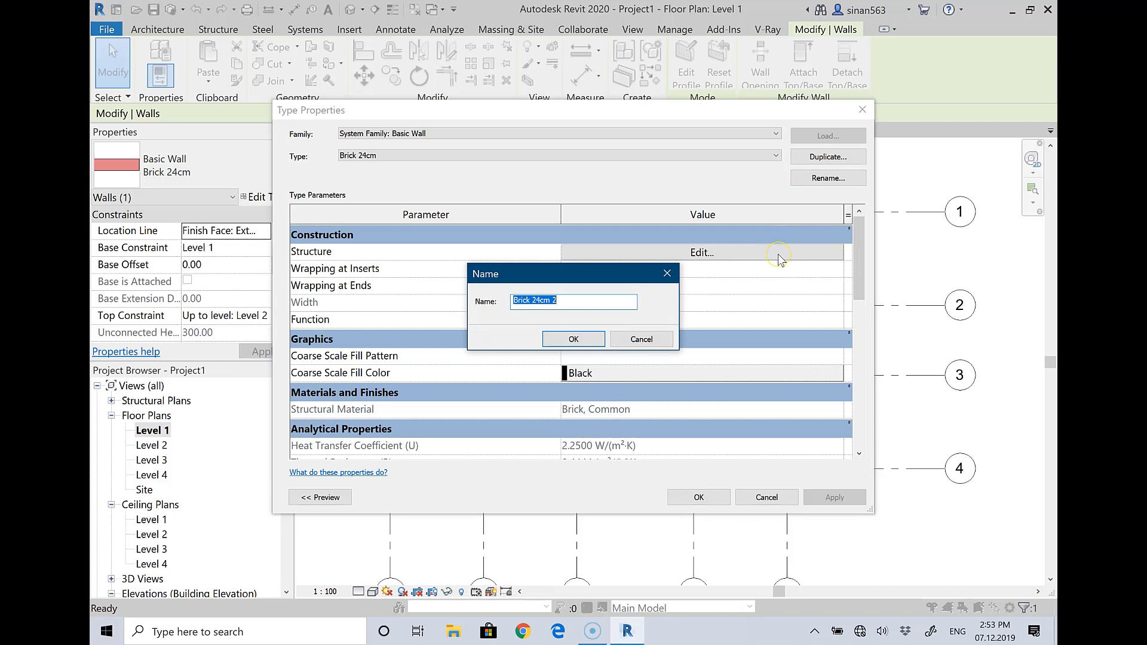
key("BackSpace")
key("BackSpace")
key("BackSpace")
key("BackSpace")
type("3")
type("0")
key("BackSpace")
key("BackSpace")
type("35cm")
left_click(576, 339)
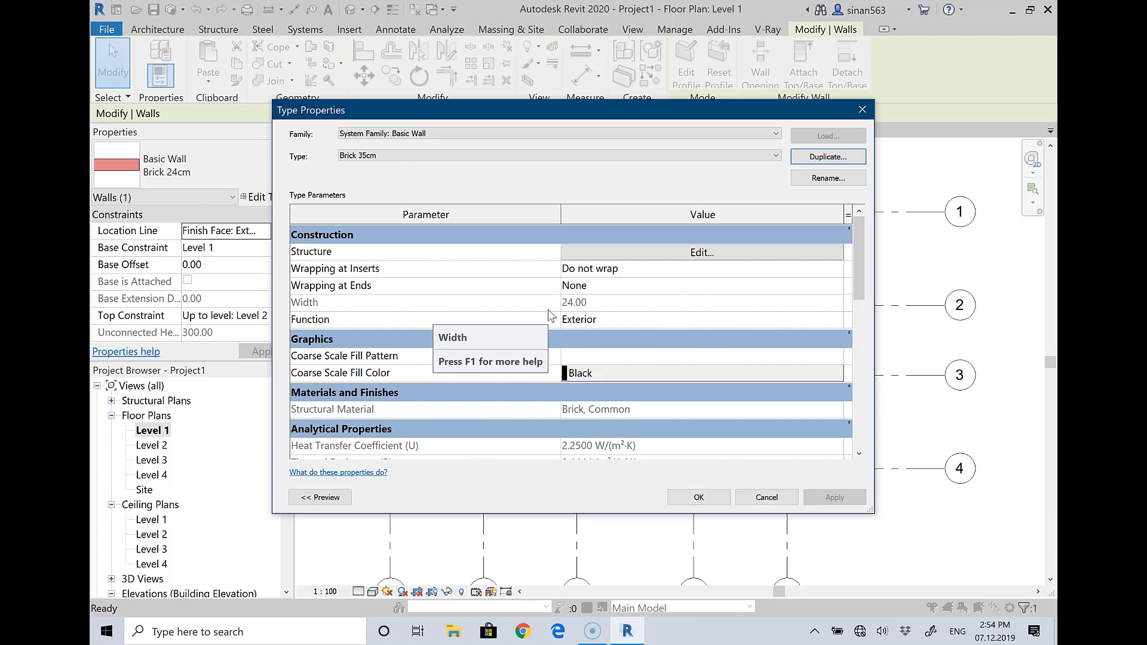
left_click(665, 254)
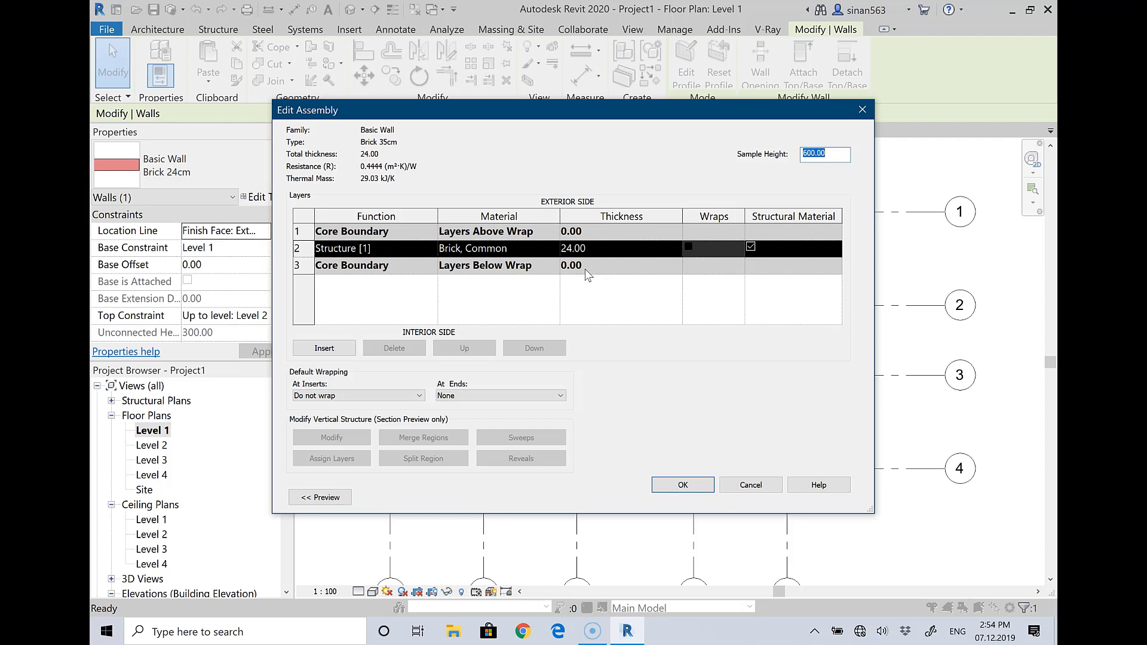
Reopen the Brick 35cm assembly and insert an empty layer, moving it toward the exterior.
left_click(765, 485)
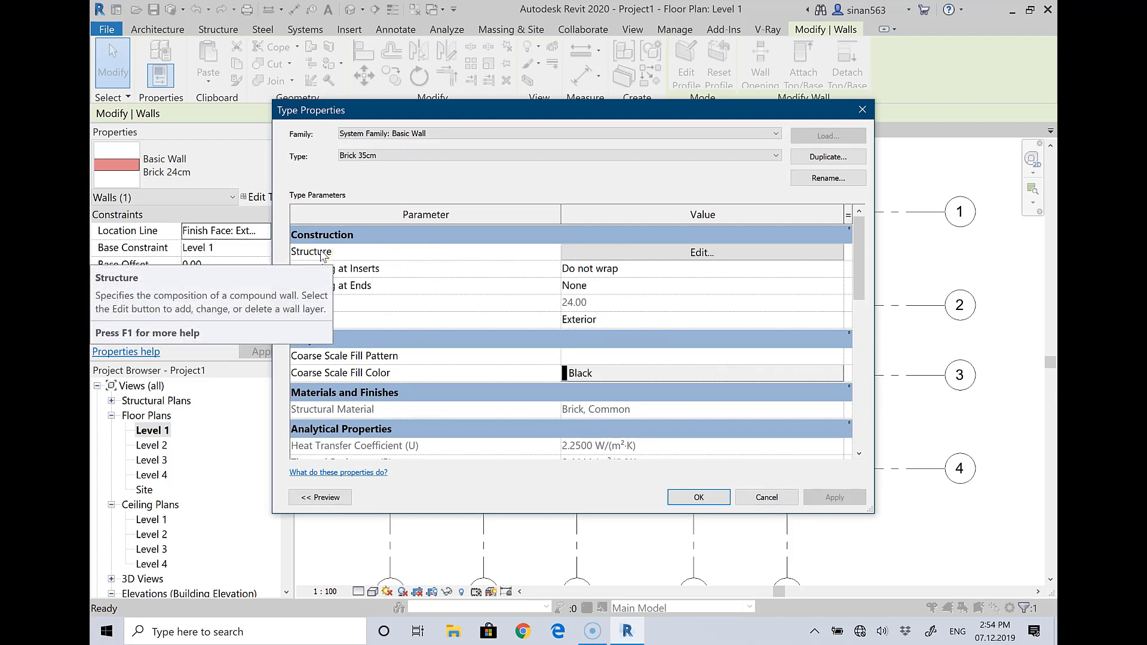
left_click(597, 251)
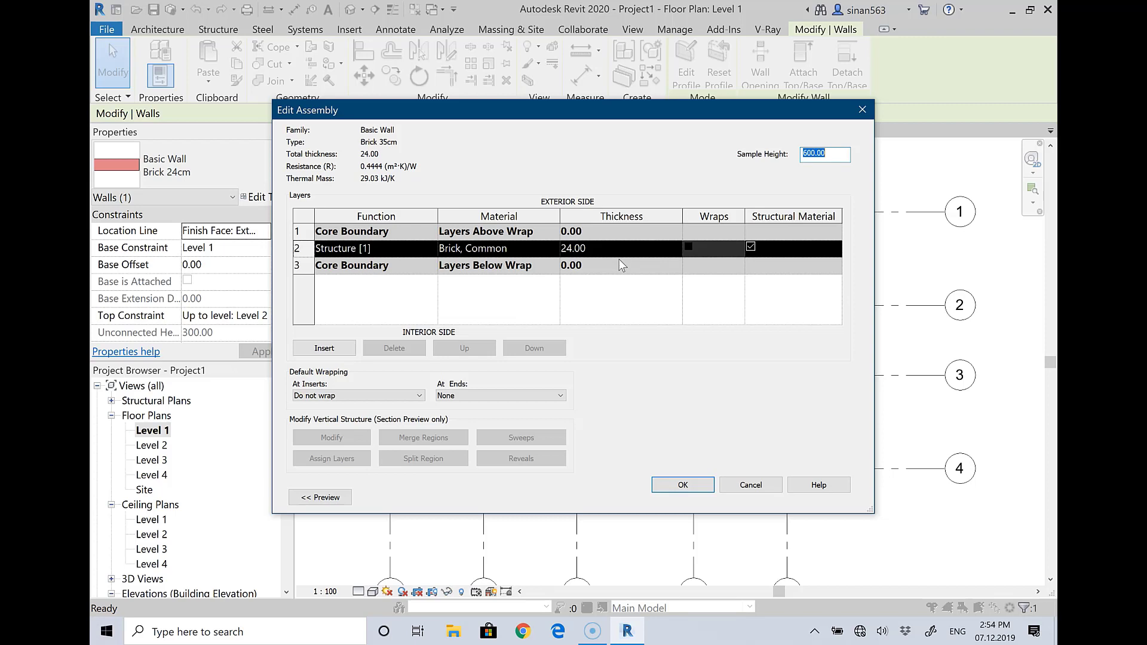
left_click(354, 249)
left_click(325, 351)
left_click(325, 350)
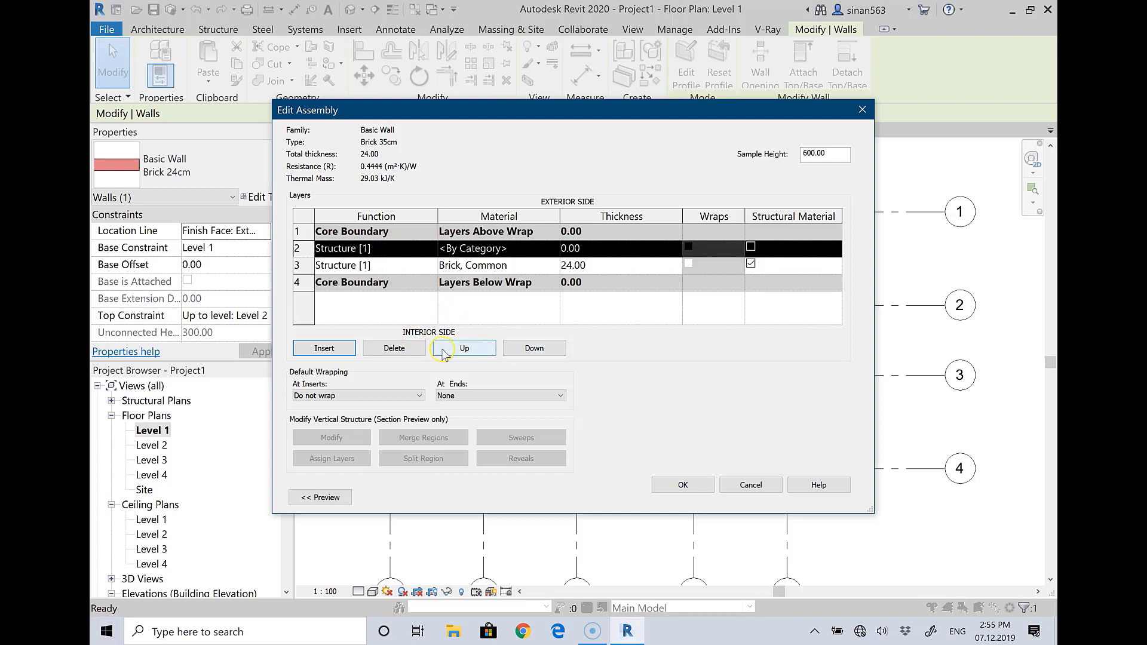
left_click(463, 349)
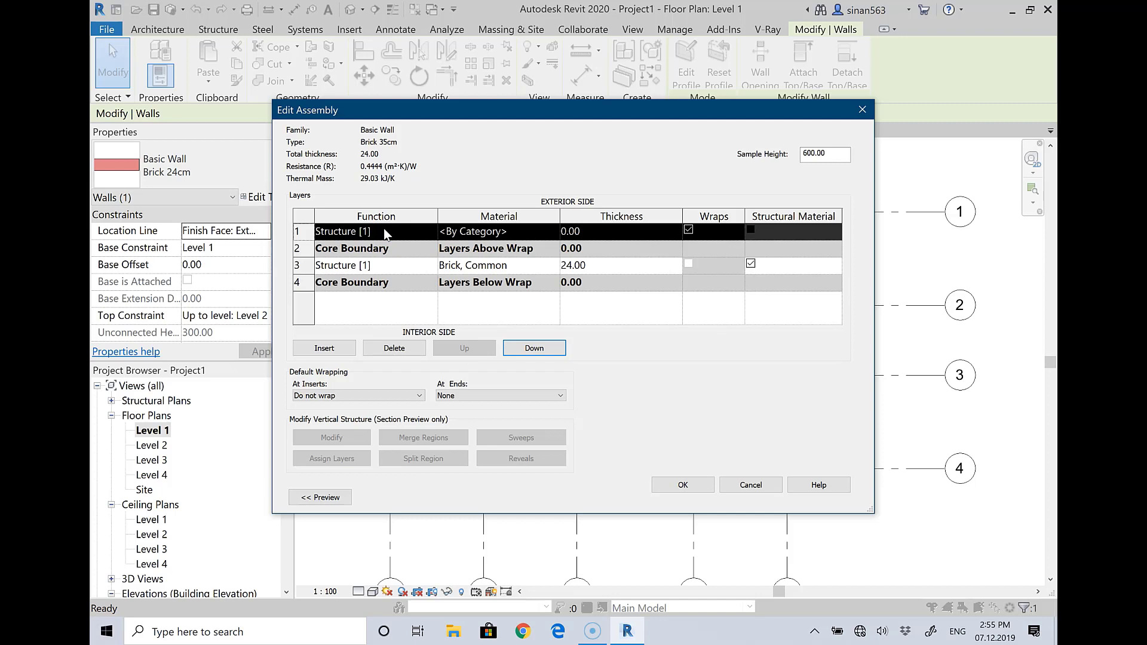
Delete the empty layer, then insert a new one and move it outside the core boundary.
left_click(394, 348)
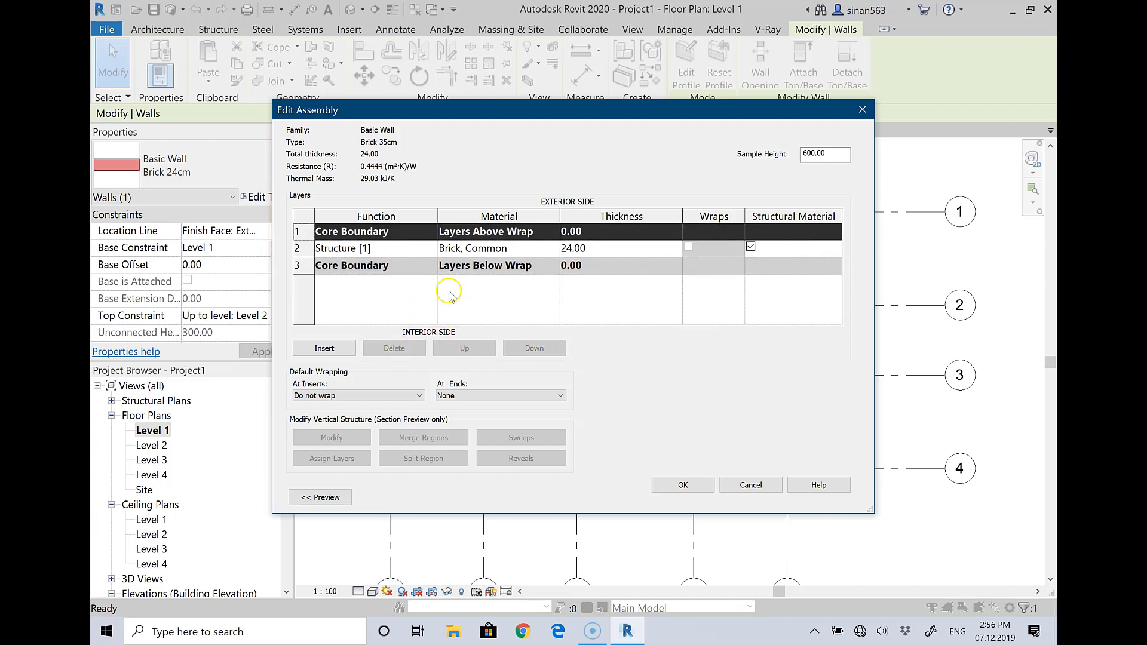
left_click(397, 248)
left_click(383, 251)
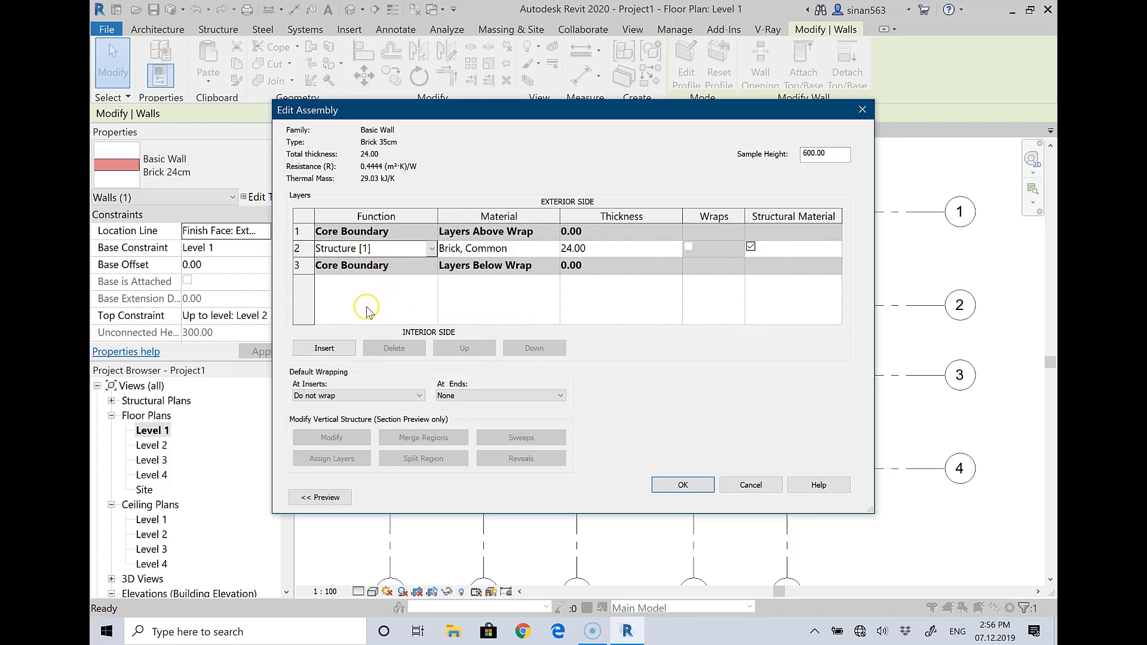
left_click(322, 347)
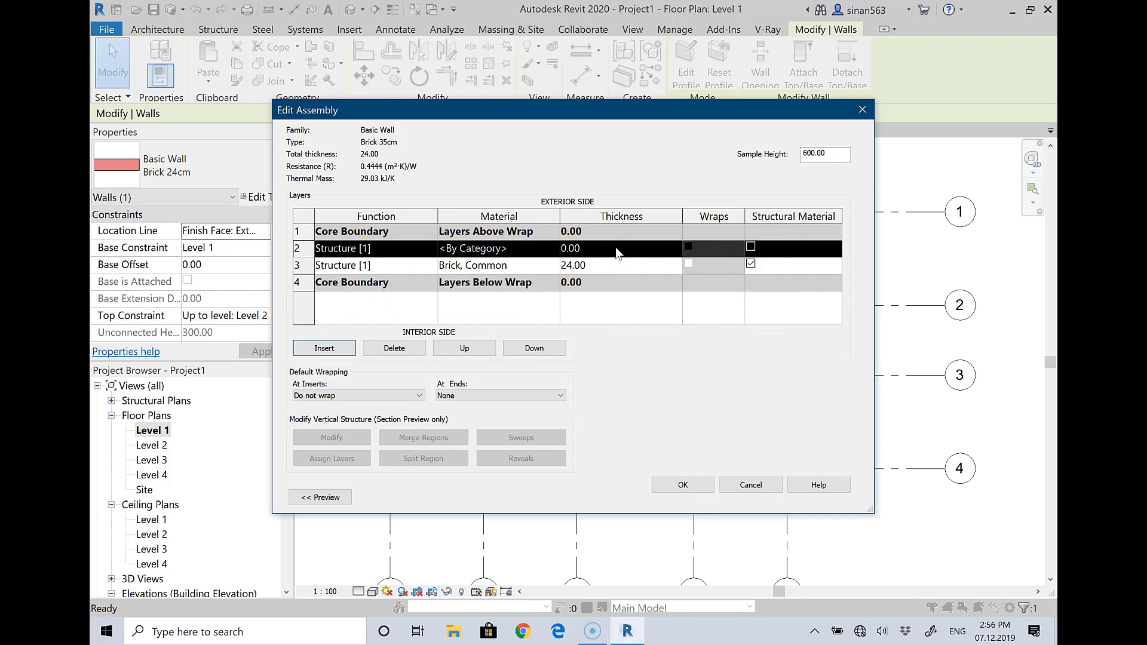
left_click(300, 251)
left_click(465, 350)
left_click(465, 350)
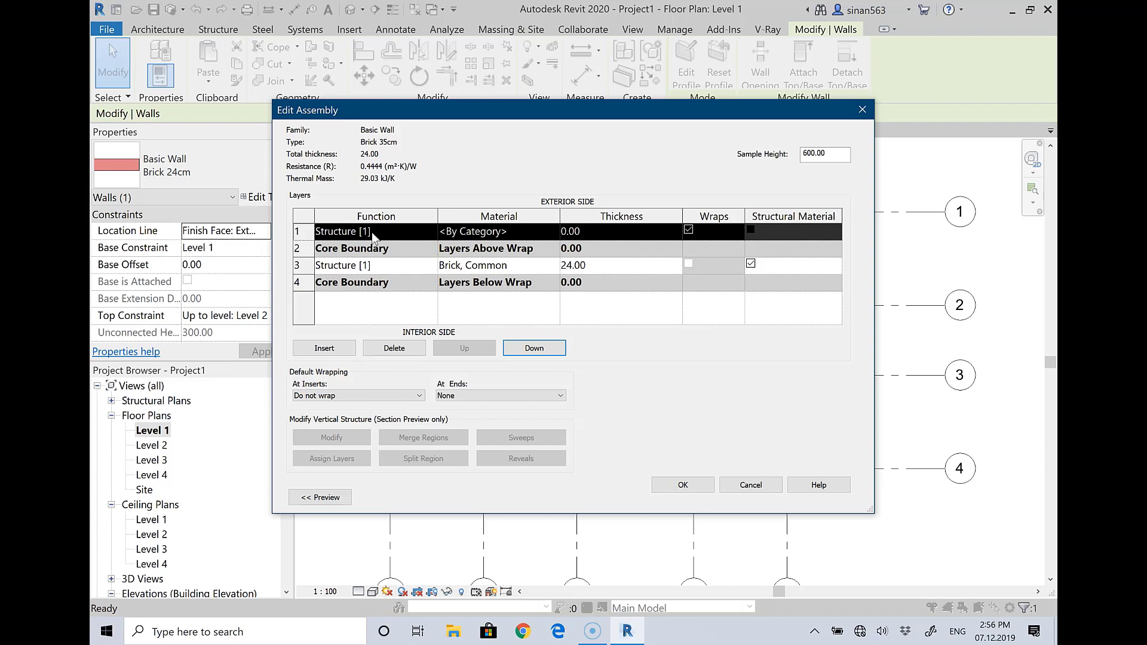
Insert a second empty exterior layer above the brick core.
left_click(341, 351)
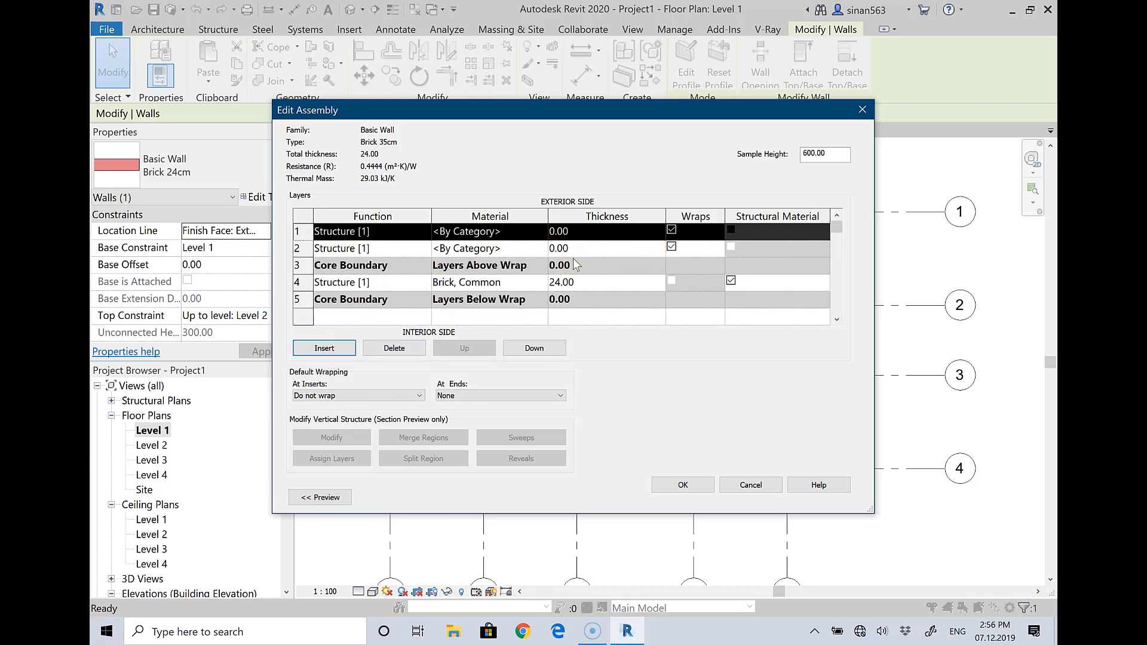
left_click(386, 235)
left_click(389, 236)
Set the outermost layer to Finish 1 [4], 3.00 thick, for a 27.00 total.
left_click(389, 233)
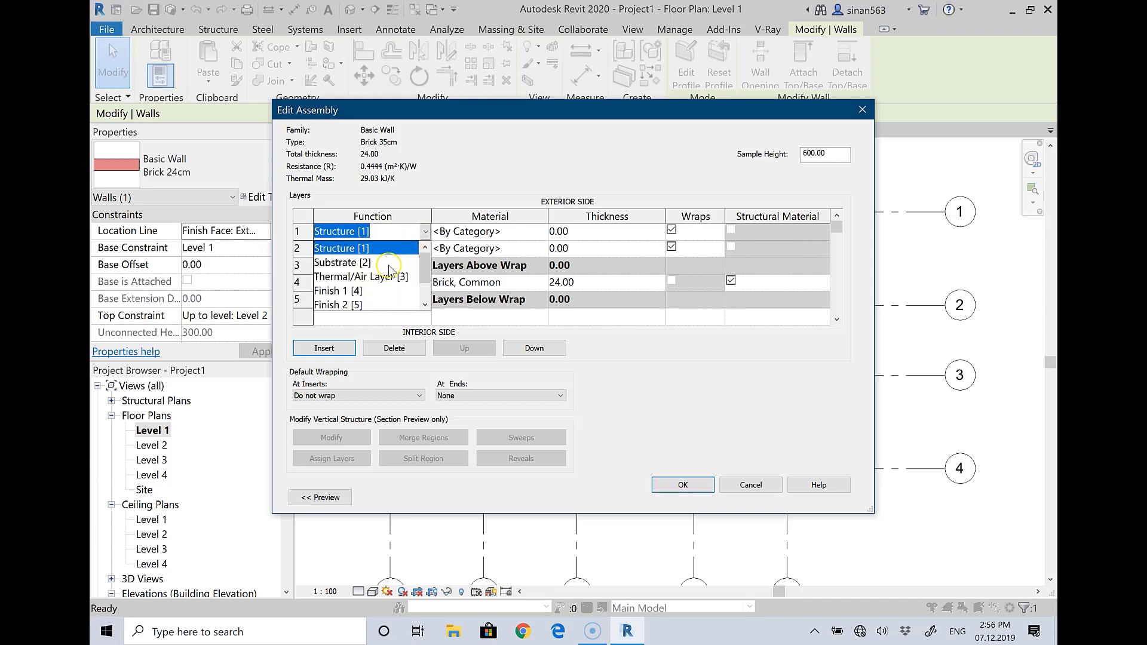
left_click(427, 289)
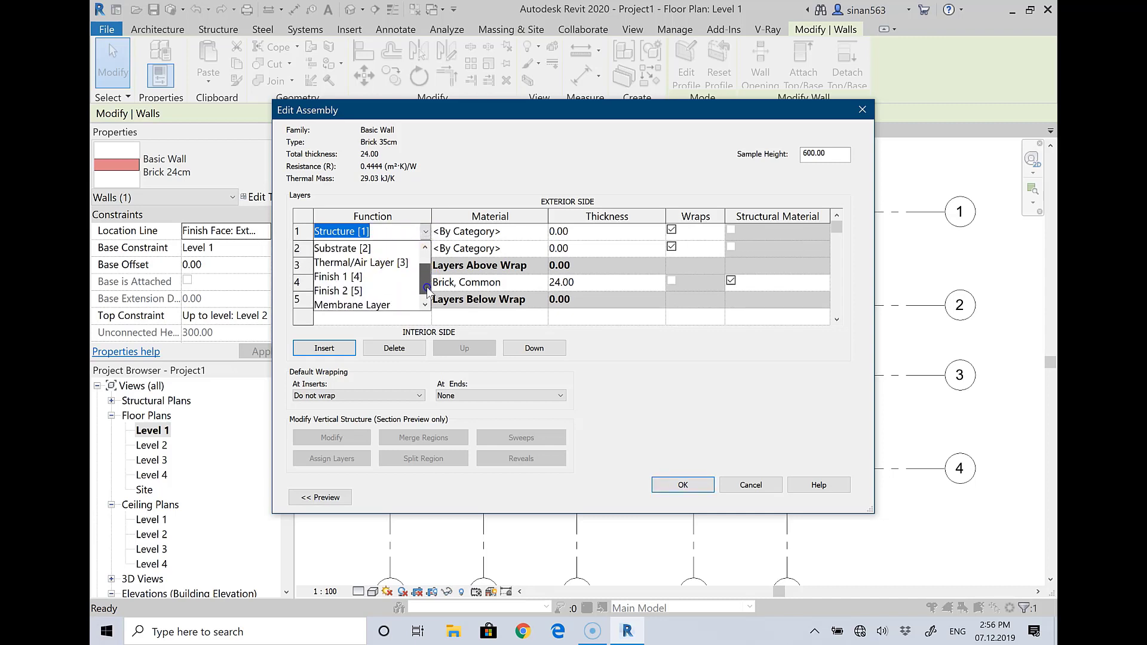
scroll(427, 288, "down", 1)
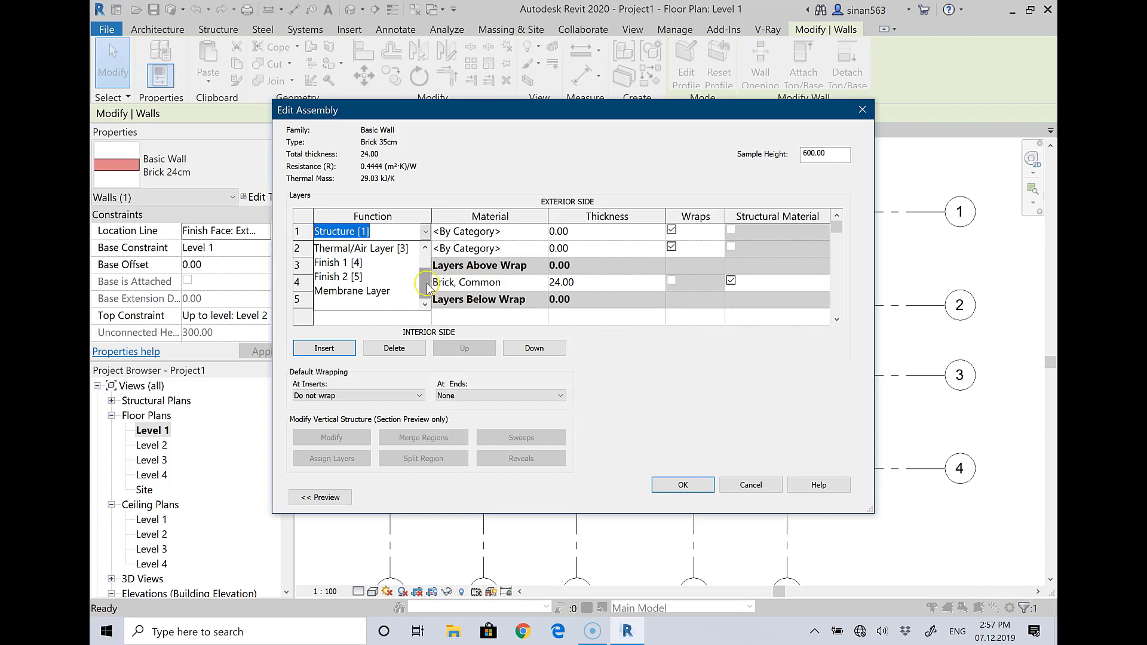
left_click(374, 262)
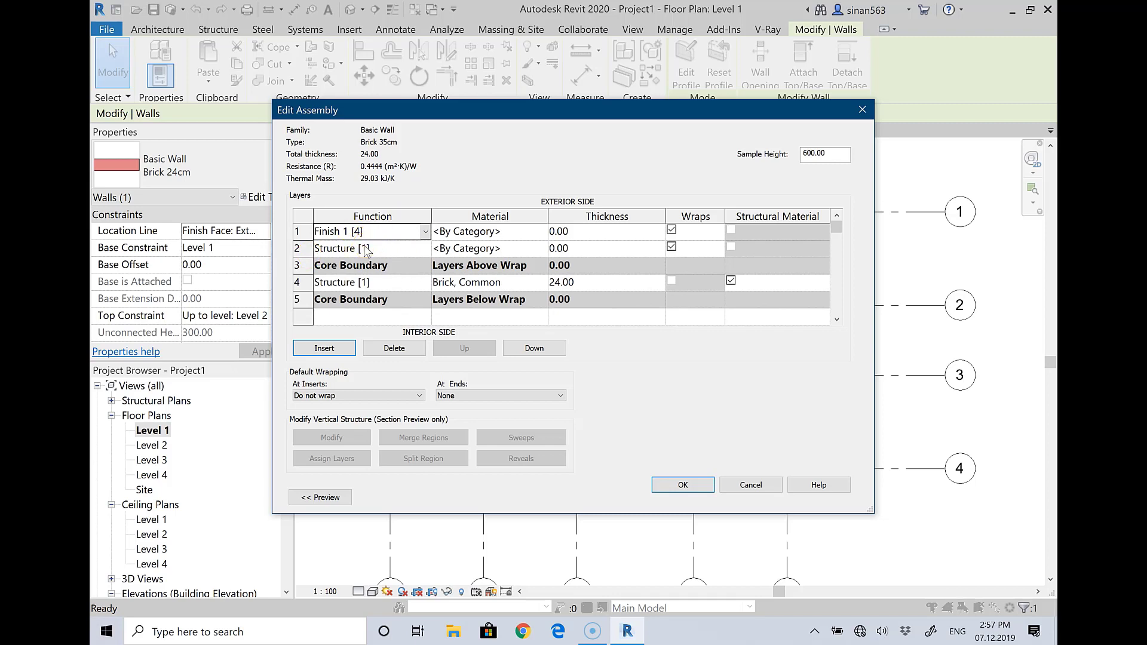
left_click(544, 232)
left_click(349, 236)
left_click(580, 232)
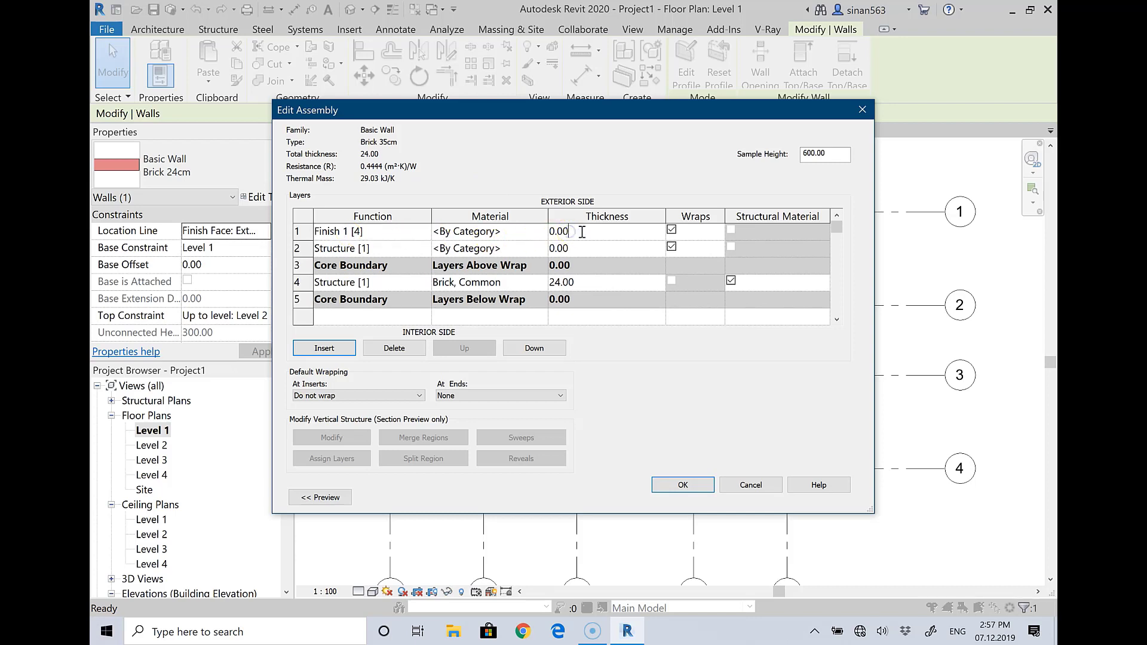
double_click(574, 231)
type("3")
double_click(586, 248)
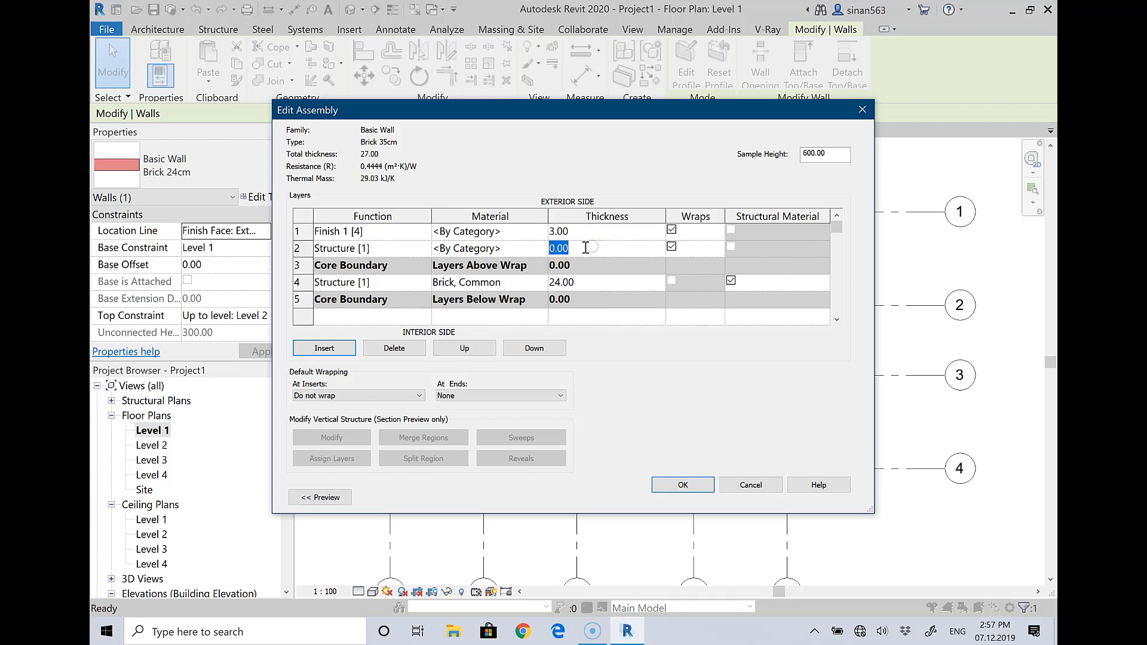
left_click(524, 232)
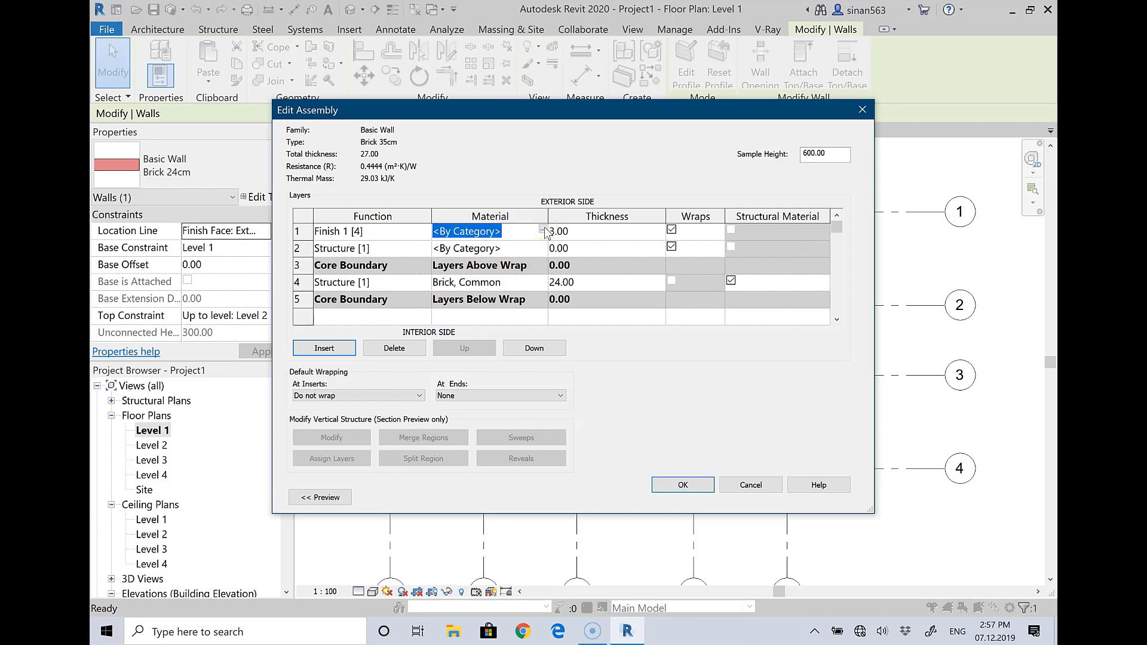
Assign Concrete, Lightweight (searched as 'concre') to the outer layer, then discard the assembly changes.
left_click(543, 230)
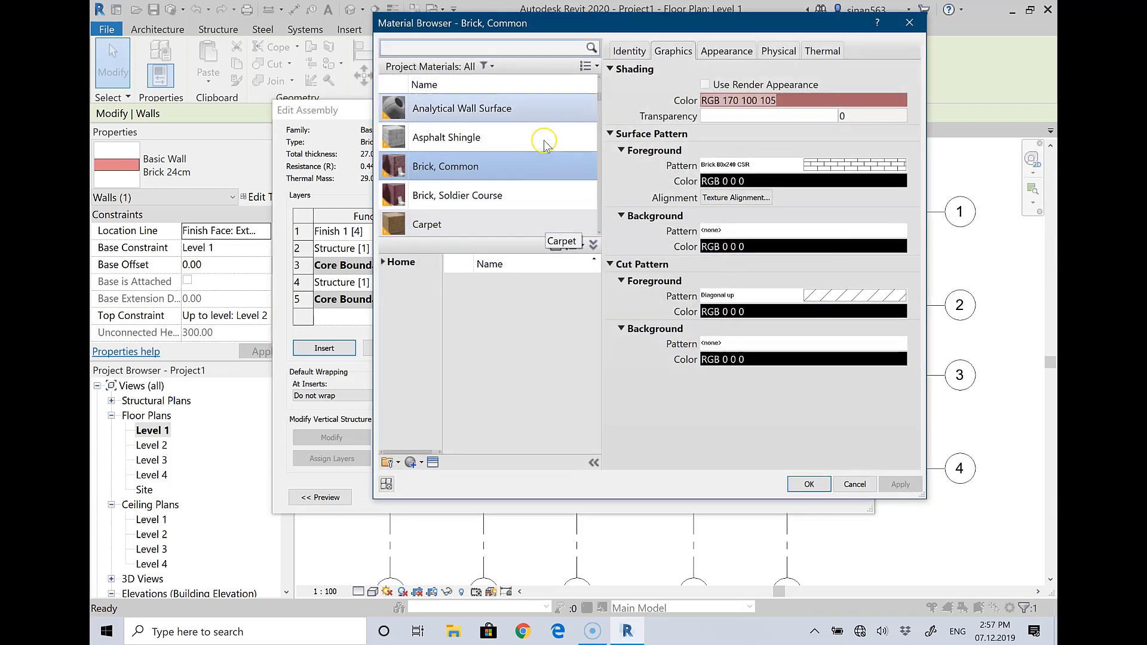
key("Escape")
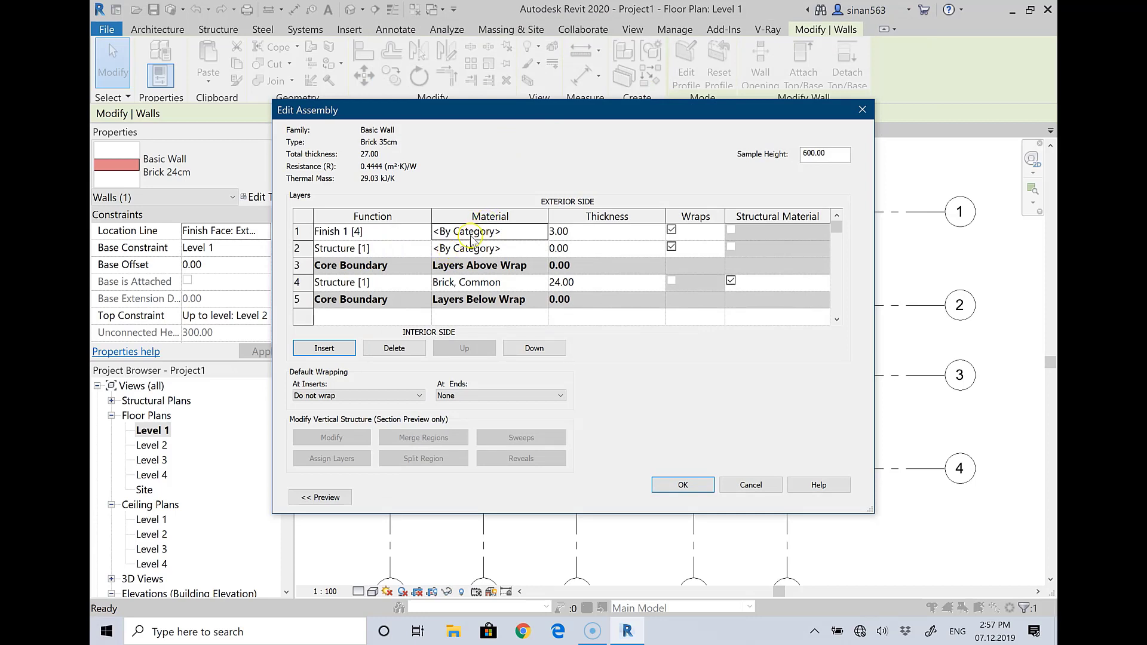
left_click(528, 231)
left_click(542, 231)
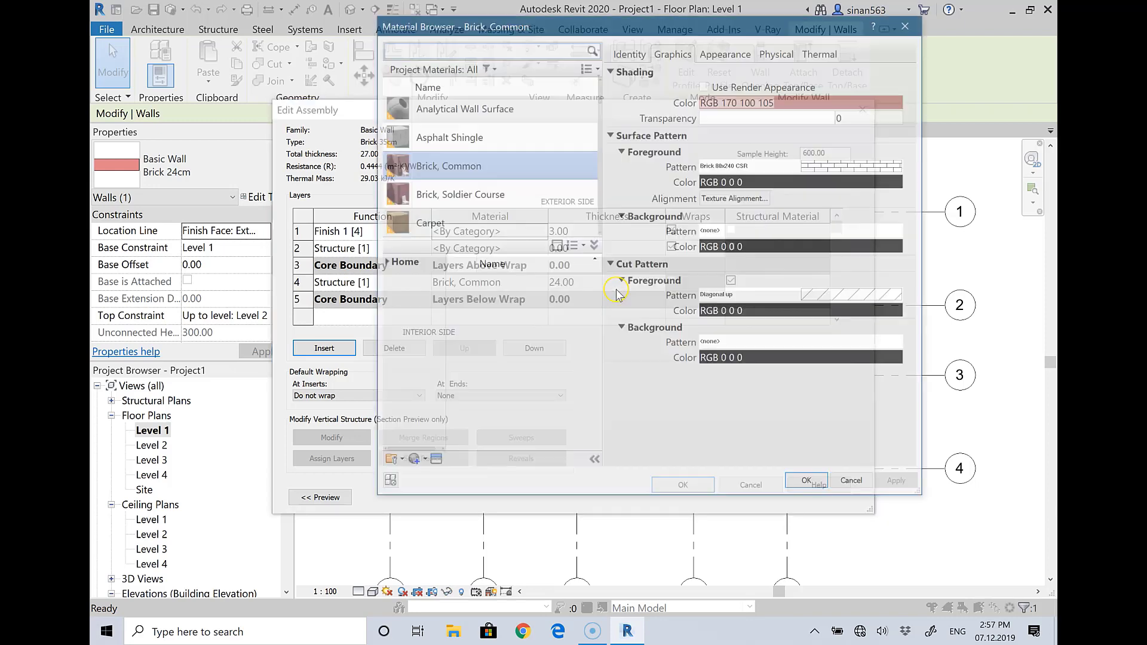
left_click(466, 170)
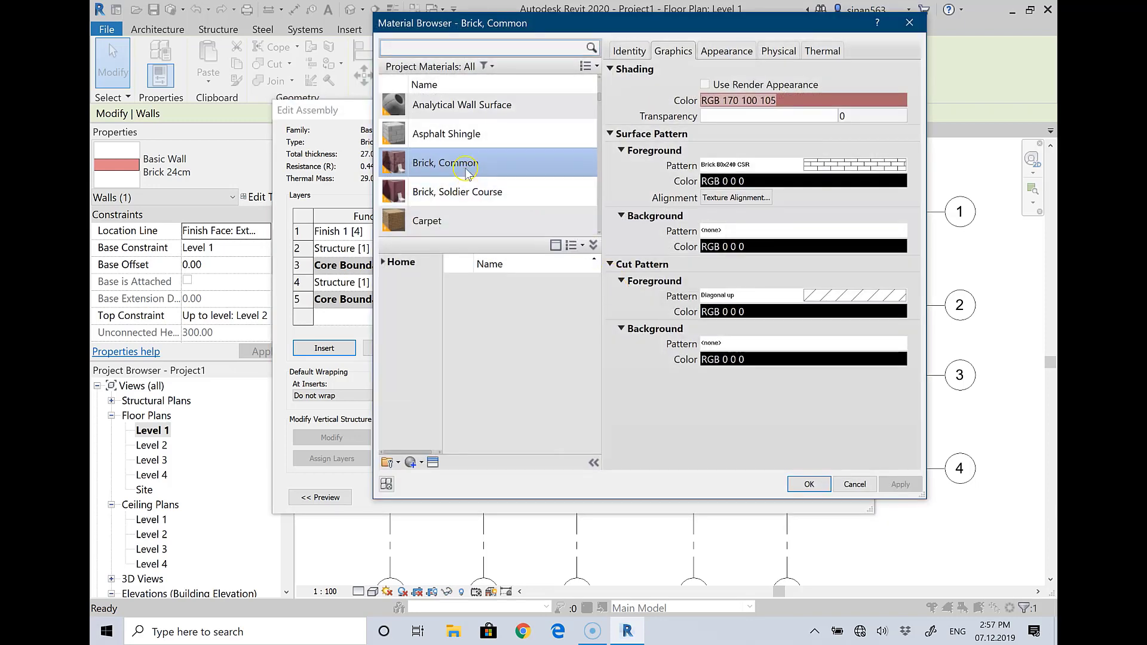
left_click(458, 48)
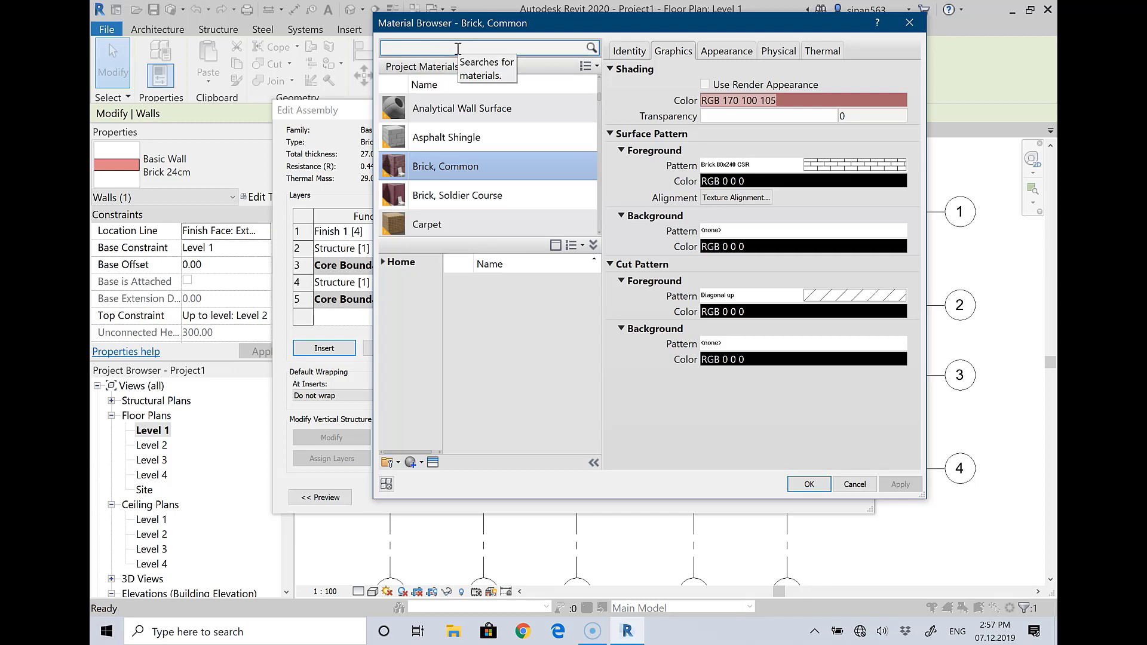
type("concr")
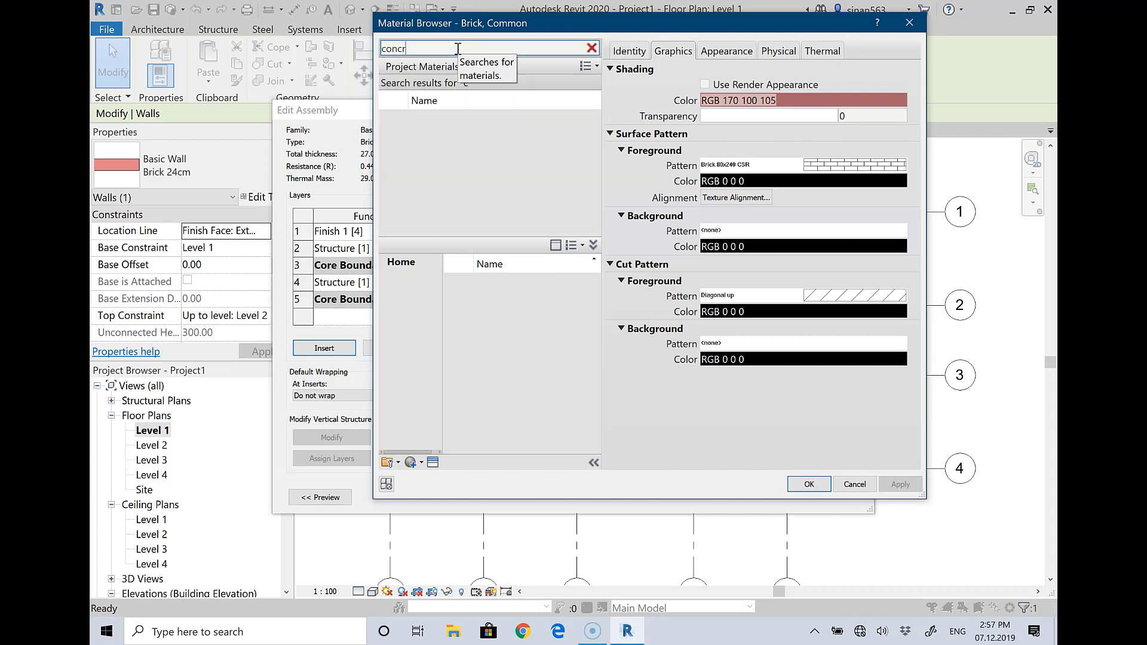
type("e")
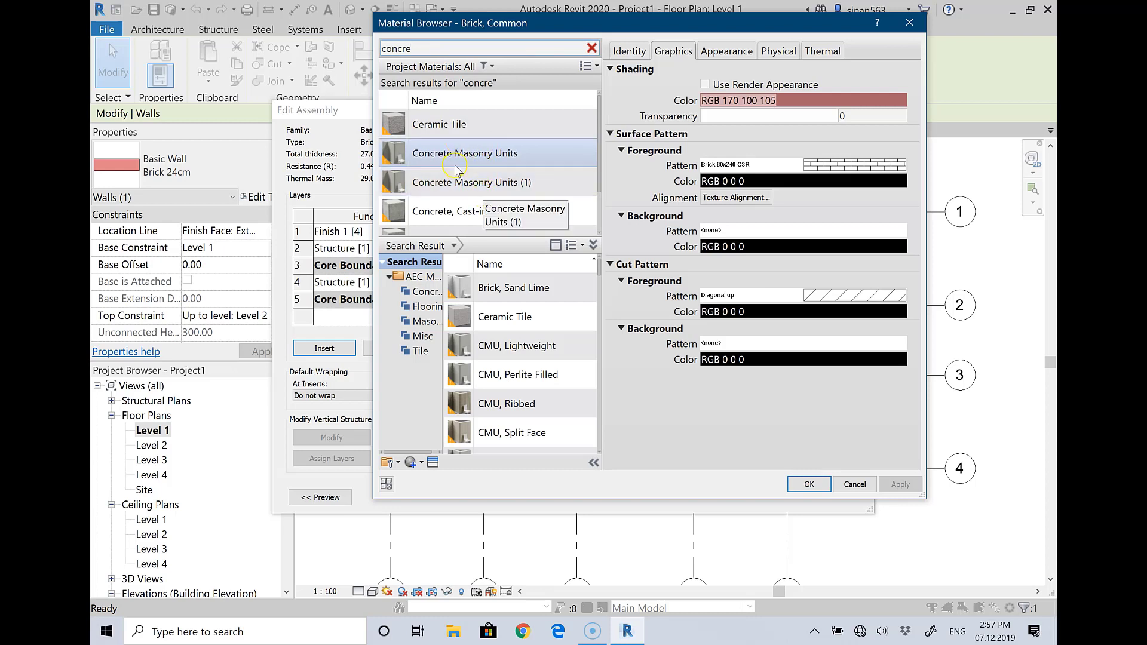
scroll(453, 163, "down", 2)
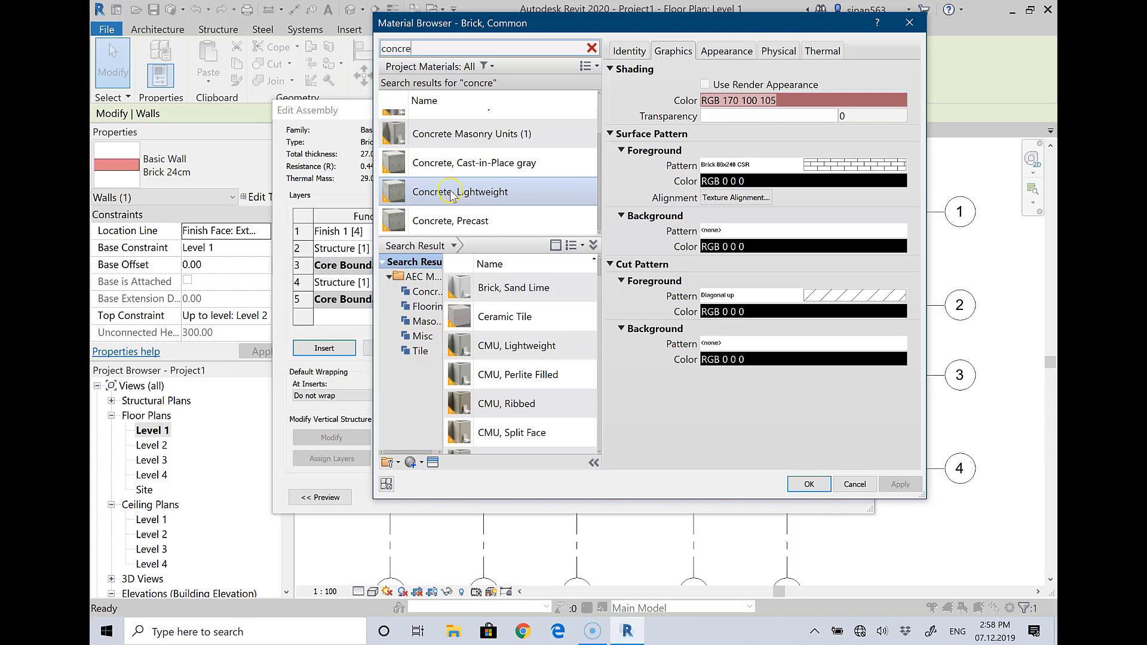
left_click(490, 188)
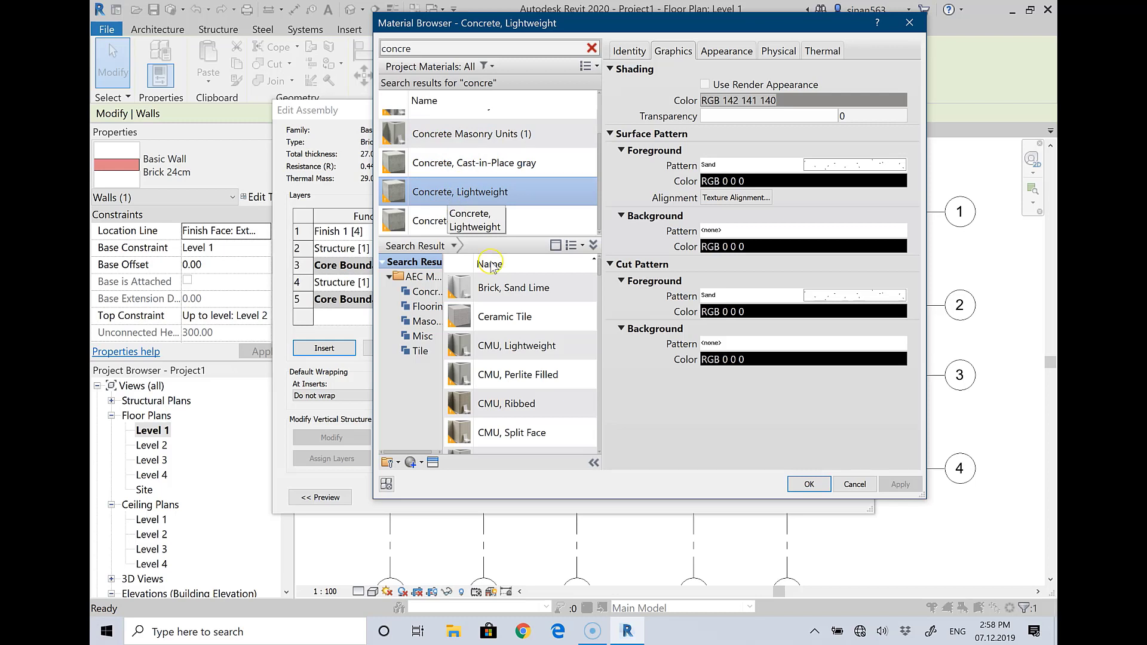
left_click(799, 492)
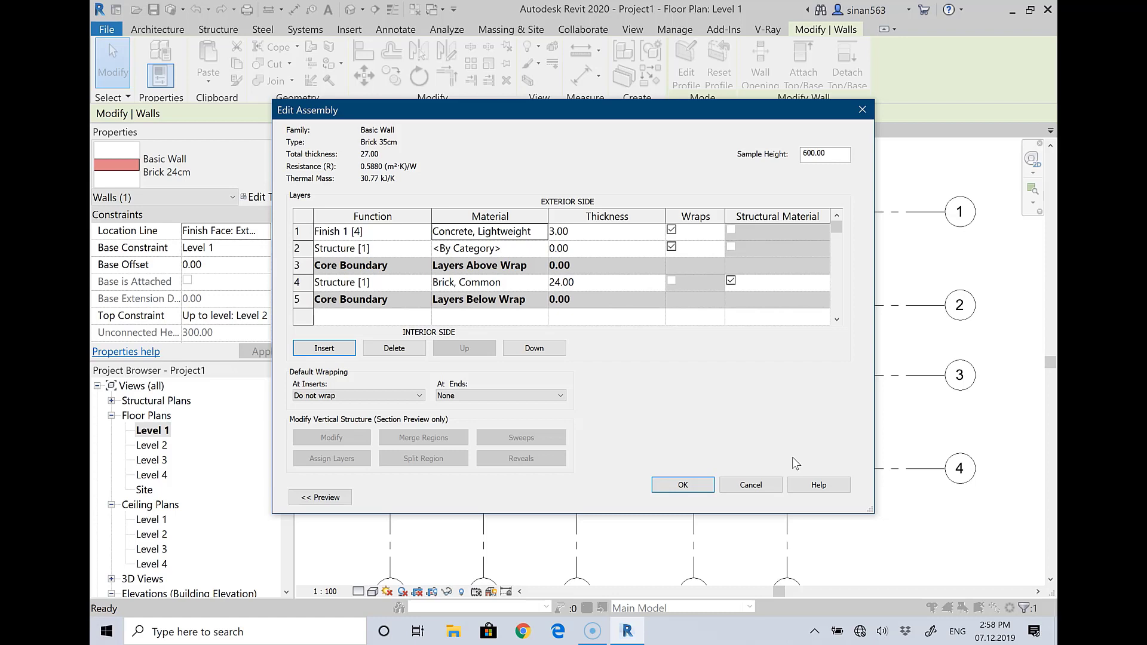
left_click(750, 485)
Reopen the wall layer structure and add two new layers on the exterior side.
left_click(692, 254)
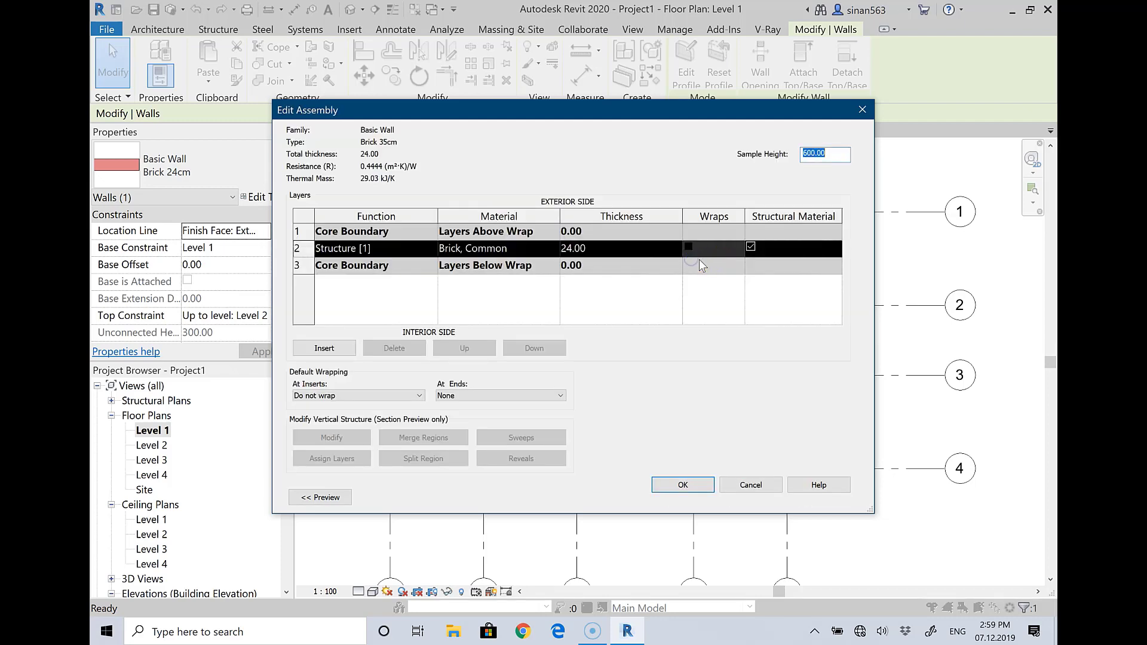
left_click(751, 485)
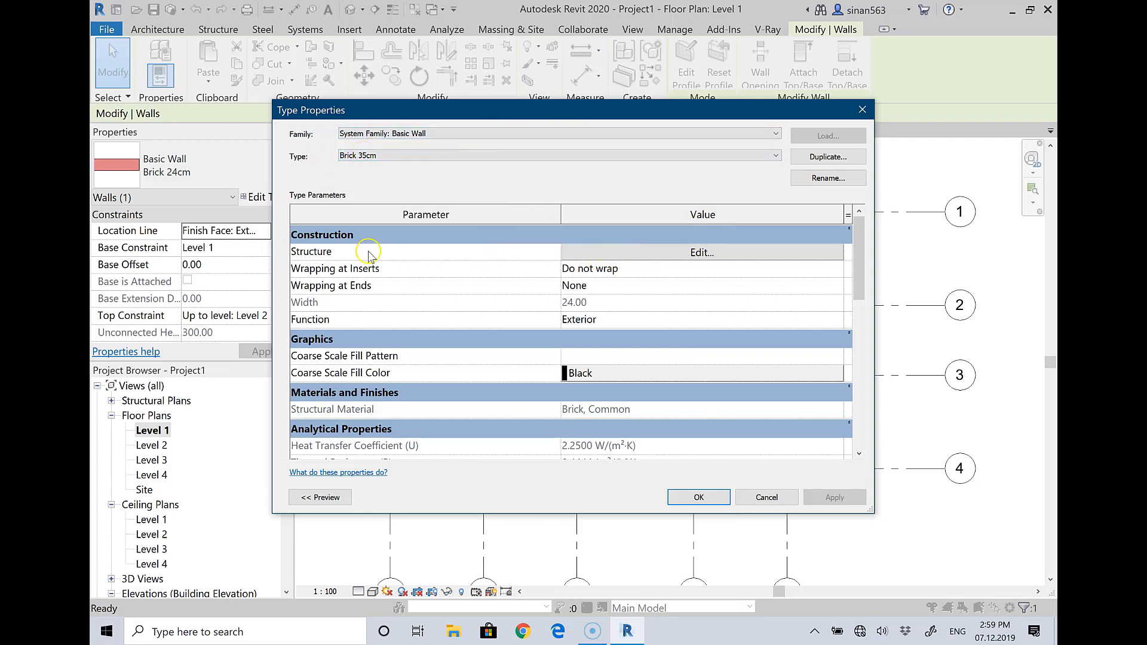
left_click(631, 253)
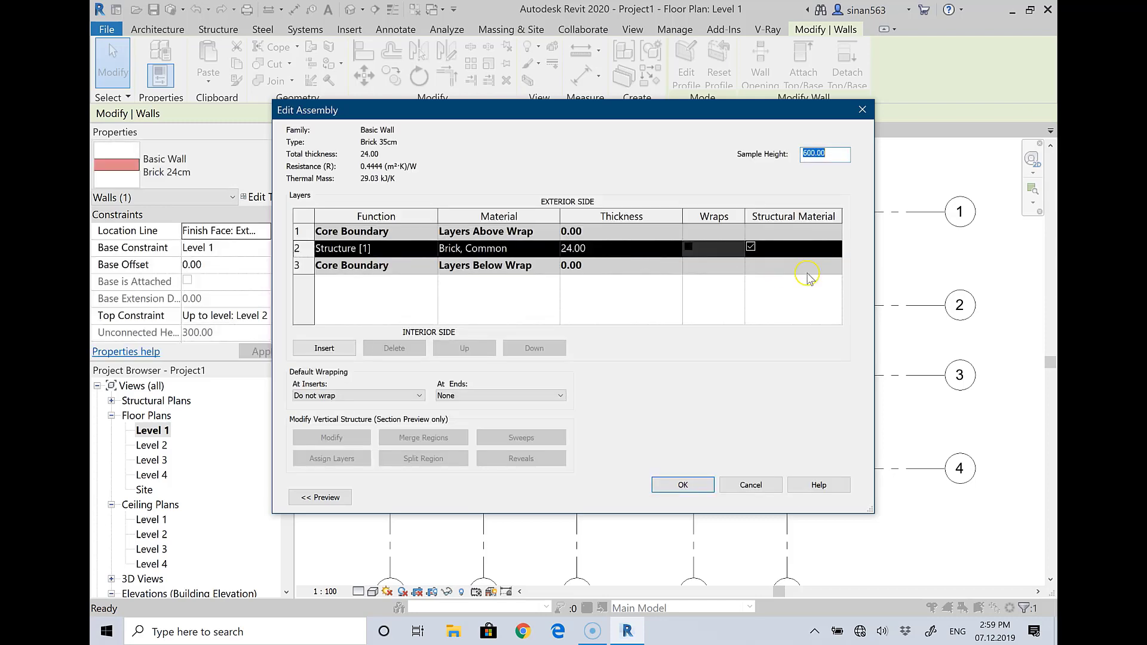
left_click(324, 348)
left_click(379, 247)
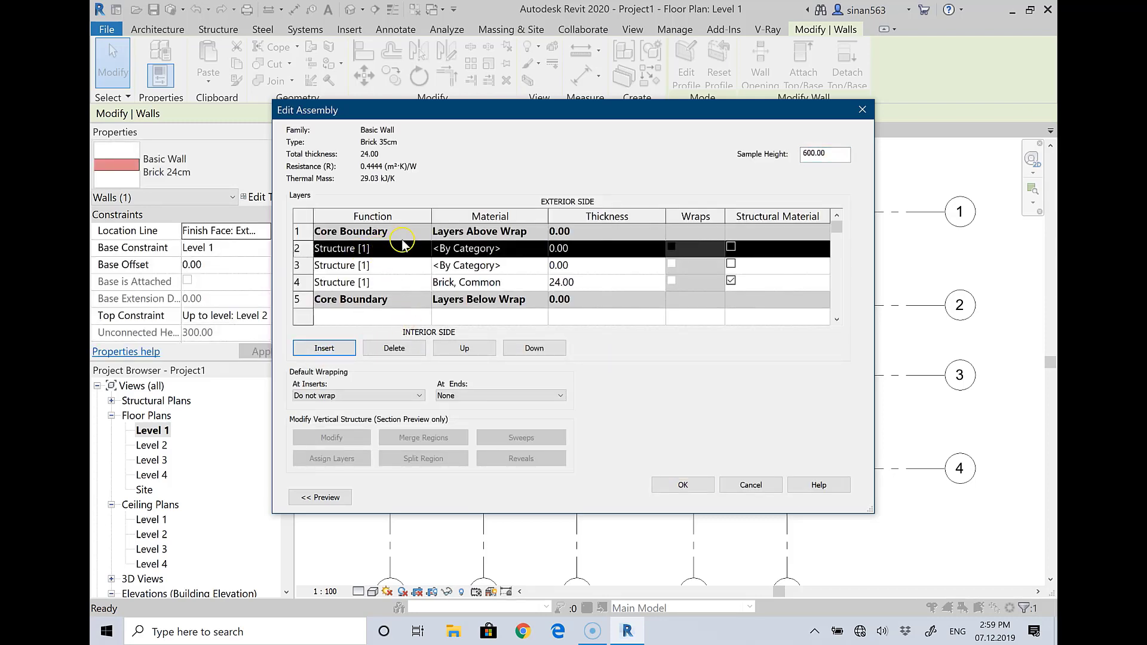
left_click(402, 244)
left_click(468, 348)
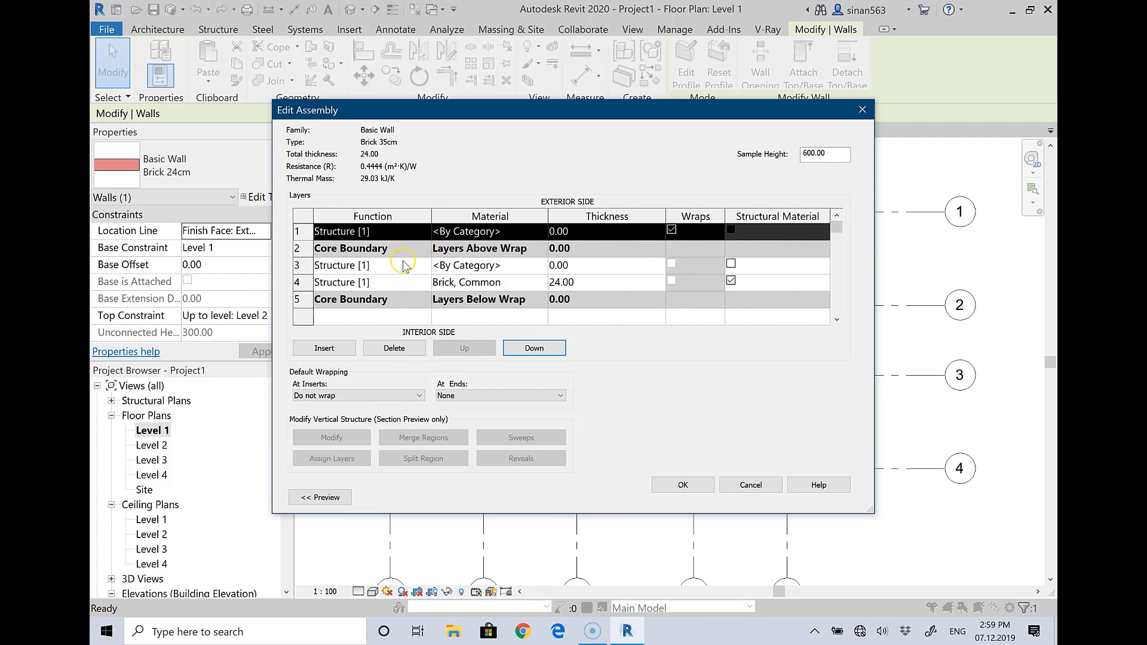
left_click(398, 265)
left_click(466, 348)
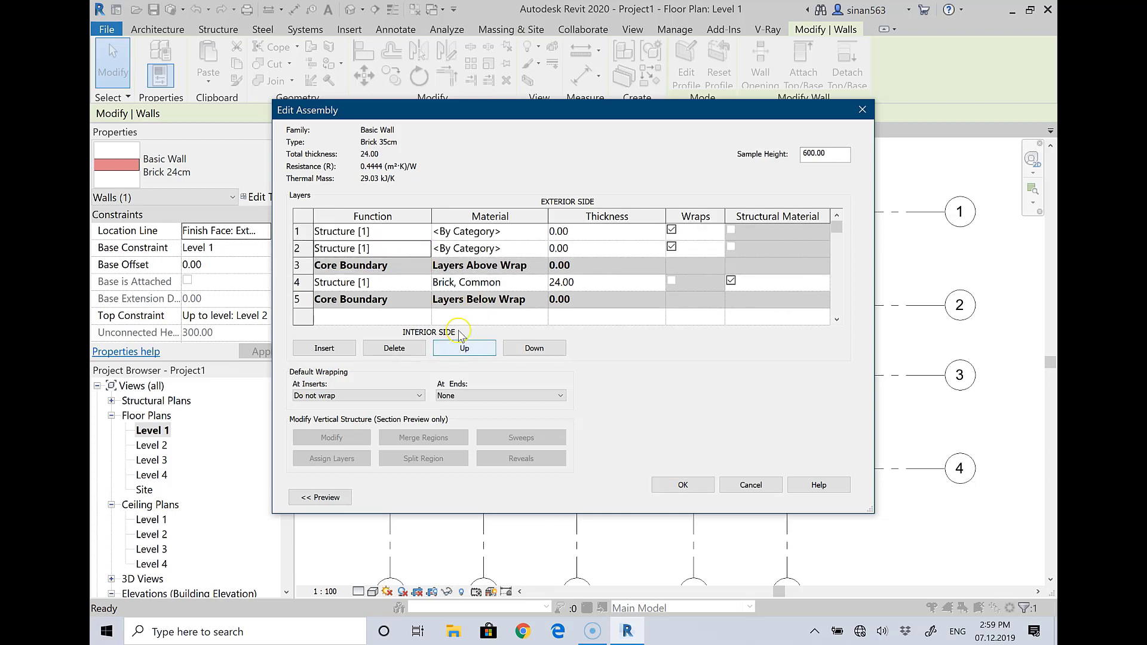
Make the first layer Finish 1 [4], 3.00 thick, with Concrete, Lightweight material.
left_click(388, 232)
left_click(425, 231)
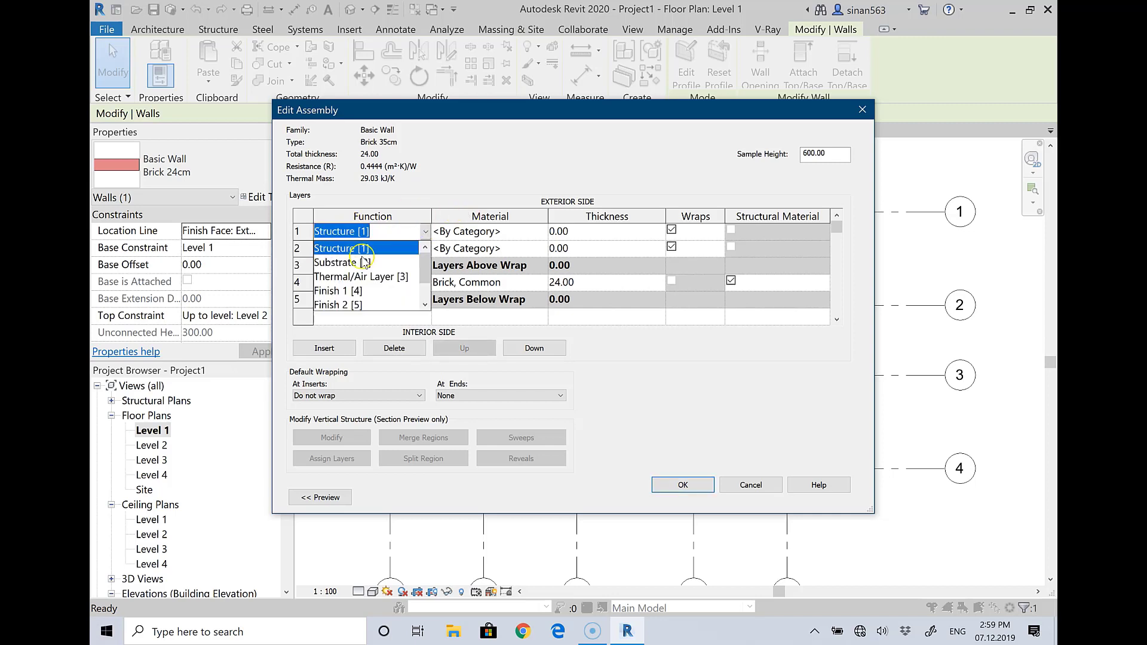
left_click(343, 291)
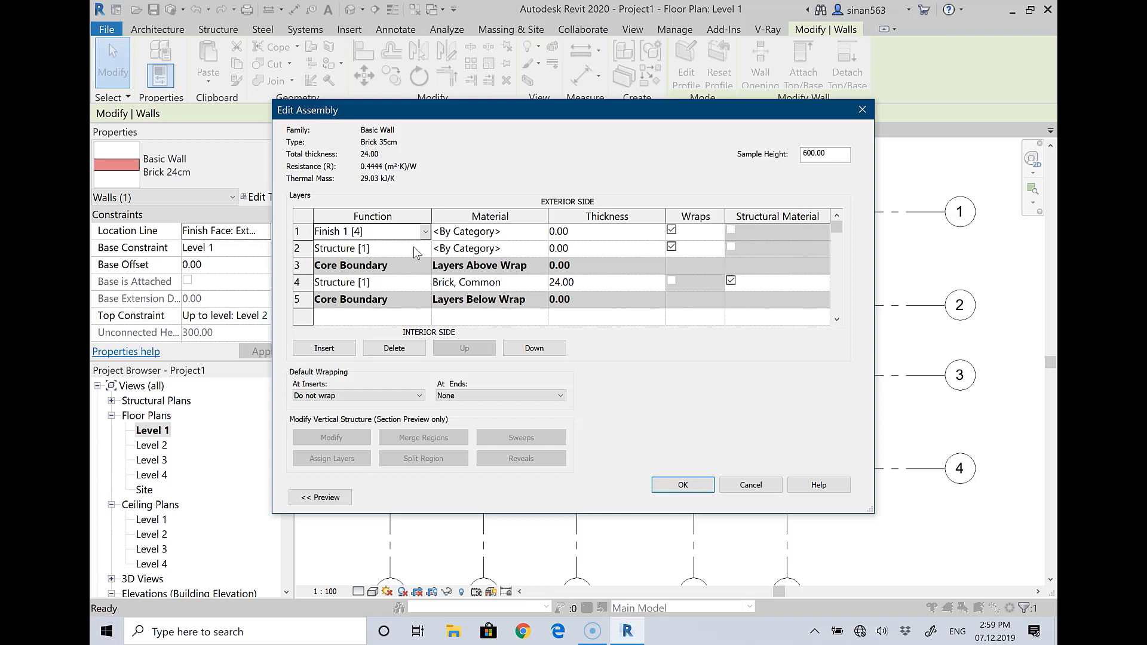
left_click(590, 232)
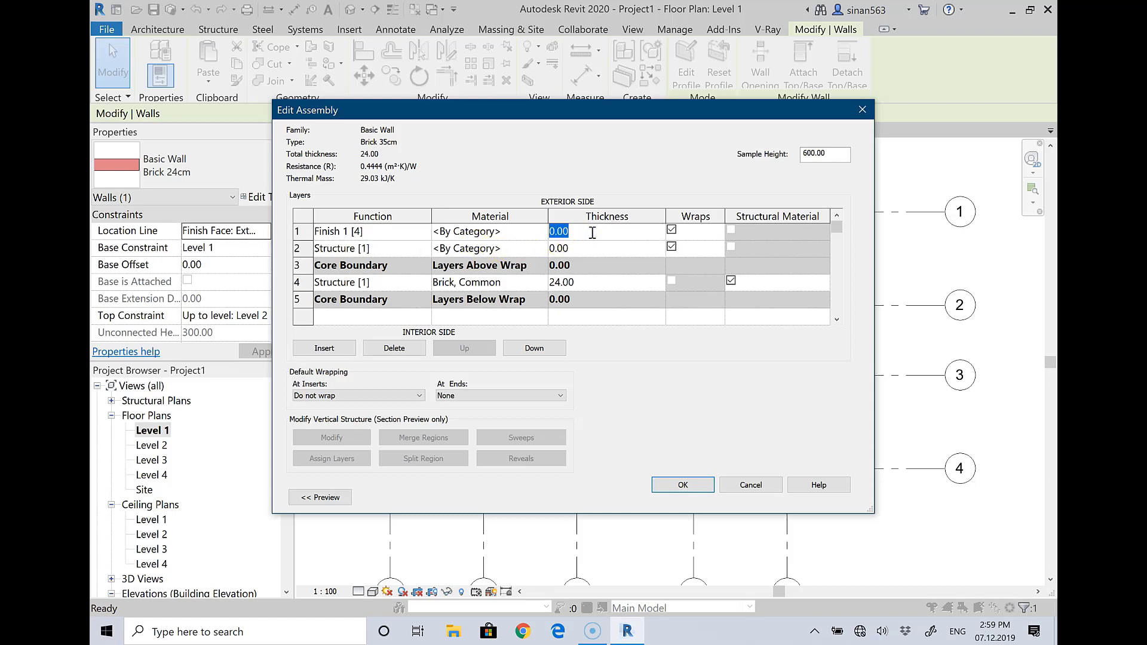
type("3")
left_click(522, 235)
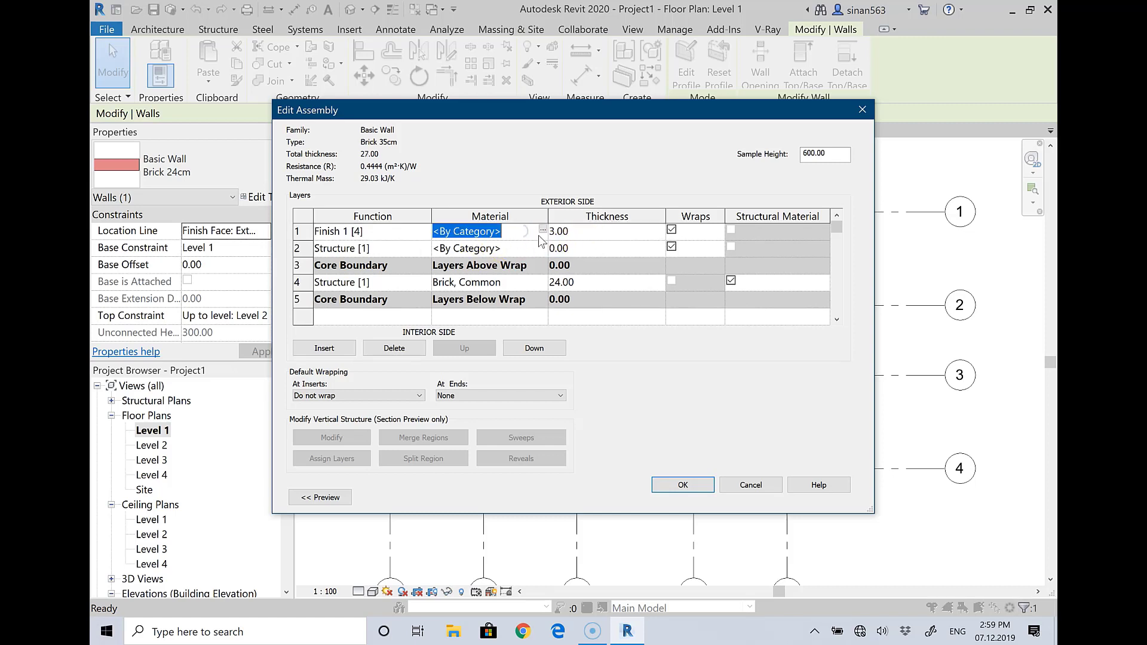
left_click(542, 231)
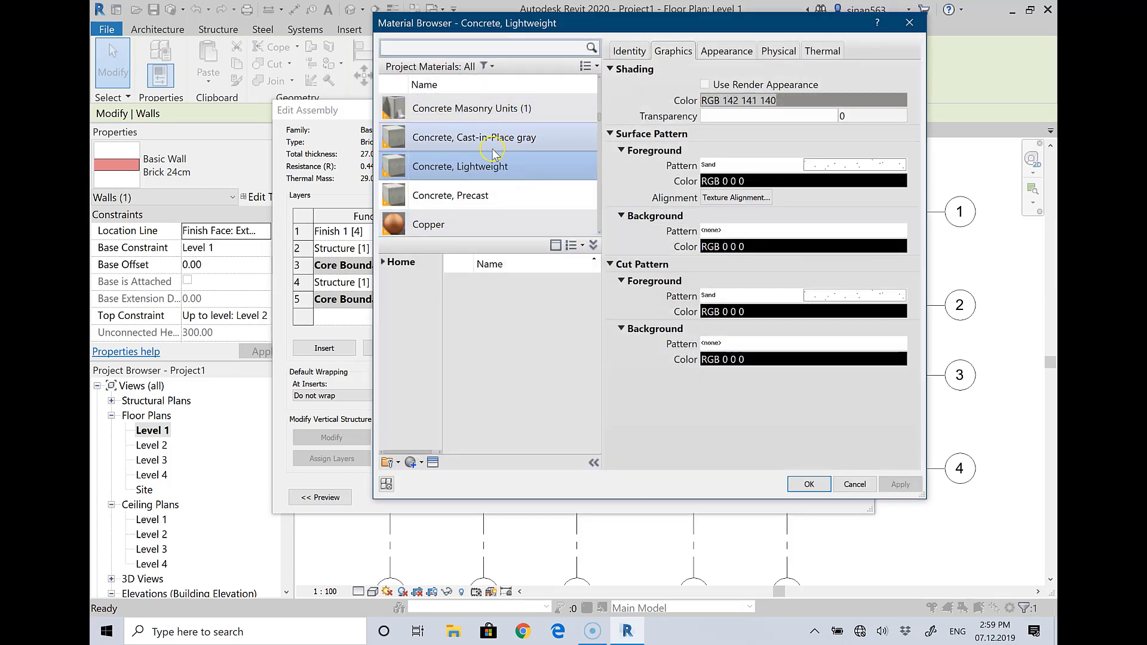
left_click_drag(557, 222, 427, 170)
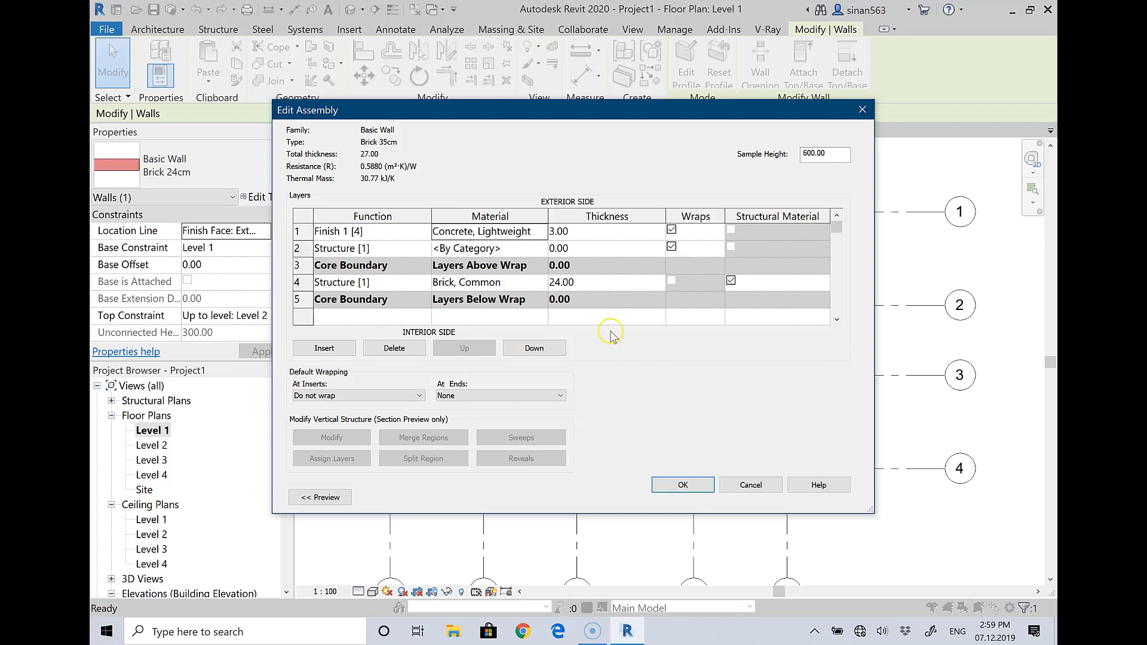
Set the second layer's function to Thermal/Air Layer [3] and bring up its material choices.
left_click(373, 251)
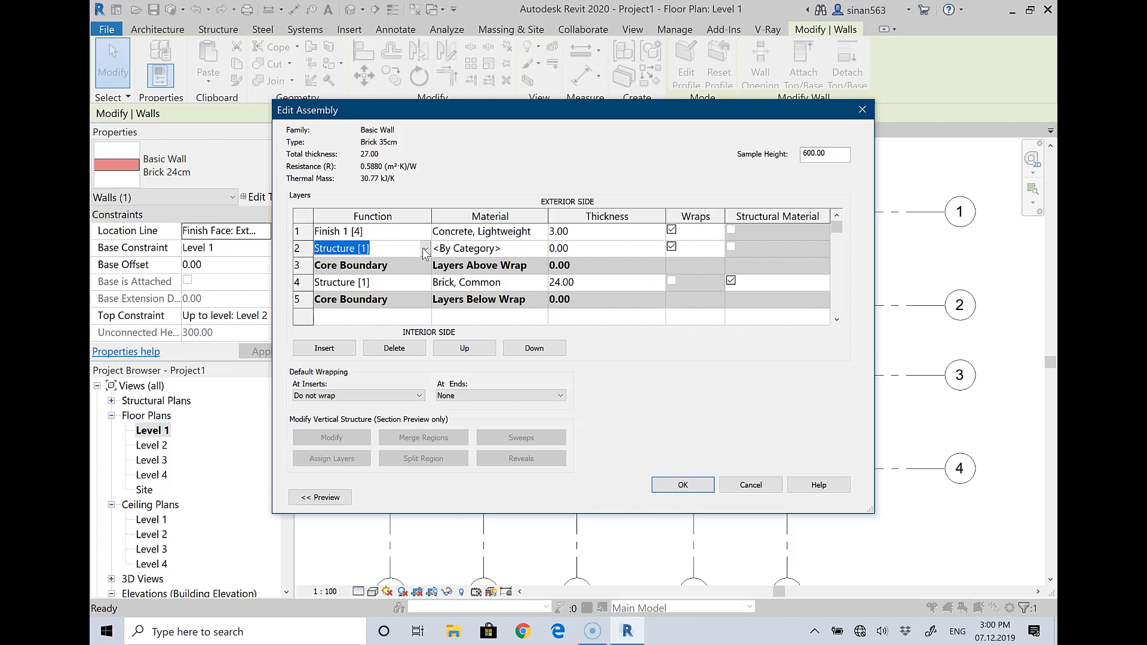
left_click(425, 250)
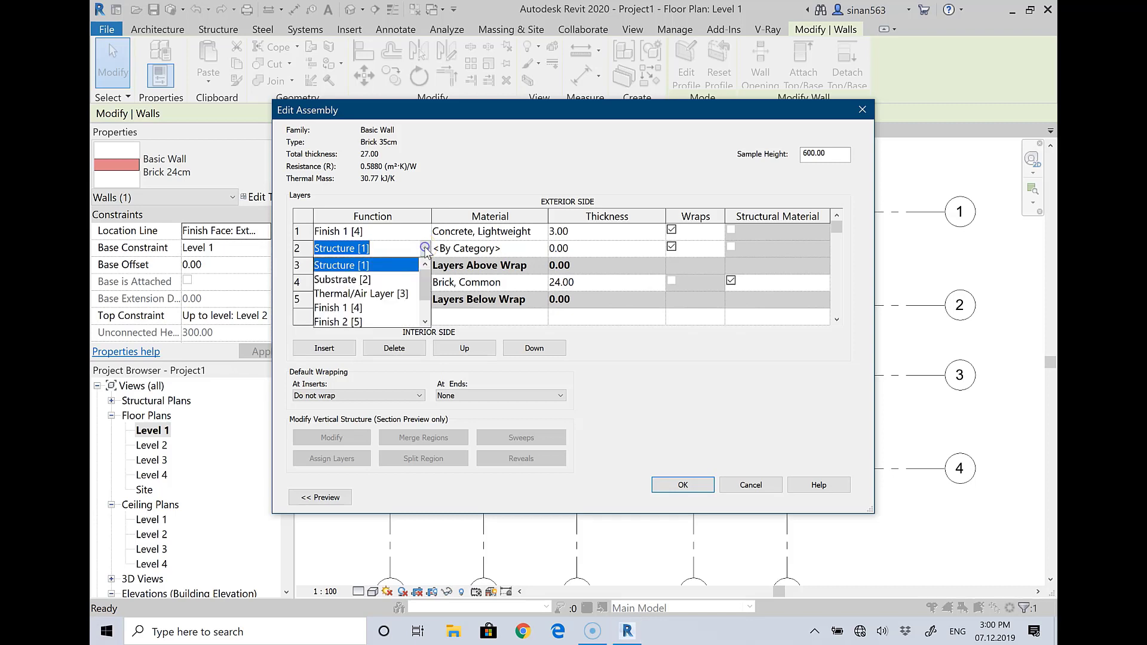
left_click(385, 294)
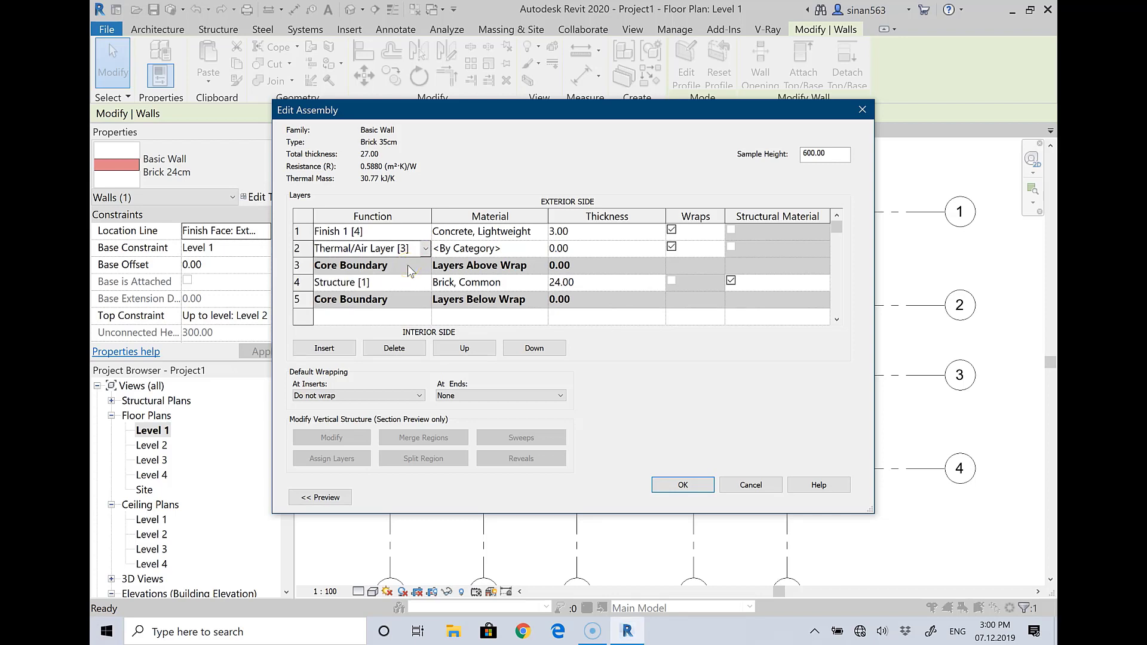
left_click(335, 257)
left_click(425, 249)
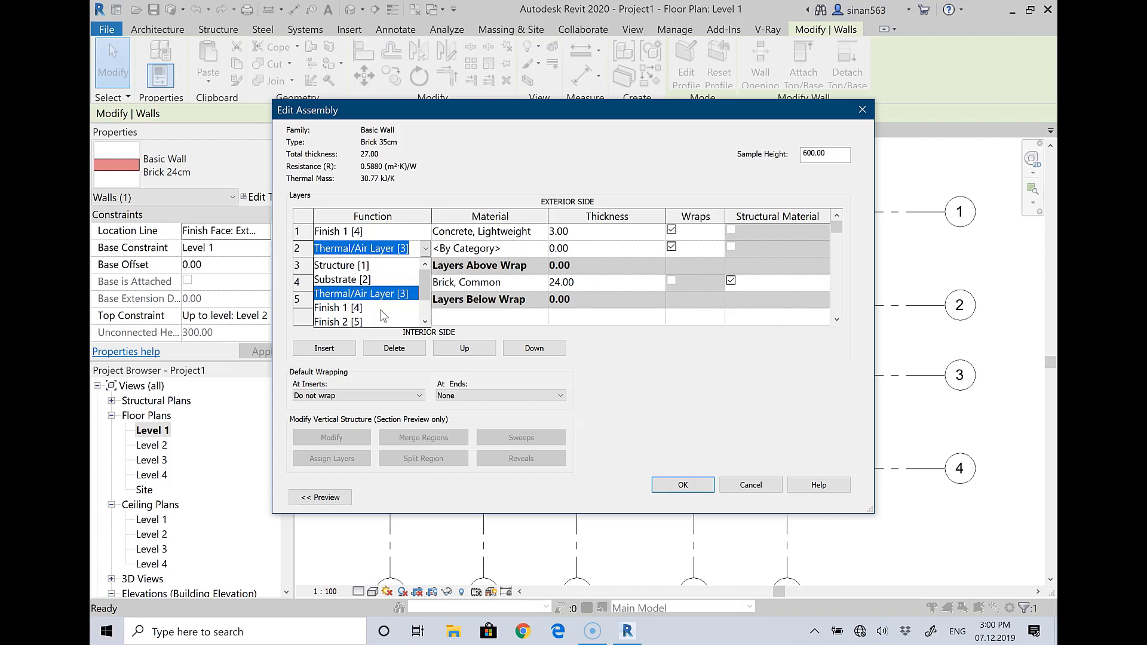
left_click(415, 249)
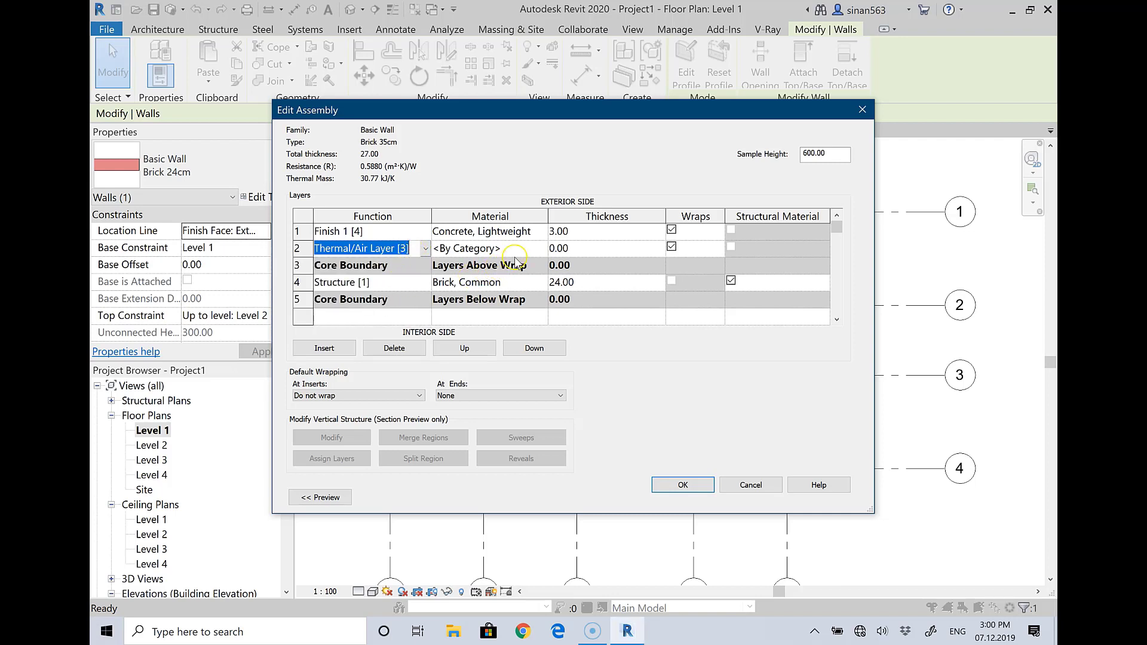
left_click(634, 249)
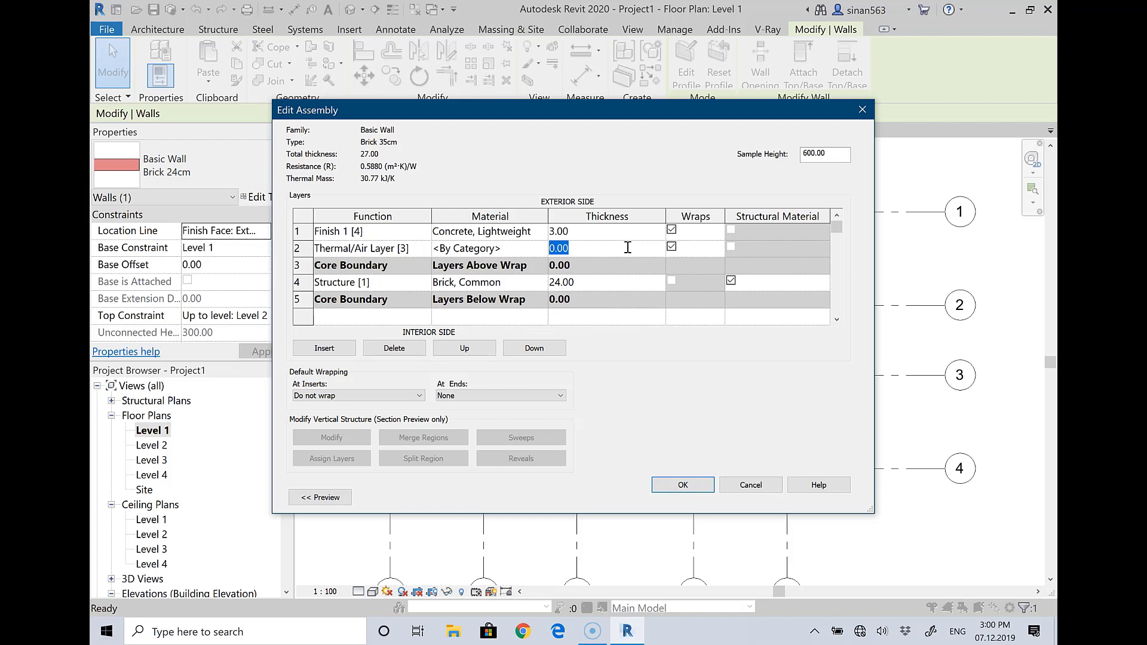
left_click(505, 248)
left_click(542, 248)
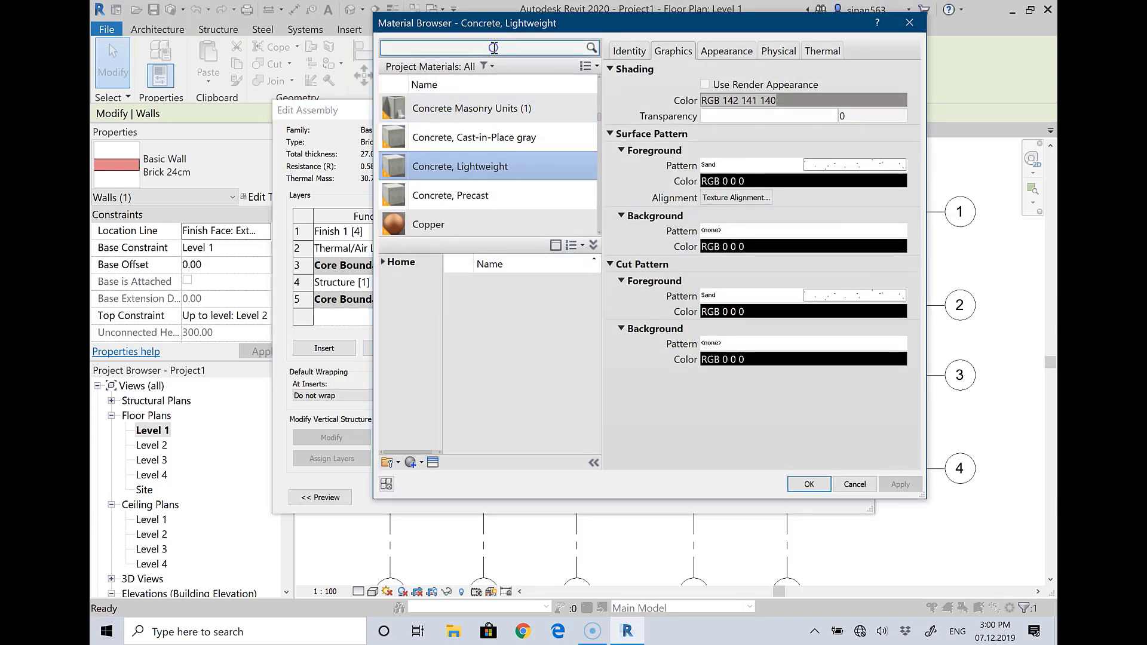
Search 'insulatio' and add the library's Polyisocyanate to the project materials.
left_click(494, 48)
type("insulati")
type("o")
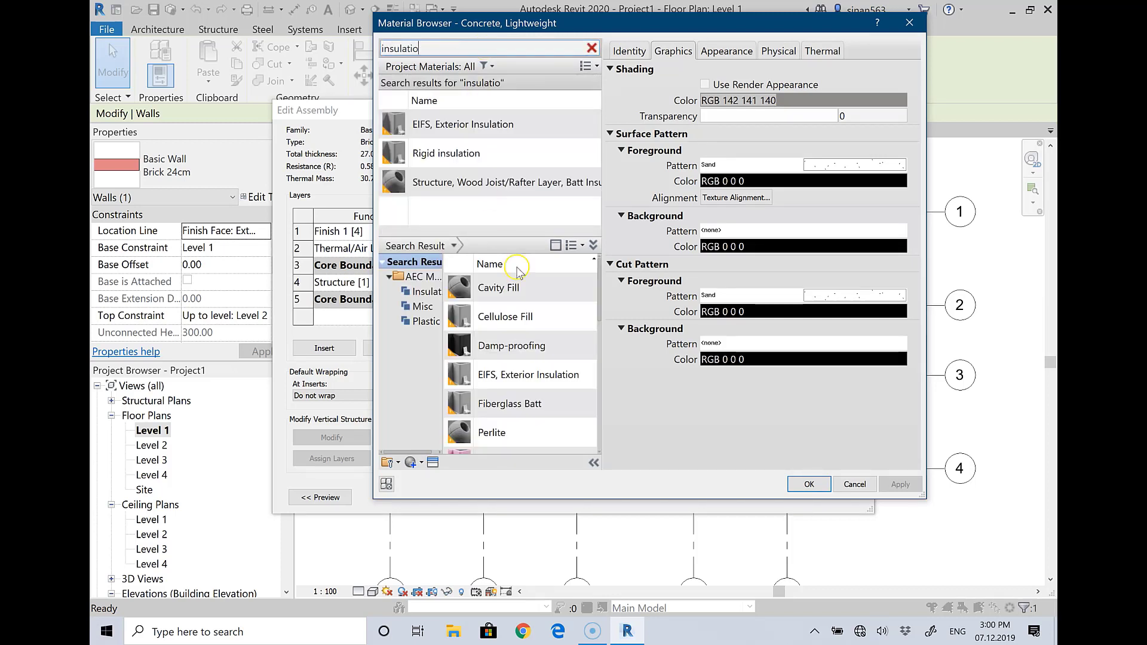
scroll(484, 358, "down", 3)
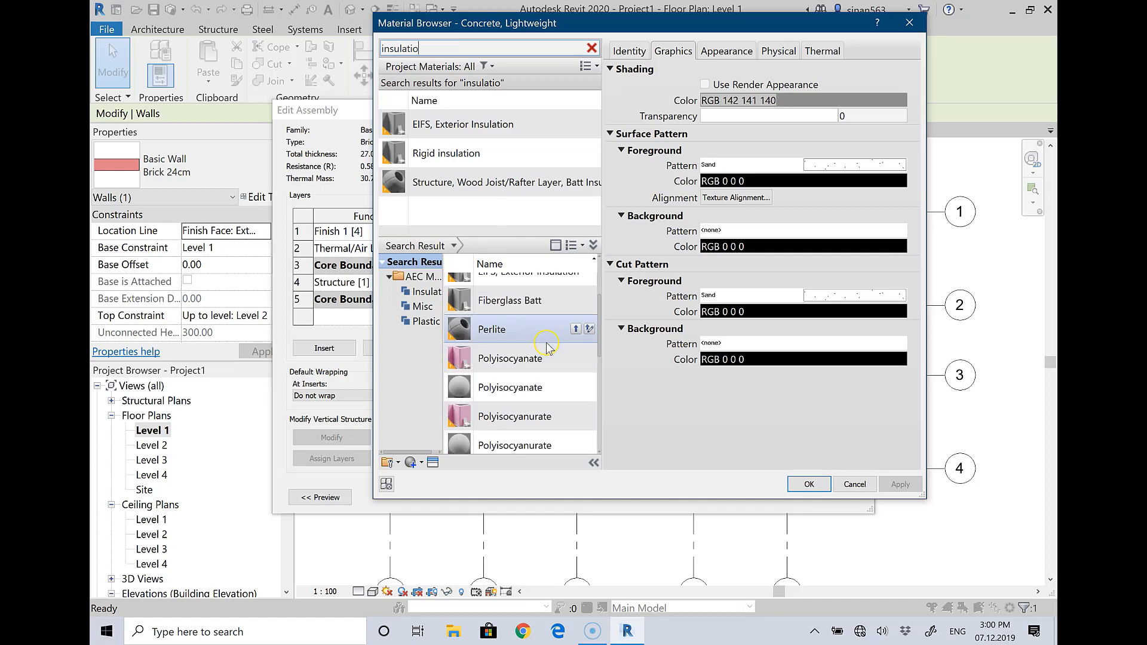
left_click(503, 359)
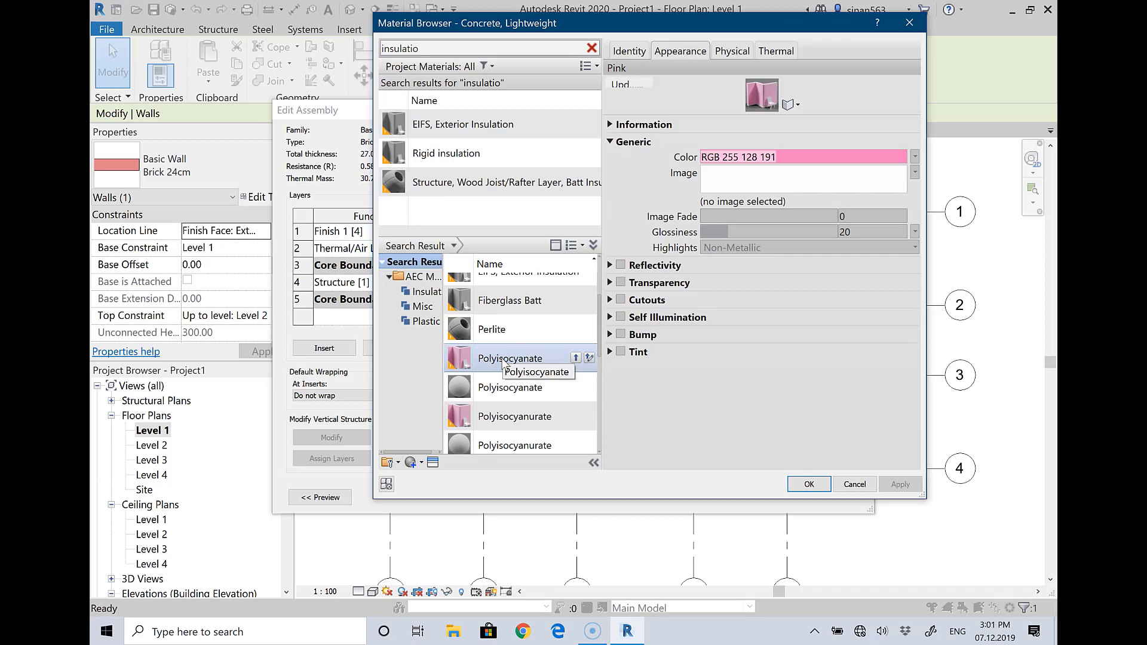
left_click(576, 359)
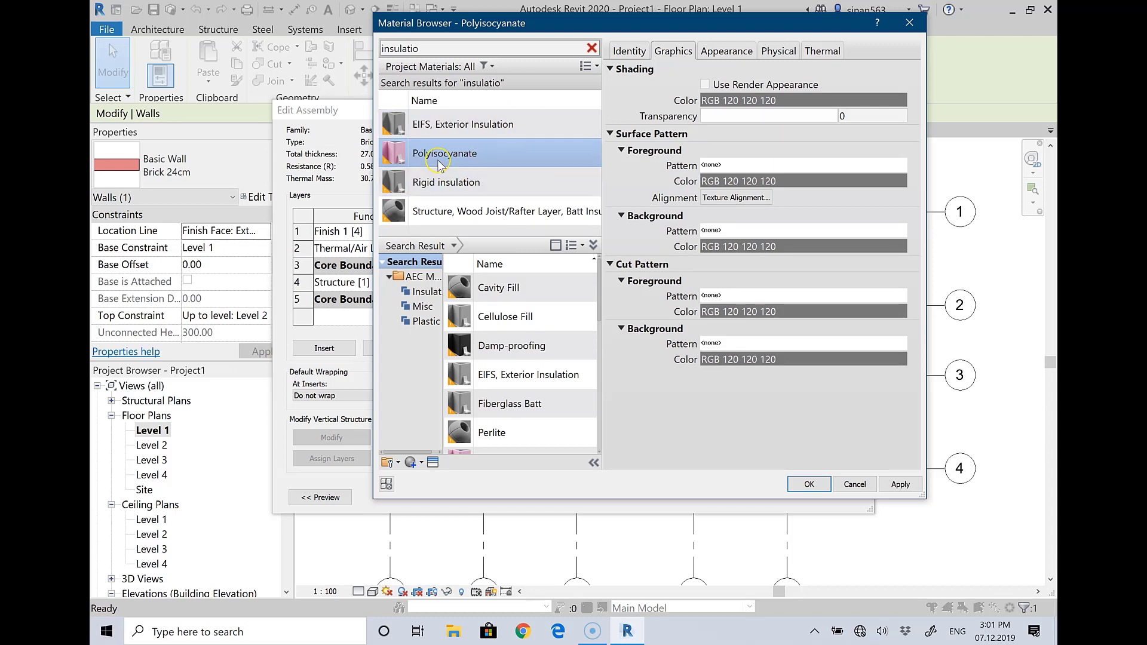
left_click(436, 162)
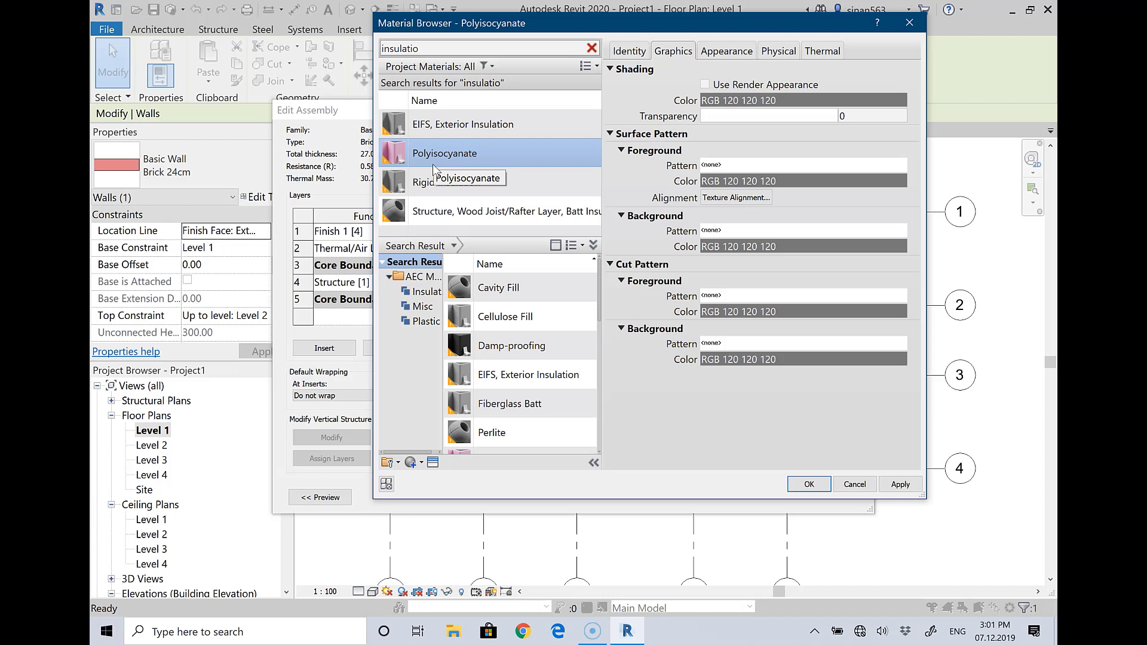
Keep Polyisocyanate selected in the project materials and collapse the library panel.
double_click(459, 48)
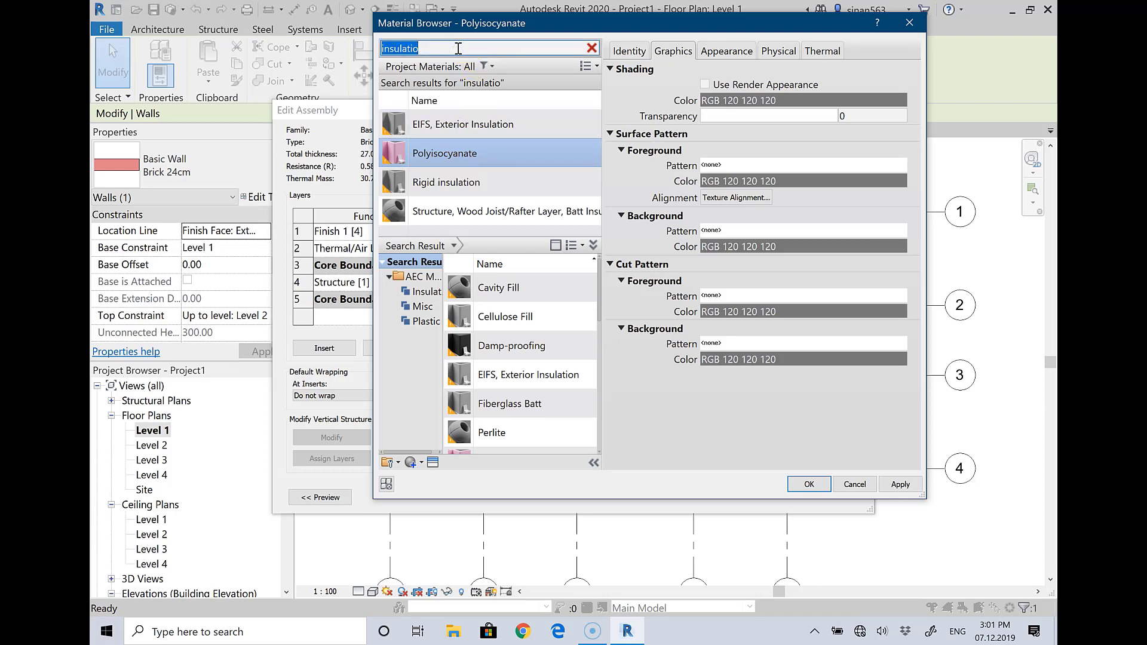
left_click(460, 49)
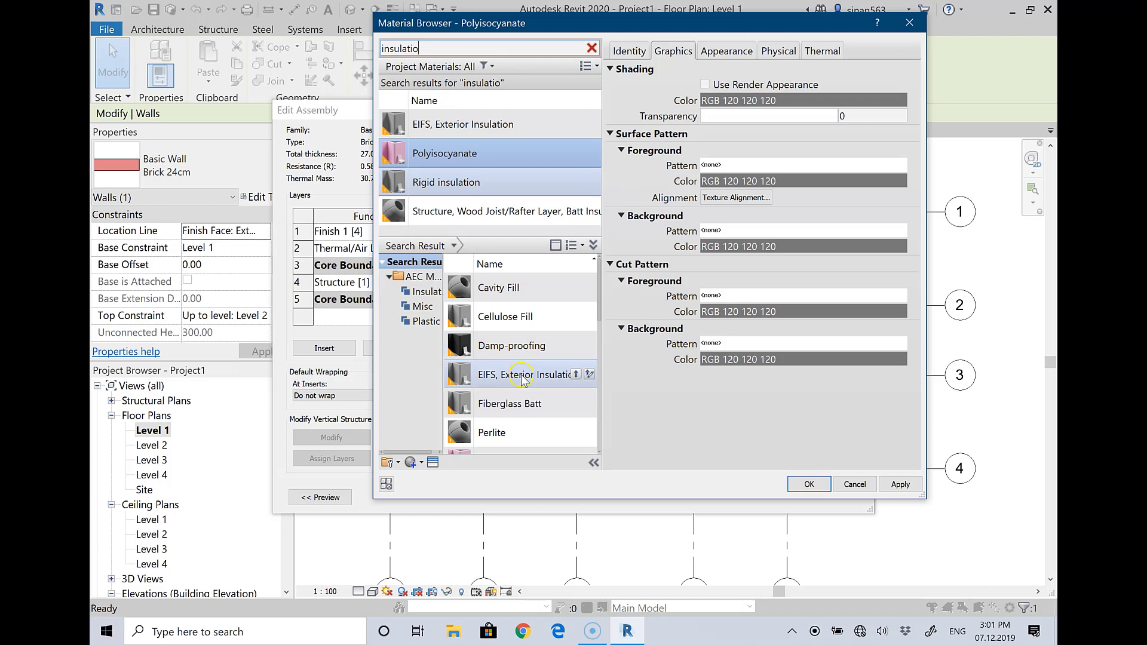
mouse_move(525, 375)
left_click(440, 155)
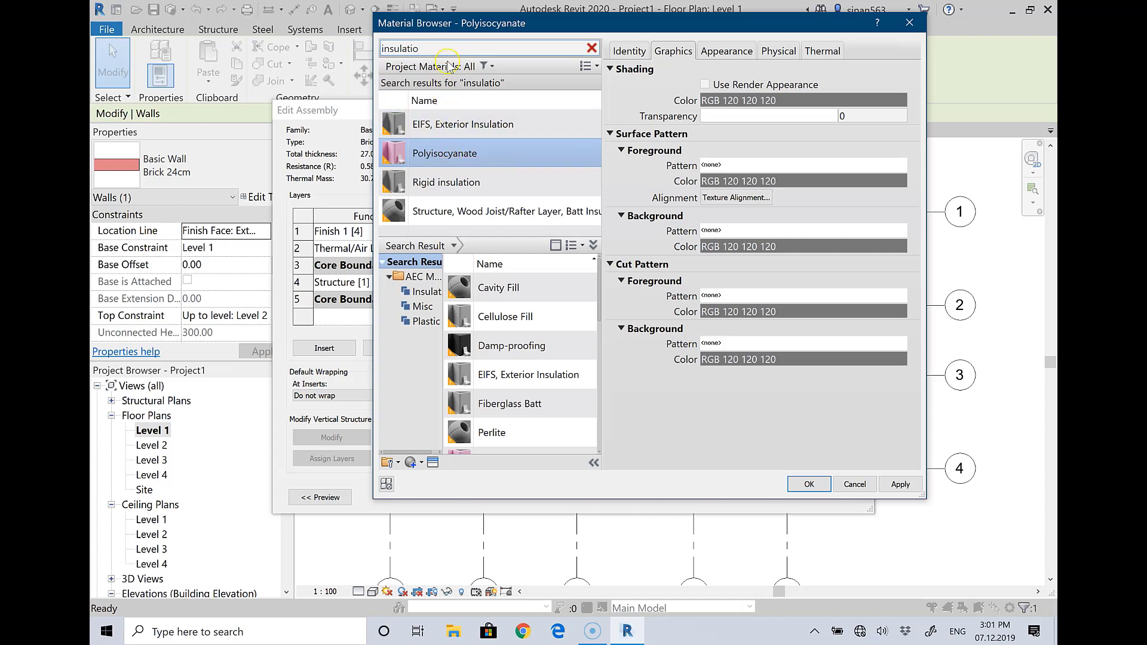
left_click(465, 44)
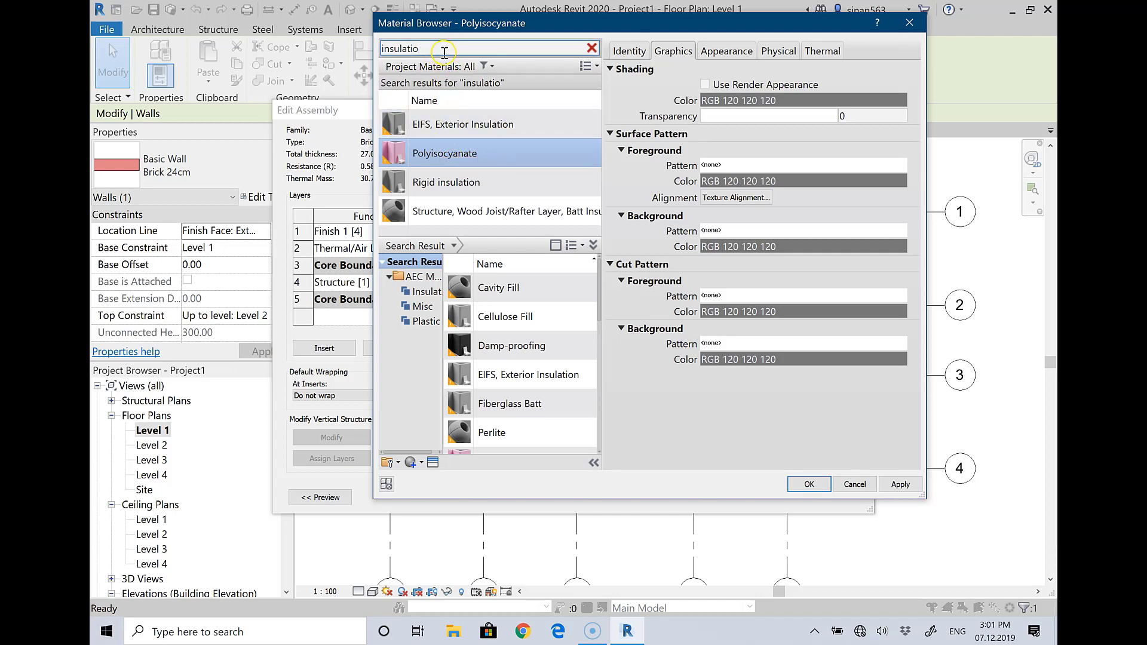
scroll(551, 320, "down", 3)
scroll(591, 317, "up", 1)
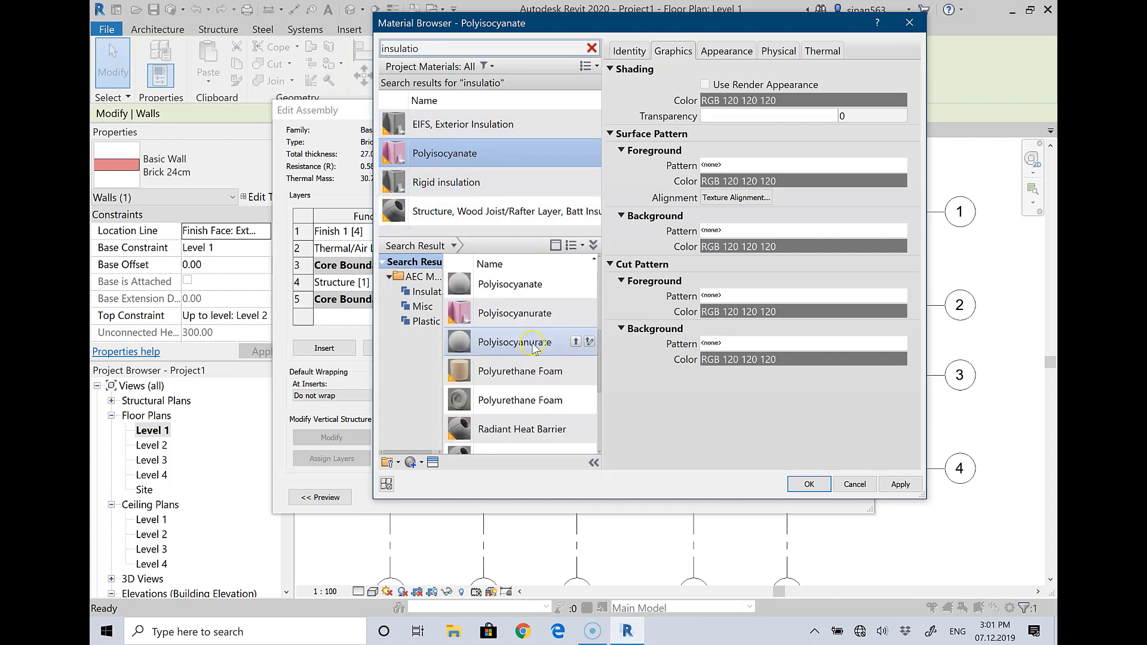
scroll(592, 317, "up", 1)
left_click(594, 245)
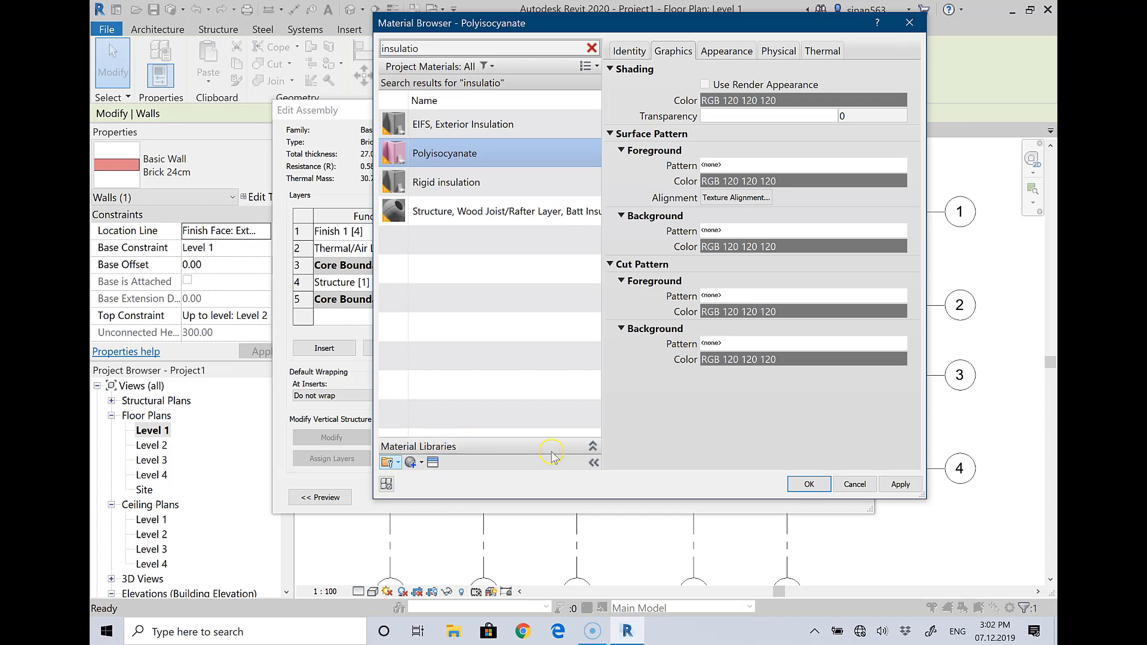
Confirm Polyisocyanate for the 5.00-thick Thermal/Air Layer, making the wall total 32.00.
left_click(592, 446)
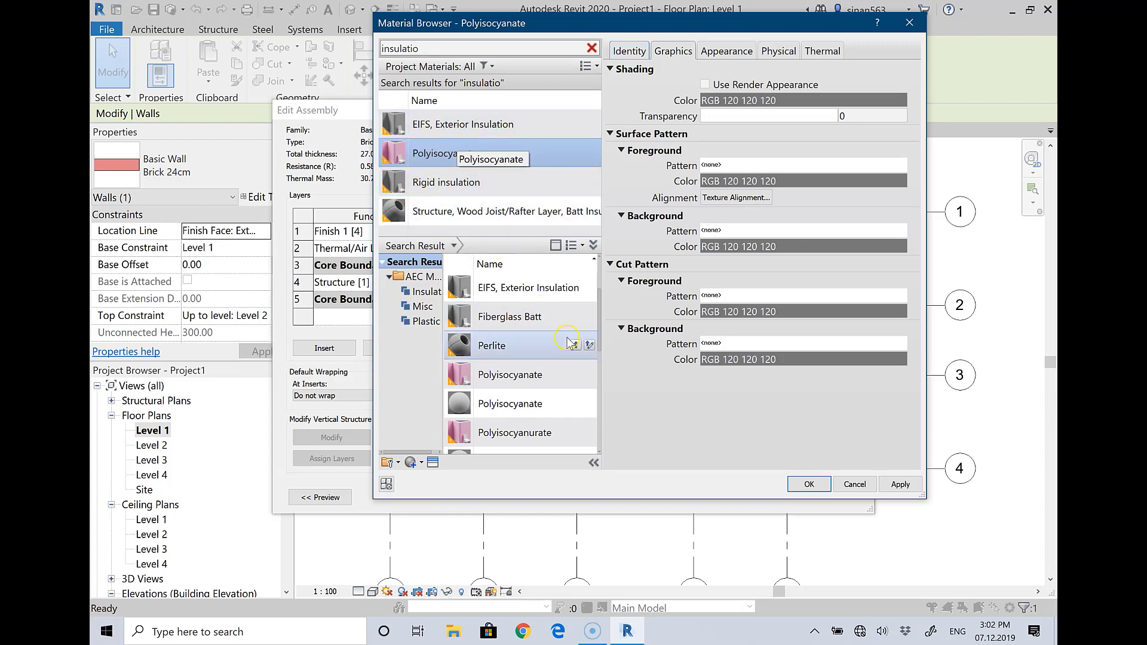
mouse_move(425, 49)
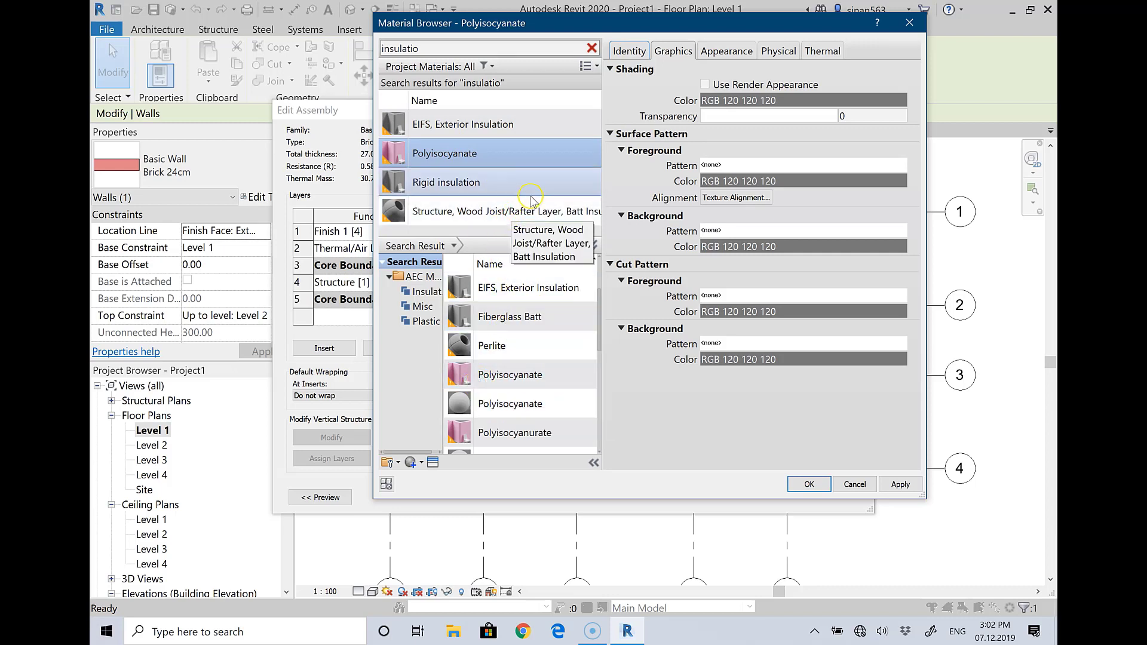
double_click(425, 47)
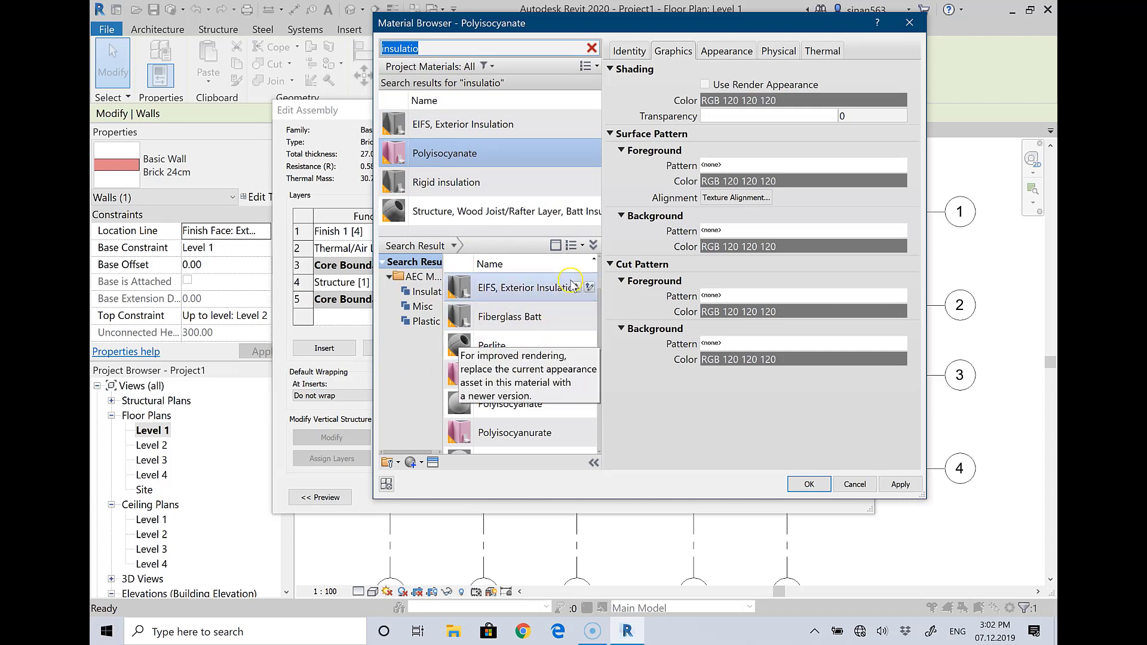
left_click(593, 245)
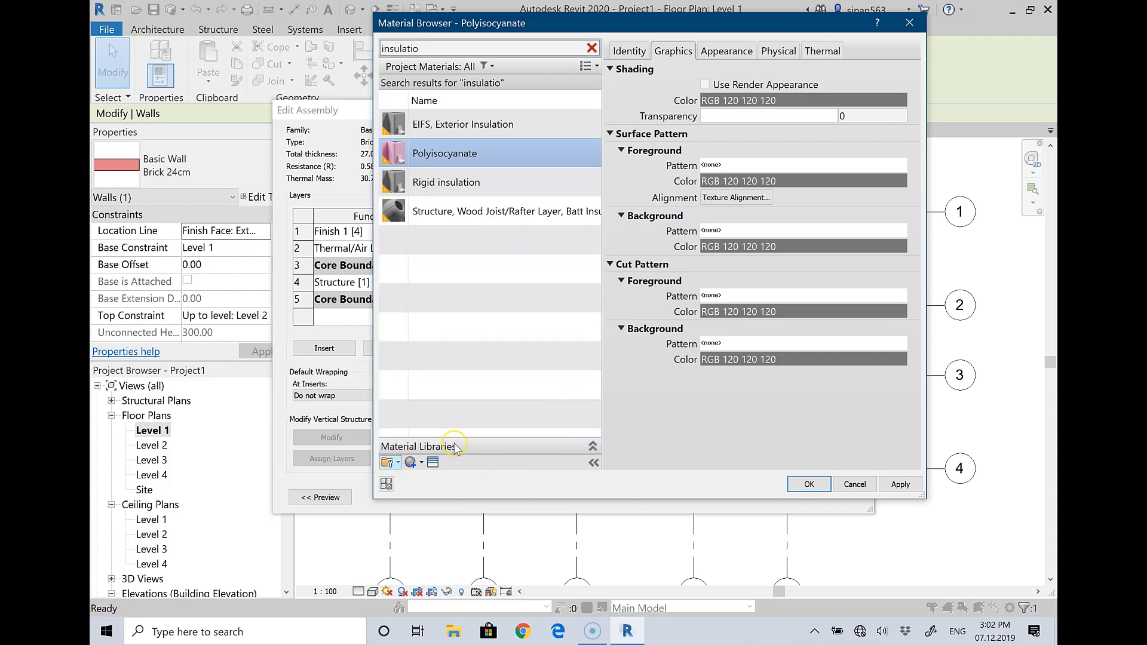
left_click(593, 446)
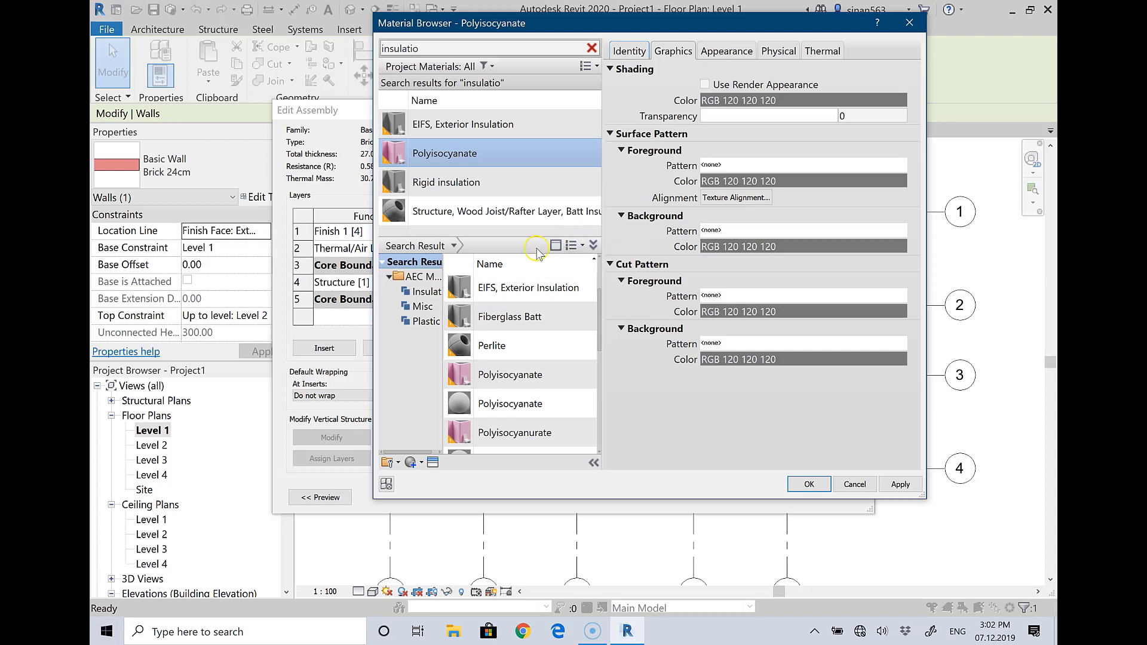
mouse_move(511, 374)
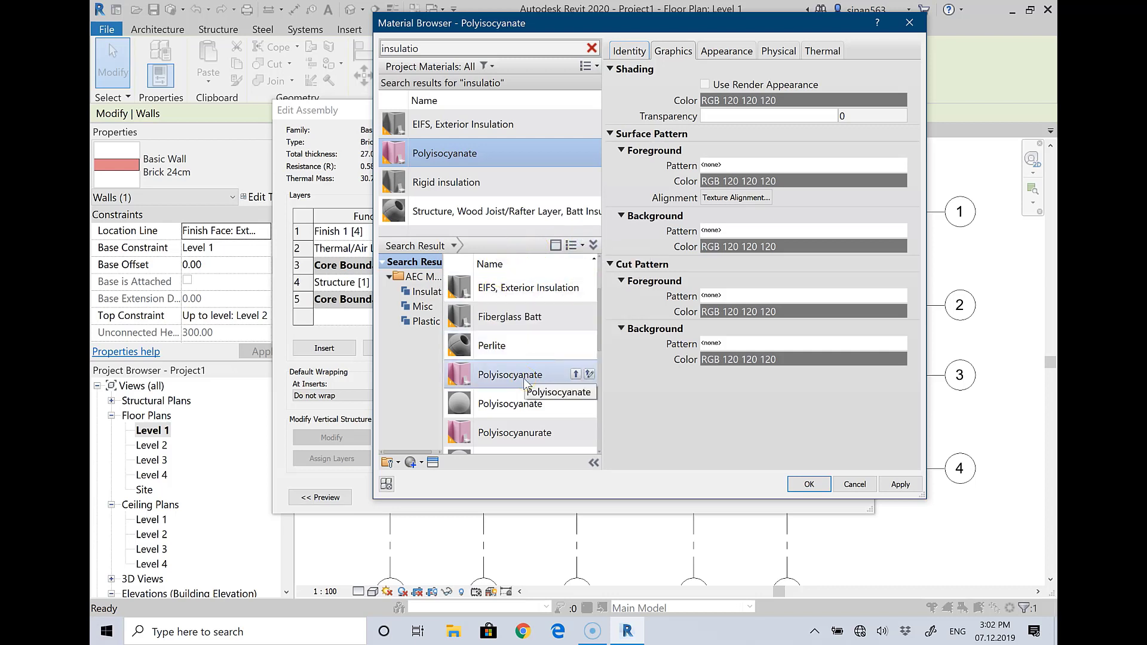
left_click(662, 373)
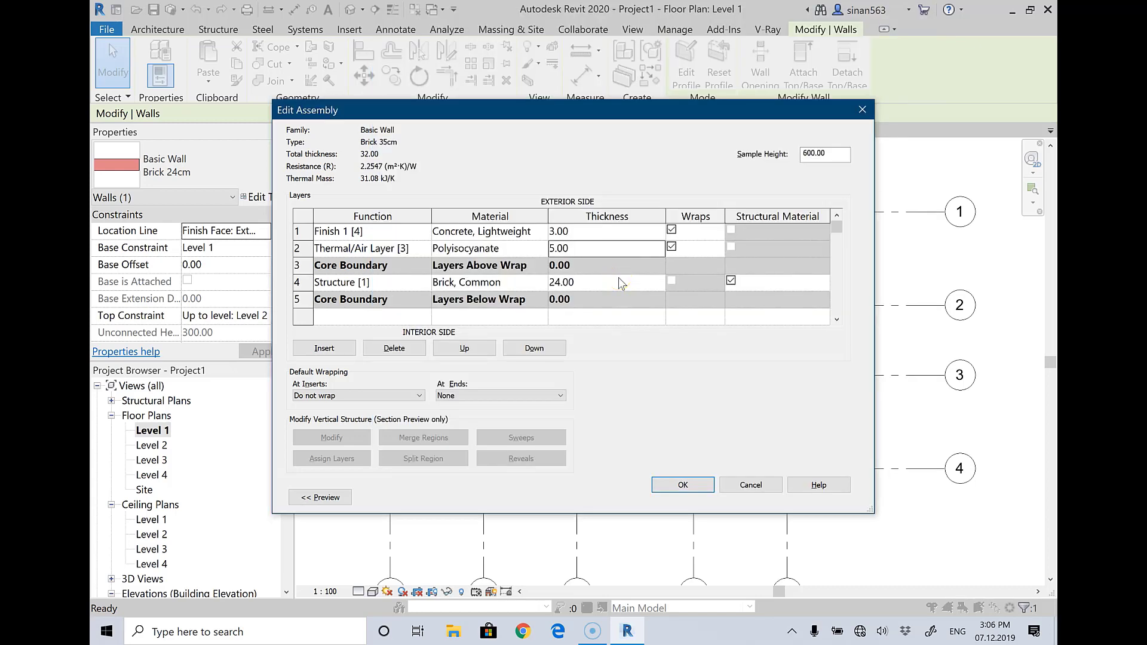
left_click(573, 230)
left_click(592, 249)
left_click(567, 287)
left_click(562, 311)
scroll(564, 316, "down", 1)
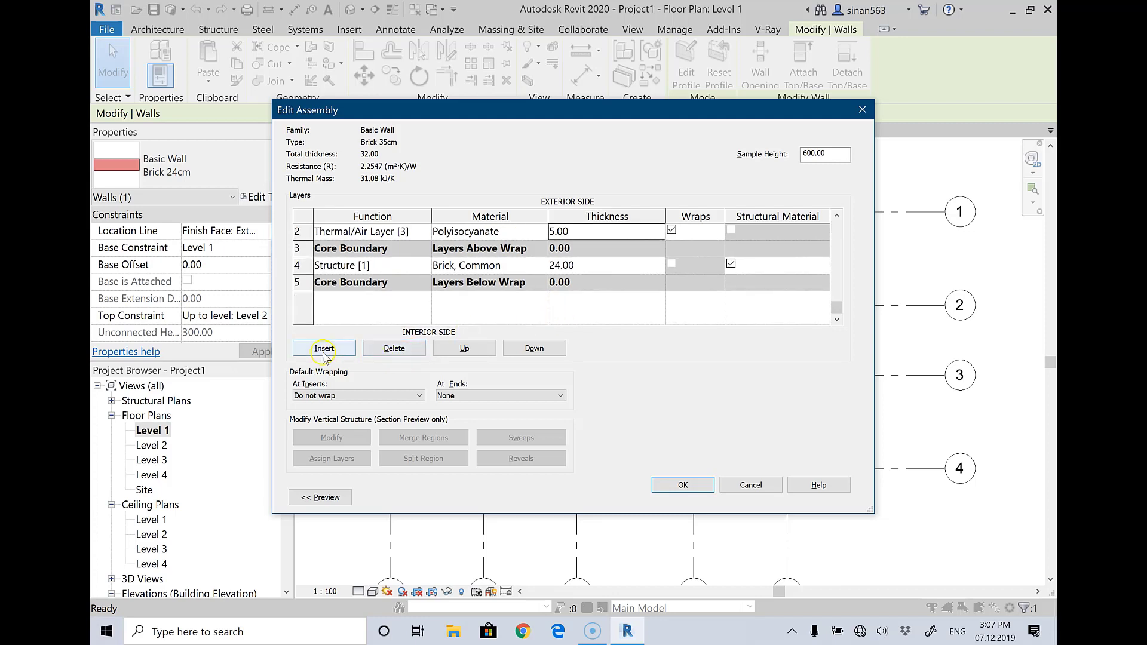
left_click(353, 275)
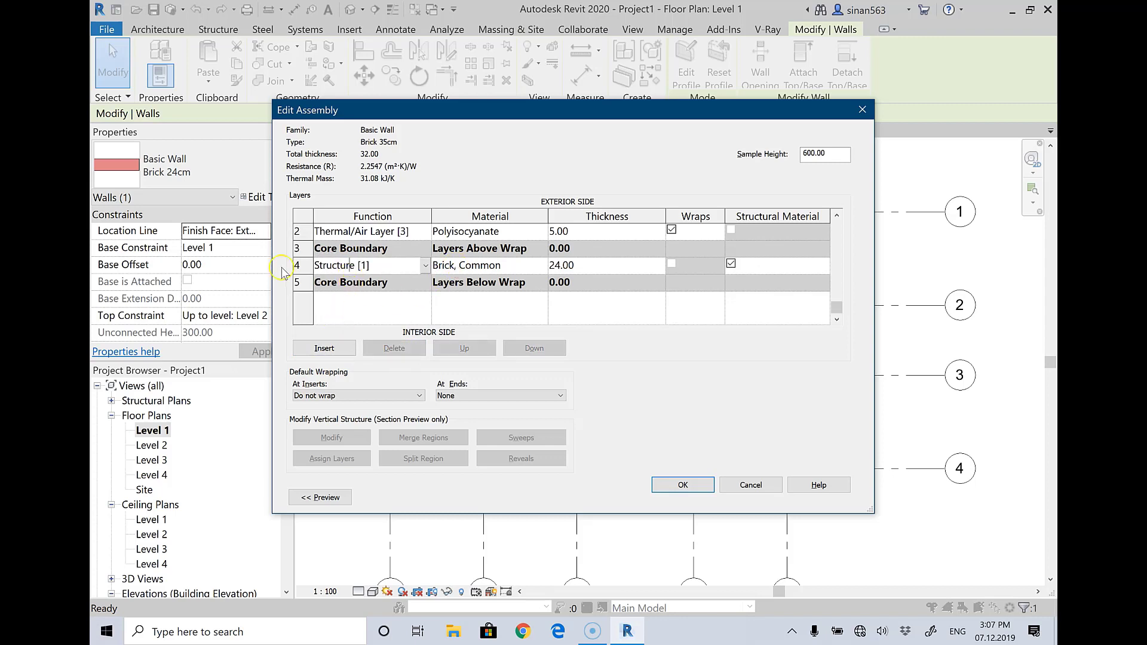
Insert a new blank layer and move it below the core boundary.
left_click(303, 265)
left_click(324, 349)
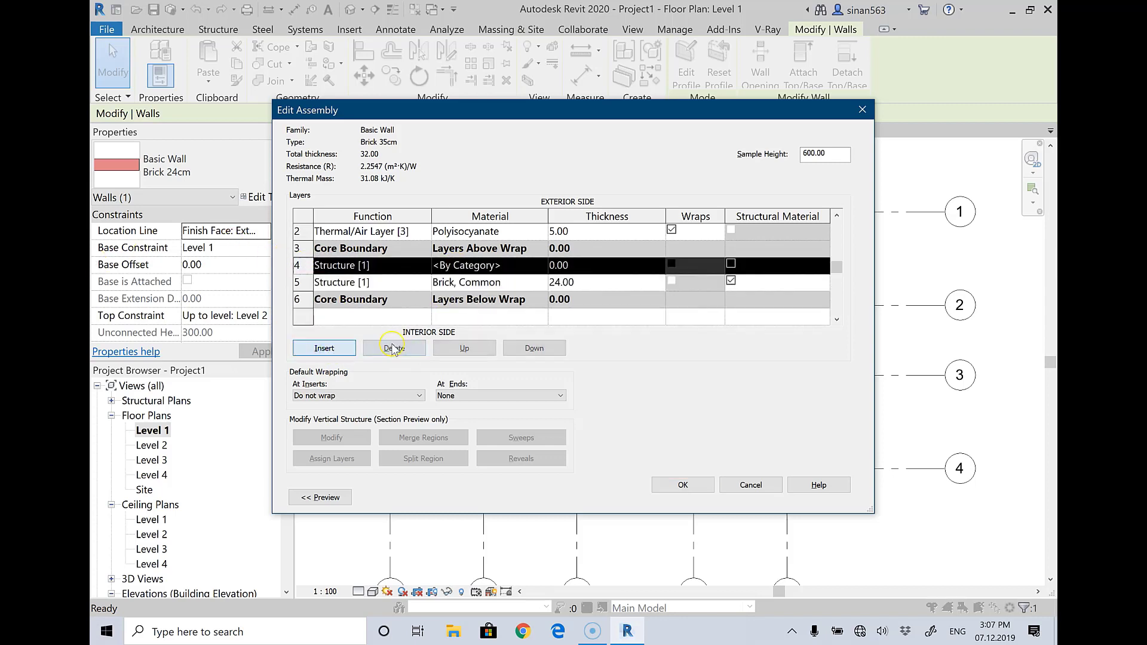
left_click(303, 265)
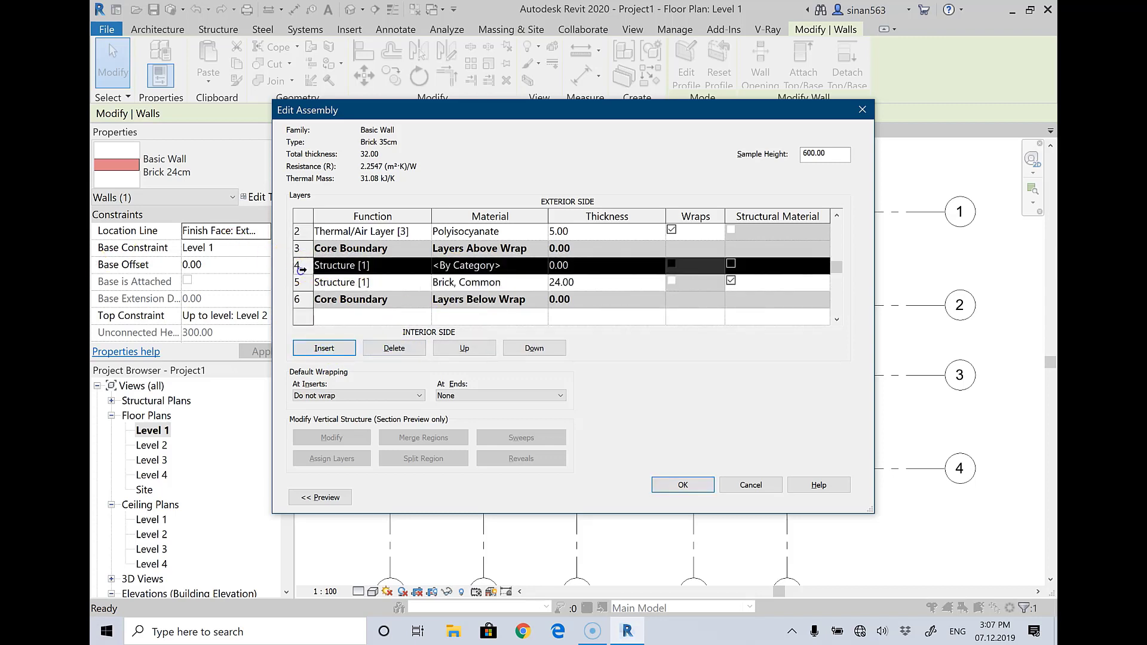
left_click(541, 349)
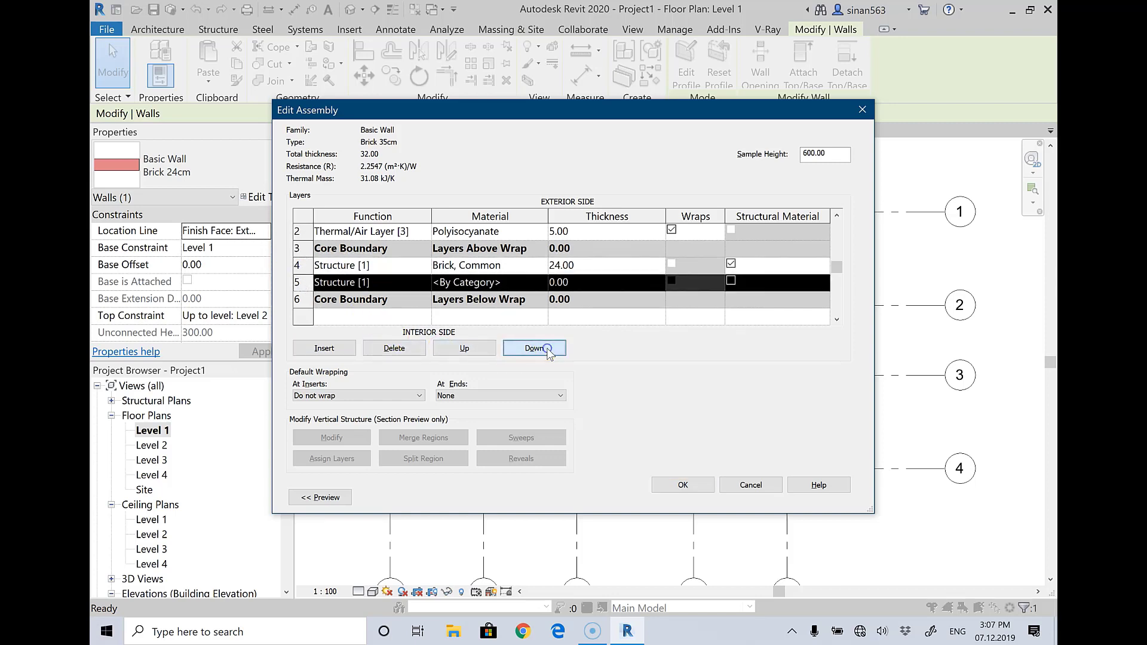
scroll(541, 311, "down", 1)
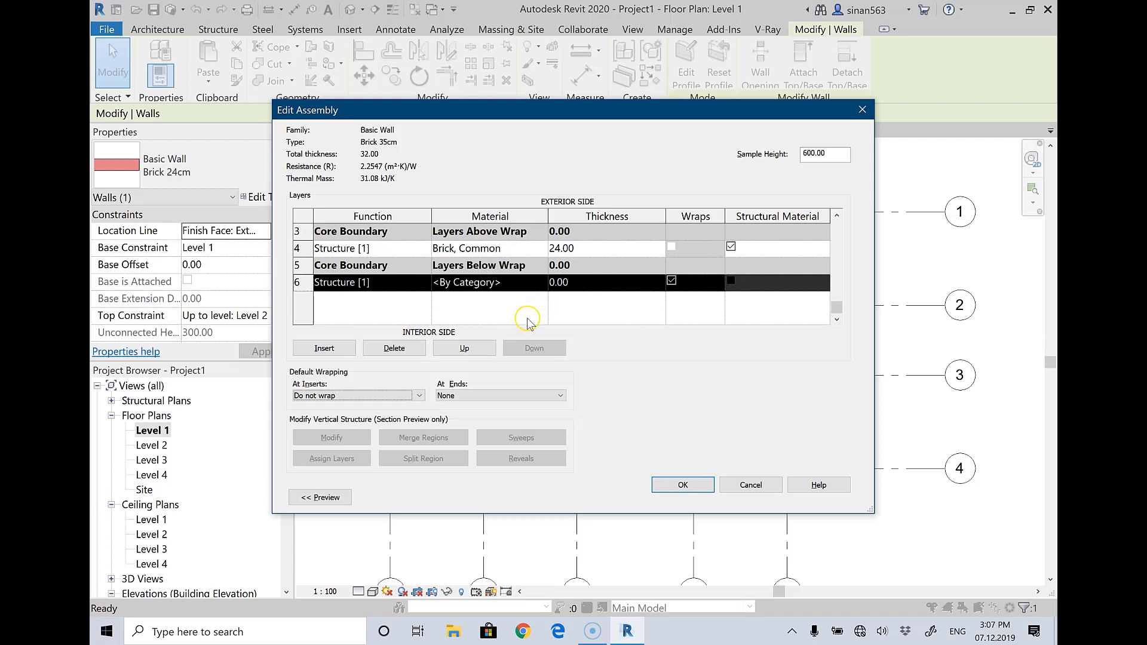
left_click(596, 284)
double_click(597, 284)
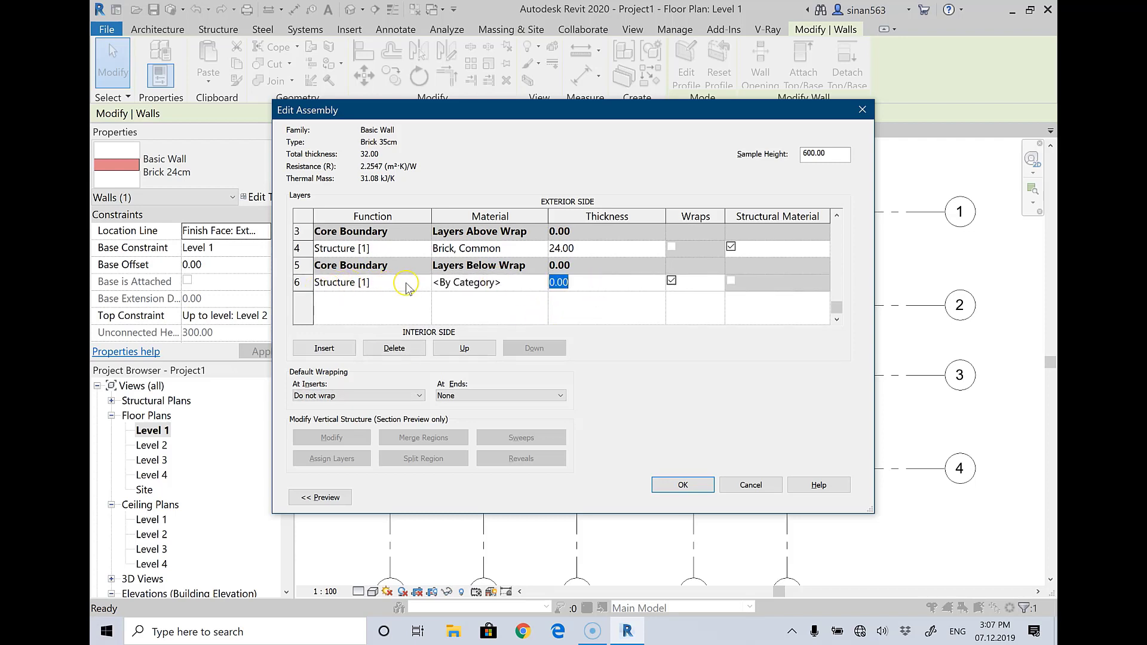
Make the new interior layer Finish 2 [5] with 3.00 thickness.
left_click(360, 286)
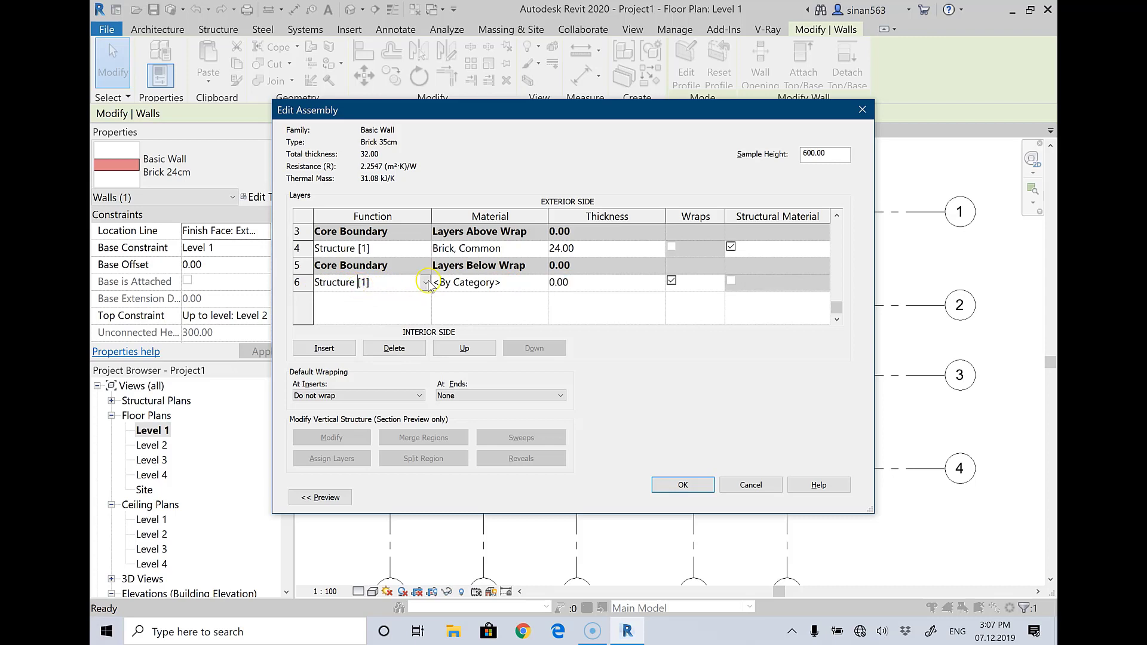
left_click(427, 284)
left_click(373, 357)
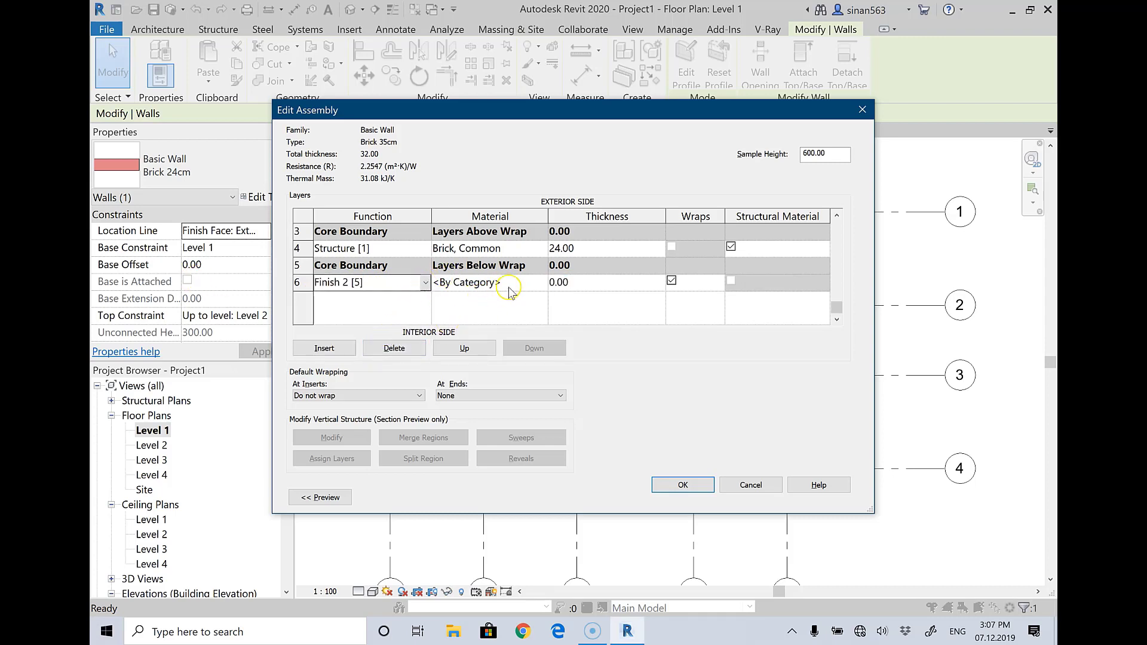
left_click(562, 283)
left_click_drag(597, 282, 518, 288)
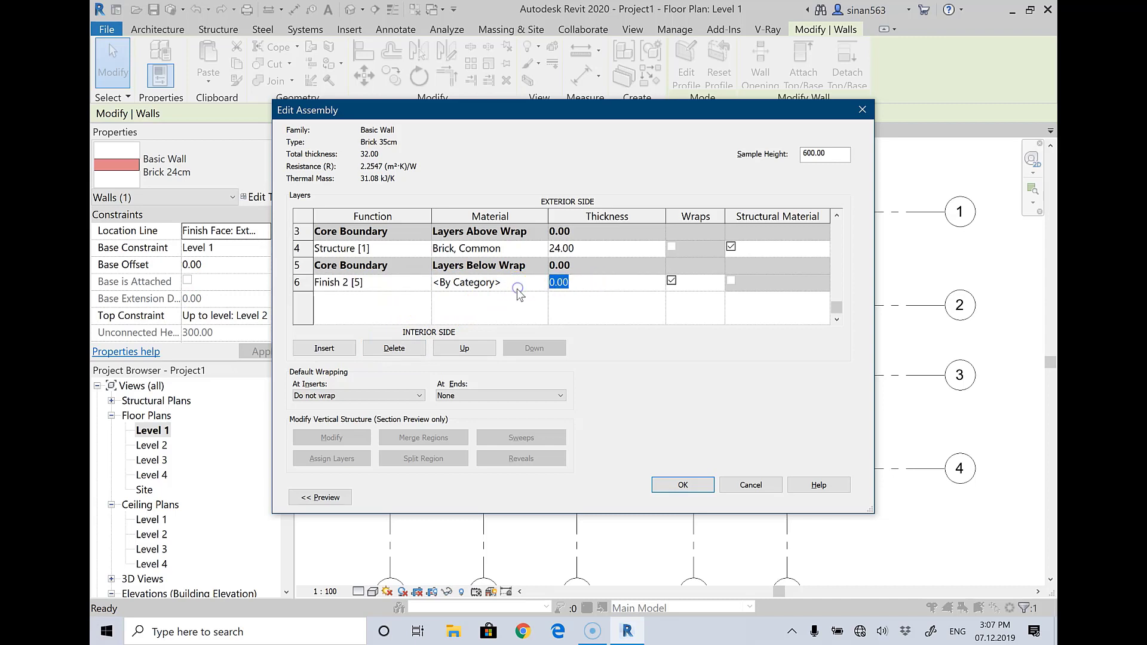
type("3")
left_click(517, 287)
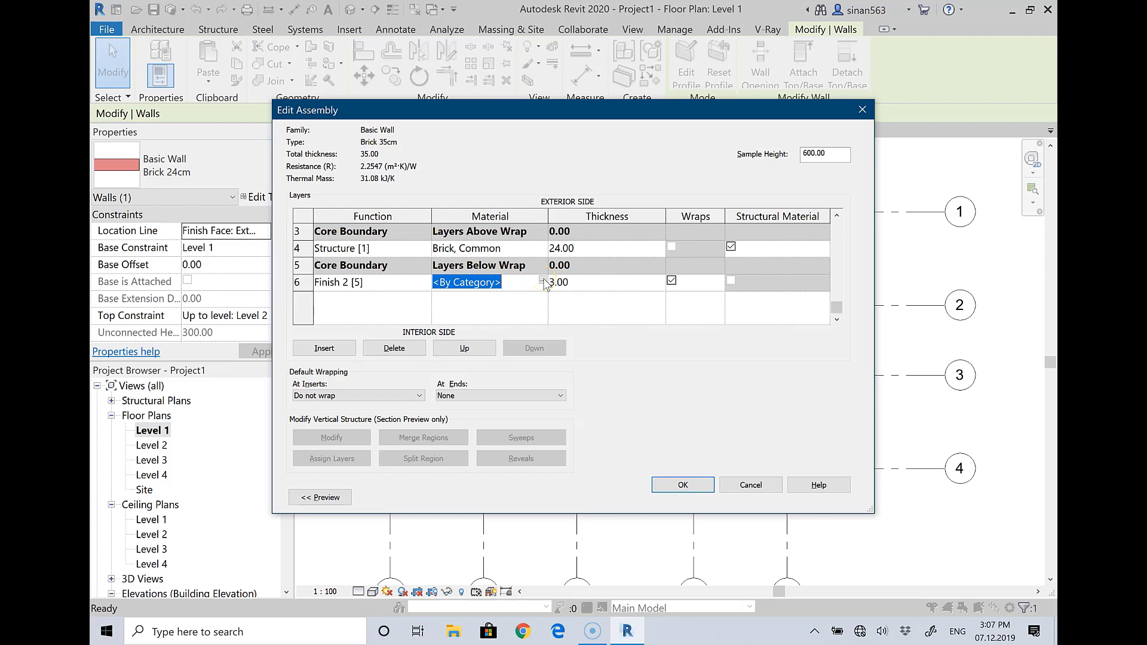
left_click(544, 282)
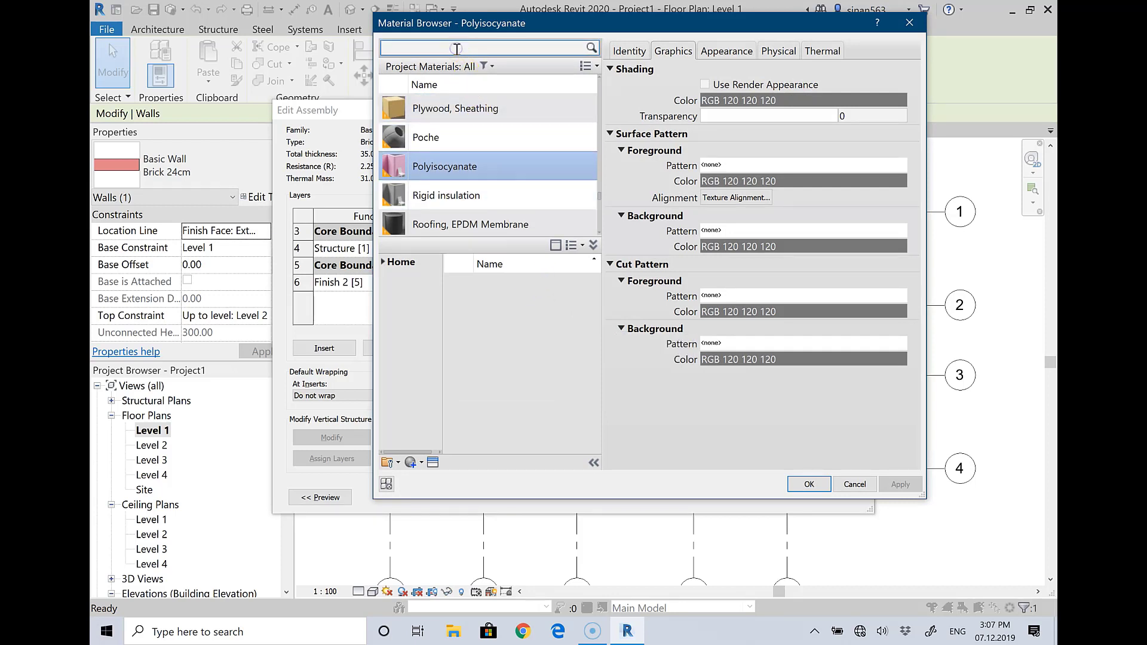
Search 'gypsum' and assign Gypsum Wall Board to the interior Finish 2 layer.
type("gyps")
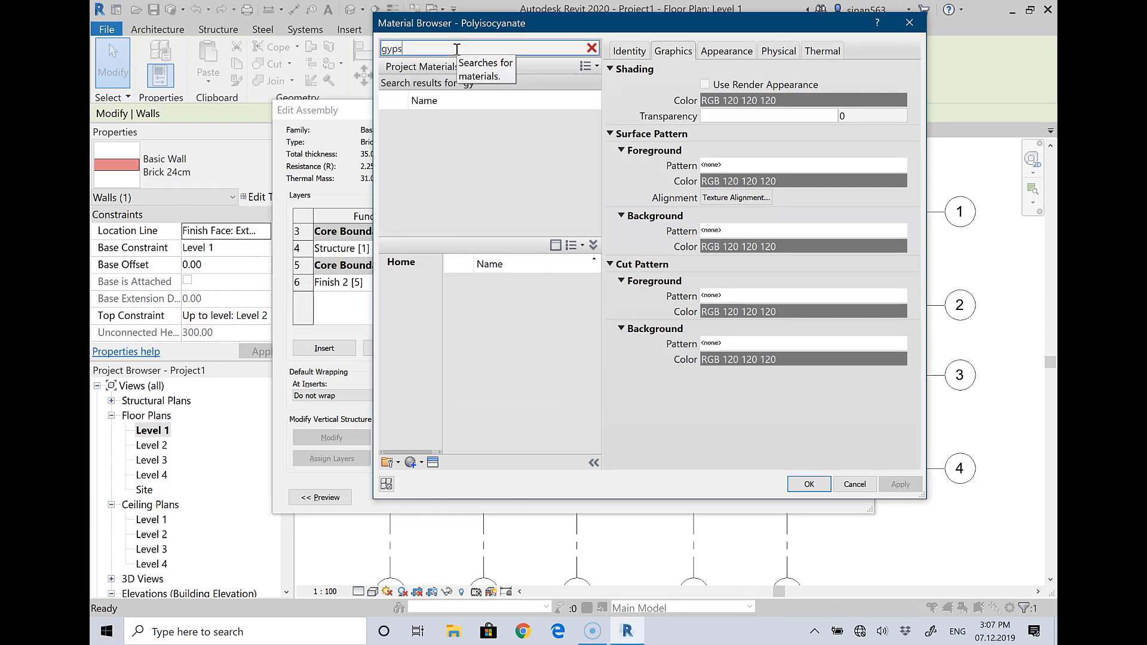
type("um")
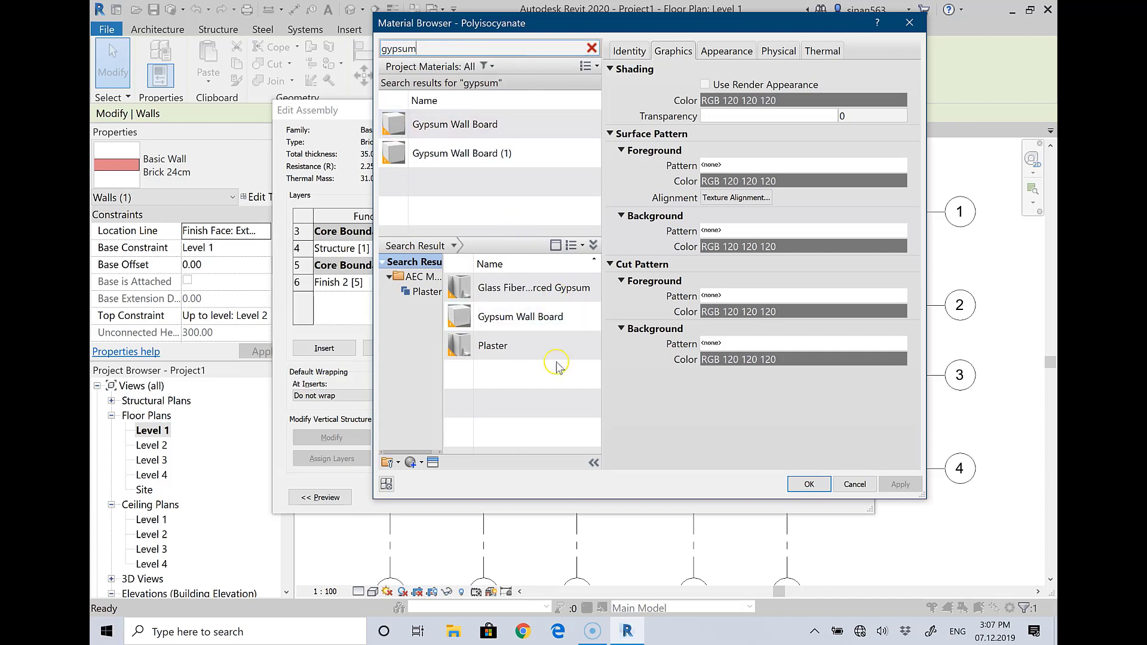
left_click(528, 351)
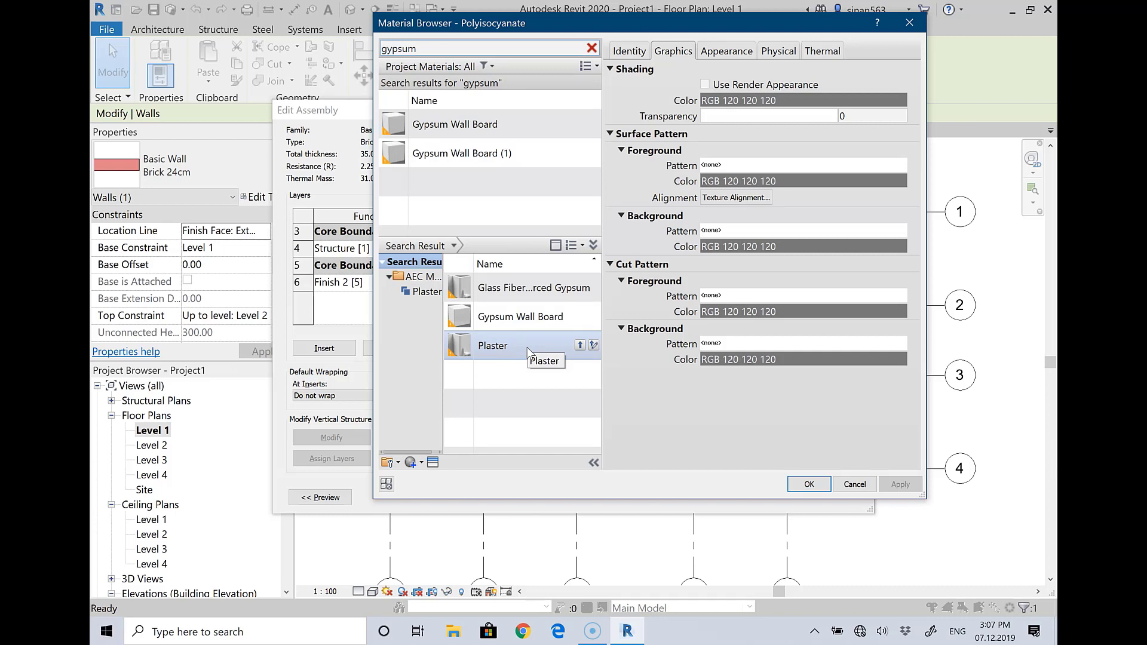
left_click(507, 317)
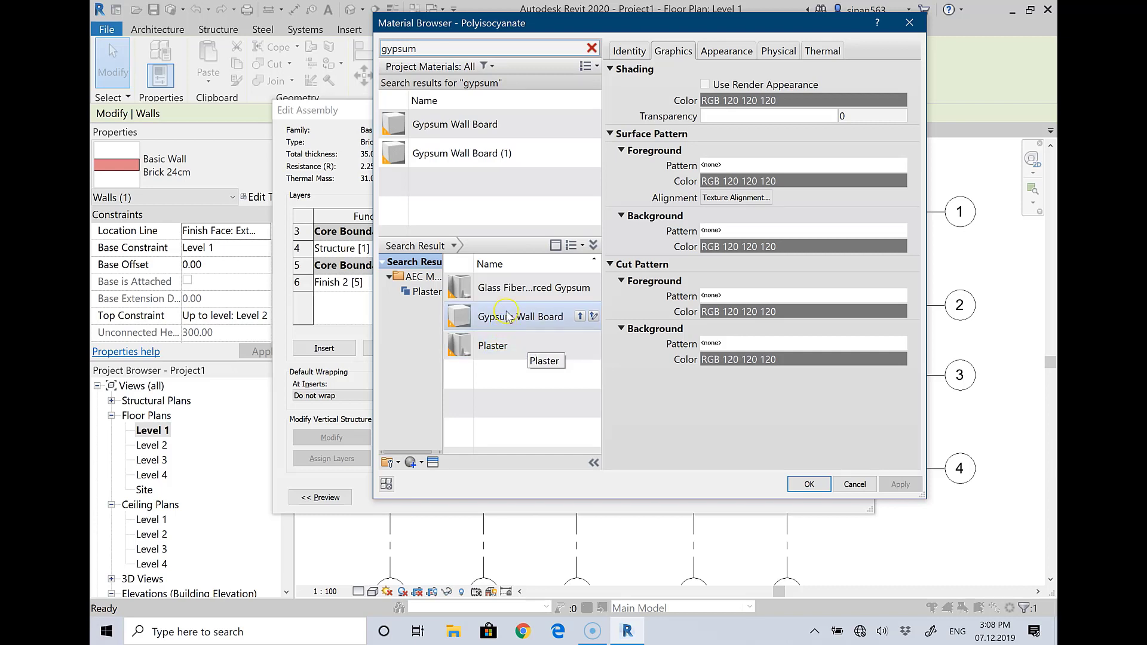
left_click(455, 124)
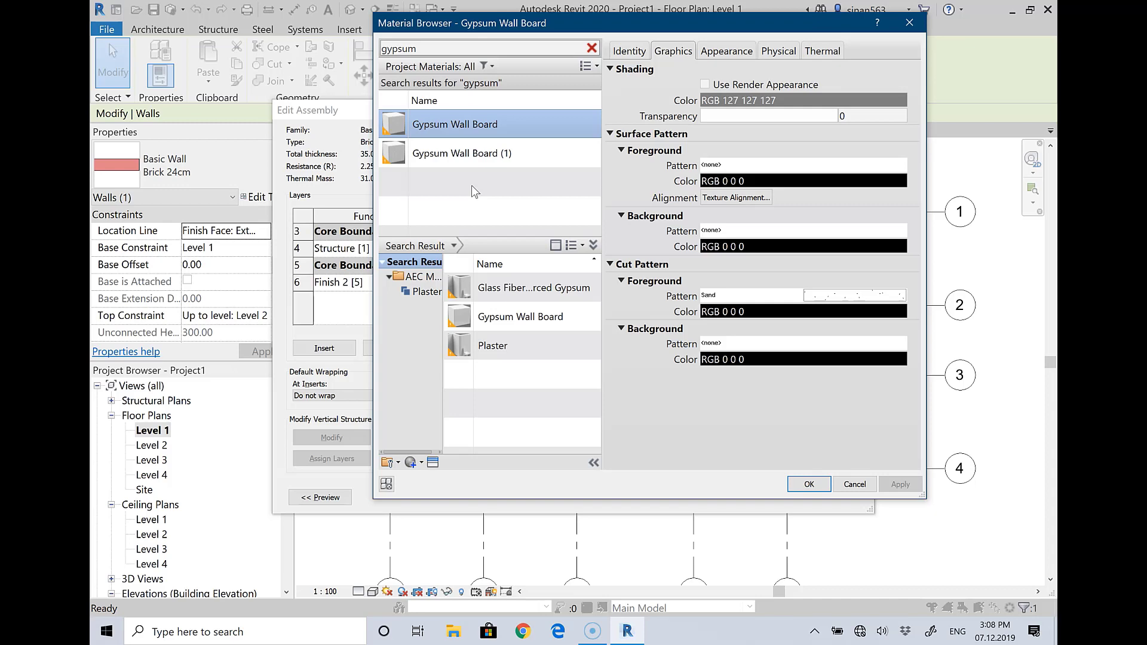
left_click(471, 125)
left_click(809, 484)
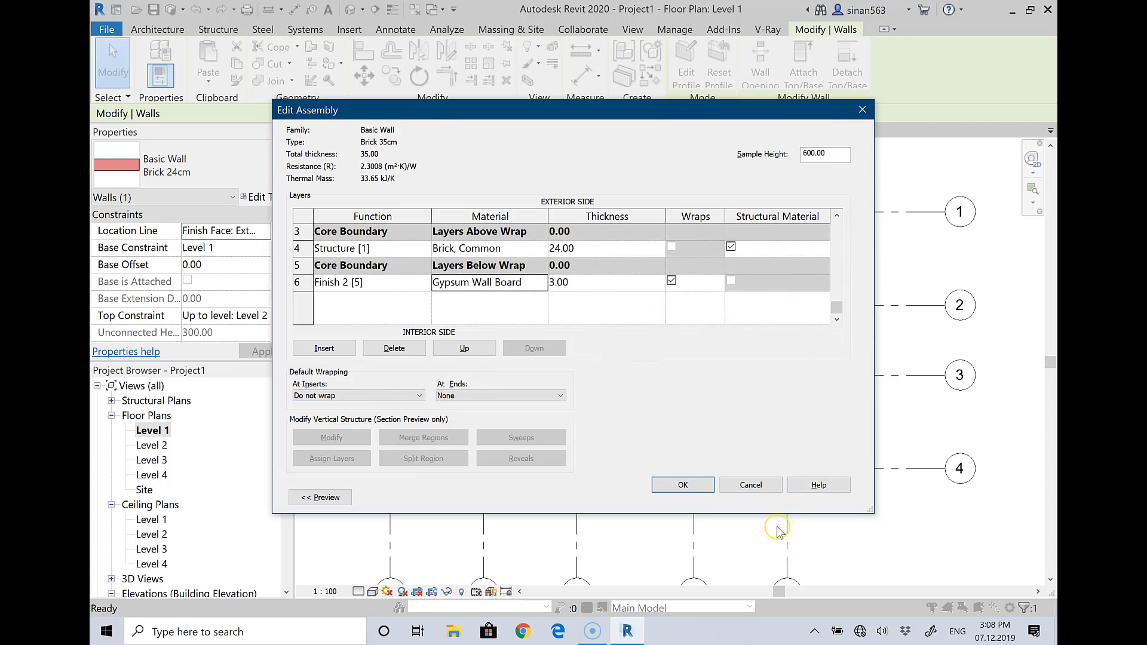
Enlarge the layer table to review all layers, then accept the 35.00 assembly.
left_click_drag(766, 514, 767, 550)
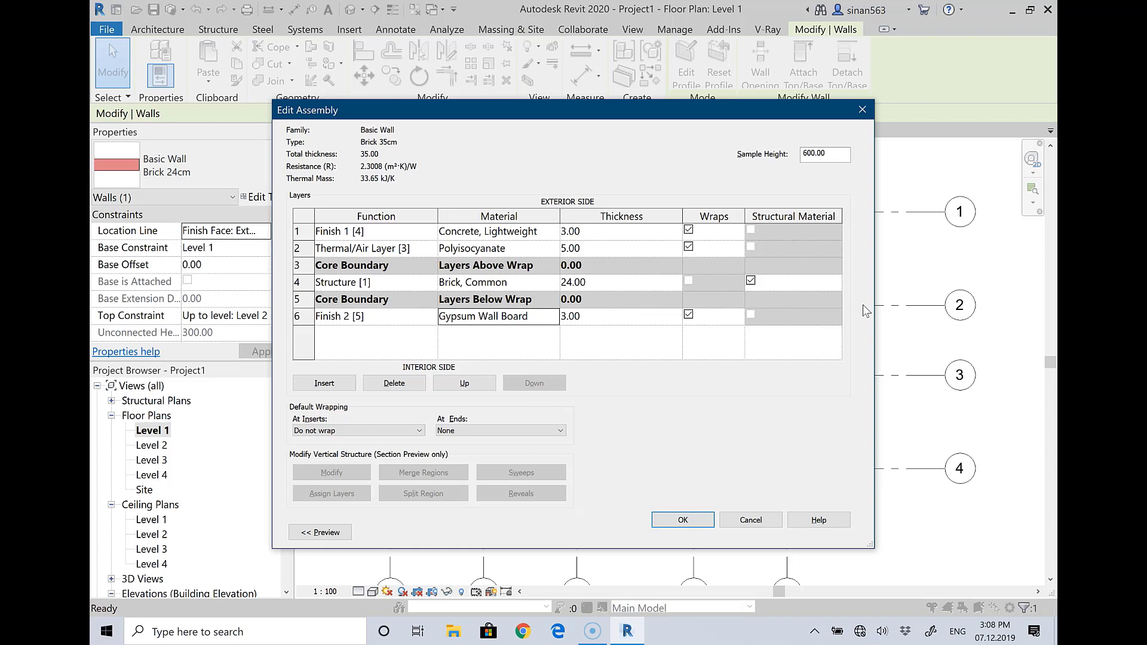
left_click(684, 520)
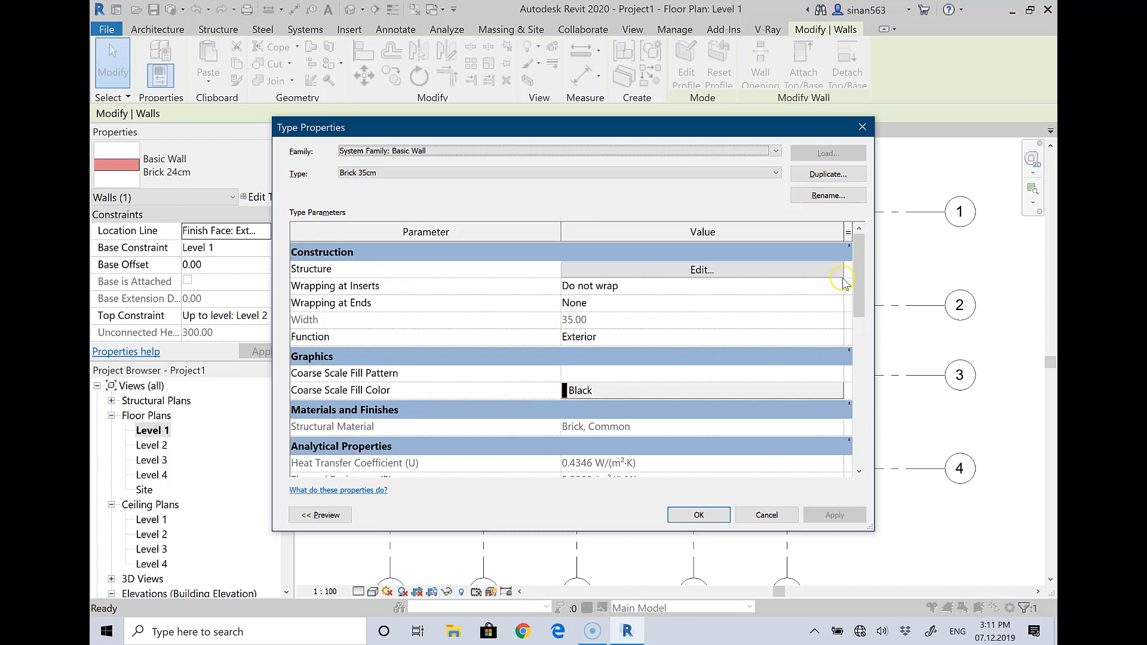
Change the Brick 35cm type's Cost from 200.00 to 300.00 and apply it.
mouse_move(861, 271)
left_mouse_down()
mouse_move(863, 284)
mouse_move(863, 270)
left_mouse_up()
left_click_drag(862, 261, 861, 335)
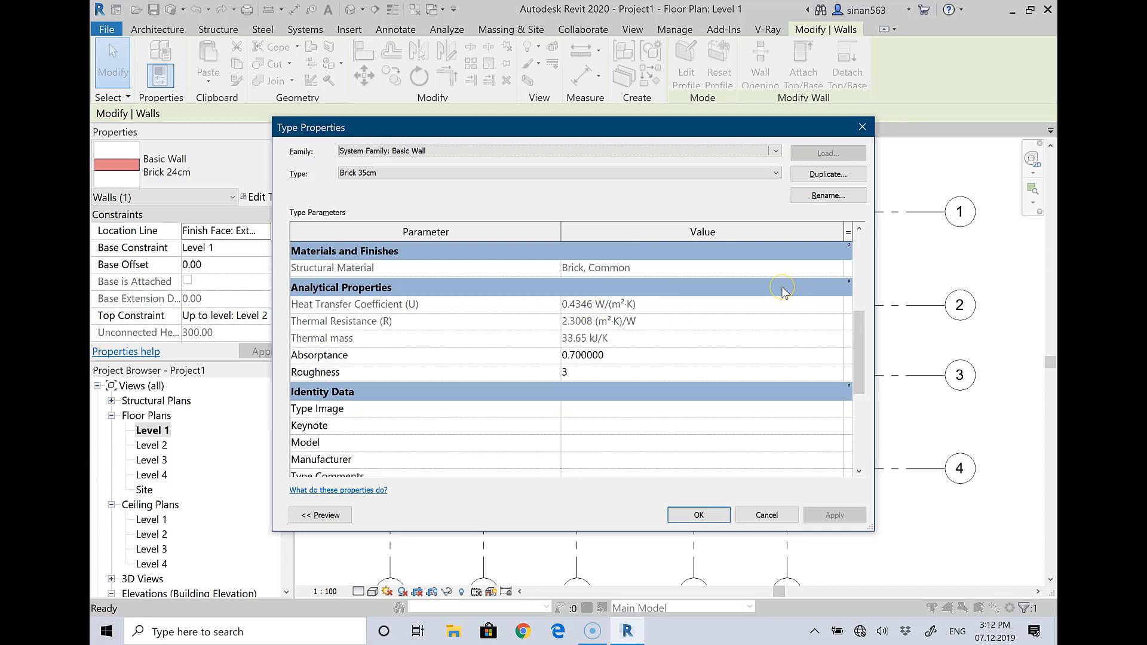
scroll(712, 281, "down", 3)
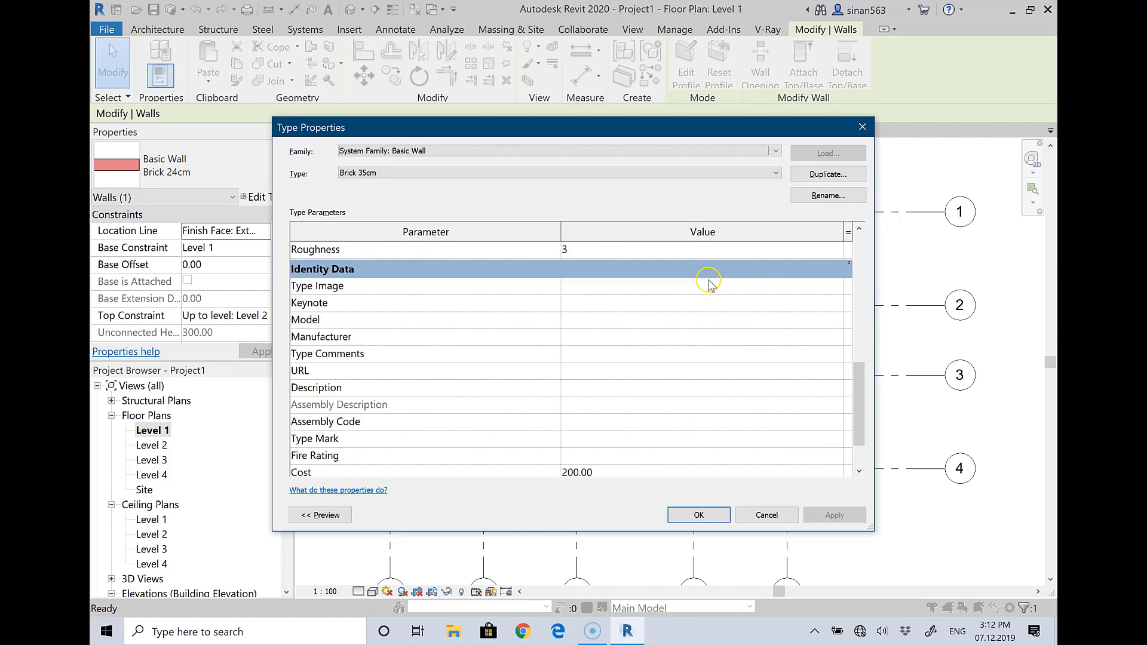
scroll(708, 284, "down", 1)
left_click(575, 436)
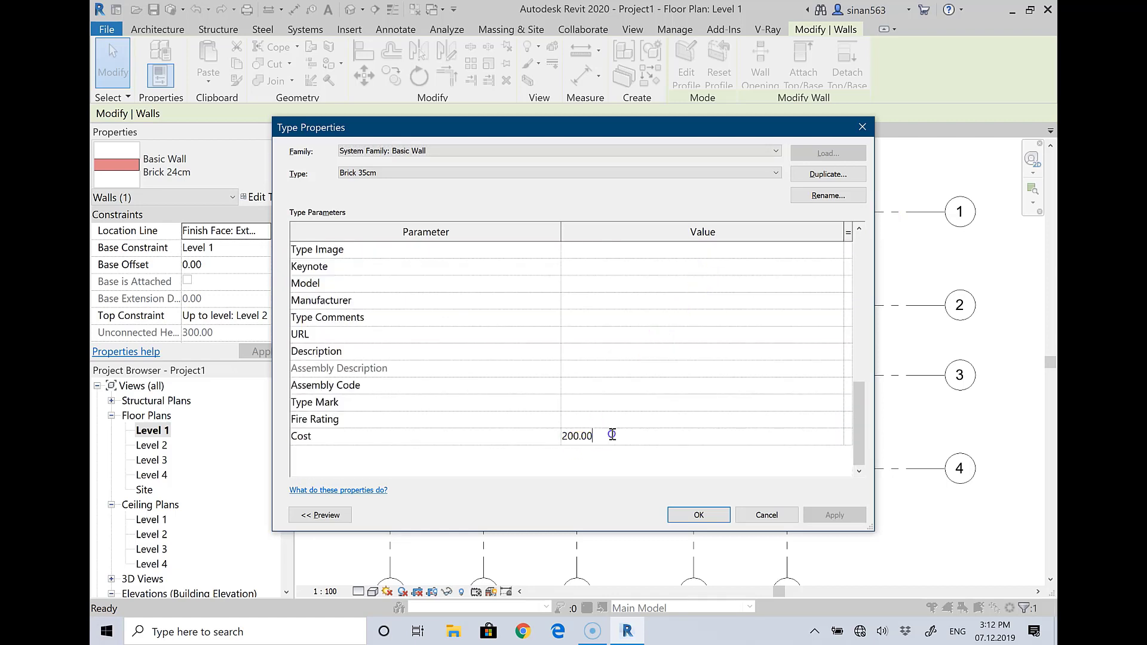
left_click_drag(612, 435, 549, 439)
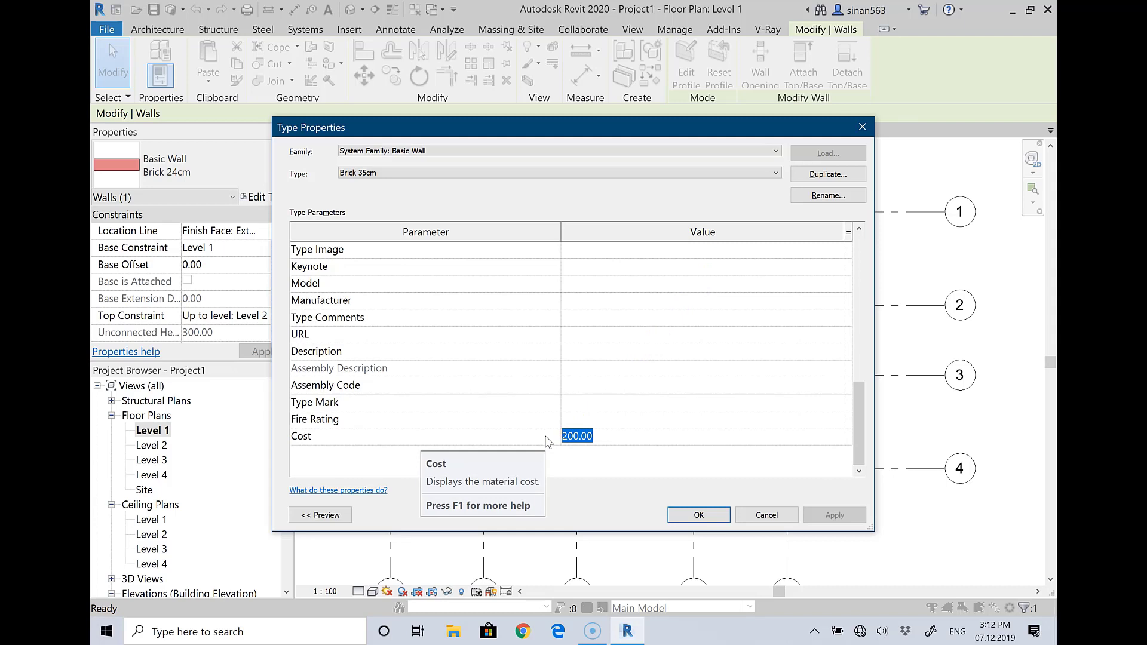
type("300.00")
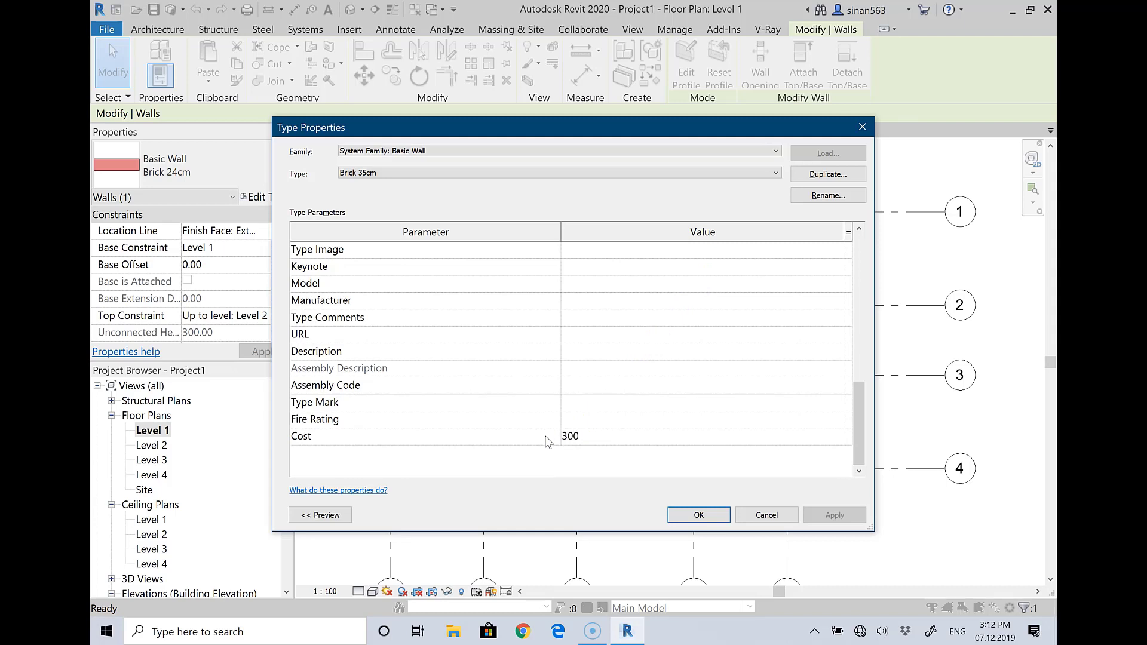
left_click(520, 461)
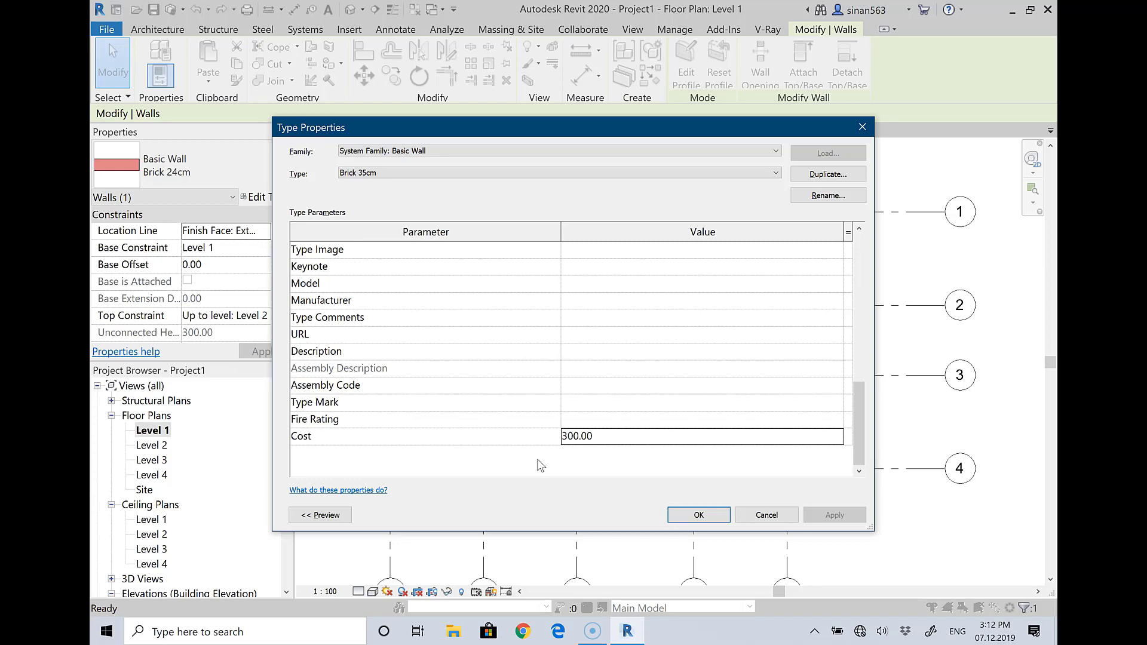
left_click(693, 515)
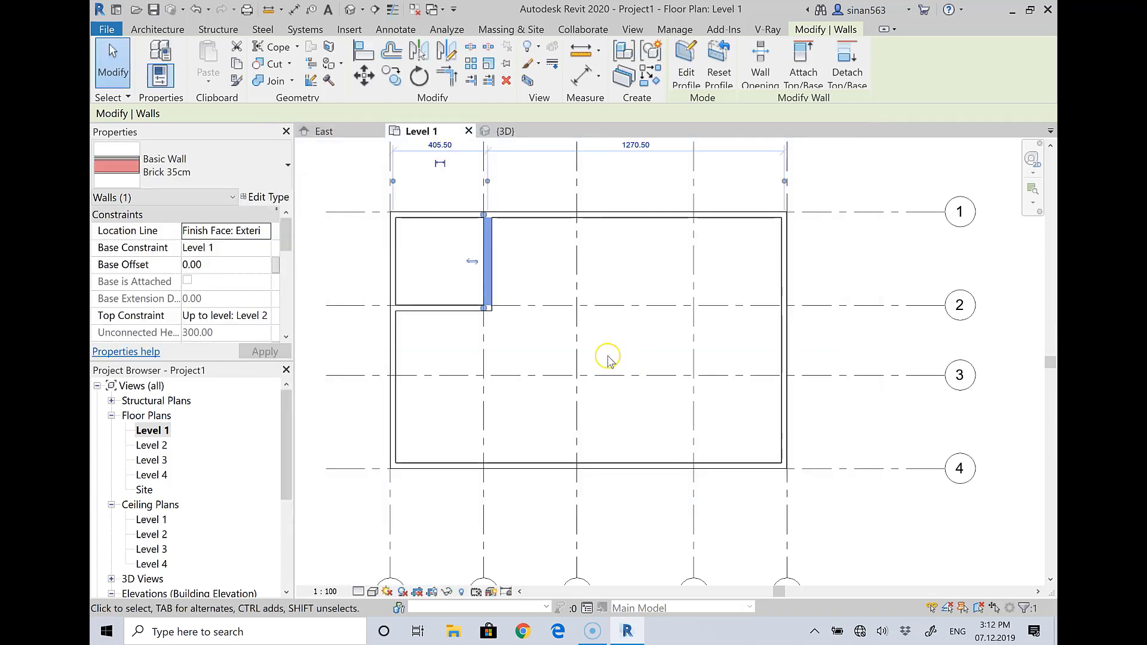
Select the interior grid B wall and switch to the {3D} view.
left_click(432, 260)
scroll(474, 217, "up", 2)
scroll(496, 263, "up", 2)
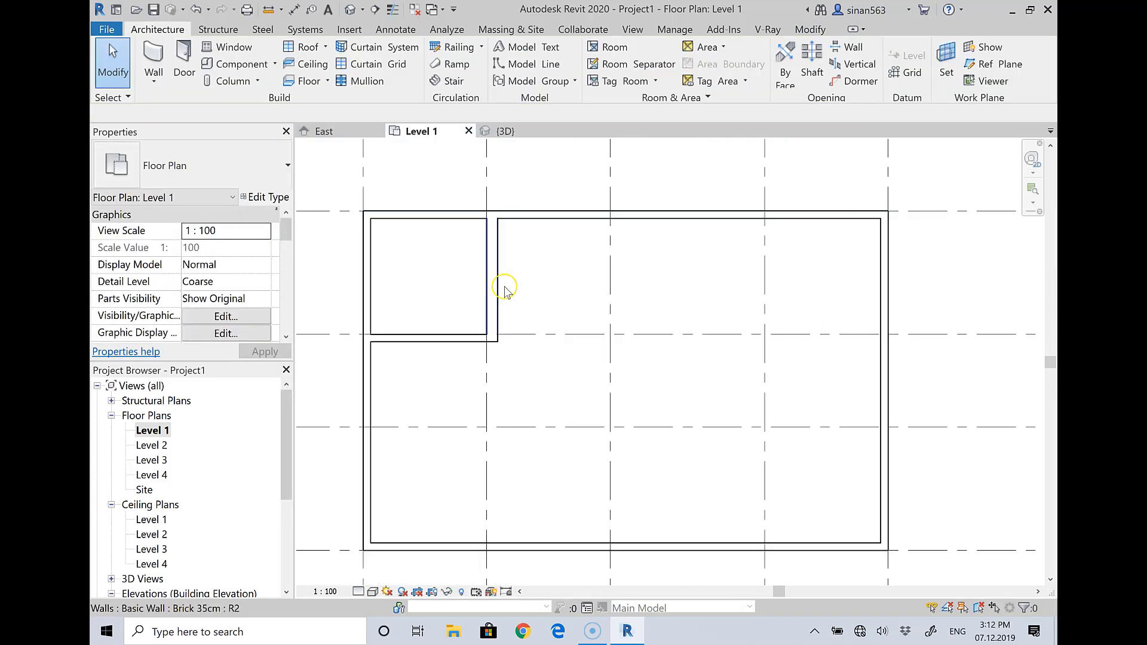
left_click(494, 282)
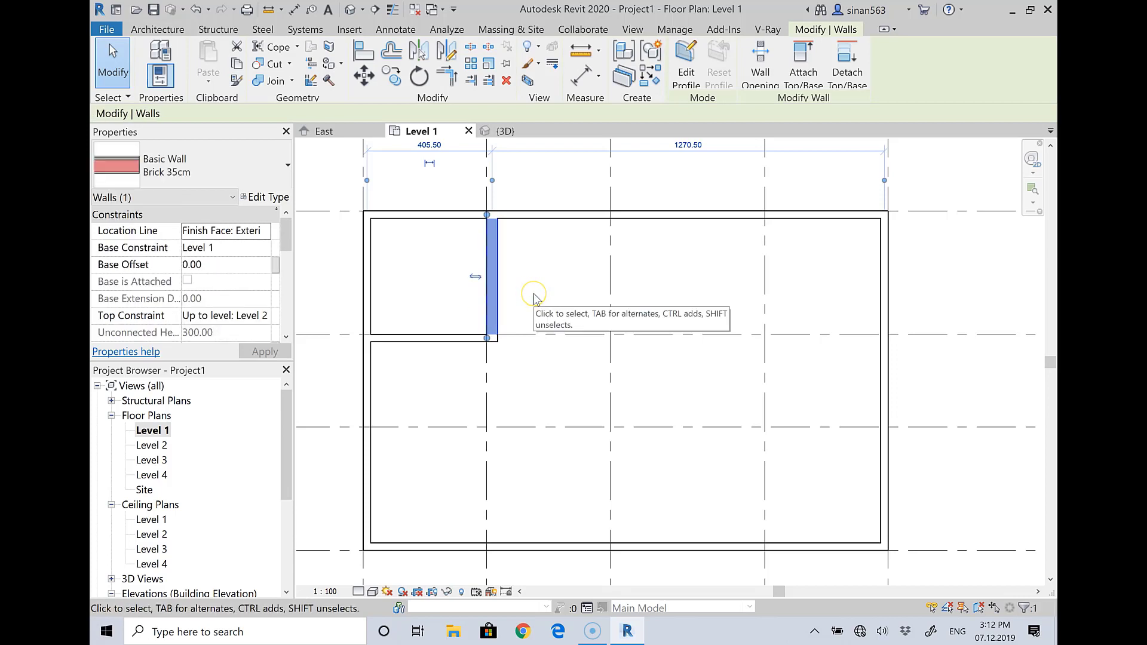
left_click(528, 135)
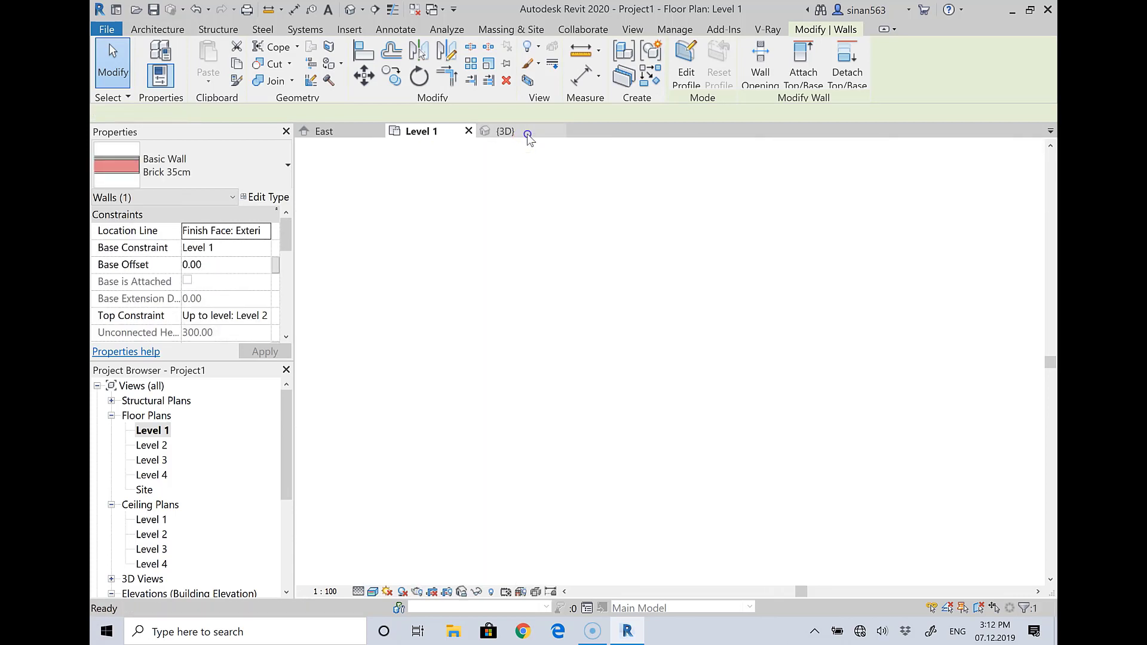
Orbit and zoom the 3D model into an oblique view along the brick walls.
key("Escape")
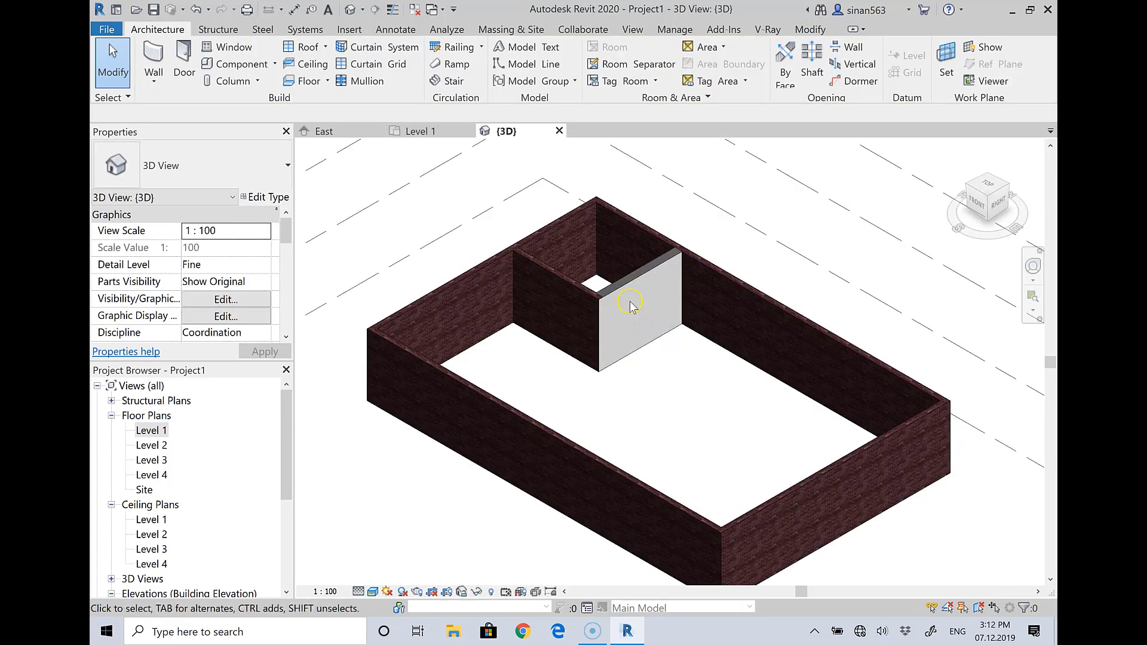
scroll(621, 258, "up", 3)
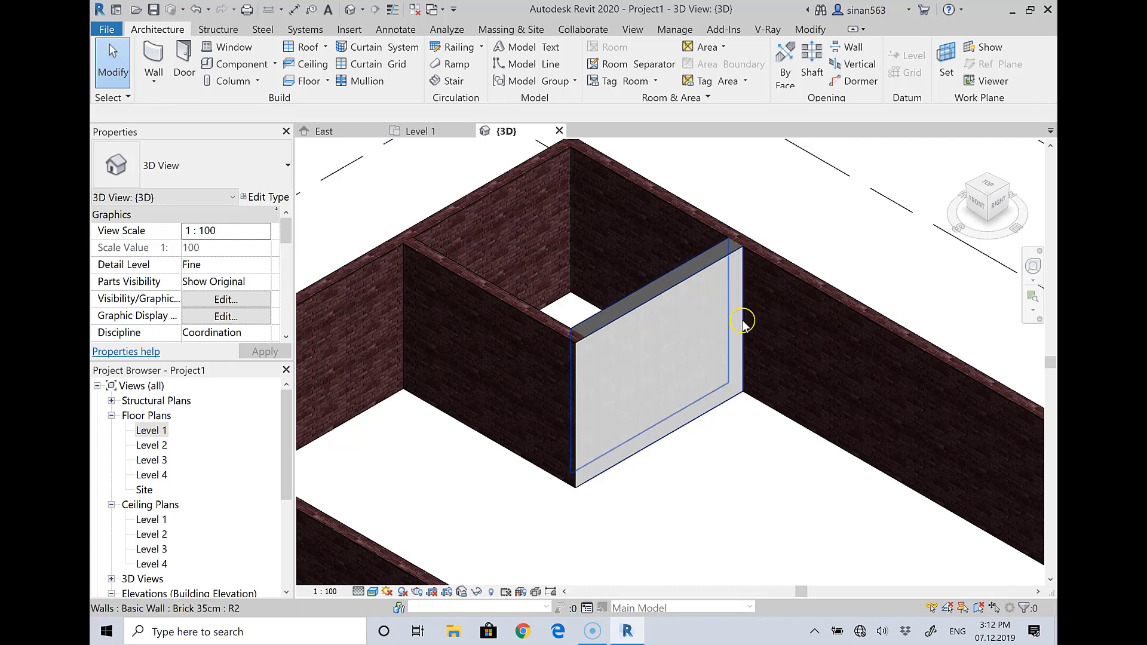
left_click_drag(983, 206, 571, 246)
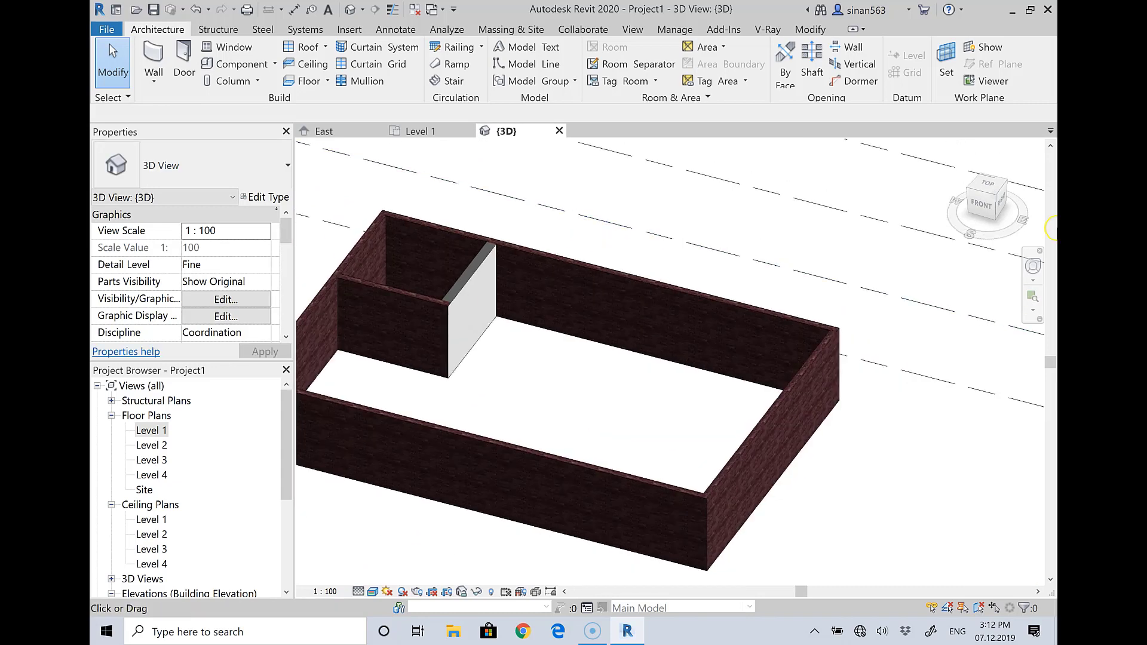
left_click(957, 204)
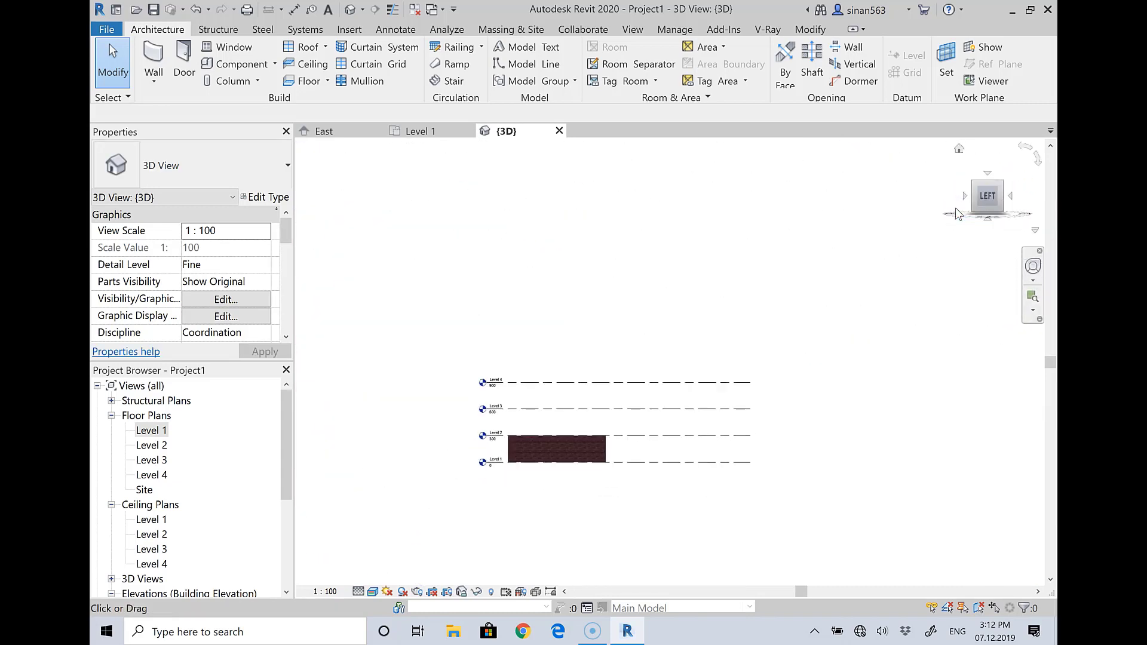
left_click_drag(994, 205, 741, 359)
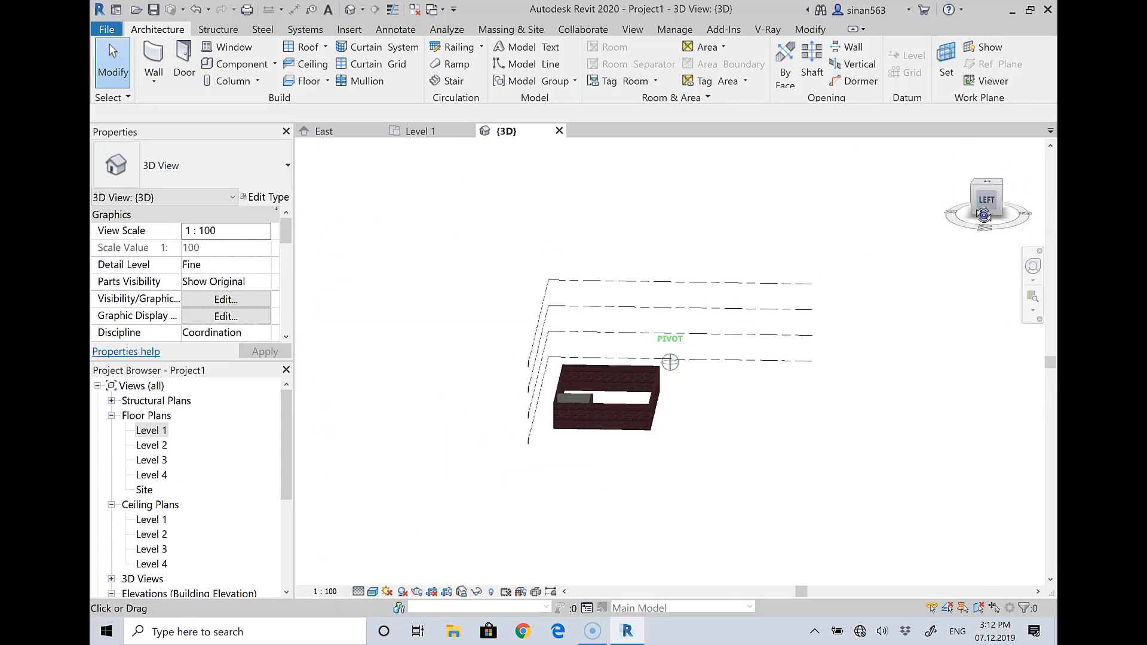
scroll(576, 403, "up", 2)
scroll(574, 401, "up", 5)
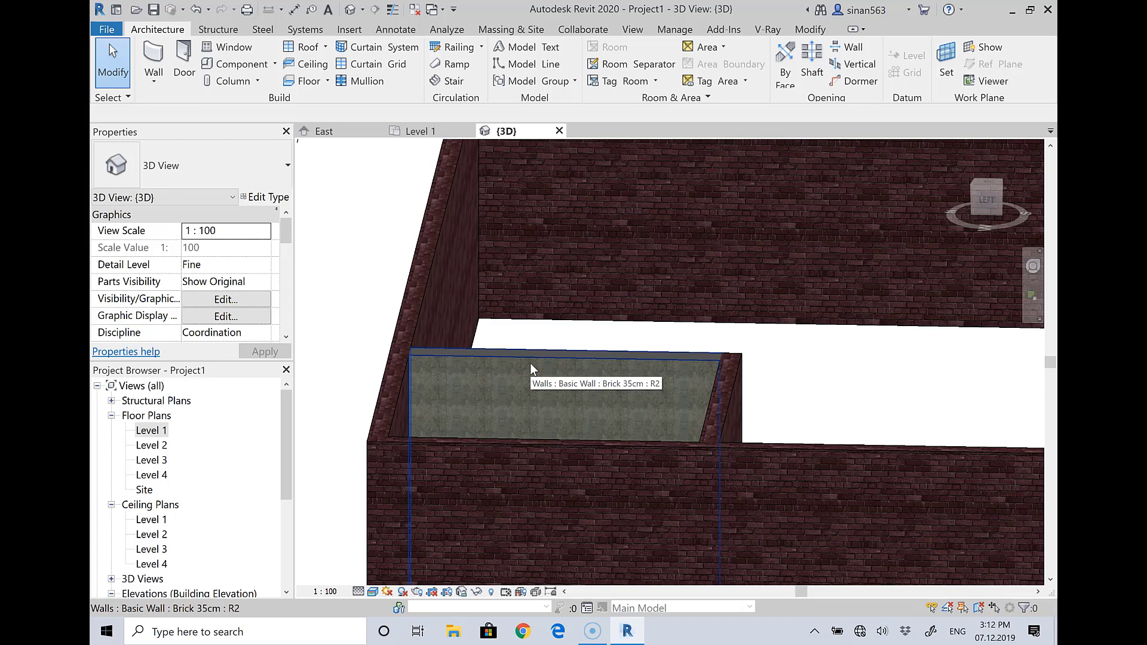
Select the grey Brick 35cm interior wall and orbit to a higher viewing angle.
left_click(525, 358)
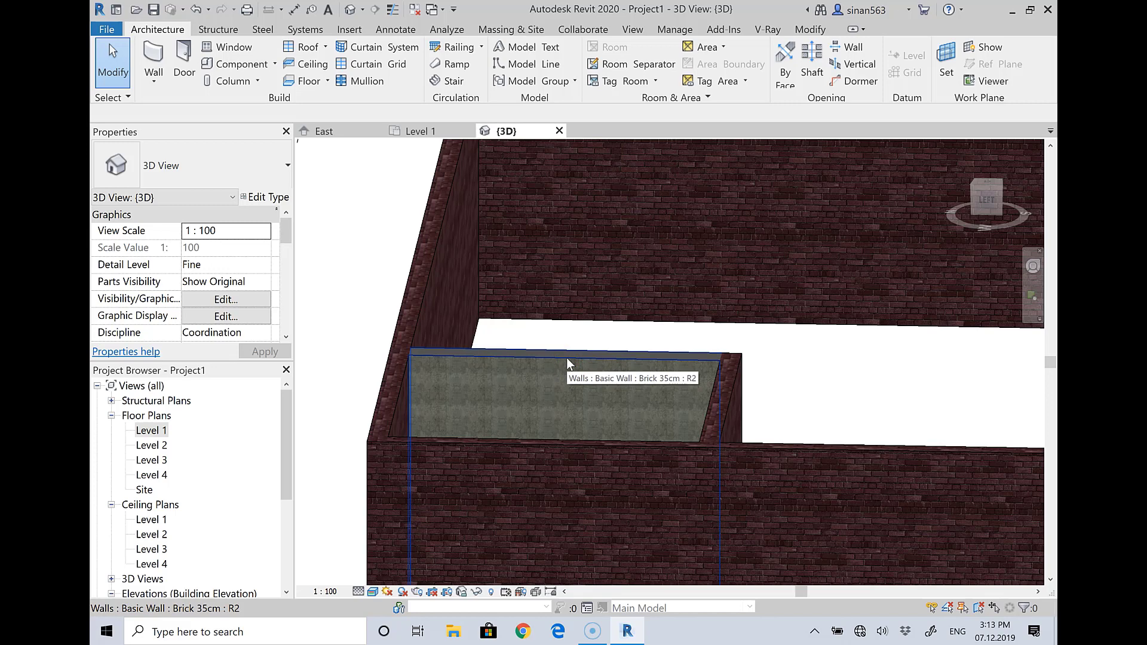
scroll(573, 354, "down", 2)
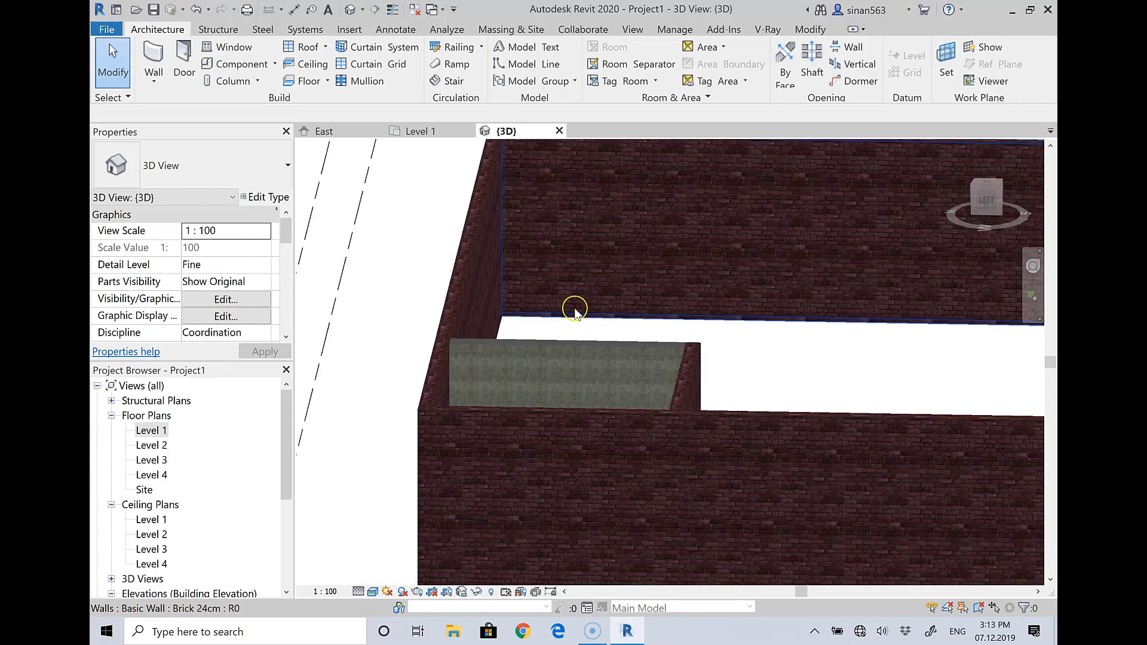
left_click(575, 354)
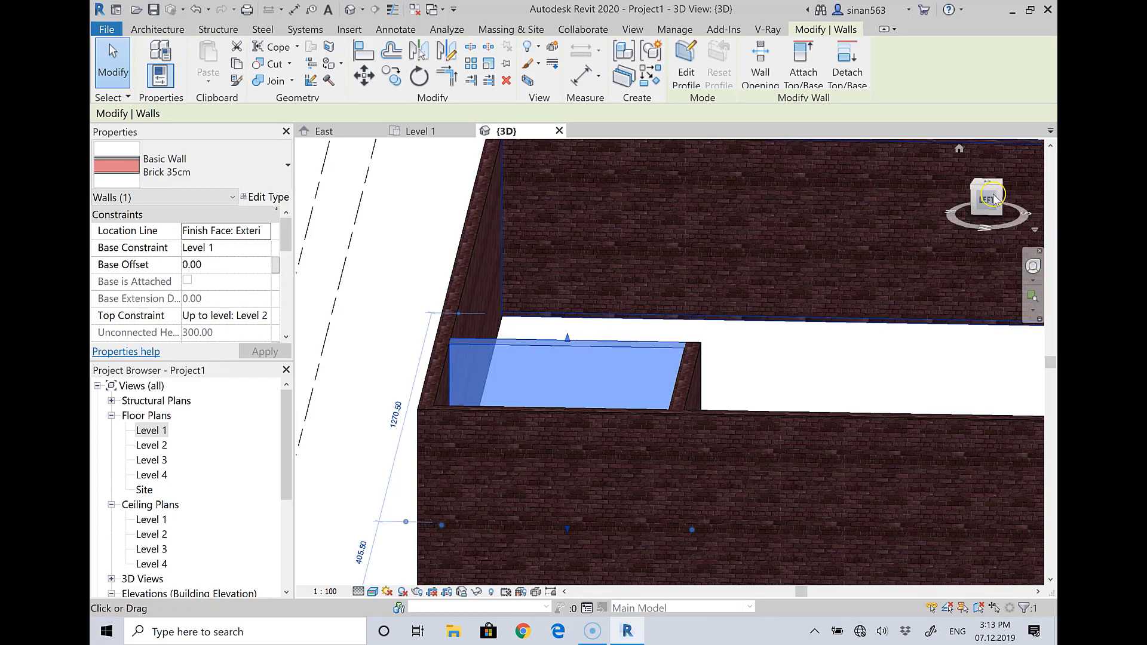
left_click_drag(989, 200, 310, 174)
On Level 1, retype the four outer walls to Brick 35cm.
left_click(418, 132)
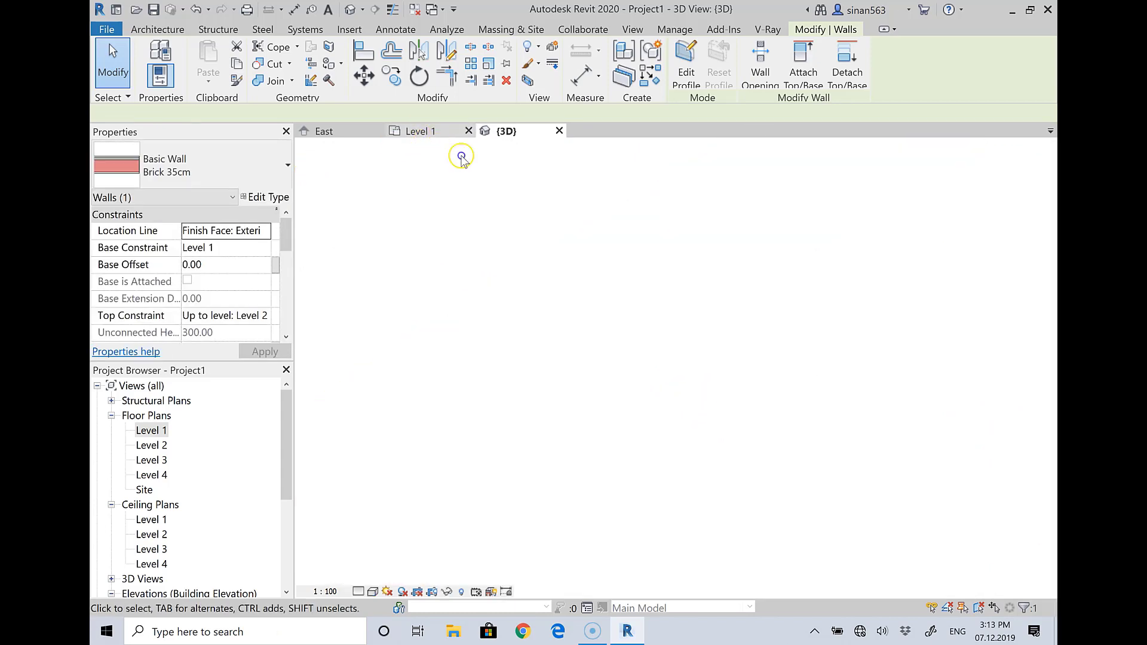
left_click(540, 211)
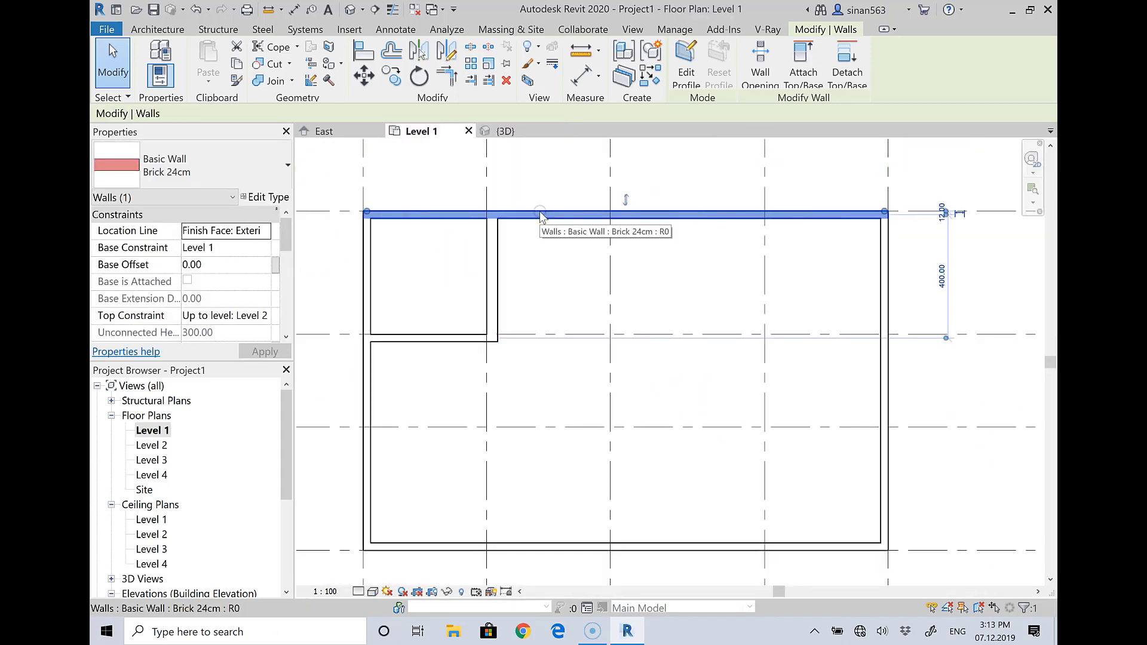
left_click(558, 235)
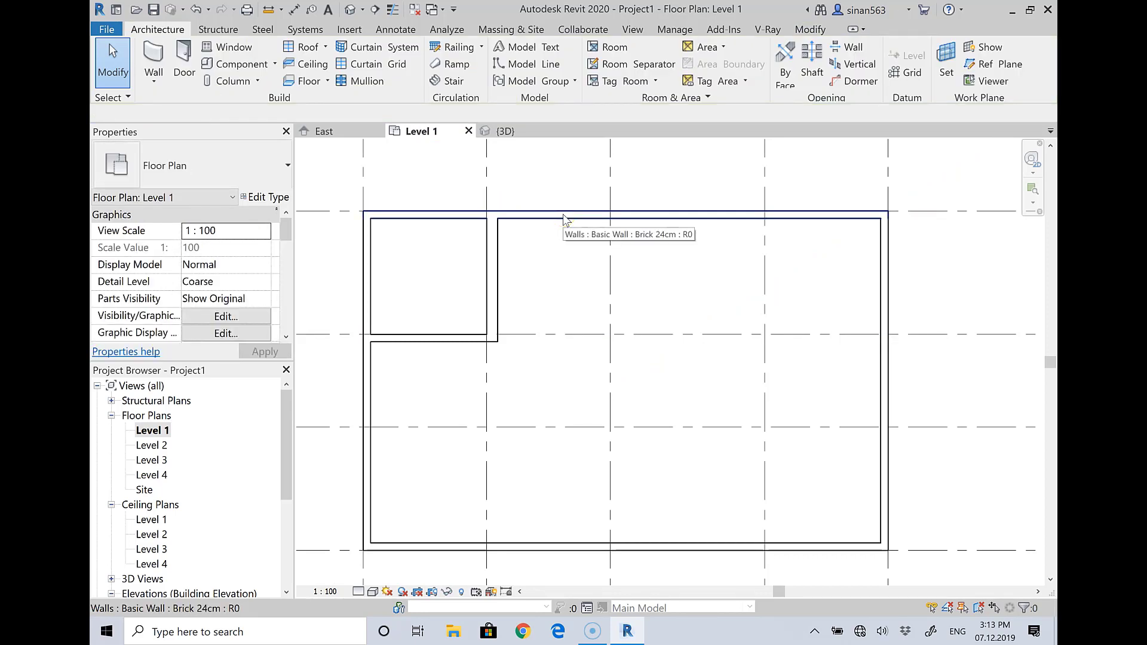
key("Tab")
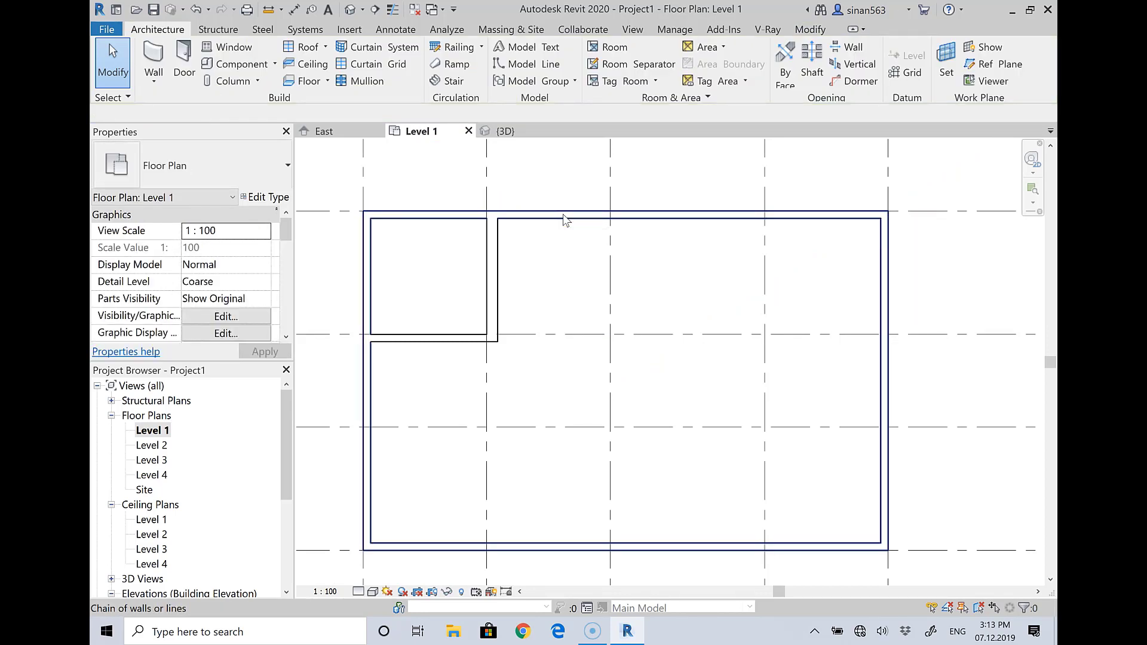
left_click(562, 214)
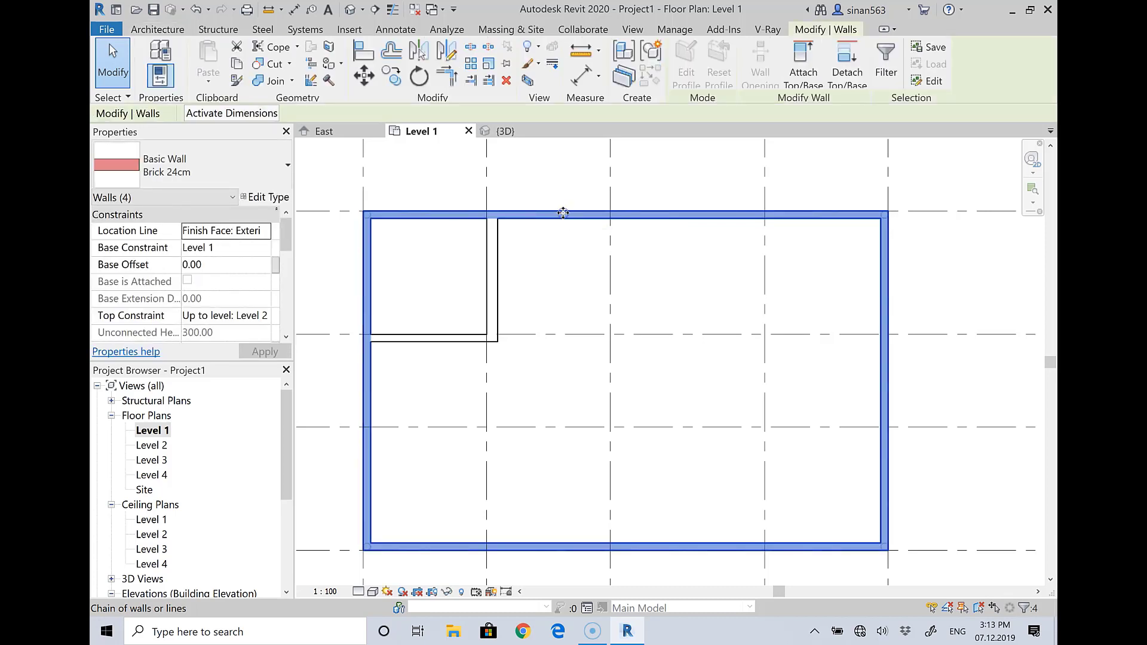
left_click(169, 161)
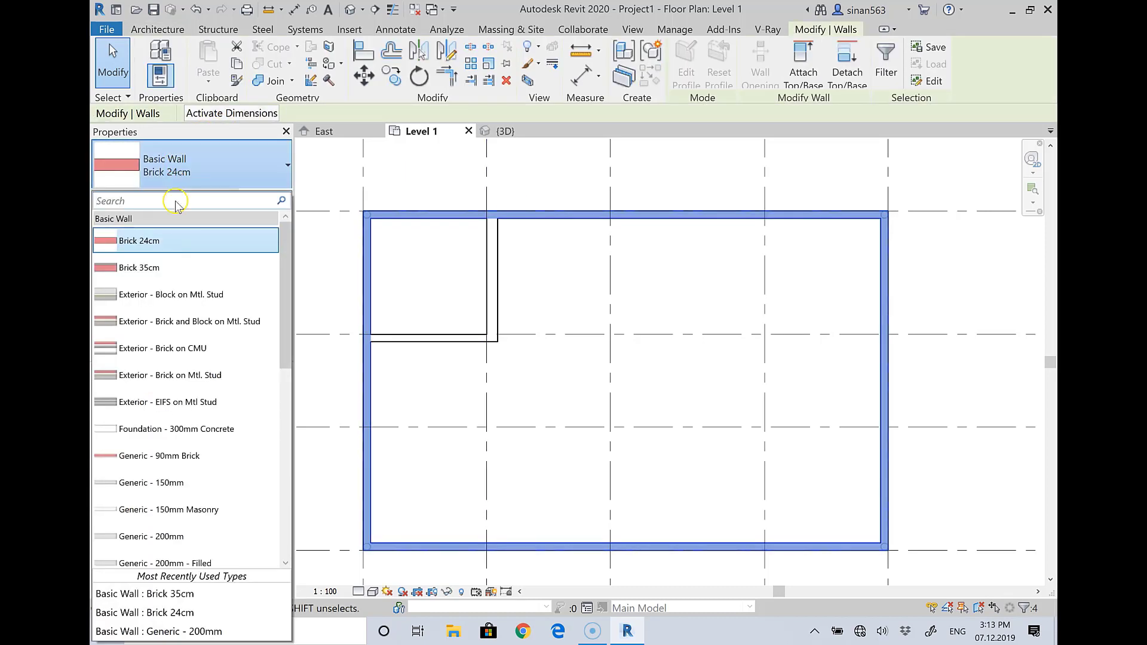
left_click(174, 270)
left_click(427, 175)
Check the walls in 3D, undo back to Brick 24cm, and return to Level 1.
left_click(519, 132)
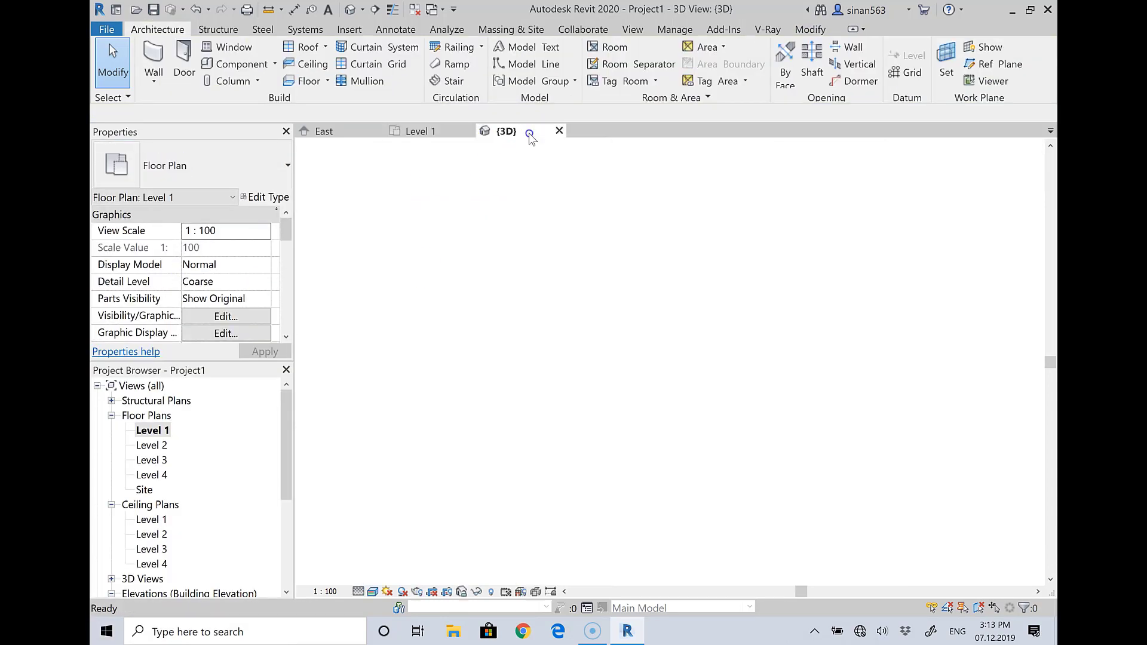
scroll(525, 166, "down", 3)
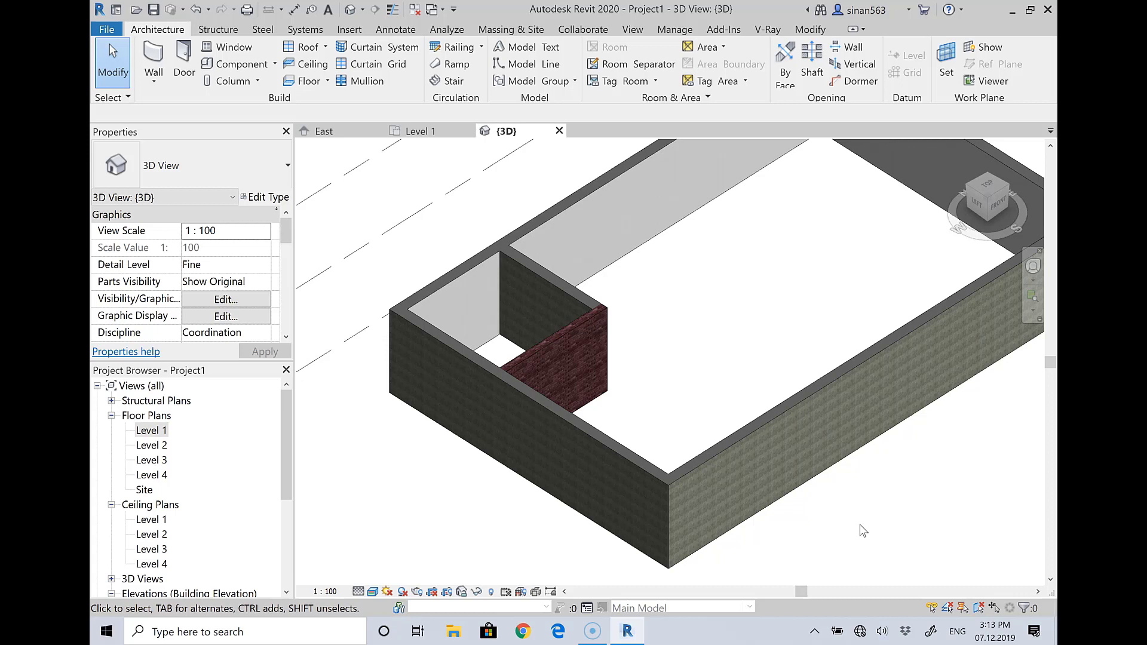
key("ctrl+z")
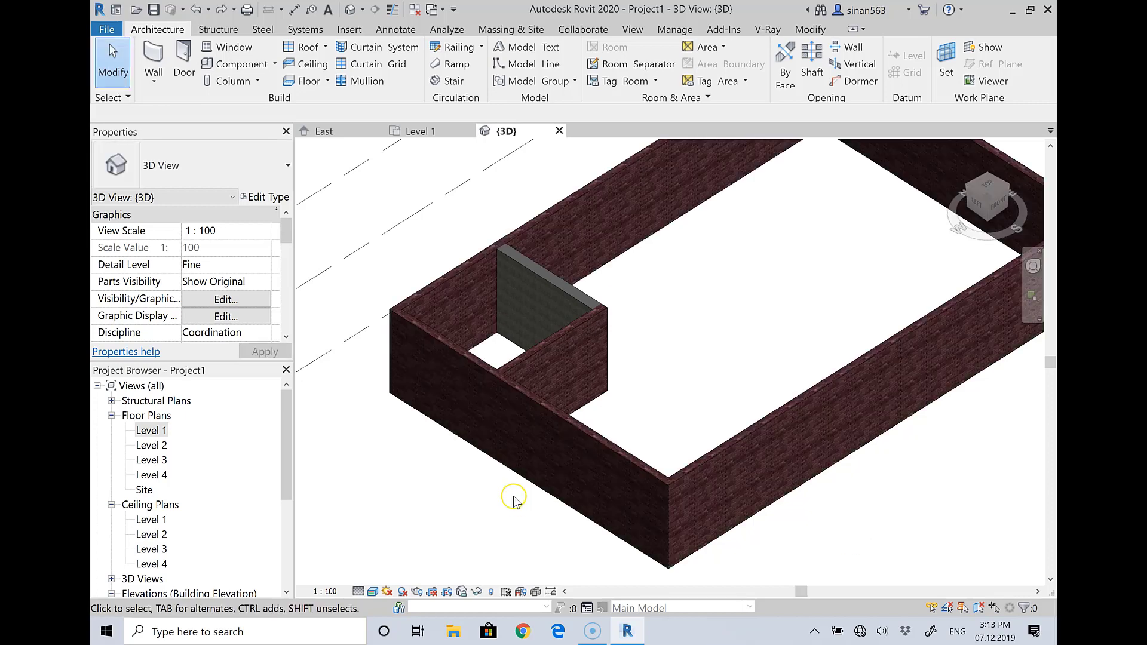
left_click(574, 297)
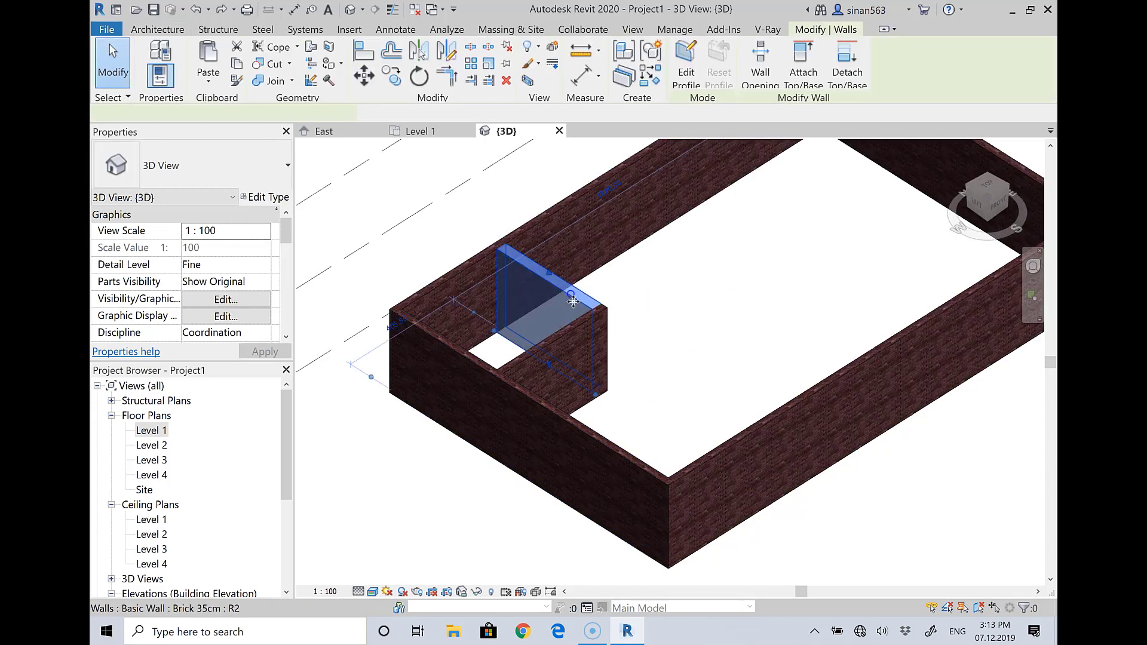
left_click(710, 316)
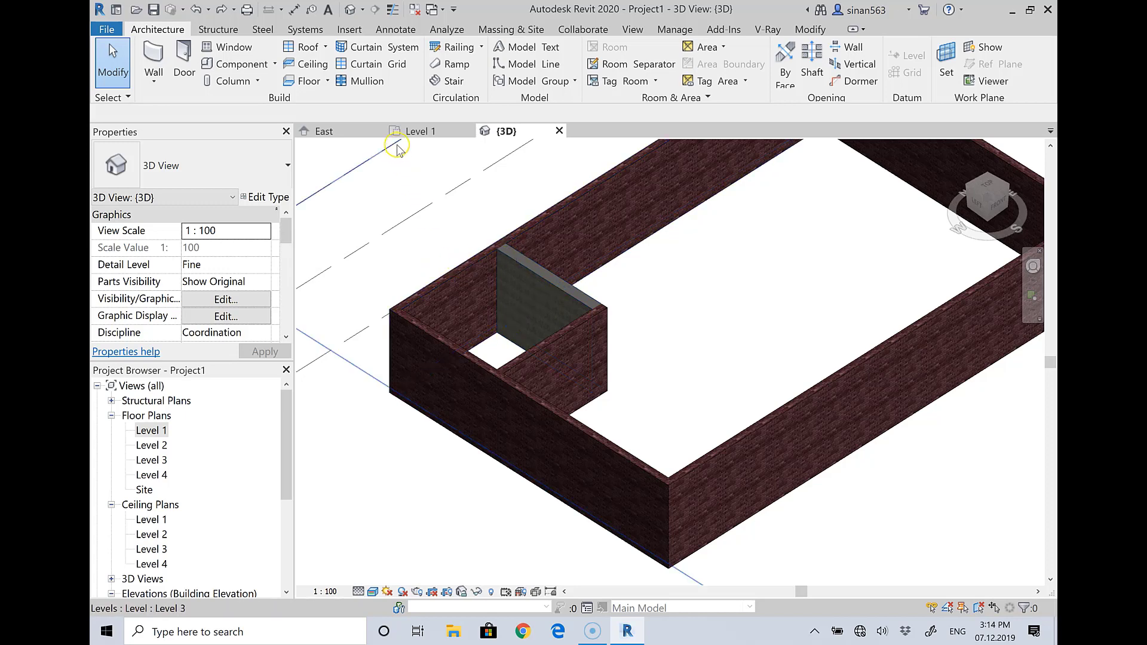
left_click(418, 131)
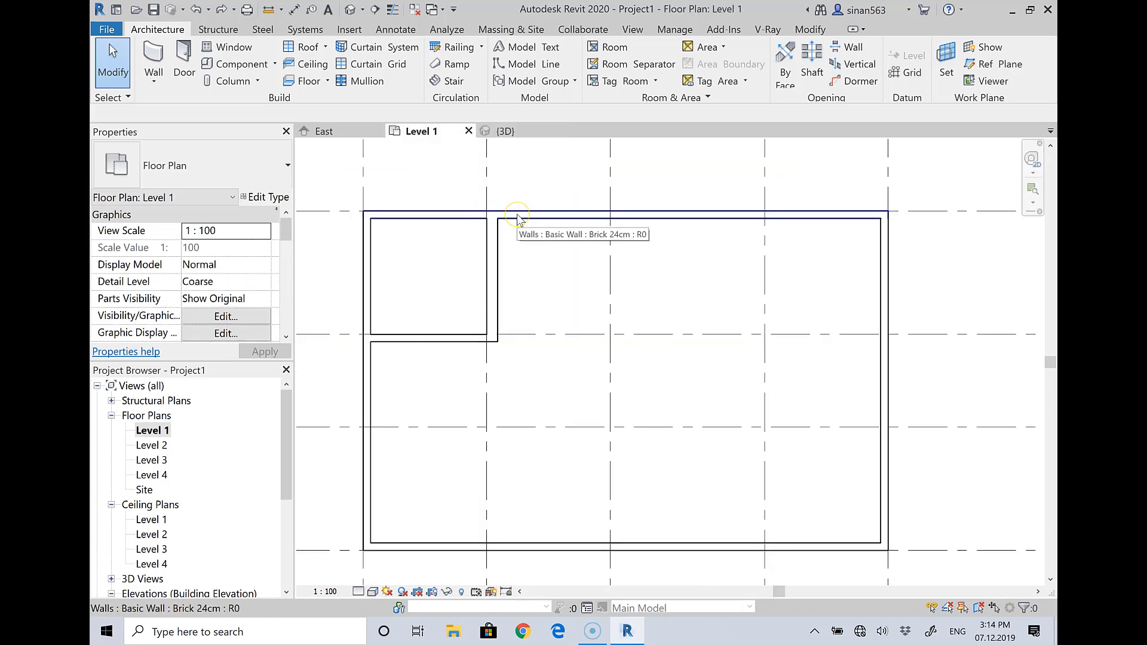
Retype the Level 1 outer wall chain to Brick 35cm, check the top wall, then view it in 3D.
key("Tab")
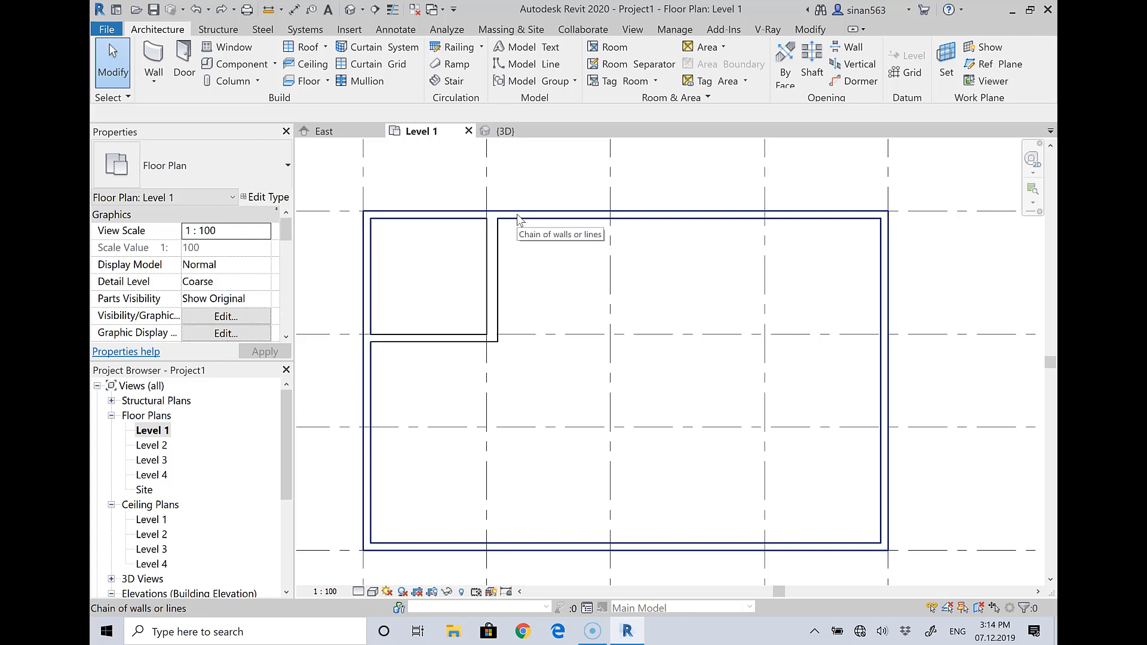
left_click(517, 214)
left_click(181, 173)
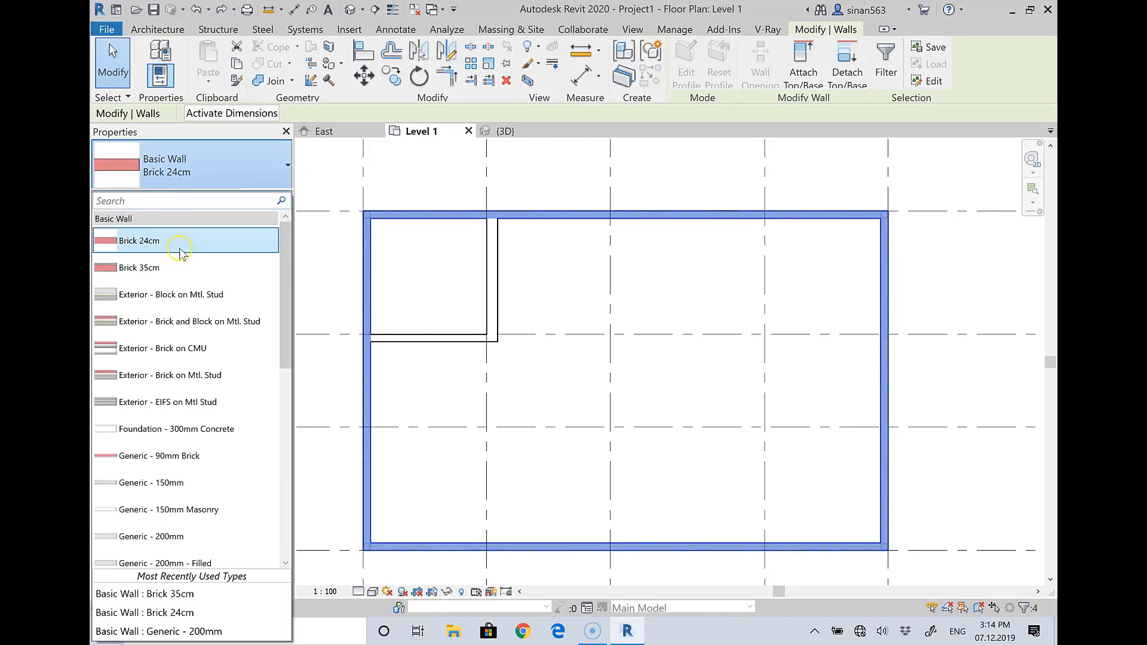
left_click(179, 266)
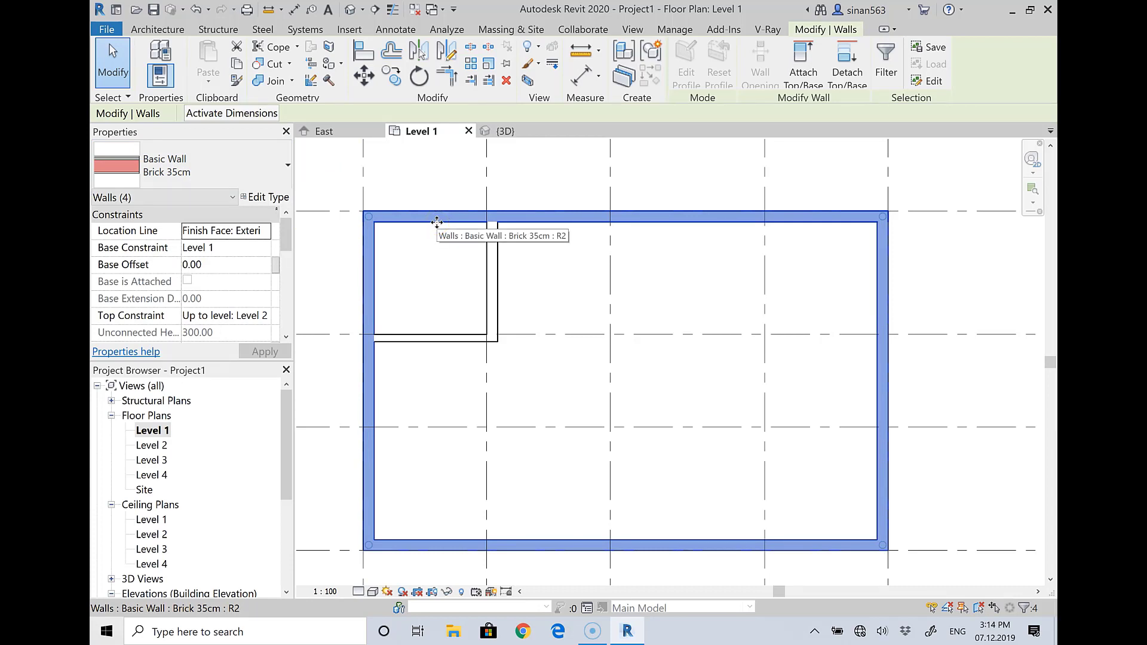
left_click(442, 181)
left_click(440, 217)
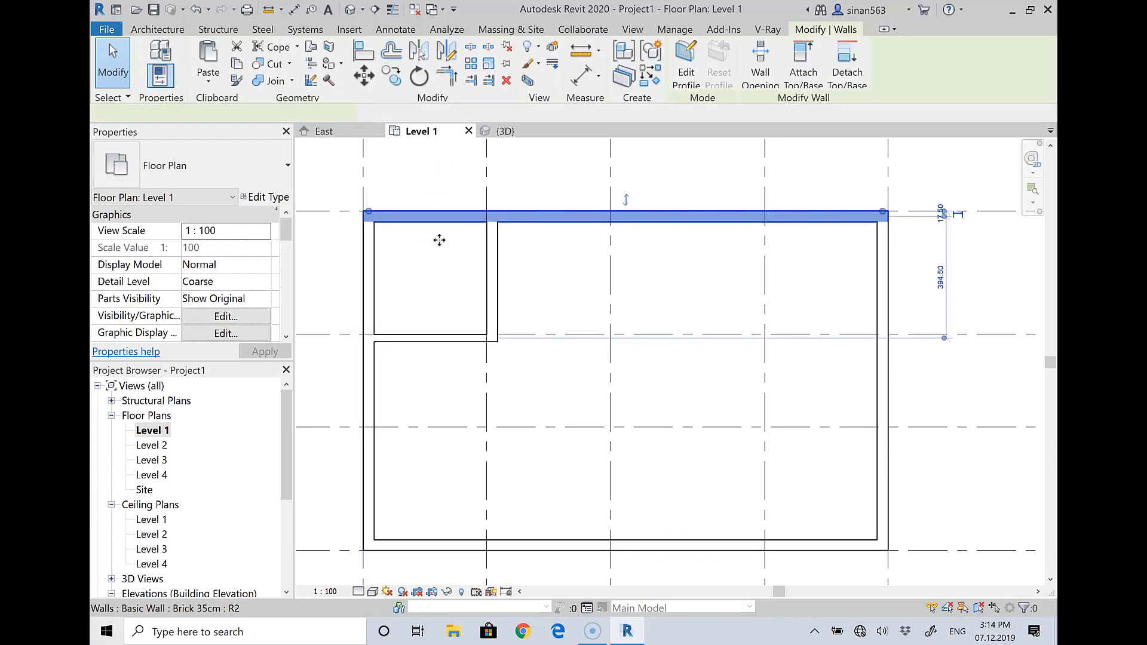
left_click(418, 177)
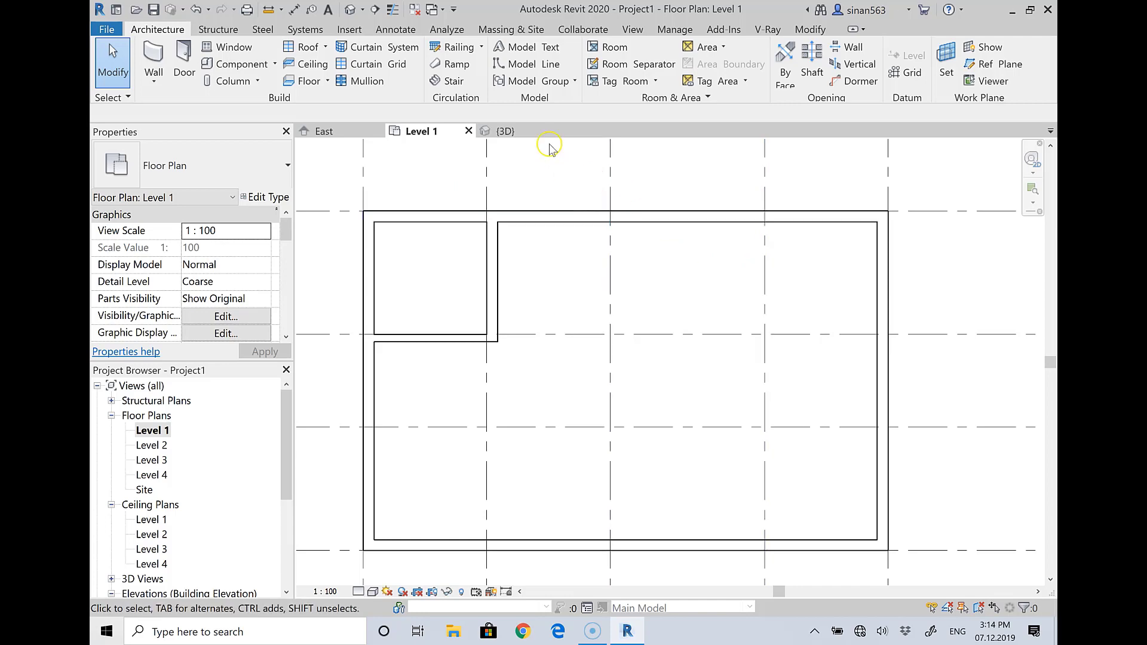
left_click(536, 135)
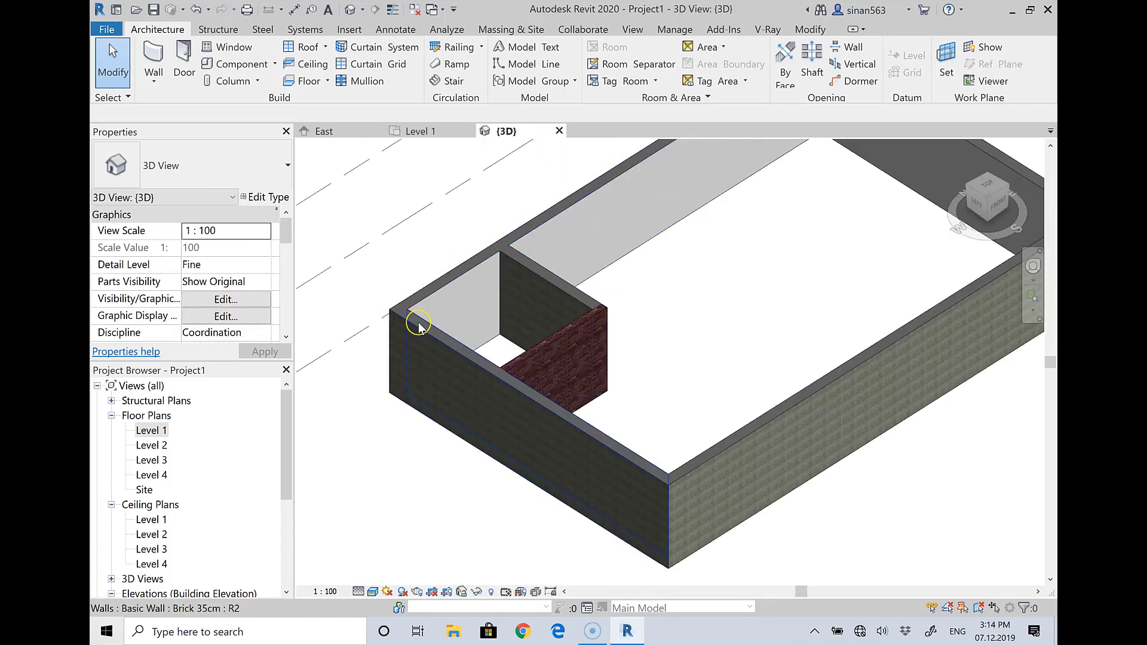
Split the long Brick 35cm outer wall into its layer parts.
scroll(434, 293, "up", 2)
left_click(435, 290)
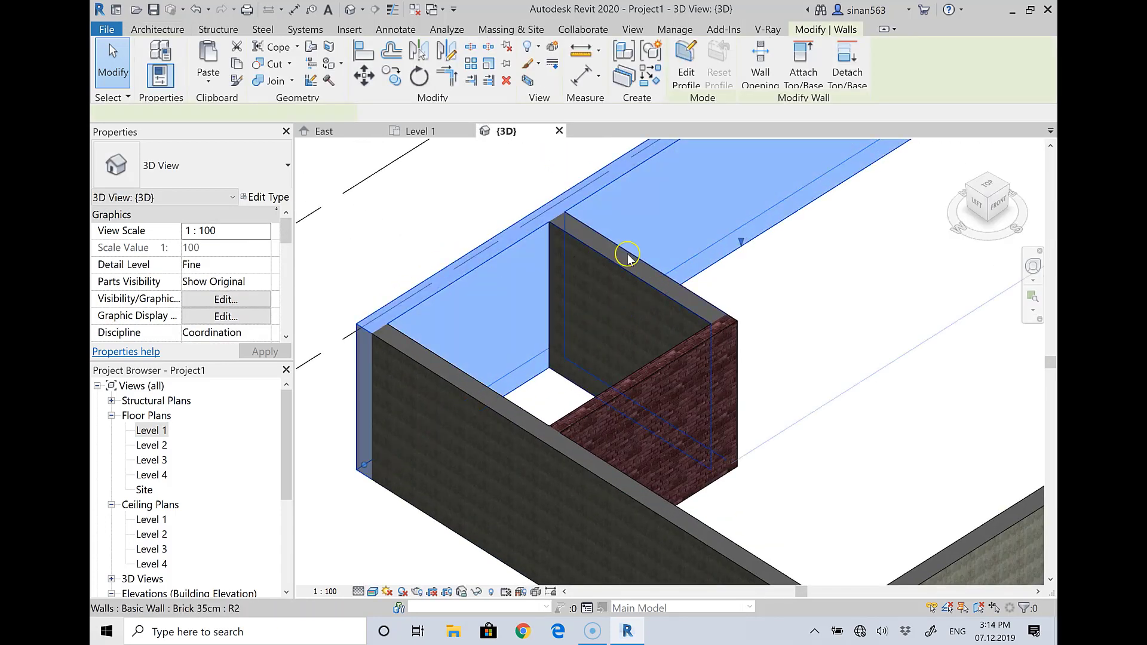
scroll(474, 241, "up", 1)
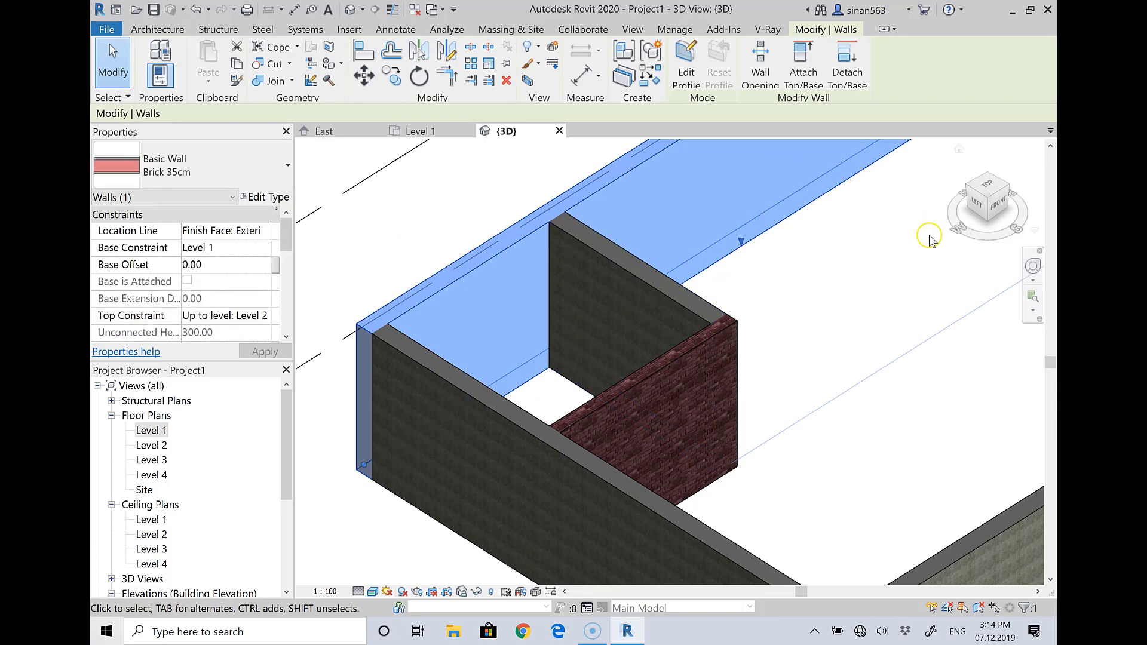
left_click(622, 78)
key("Escape")
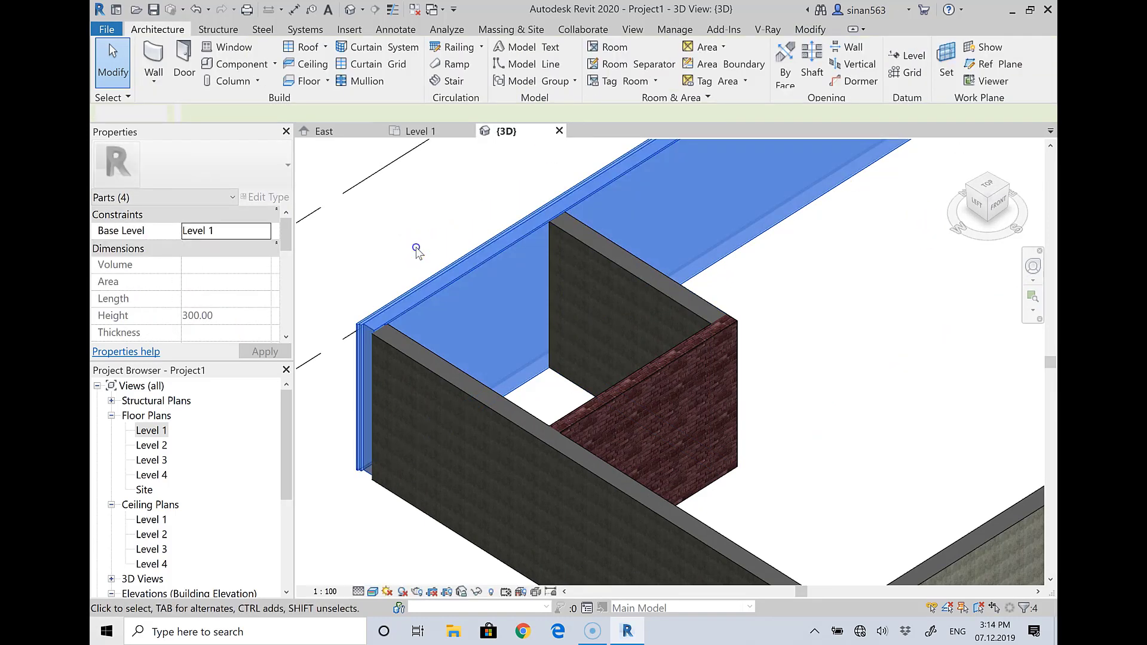
Inspect the parts at the wall corner, then set parts visibility to Show Original.
scroll(399, 292, "up", 1)
scroll(394, 289, "up", 2)
scroll(413, 286, "up", 1)
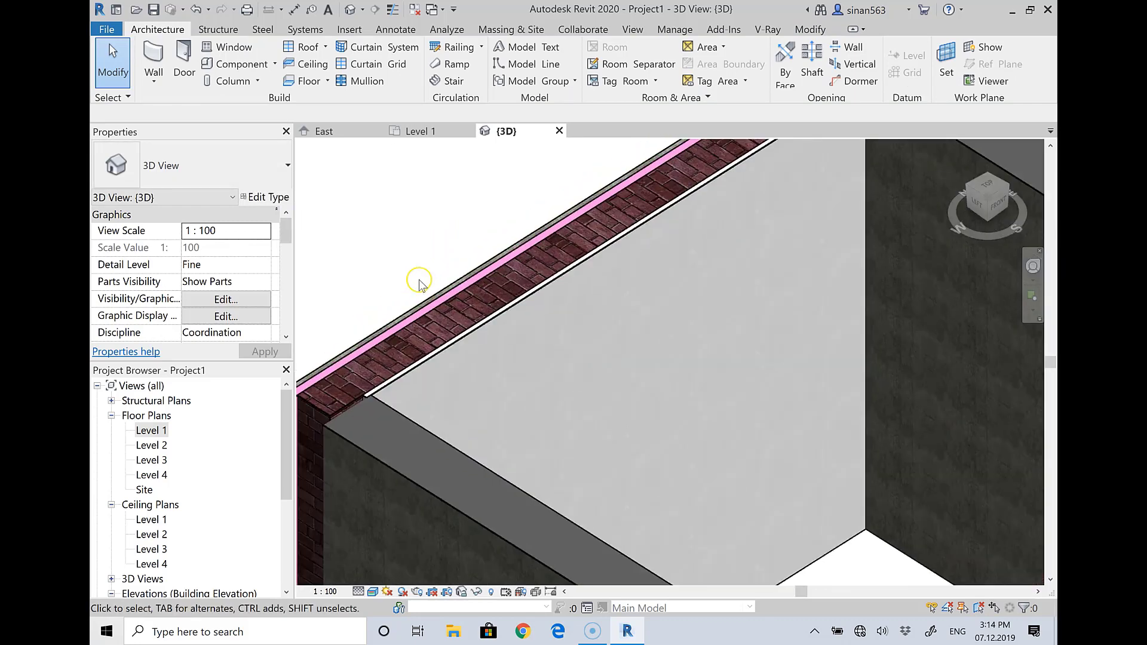
middle_click_drag(421, 215, 558, 226)
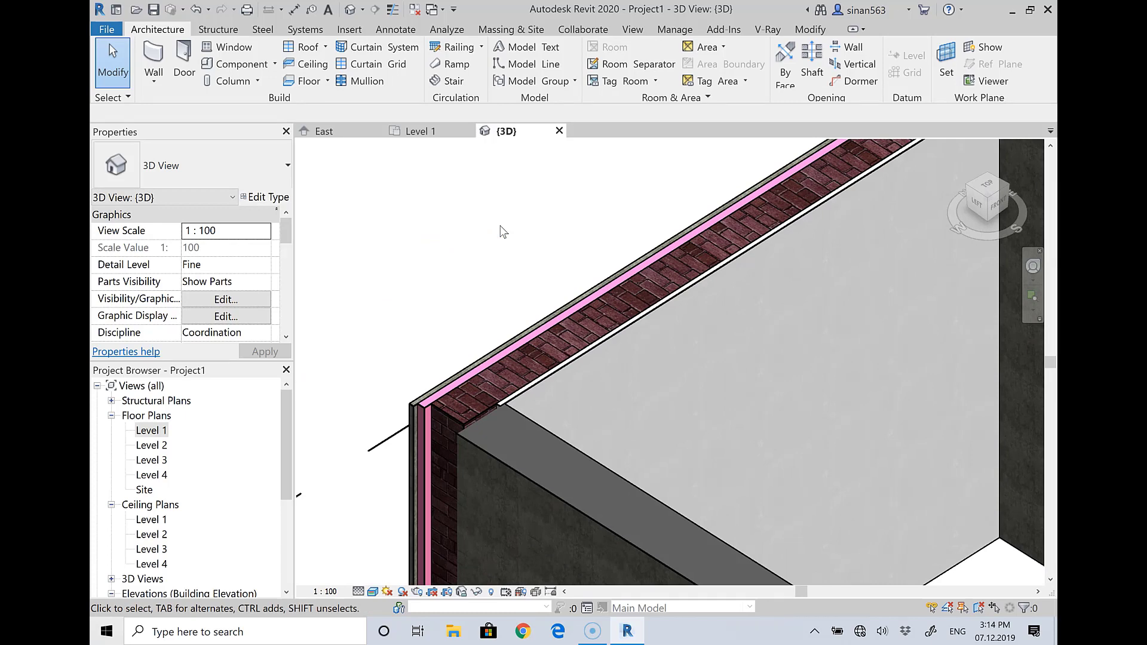
scroll(551, 254, "down", 1)
scroll(554, 259, "down", 1)
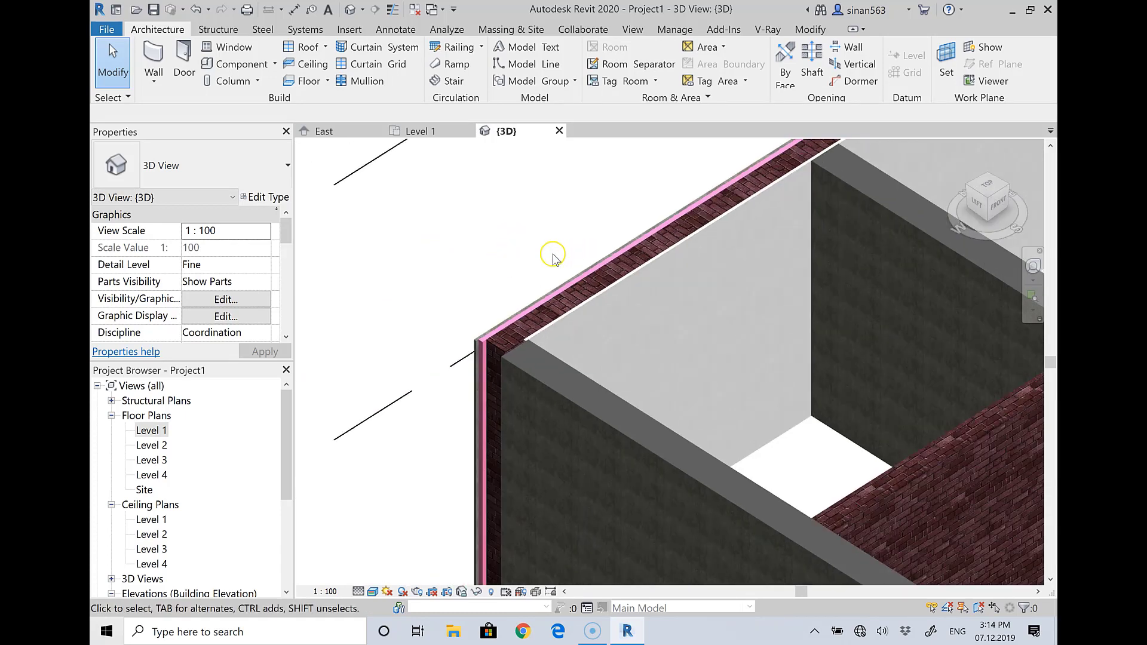
scroll(552, 257, "down", 1)
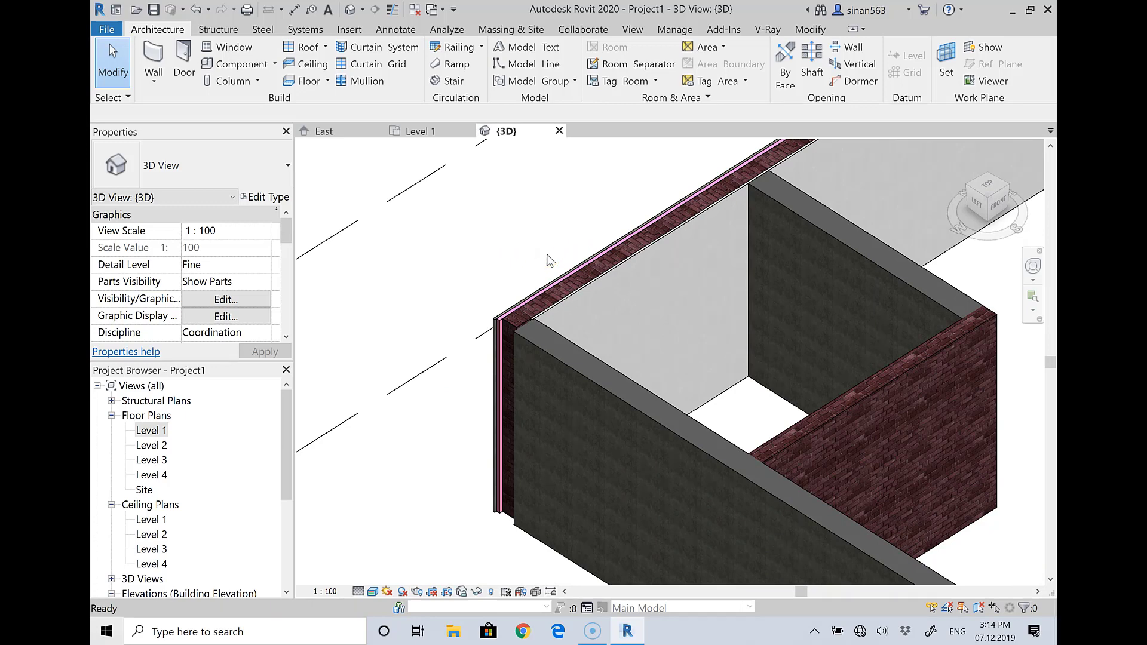
left_click(695, 231)
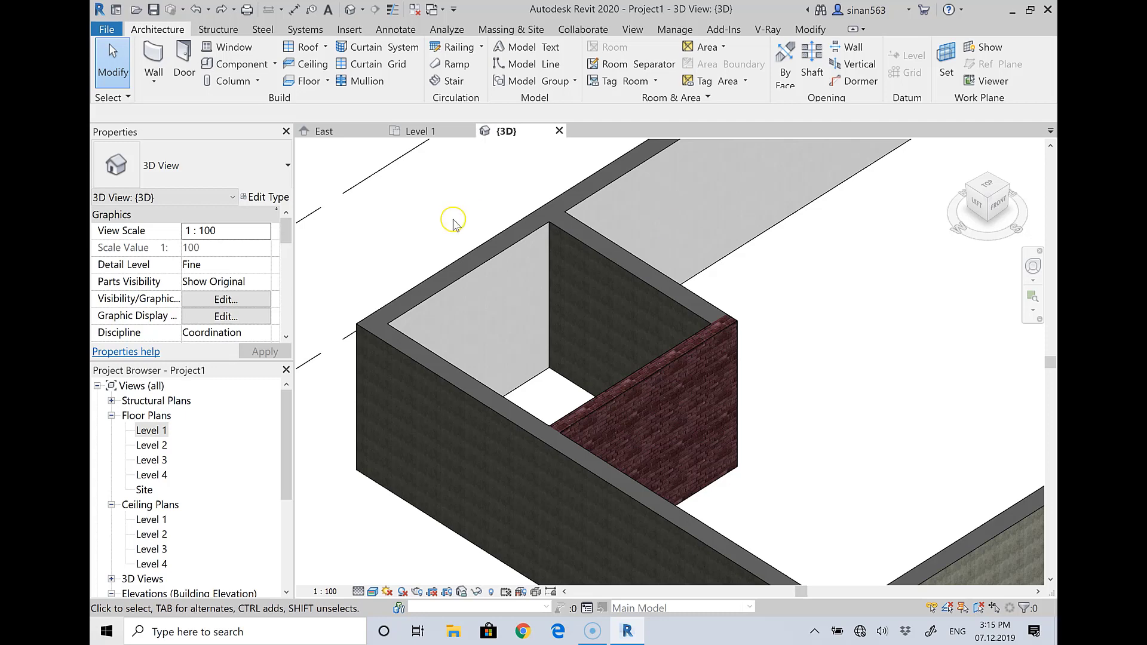
Retype the short interior brick wall to Brick 35cm.
scroll(445, 218, "down", 2)
left_click(596, 345)
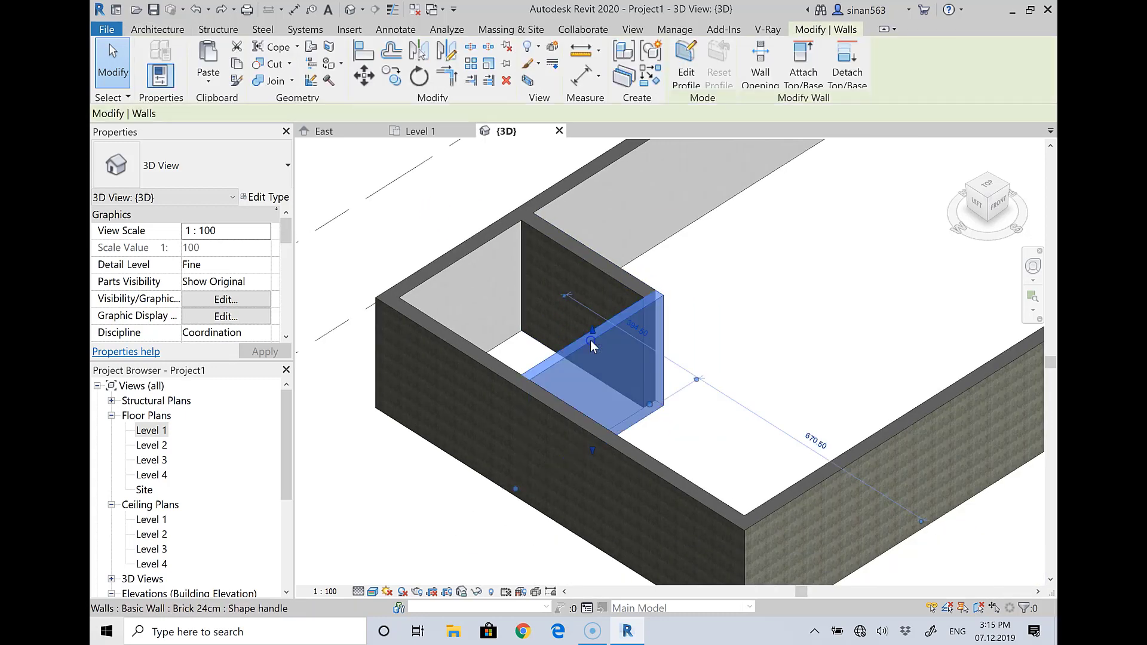
left_click(167, 176)
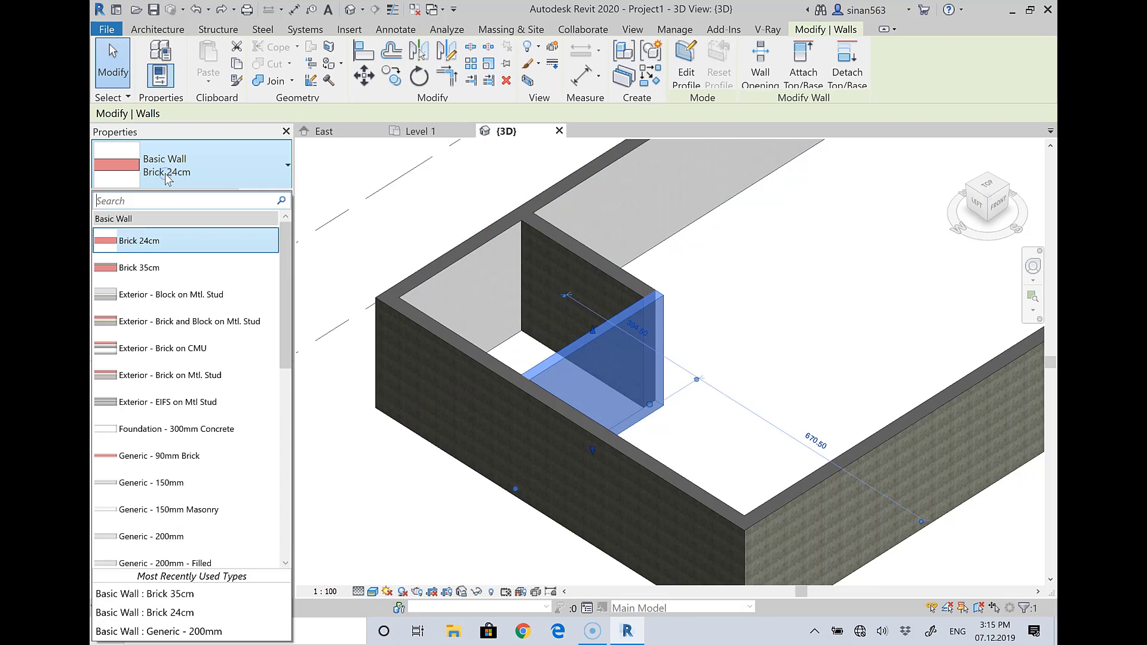
left_click(148, 265)
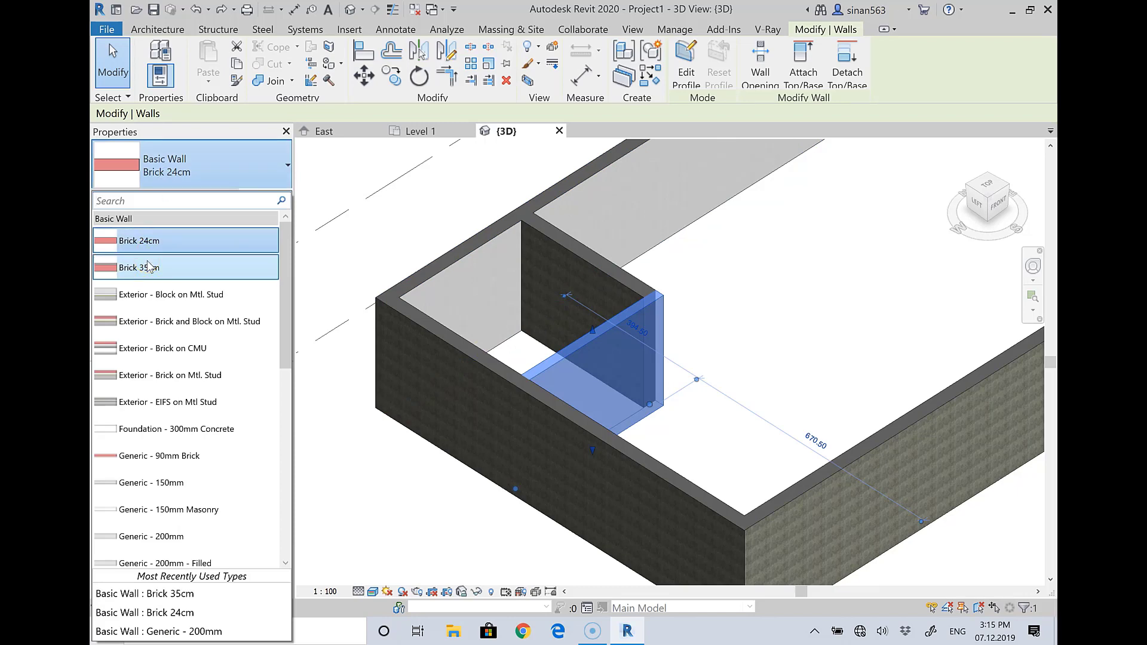
left_click(781, 297)
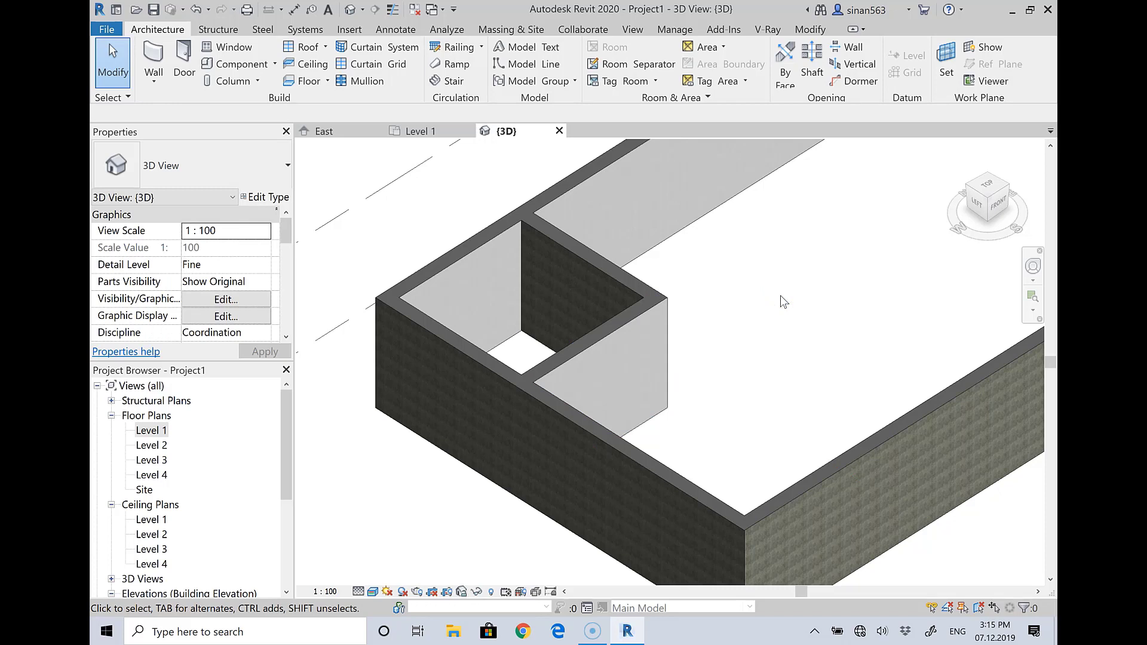
Inspect the Brick 35cm interior wall in 3D with the view kept at Fine detail.
left_click(607, 334)
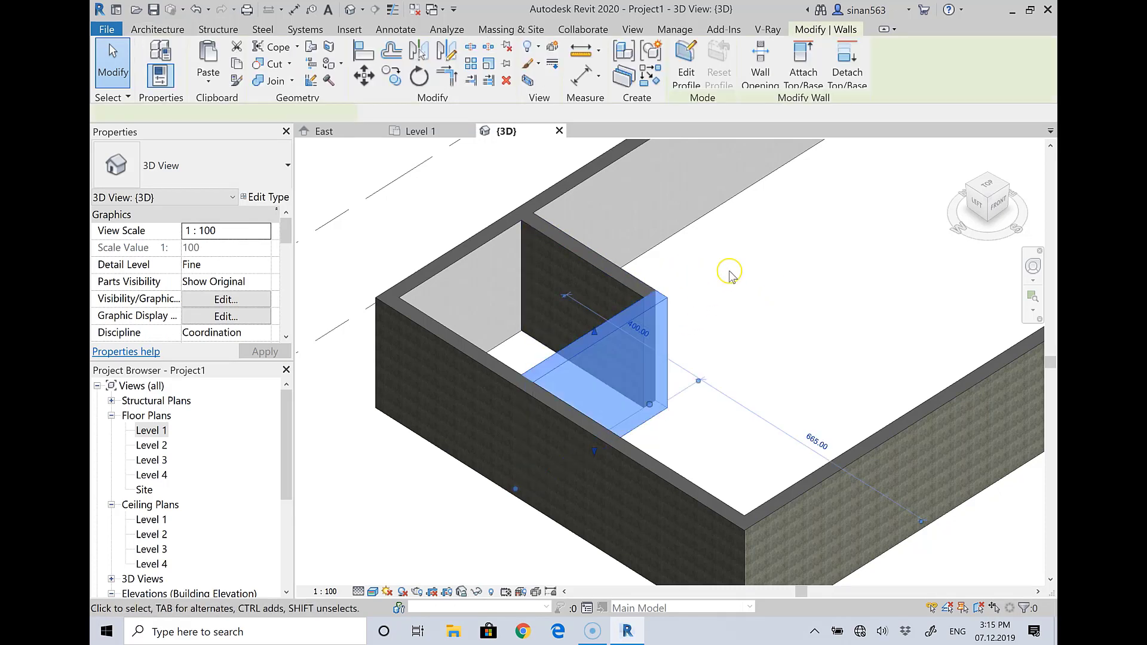
left_click_drag(987, 206, 926, 227)
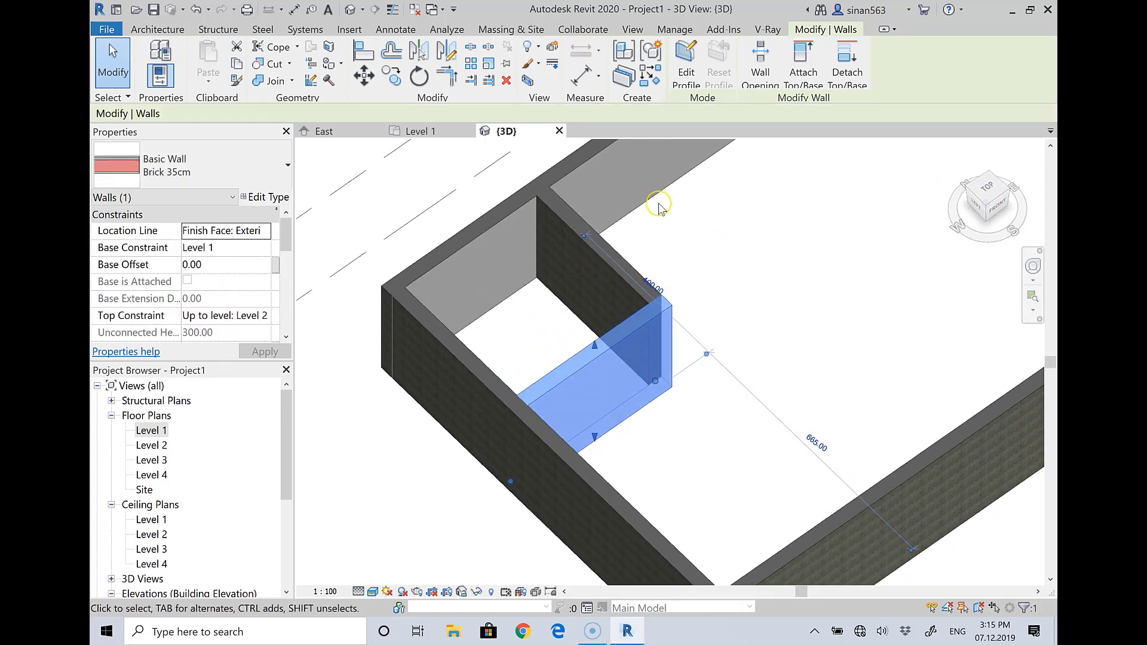
left_click(555, 179)
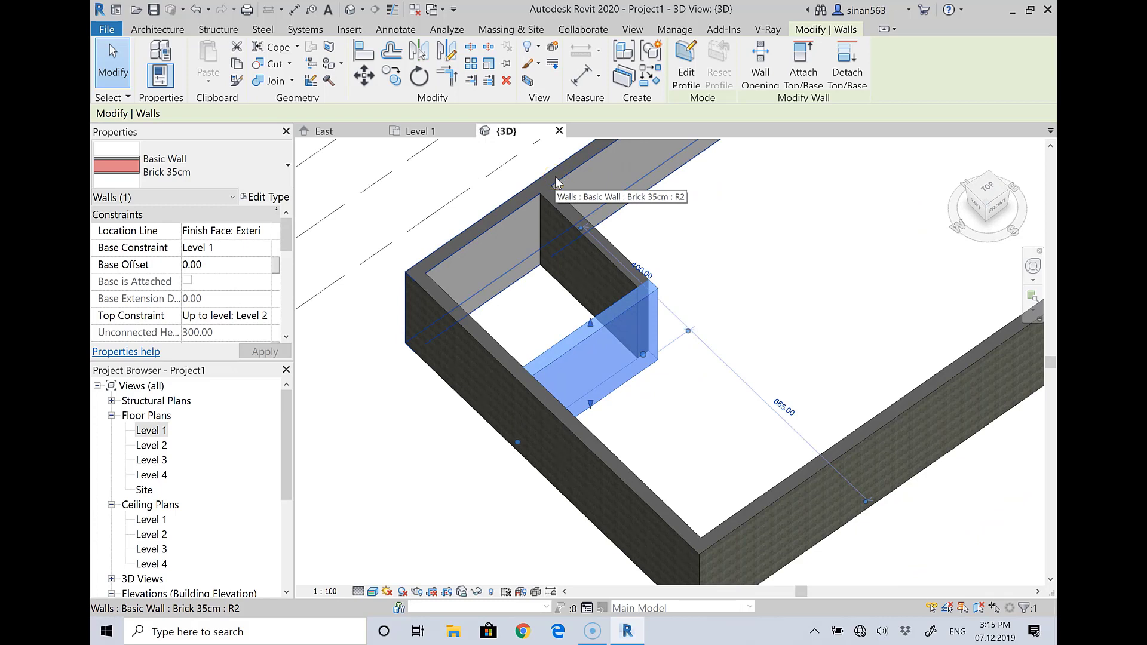
left_click(554, 308)
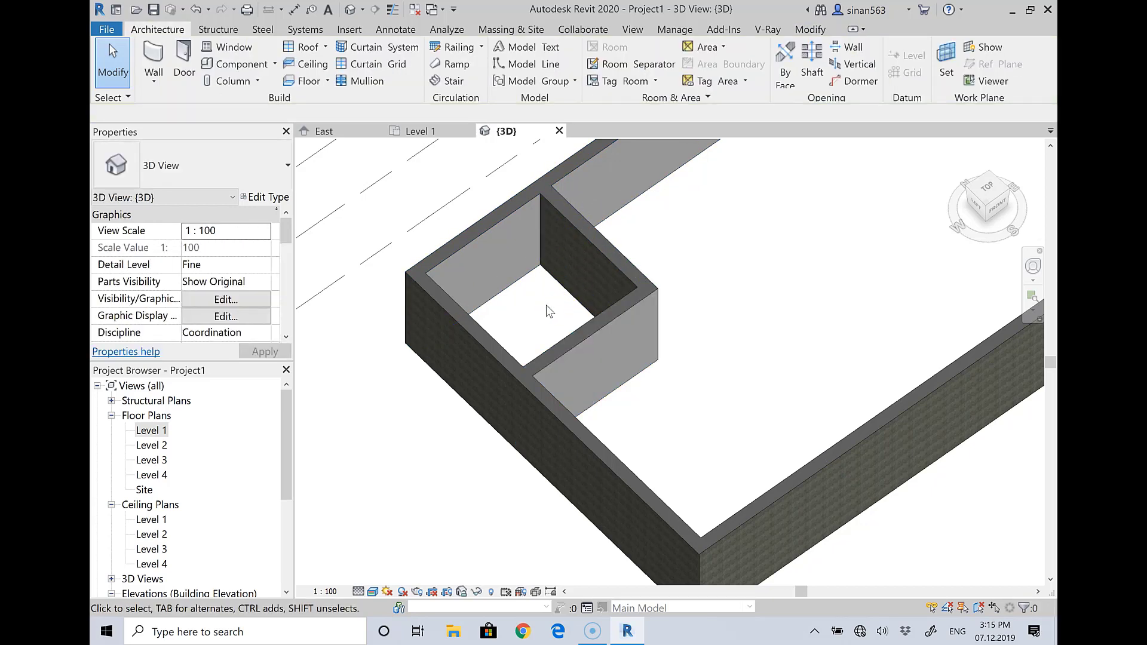
scroll(543, 353, "up", 1)
scroll(543, 353, "up", 2)
scroll(543, 353, "up", 1)
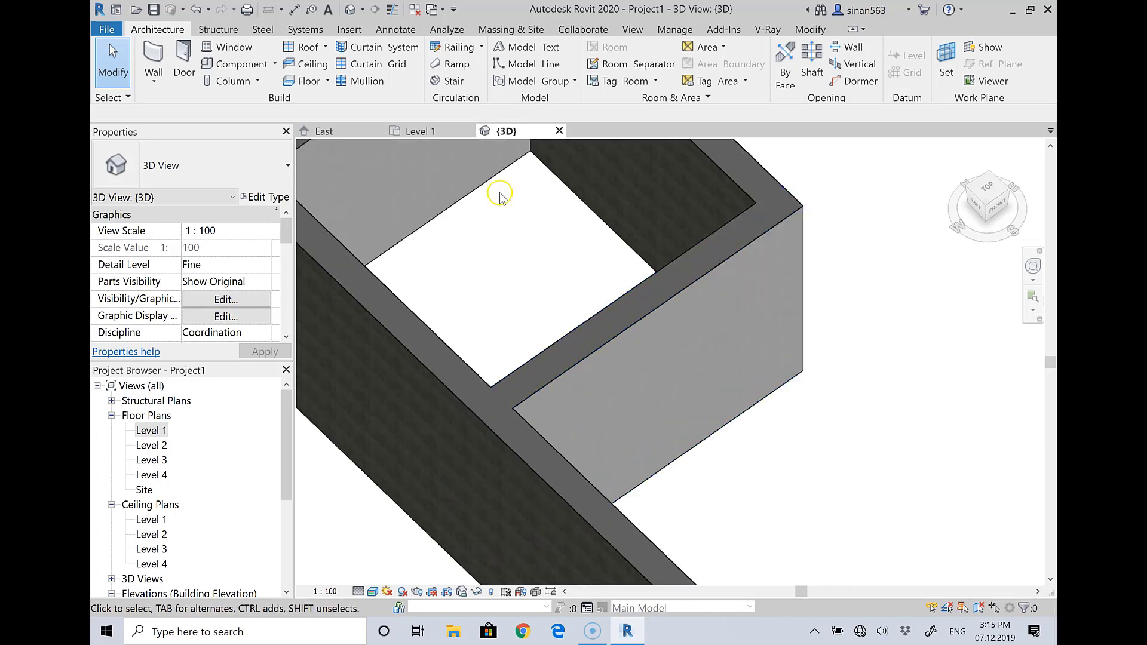
left_click(358, 591)
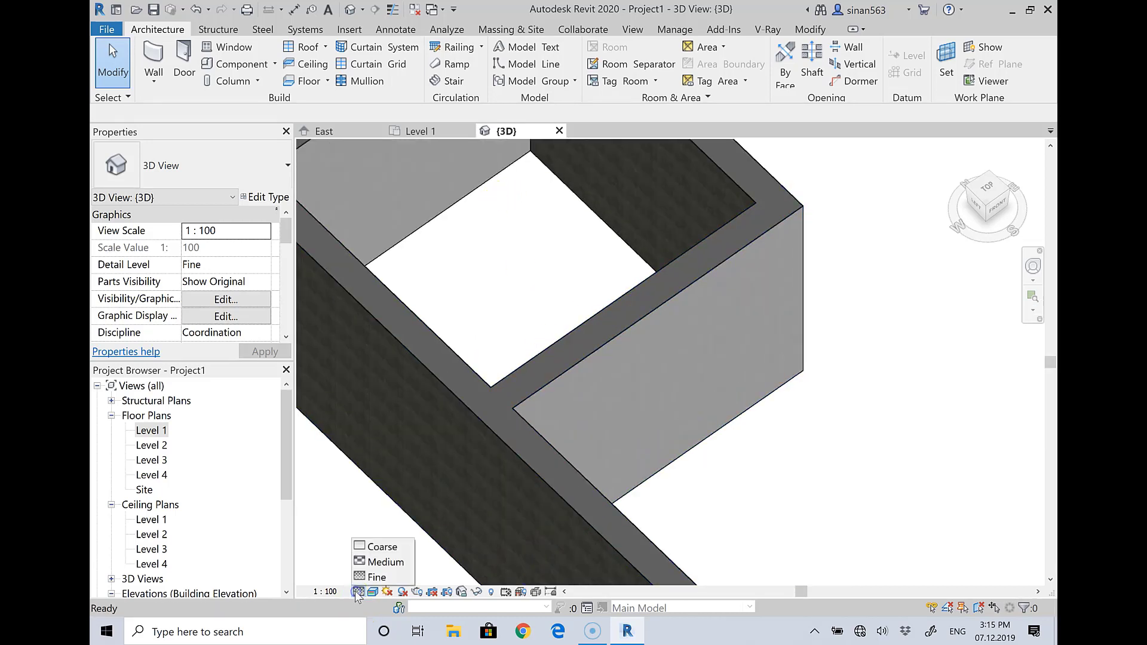
left_click(361, 577)
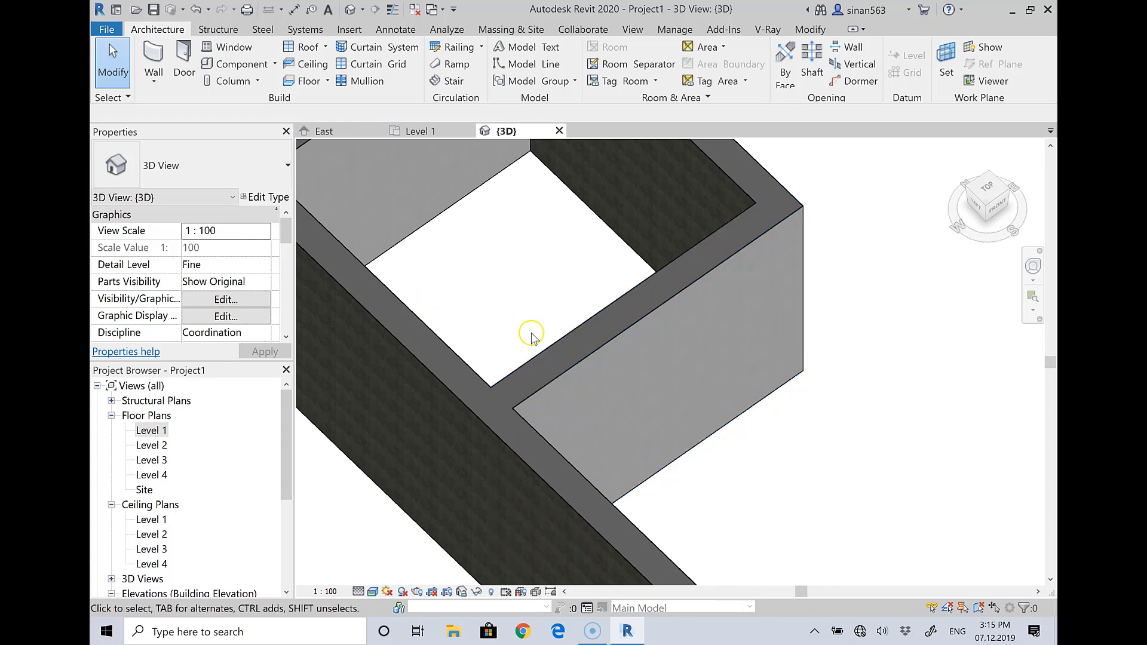
left_click(550, 357)
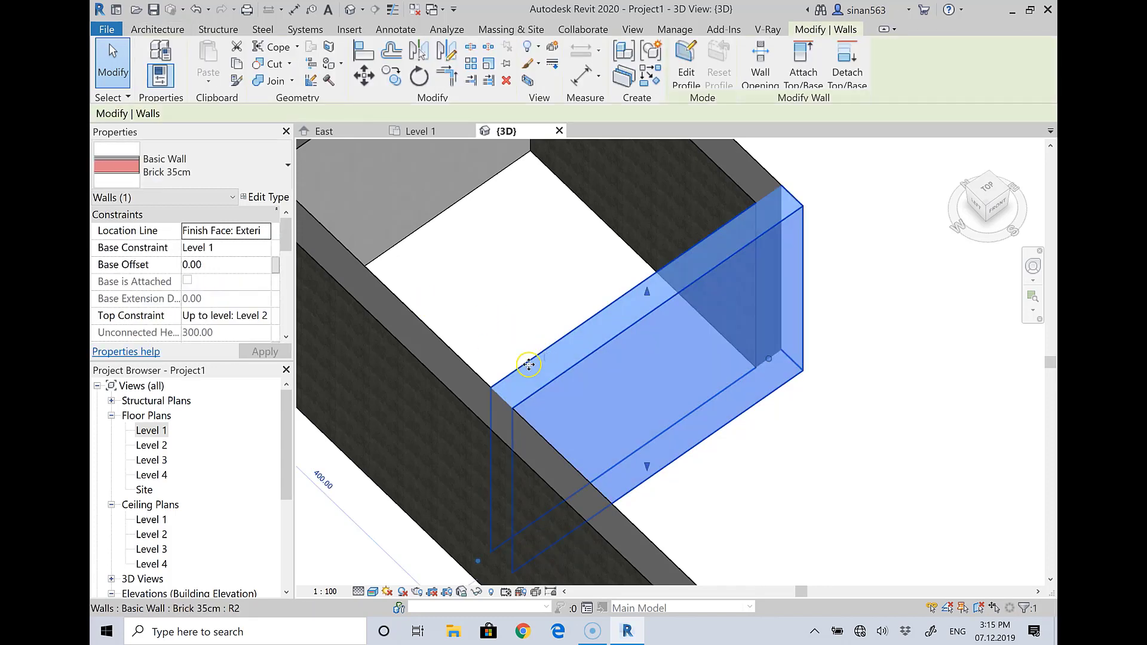
Split the Brick 35cm interior wall into its material layer parts.
left_click(629, 84)
left_click(927, 313)
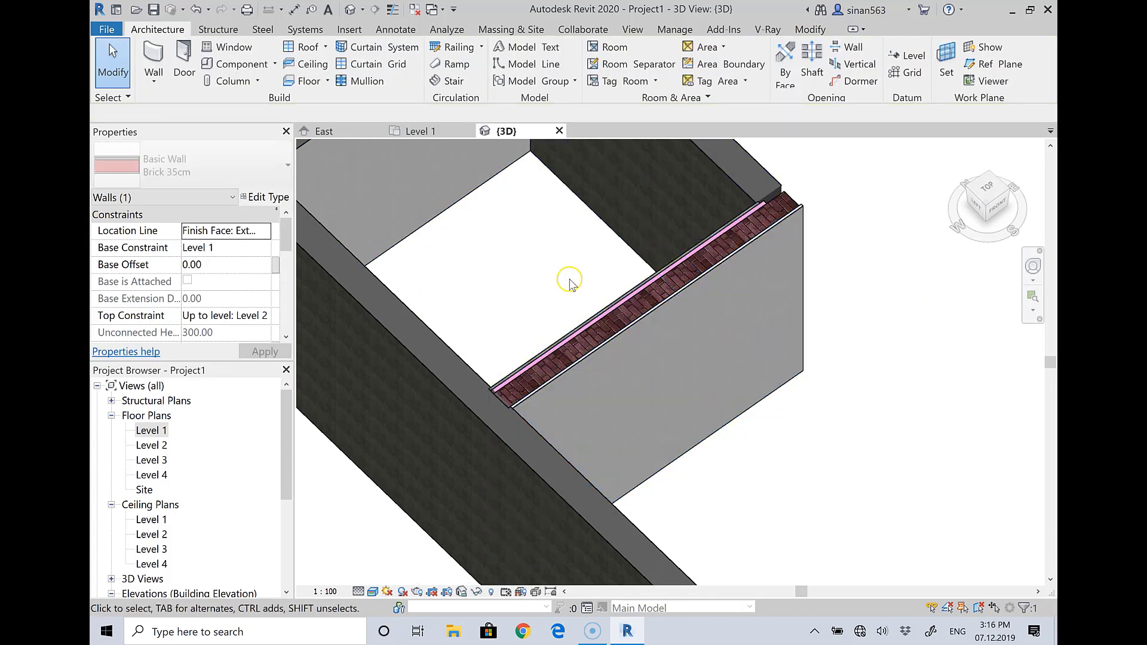
left_click(556, 239)
scroll(557, 246, "up", 2)
scroll(559, 251, "up", 1)
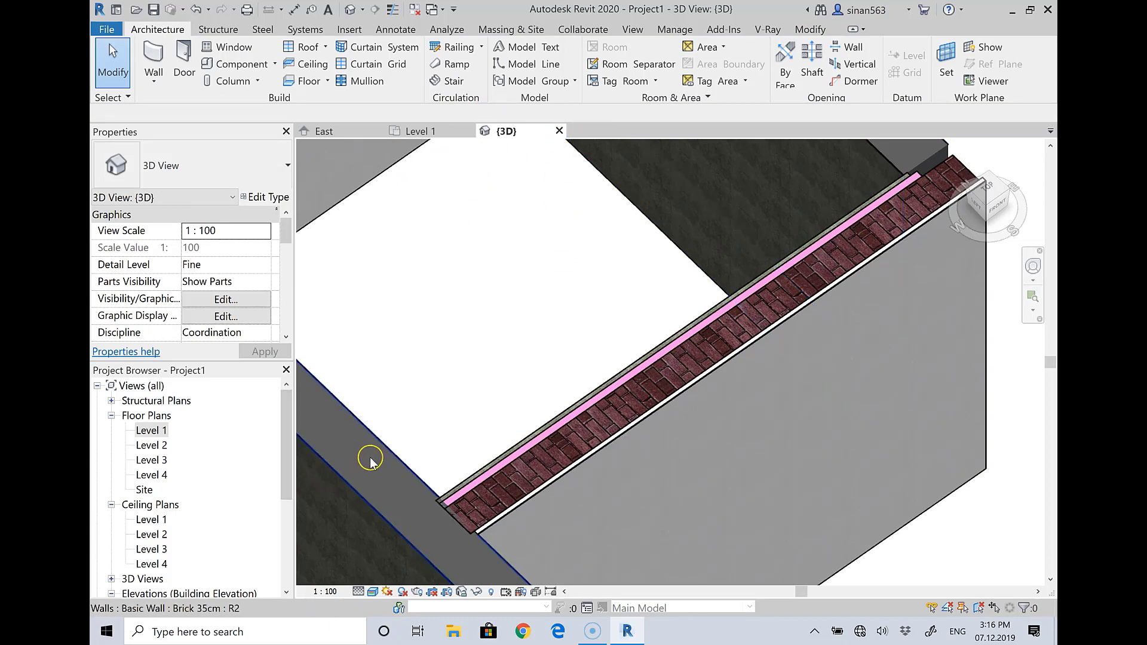
scroll(619, 366, "down", 1)
scroll(622, 366, "down", 1)
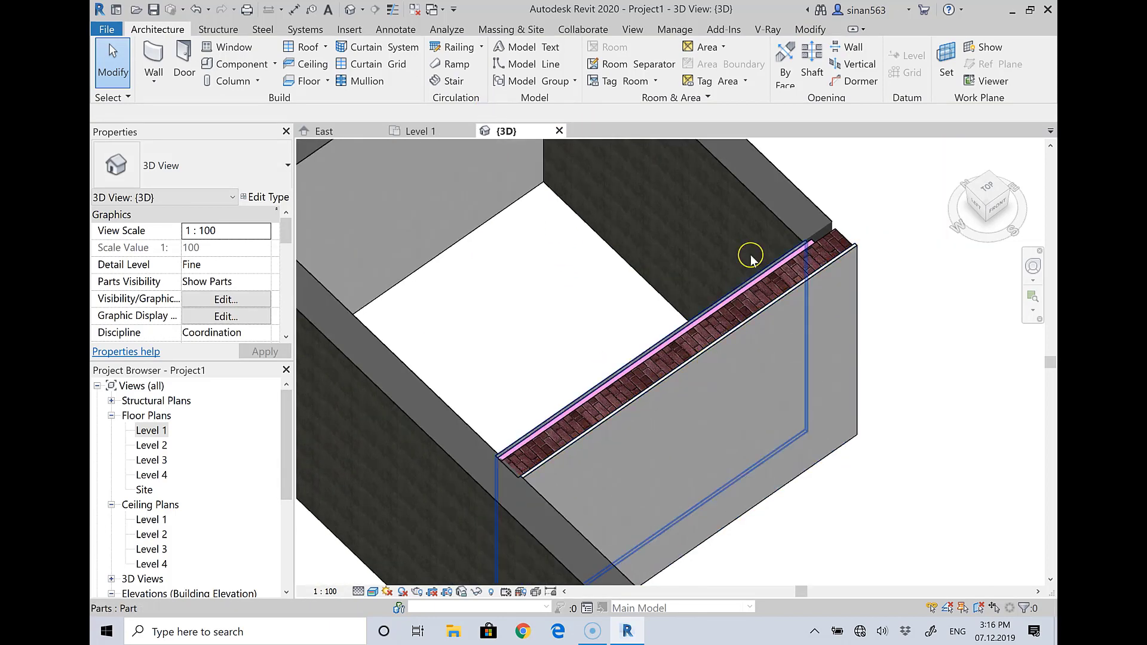
left_click(770, 208)
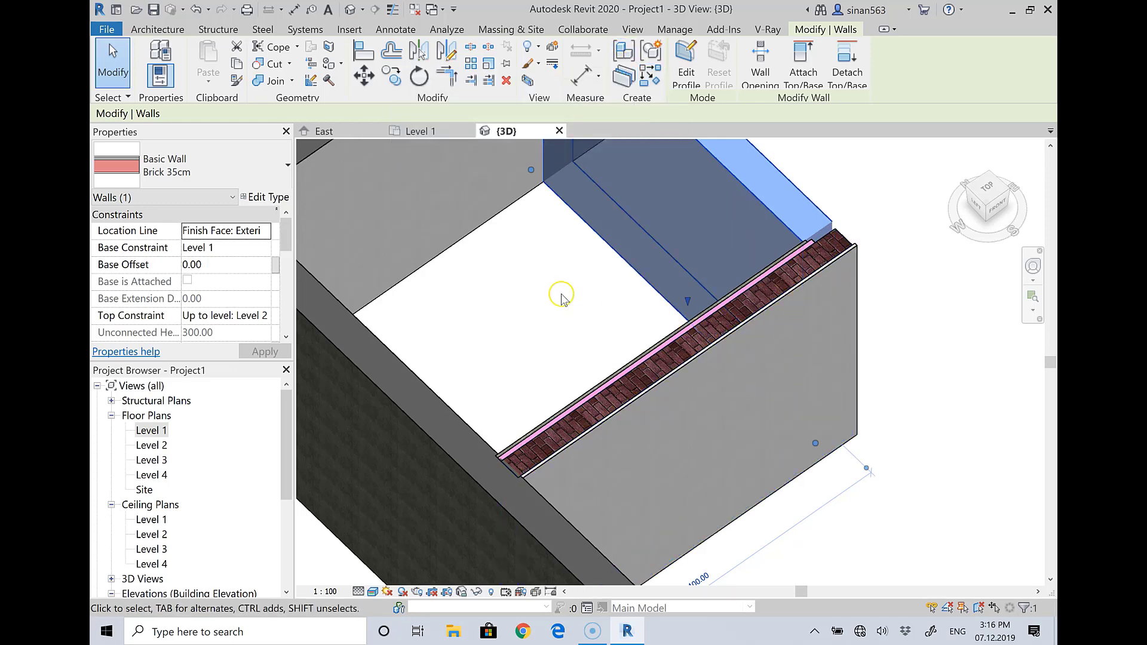
Box-select the wall's parts and start an assembly, then cancel it.
left_click_drag(562, 297, 676, 425)
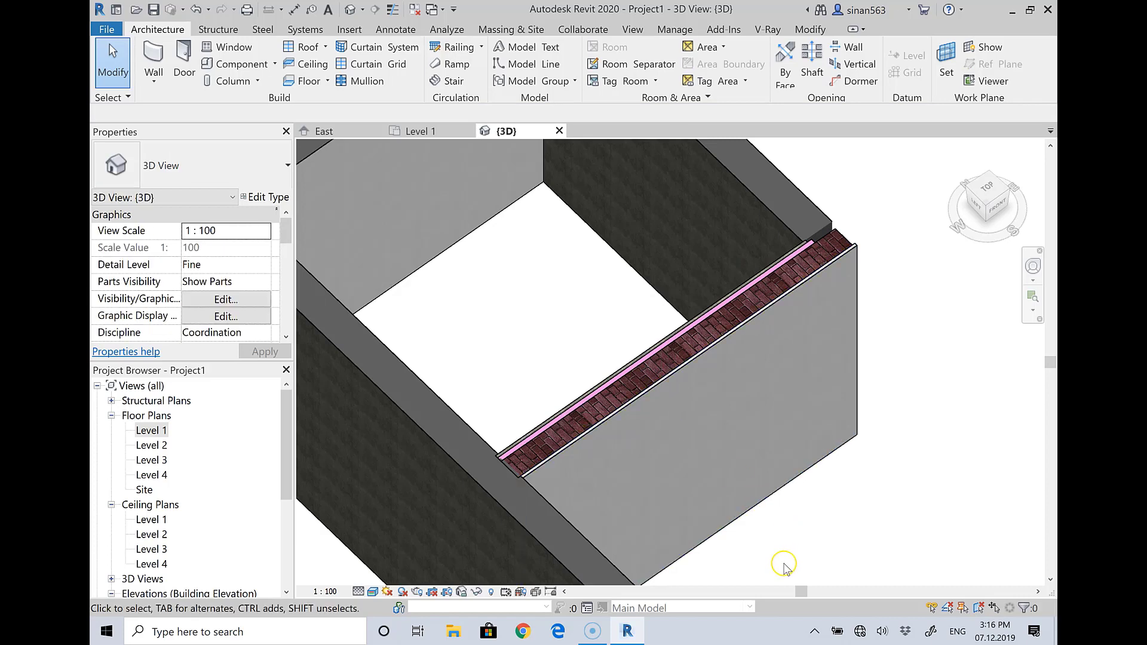
left_click_drag(785, 565, 658, 446)
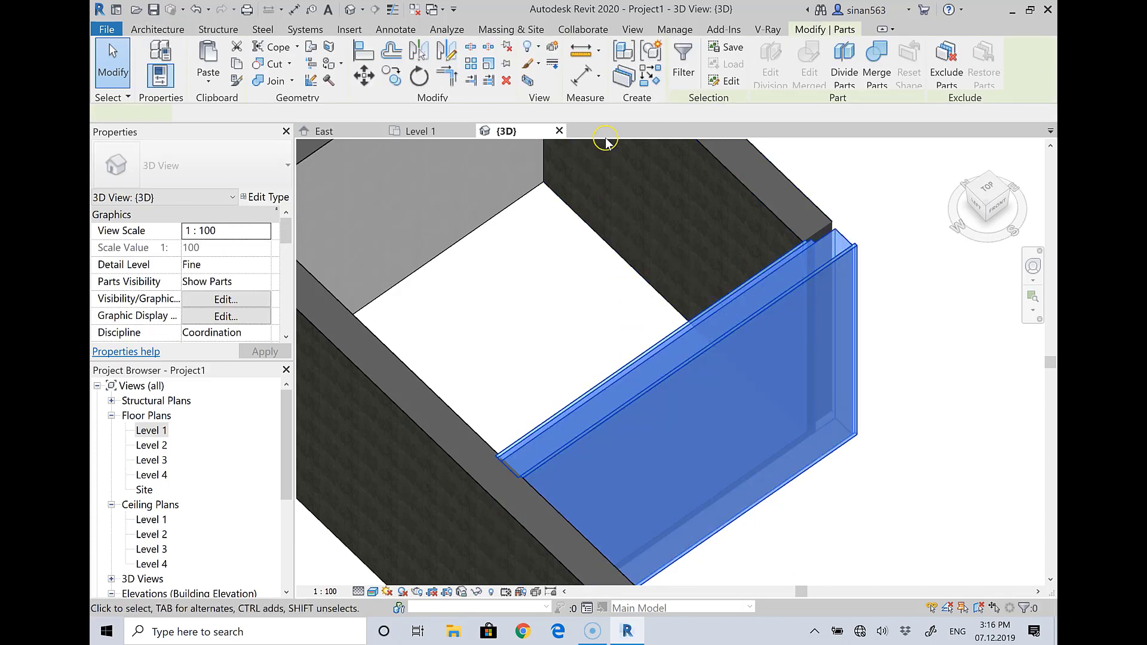
left_click(623, 52)
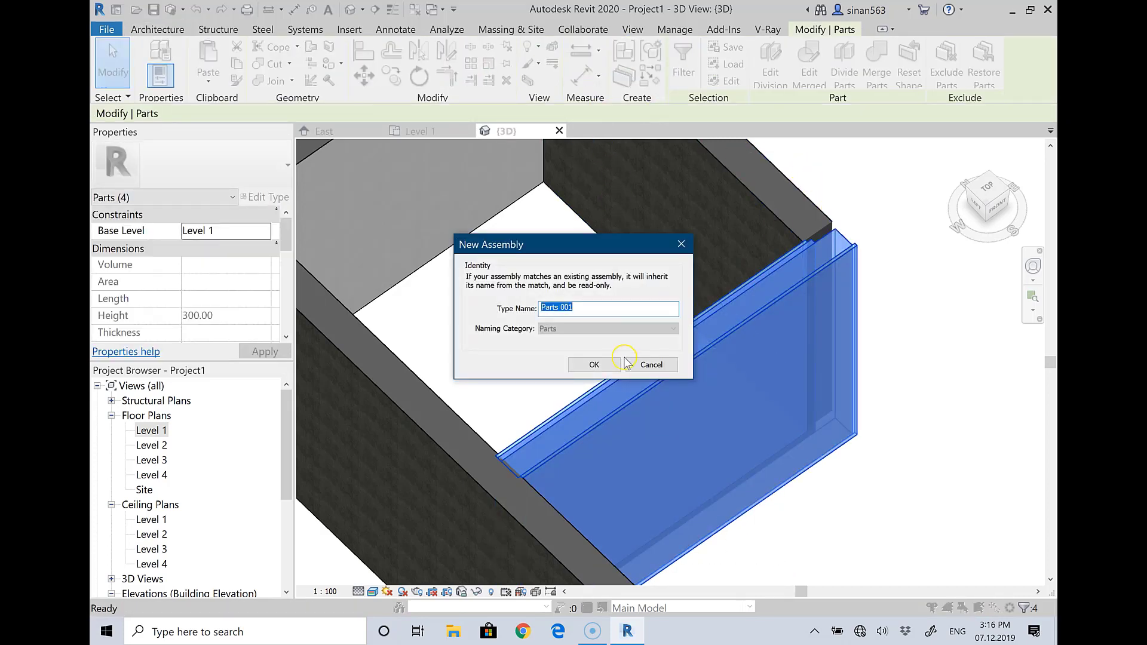
left_click(650, 365)
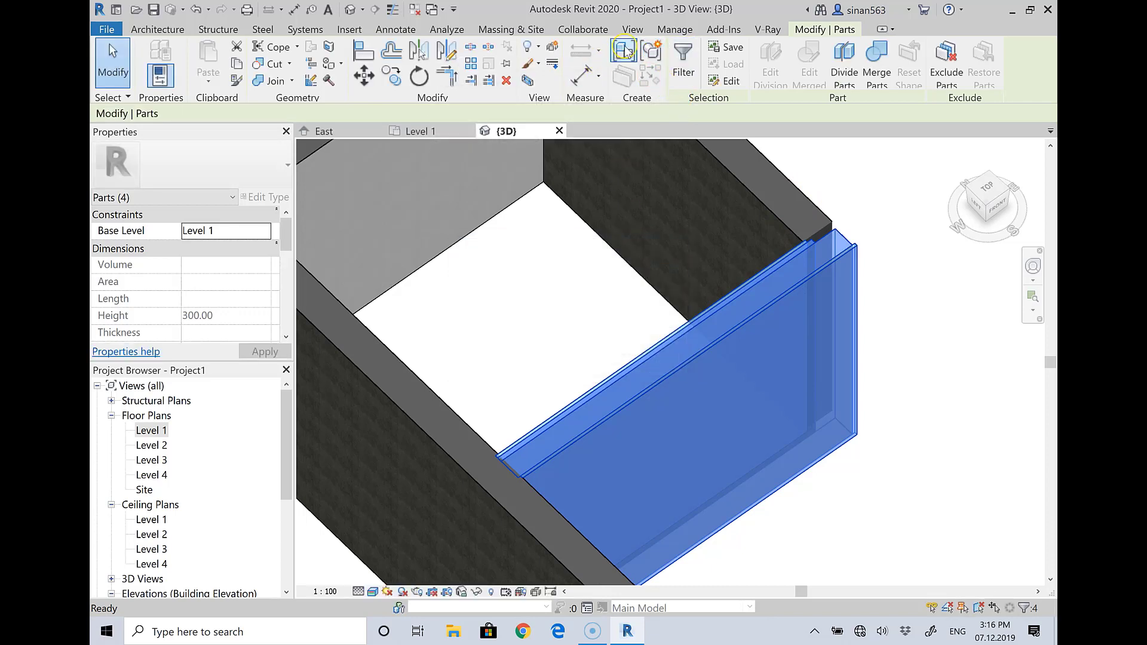
Merge the interior wall's parts, then delete the four parts to restore the plain wall.
left_click(924, 214)
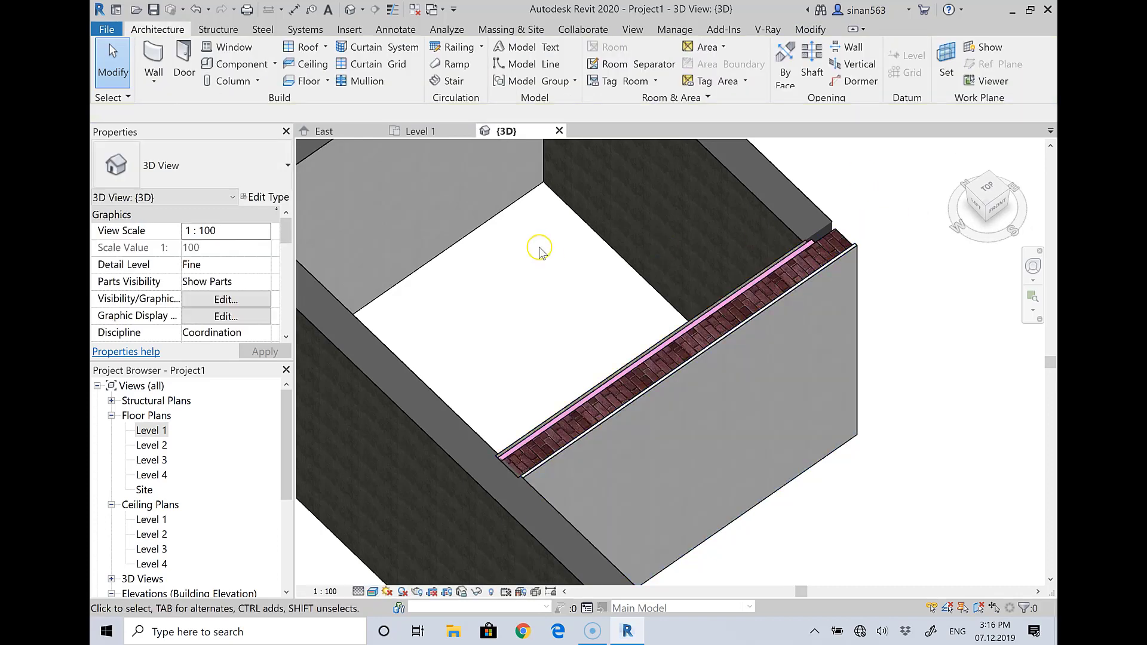
left_click_drag(522, 247, 637, 369)
left_click(652, 358)
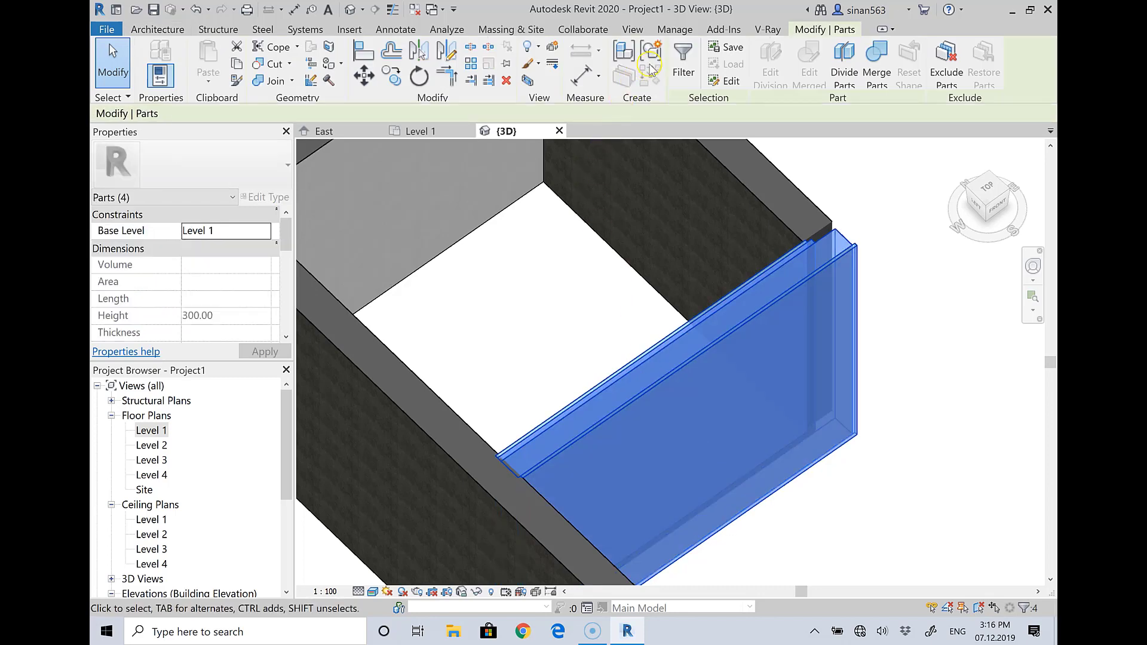
left_click(672, 133)
left_click(873, 64)
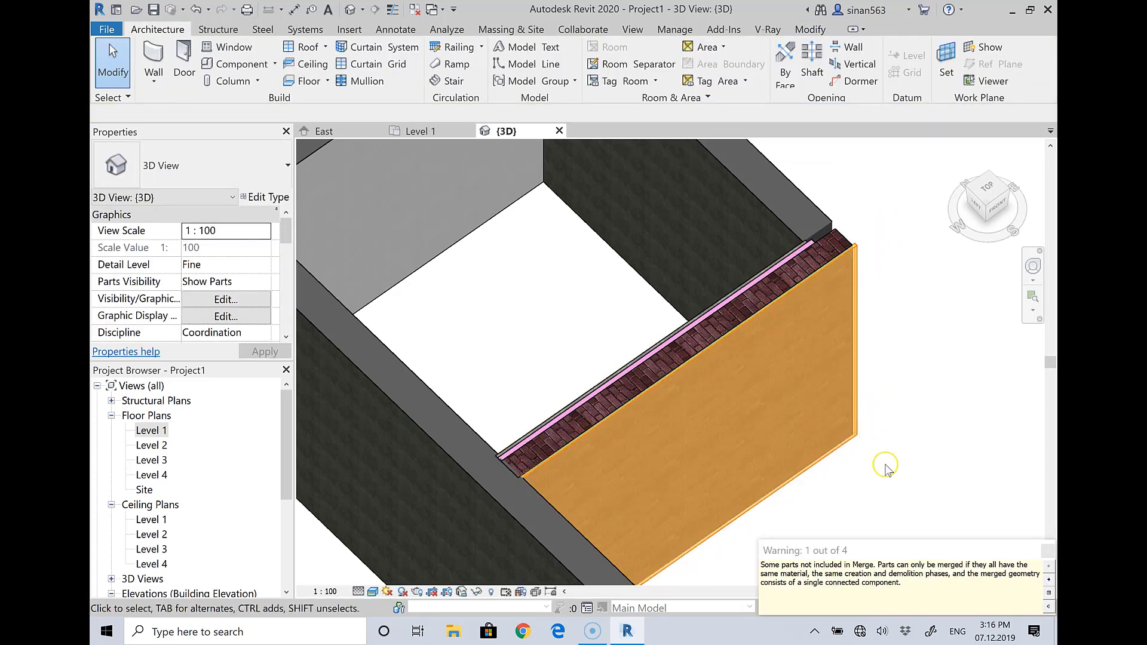
left_click(1049, 552)
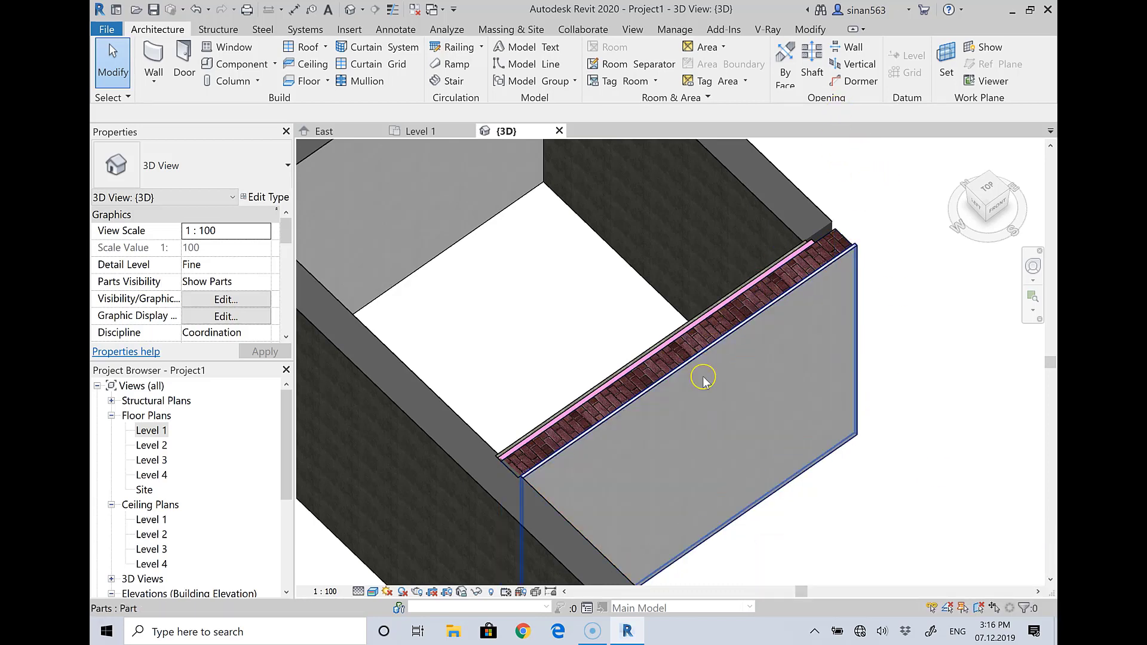
left_click_drag(786, 532, 610, 431)
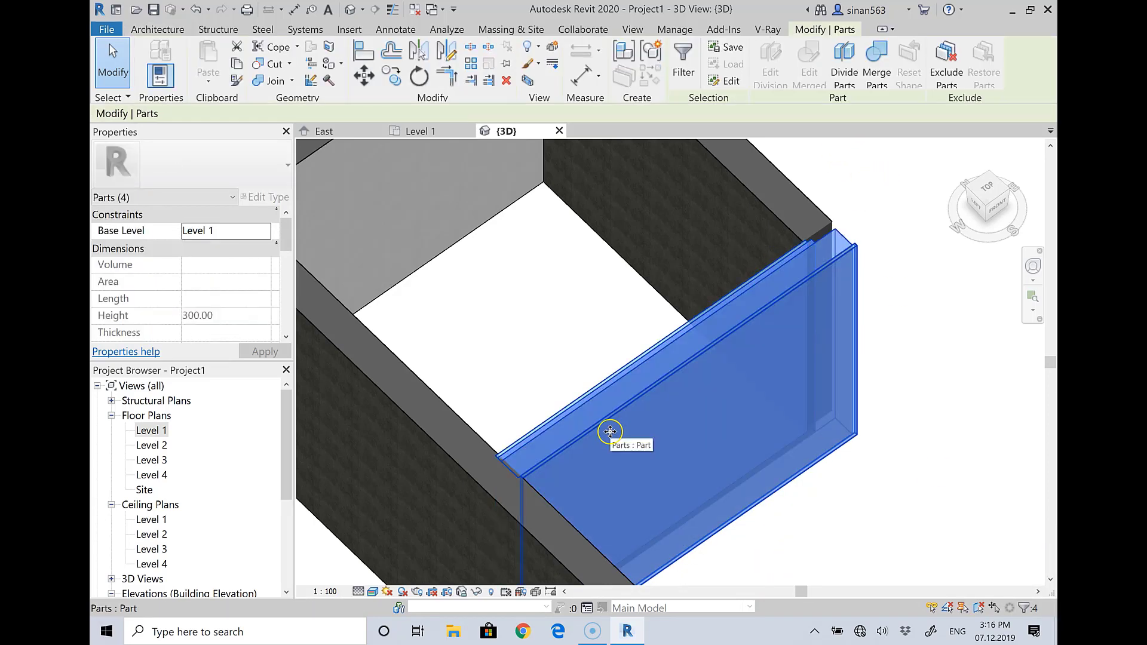
key("Delete")
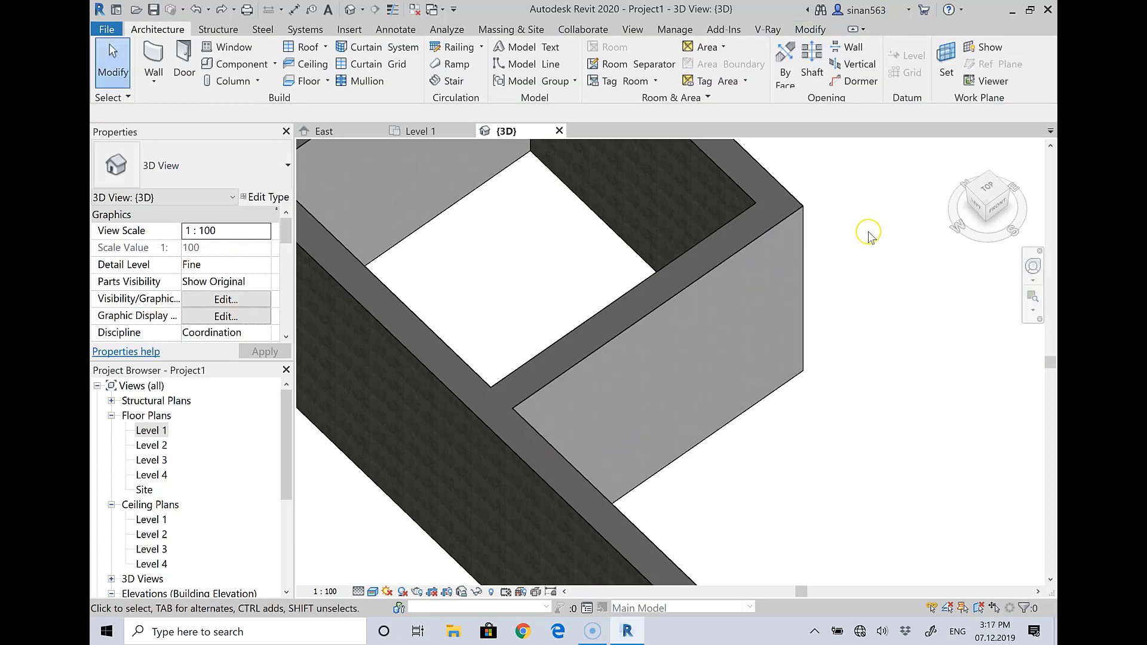
Review both interior walls from the Top view, then return to the Level 1 plan.
left_click(988, 206)
scroll(280, 299, "down", 5)
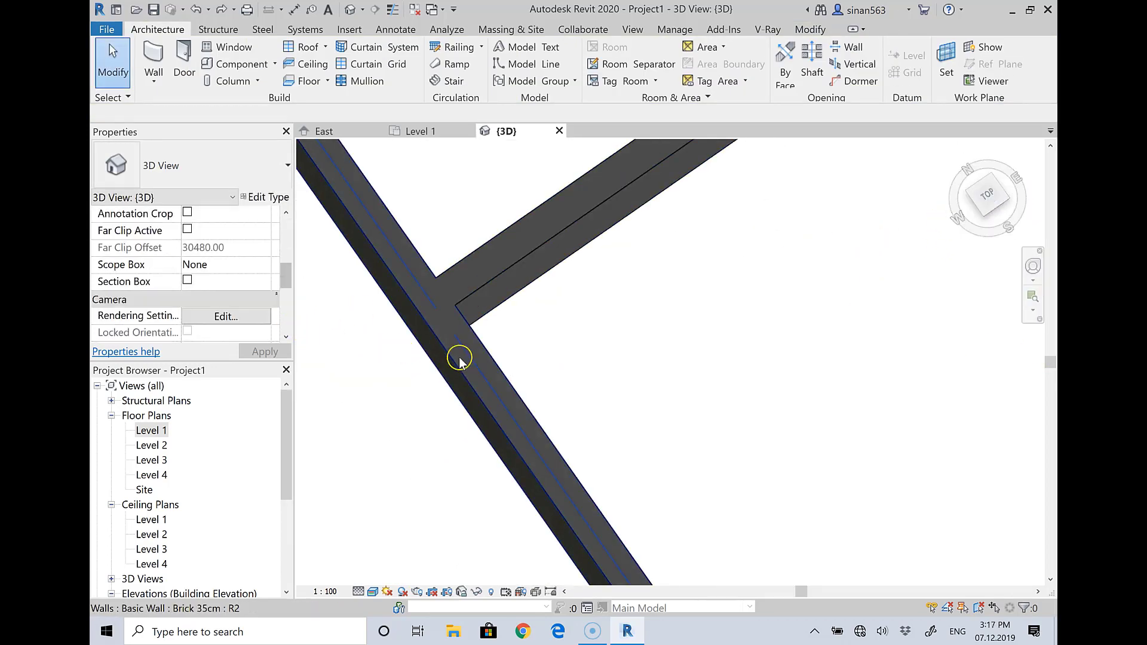
scroll(397, 319, "down", 2)
scroll(397, 320, "down", 3)
scroll(397, 320, "down", 1)
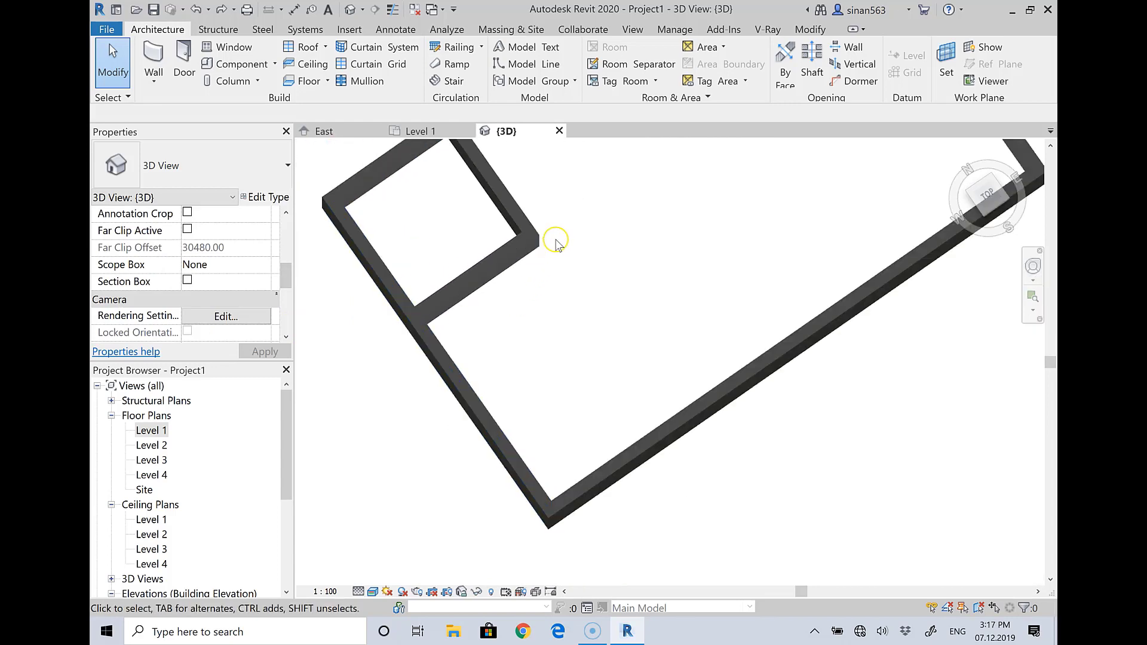
middle_click_drag(556, 242, 550, 328)
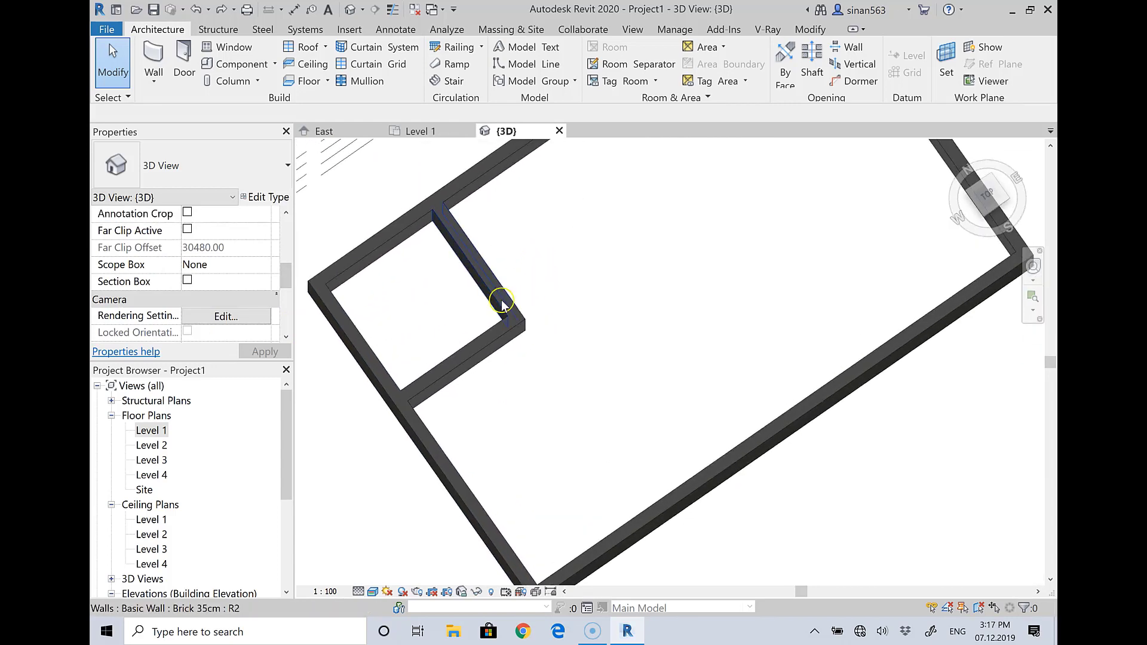
left_click(502, 304)
left_click_drag(550, 364, 466, 296)
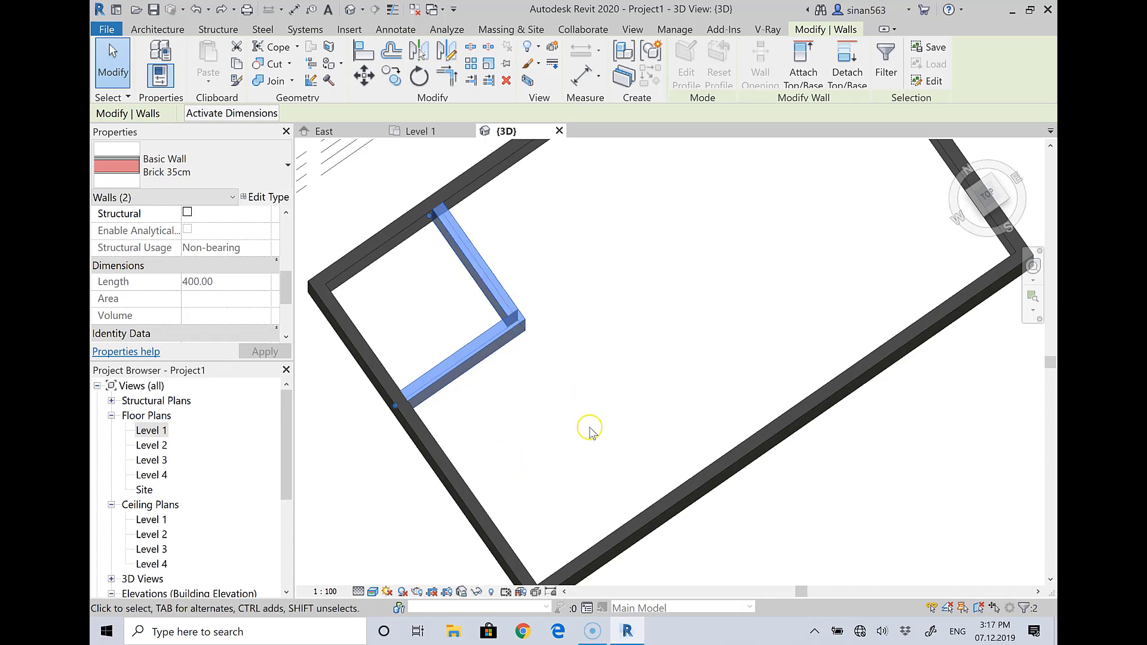
left_click(598, 382)
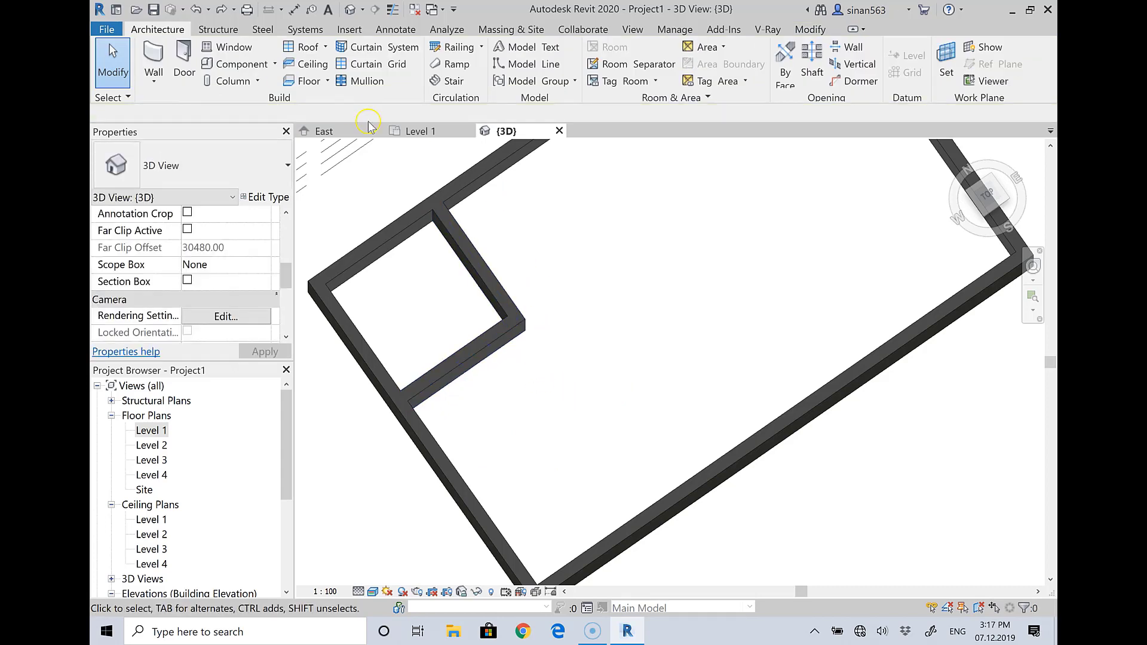
left_click(418, 131)
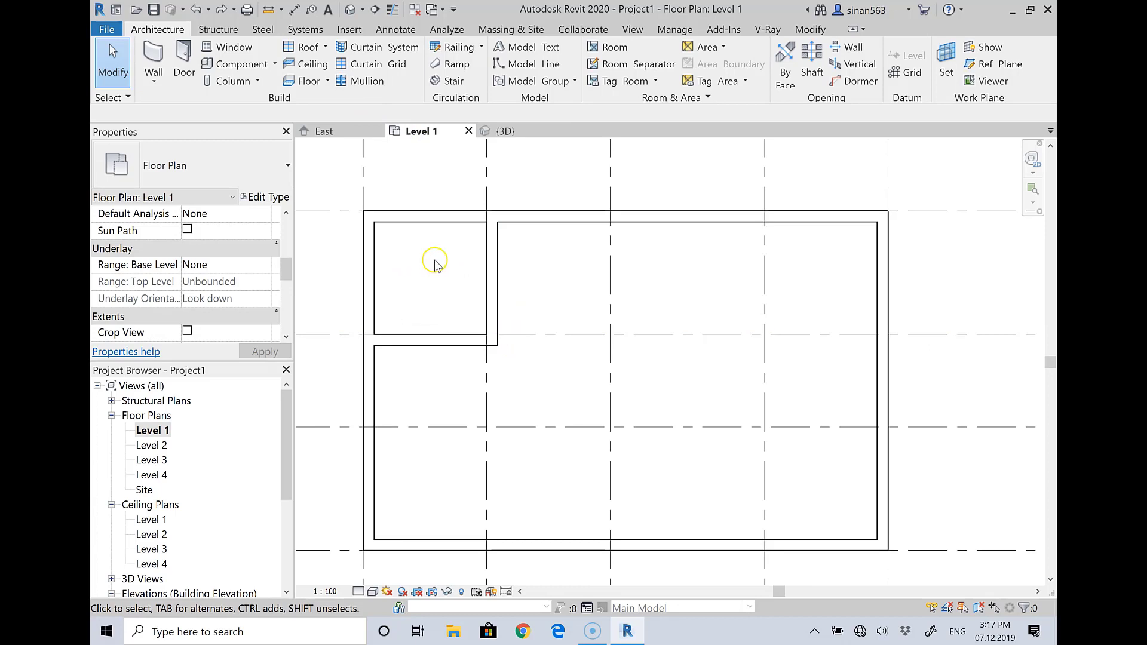
Retype the two partition walls around the top-left room to Basic Wall: Brick 24cm.
left_click_drag(457, 266, 526, 386)
left_click_drag(333, 174, 603, 386)
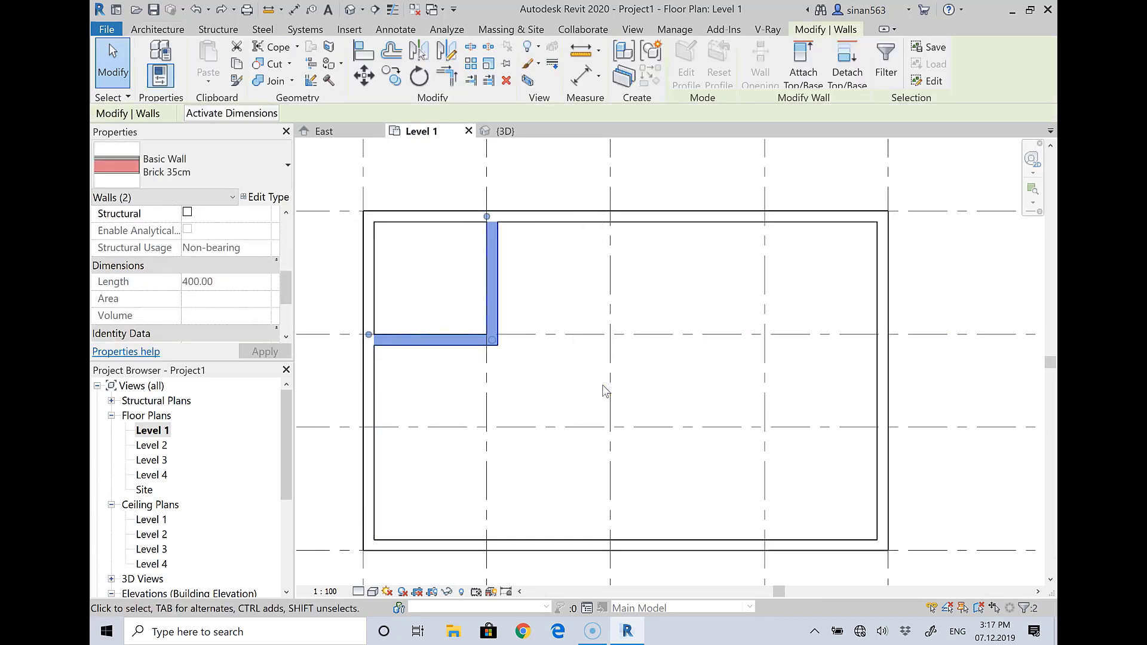
left_click(201, 174)
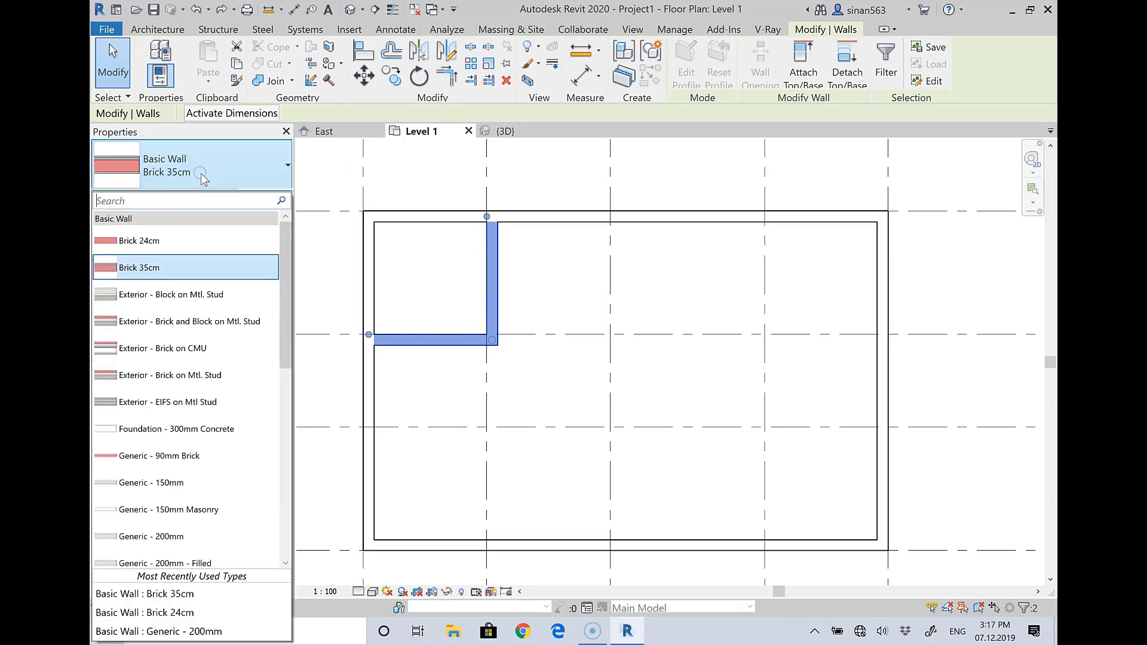
left_click(140, 241)
left_click(323, 179)
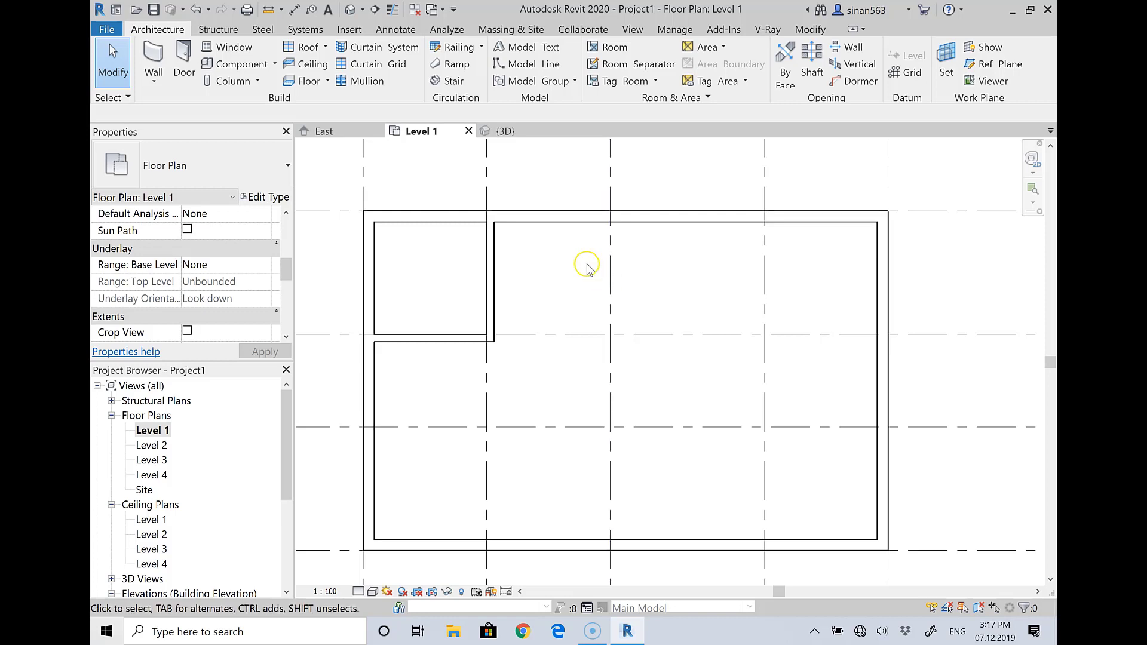
scroll(582, 248, "down", 1)
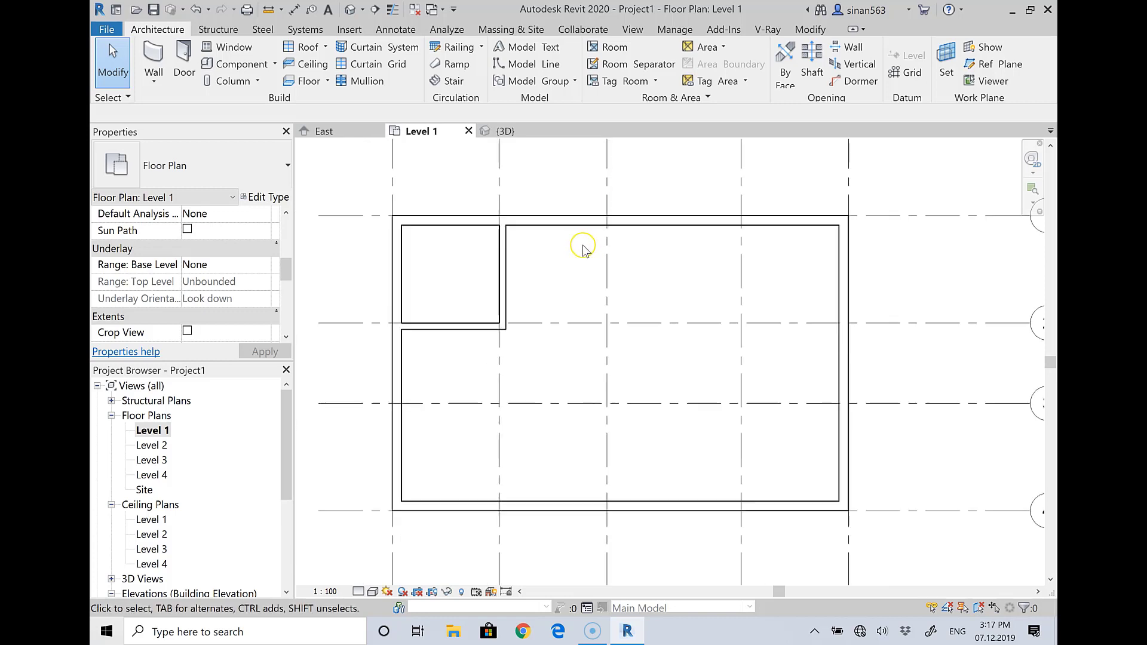
left_click(154, 60)
left_click(191, 173)
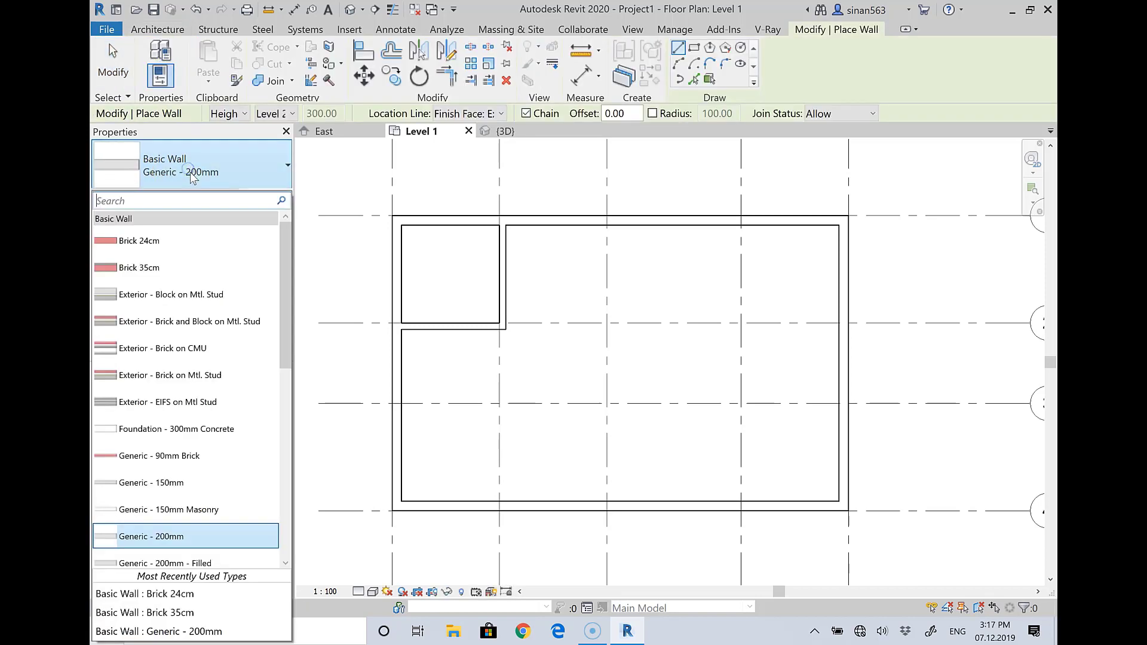
left_click(166, 239)
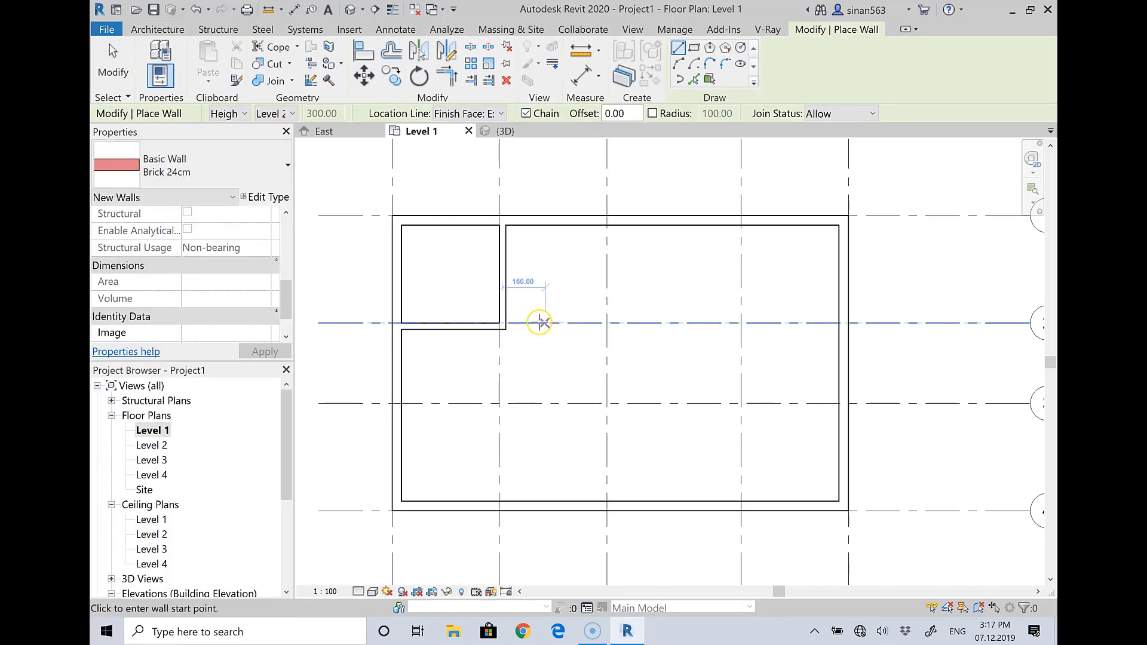
left_click(501, 325)
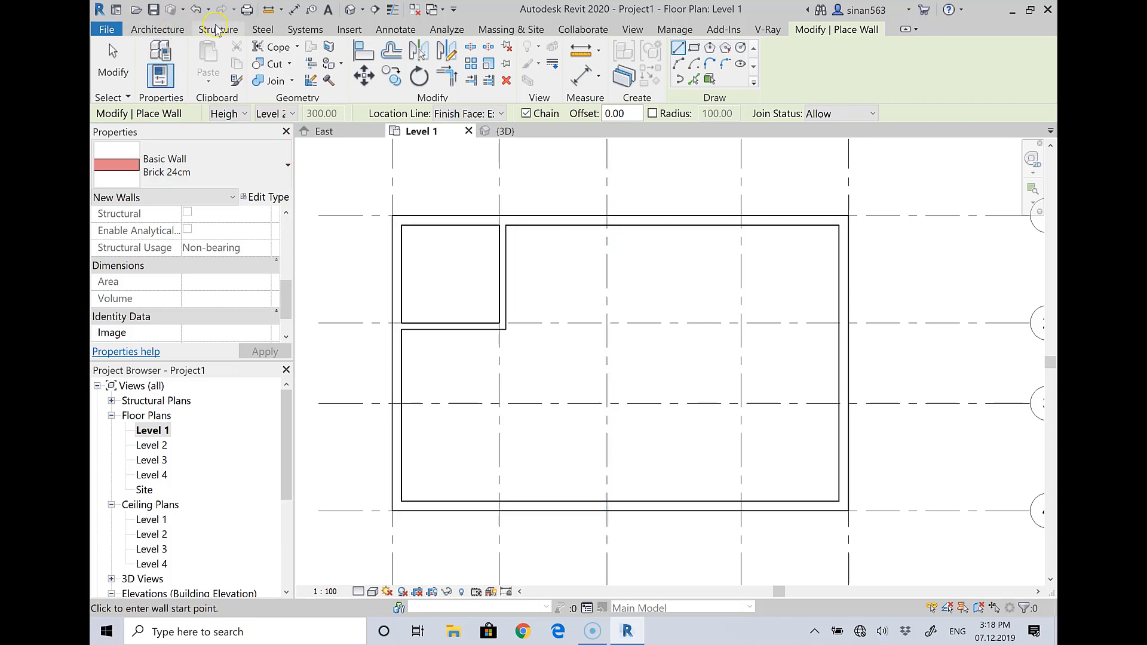
scroll(229, 70, "up", 12)
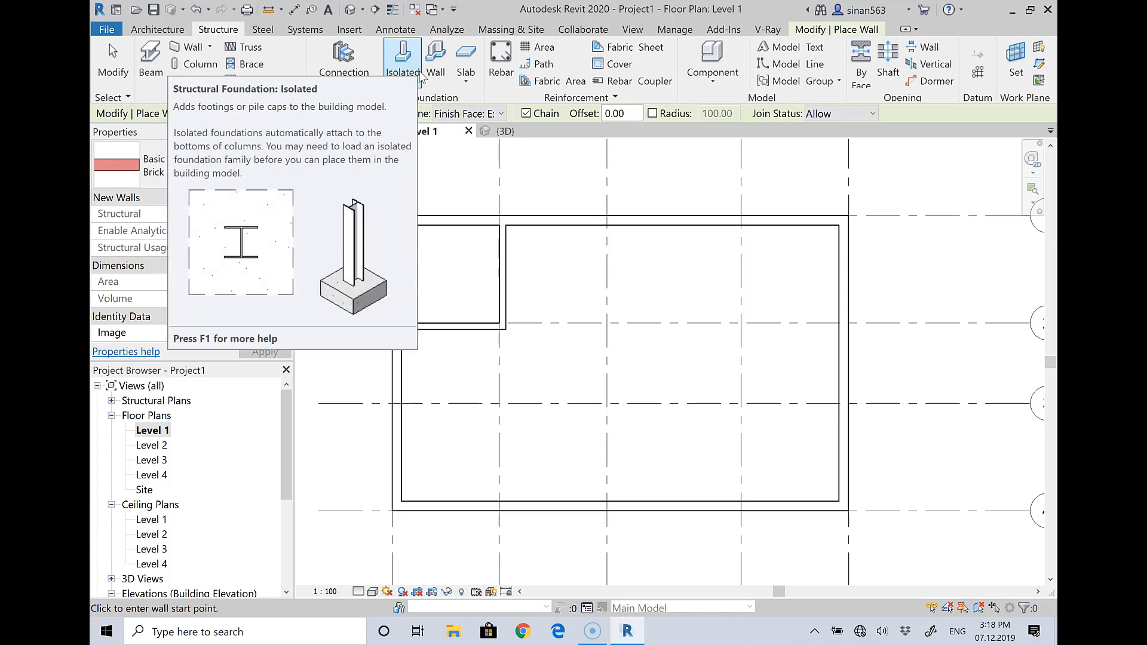
key("Escape")
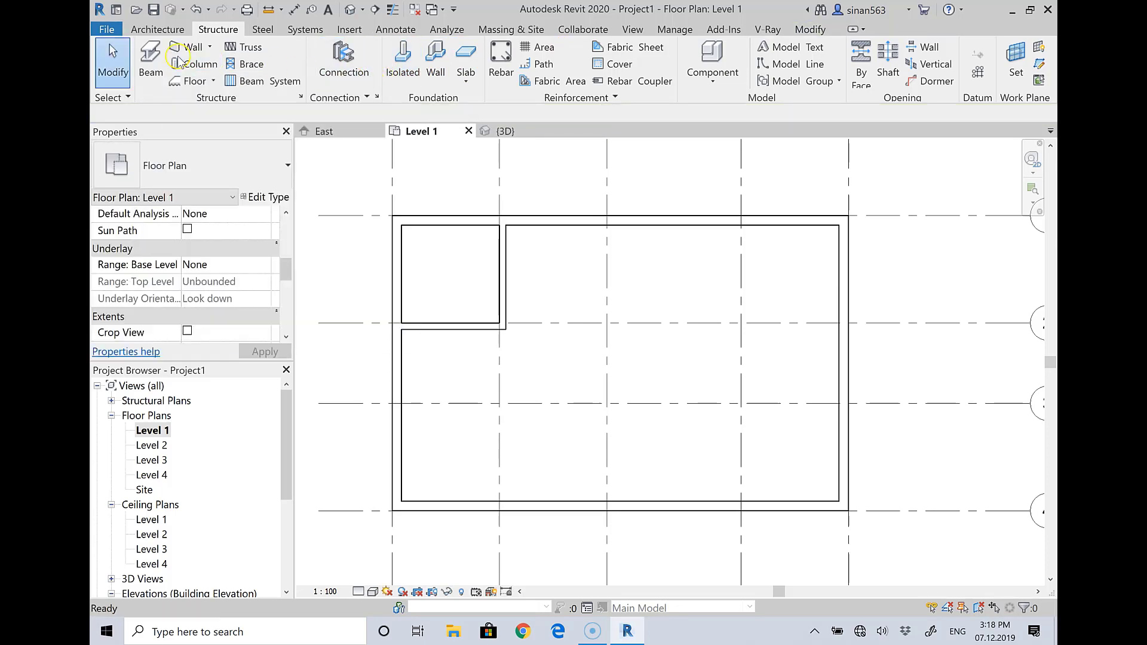
Draw a wall along grid C from the top wall to grid 2, then along grid 2 to the right wall.
left_click(167, 30)
left_click(154, 58)
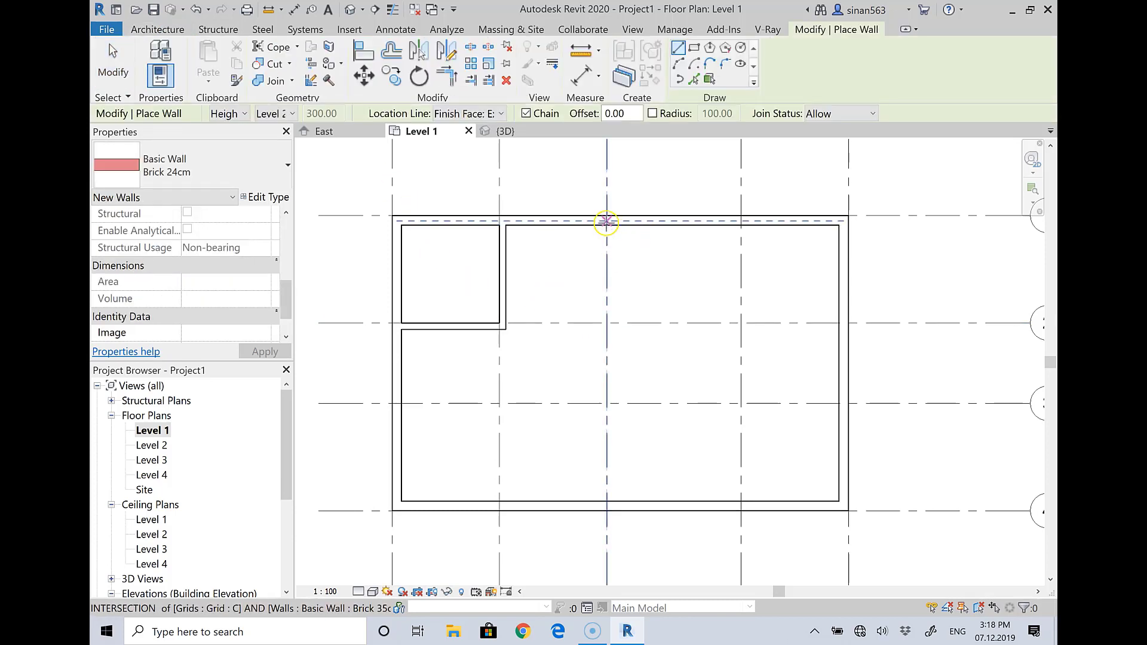
left_click(607, 225)
left_click(609, 321)
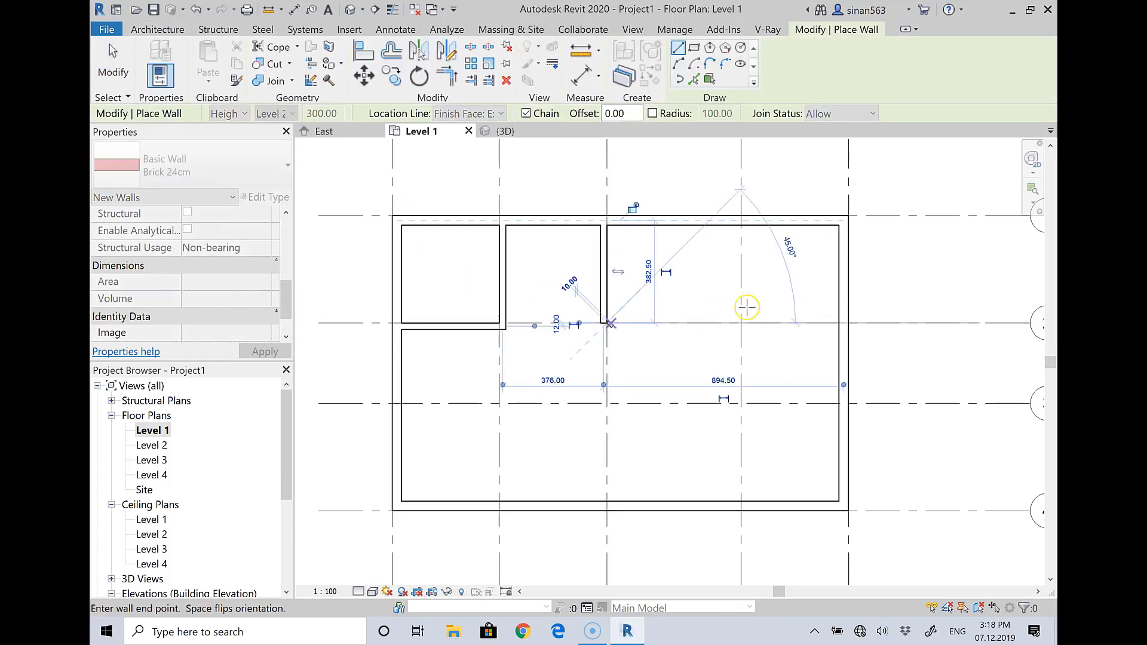
left_click(839, 322)
right_click(810, 291)
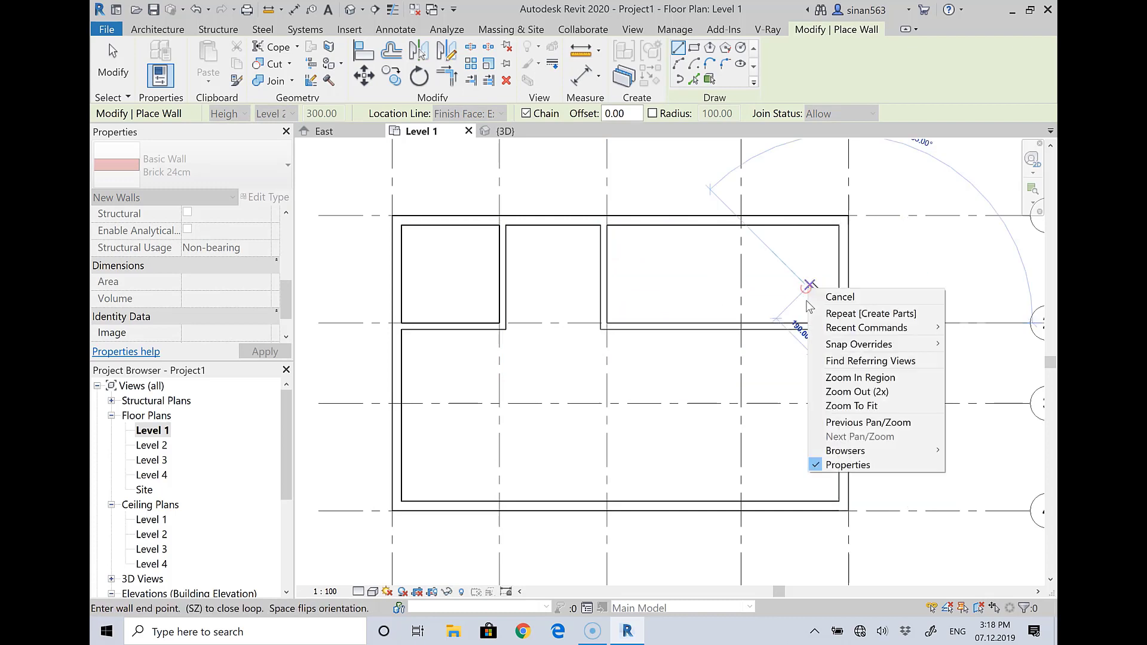
left_click(822, 297)
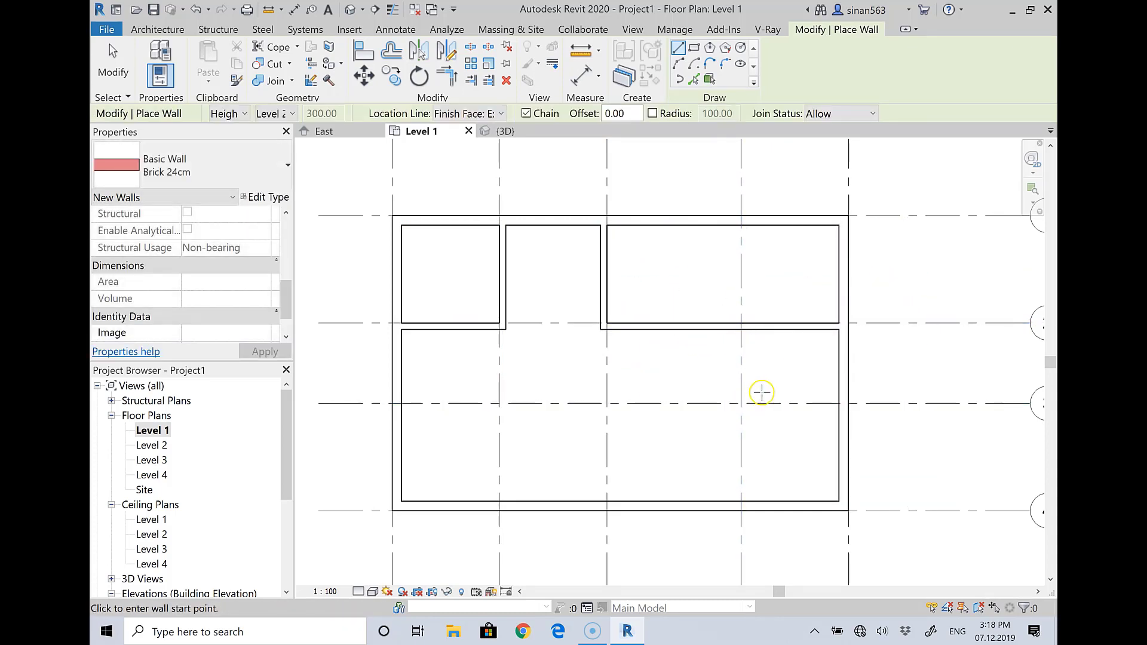
Draw walls from grid C/3 down to the bottom wall and along grid 3 to the right wall.
left_click(607, 403)
left_click(606, 501)
right_click(607, 501)
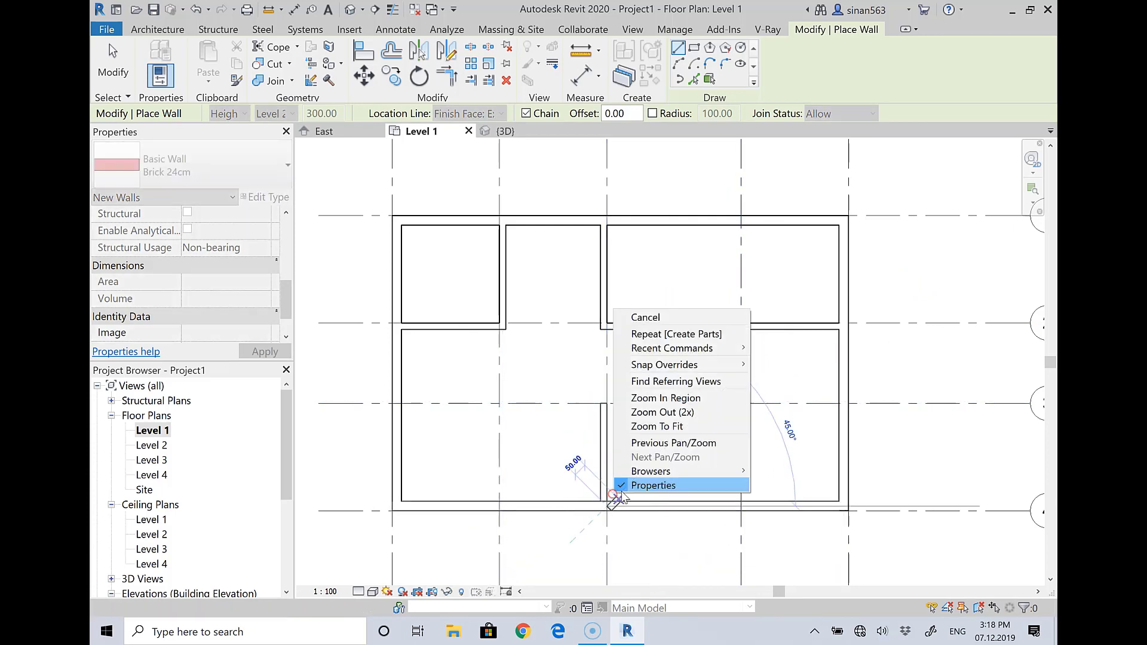
key("Escape")
left_click(608, 406)
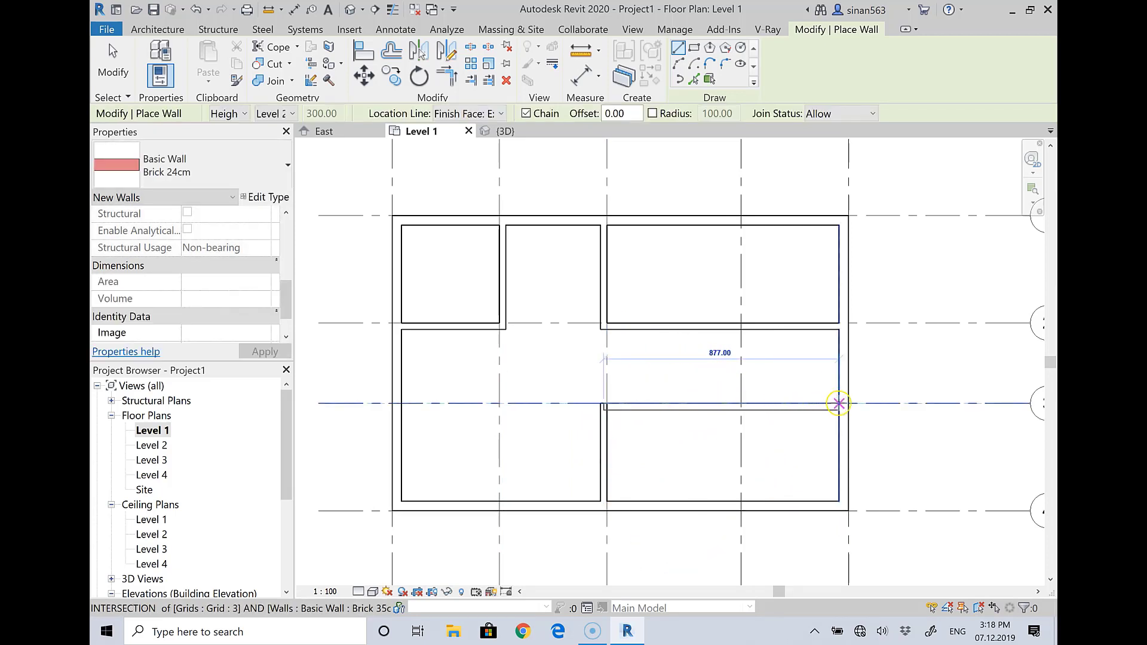
left_click(844, 404)
key("Escape")
right_click(762, 377)
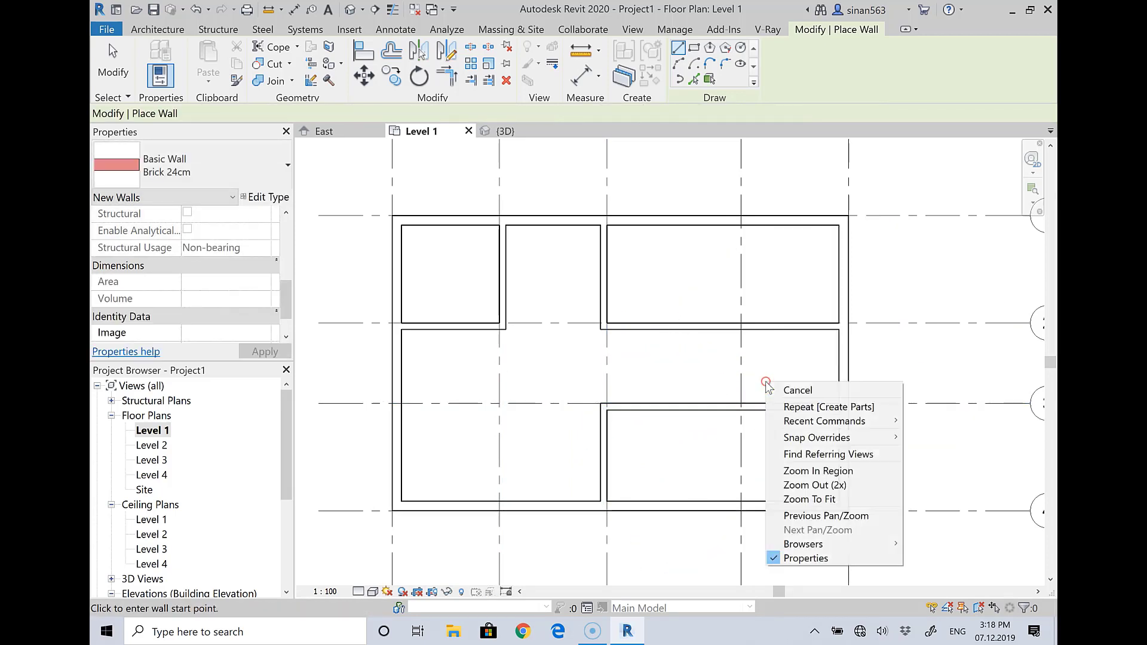
left_click(777, 382)
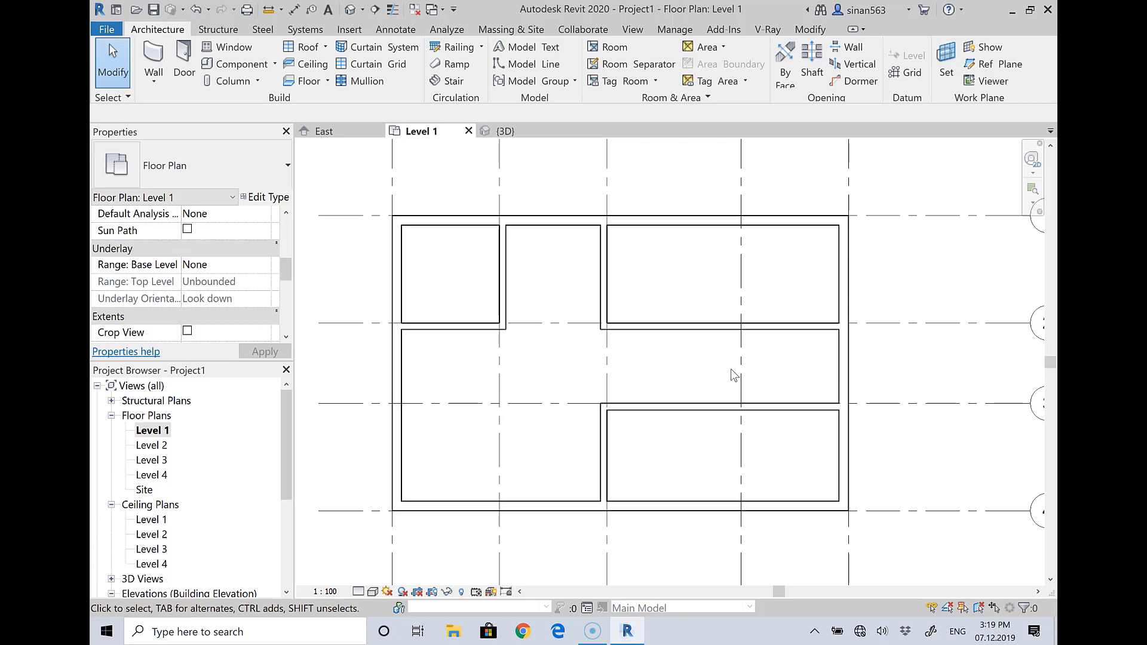
Flip the grid 2 wall to the other side and back again.
left_click(705, 328)
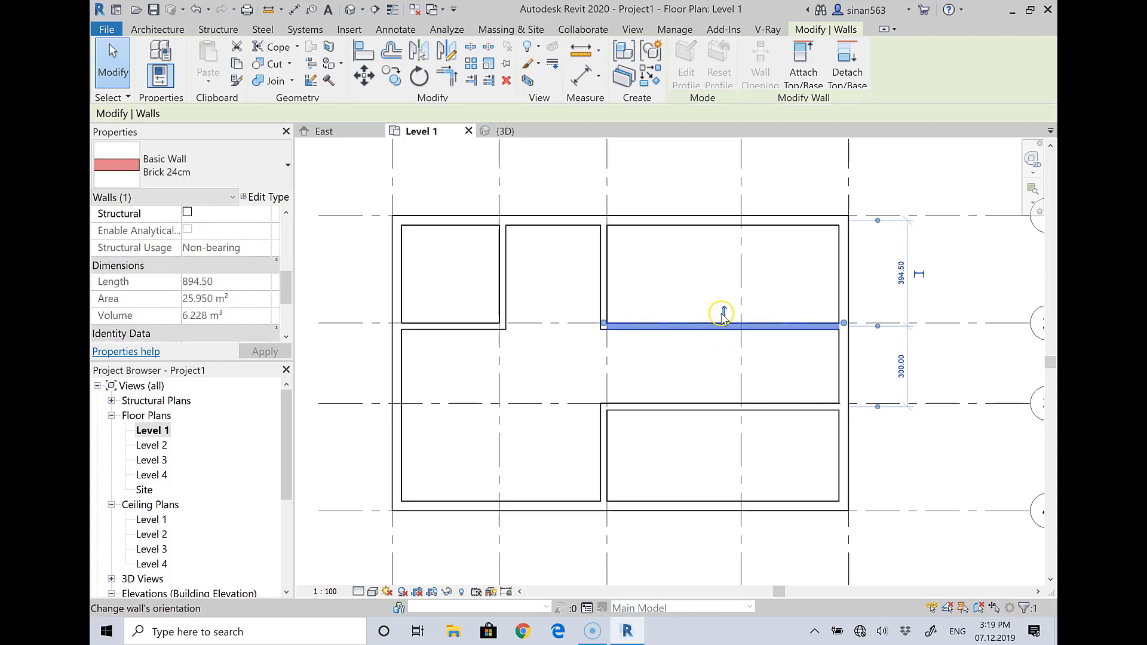
left_click(723, 312)
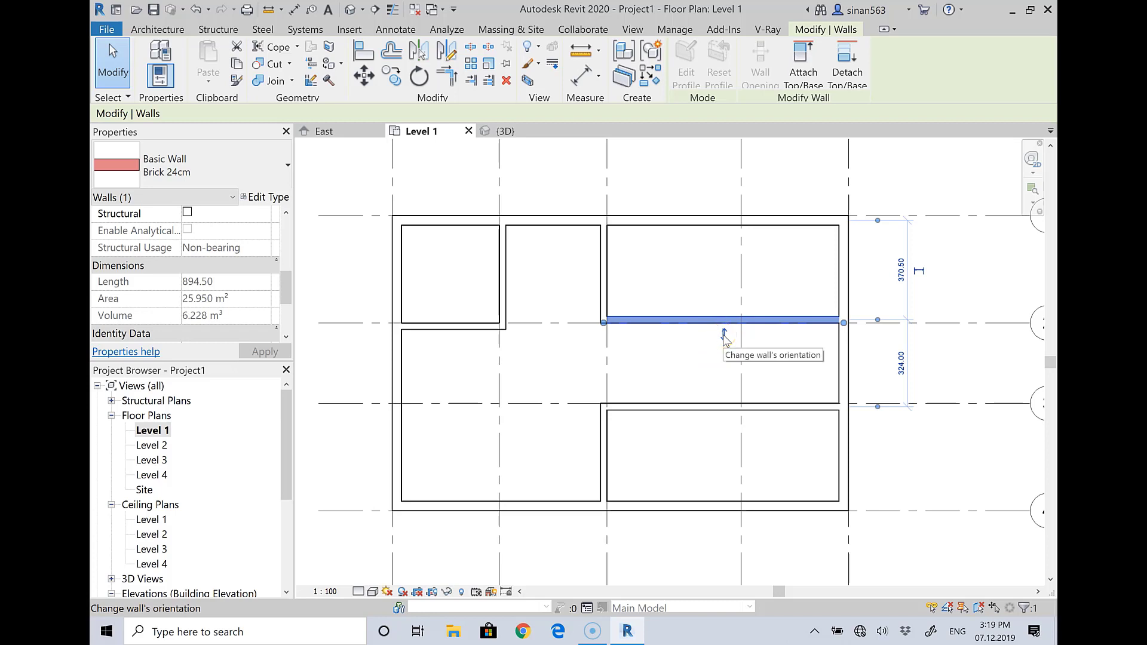
left_click(724, 337)
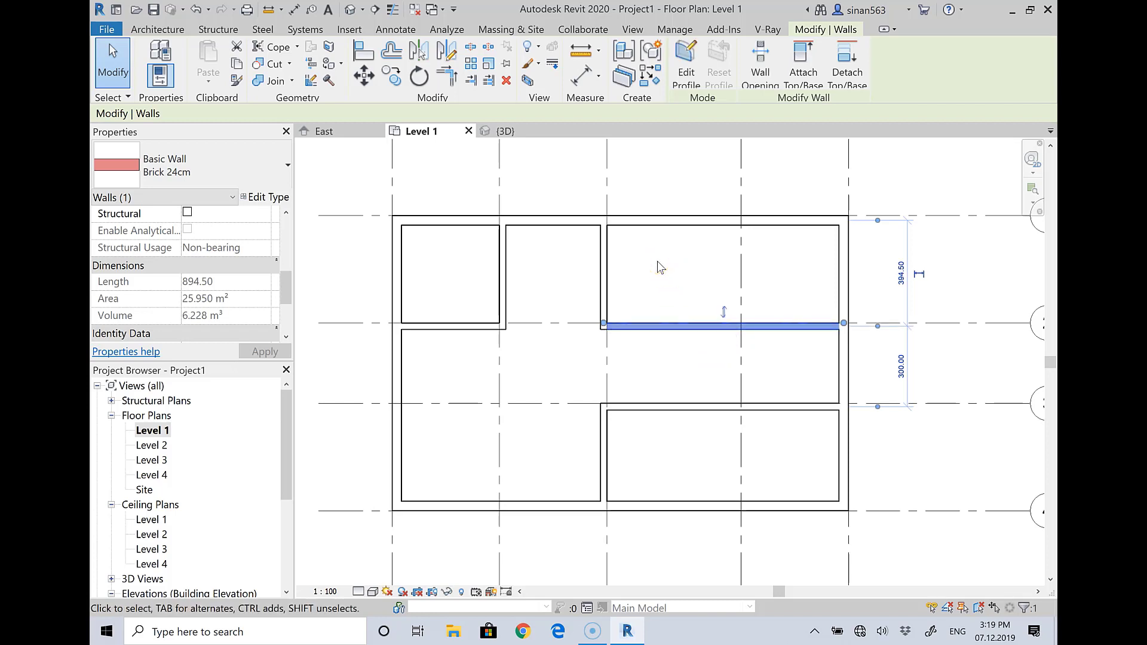
left_click(639, 253)
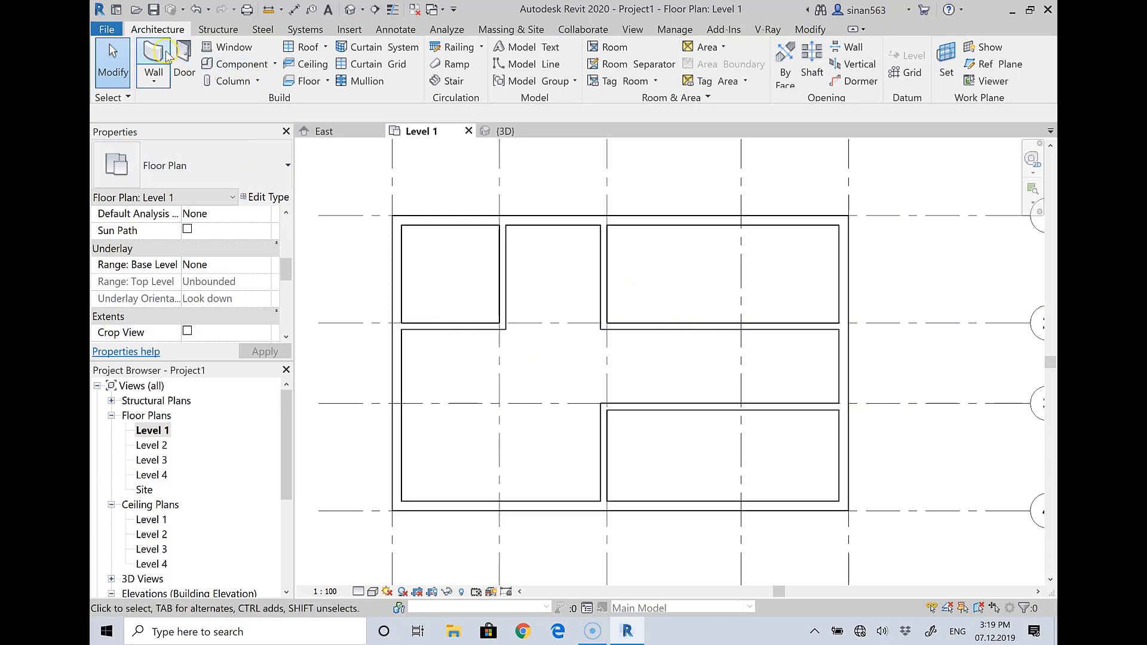
Chain walls along grid 3 from the left wall to grid B, then down to the bottom wall.
left_click(155, 63)
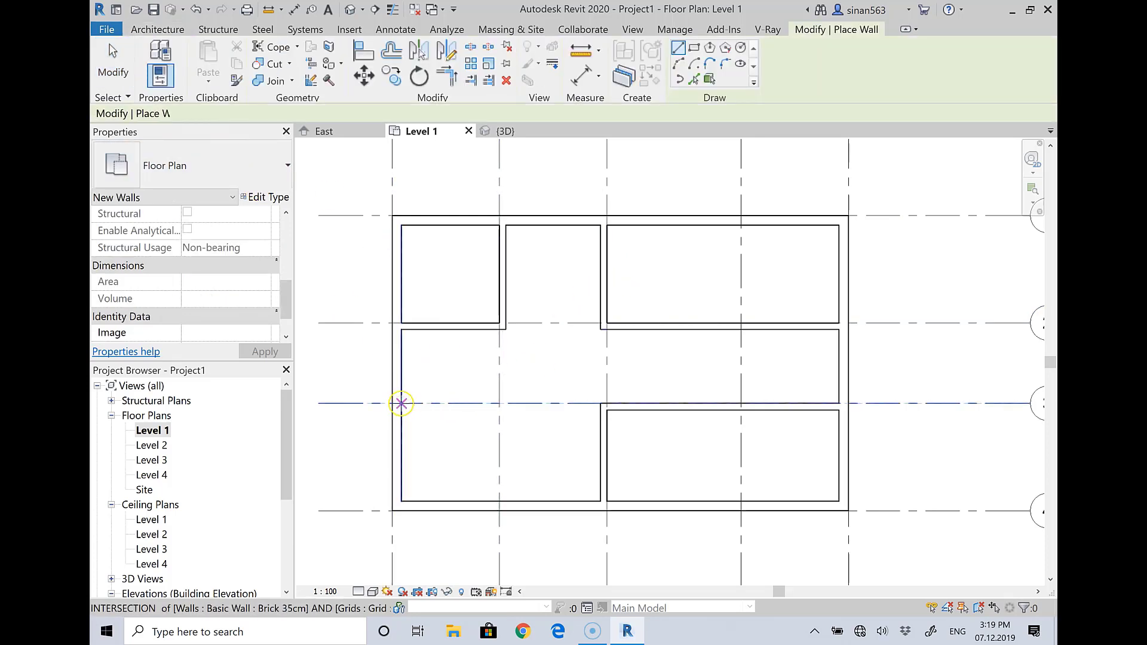
left_click(401, 403)
left_click(502, 407)
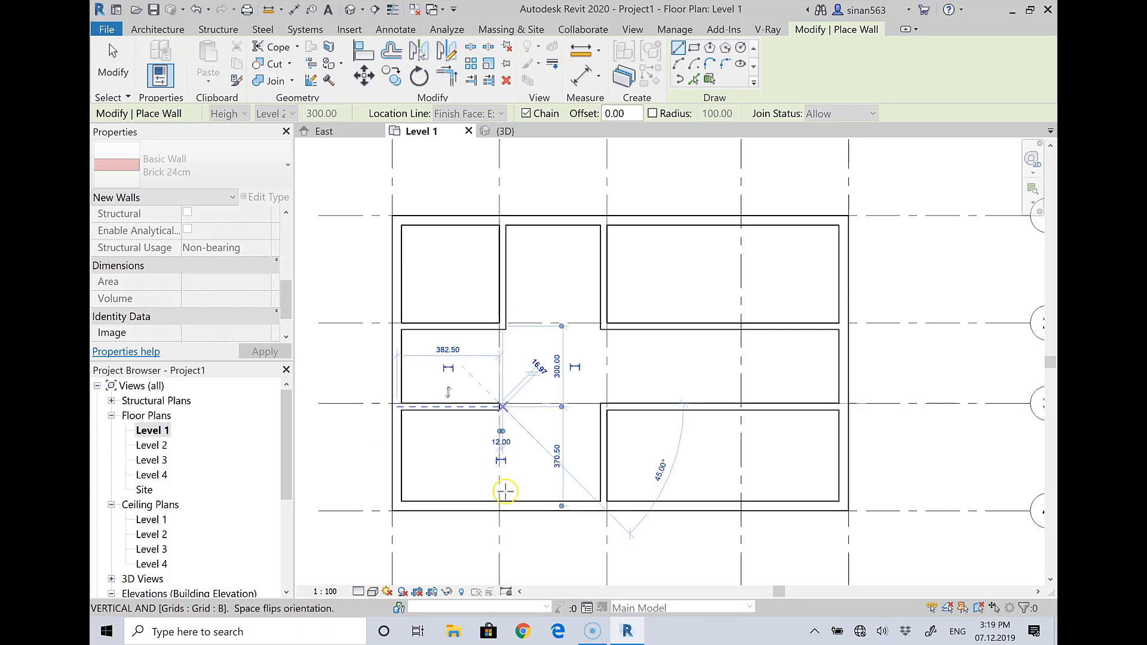
left_click(503, 507)
right_click(503, 505)
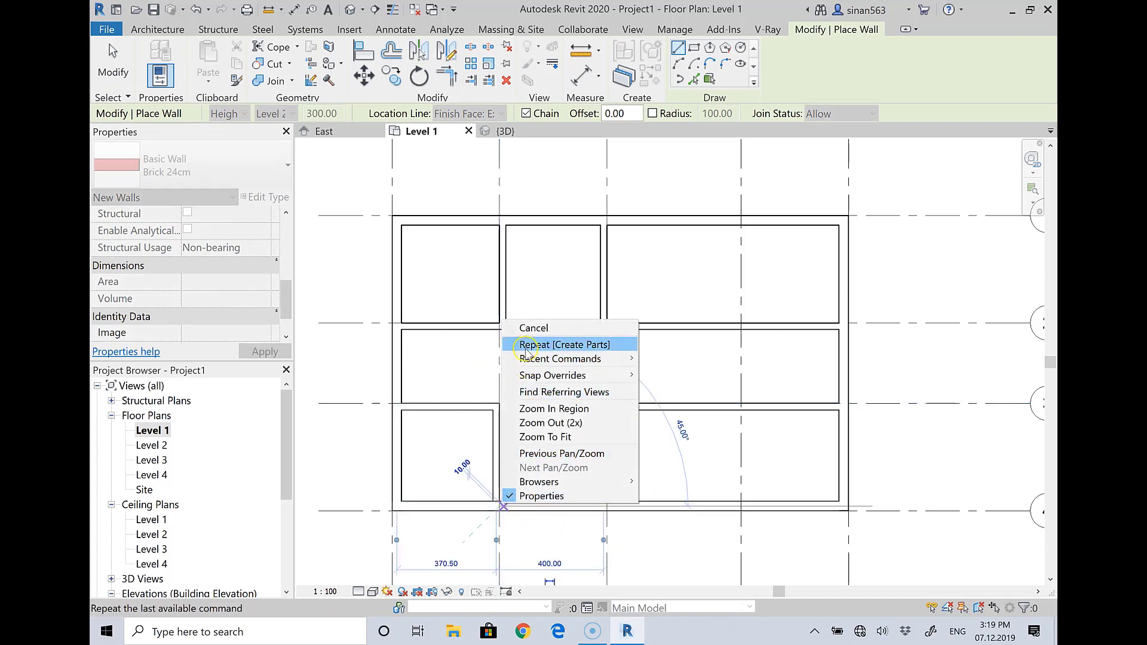